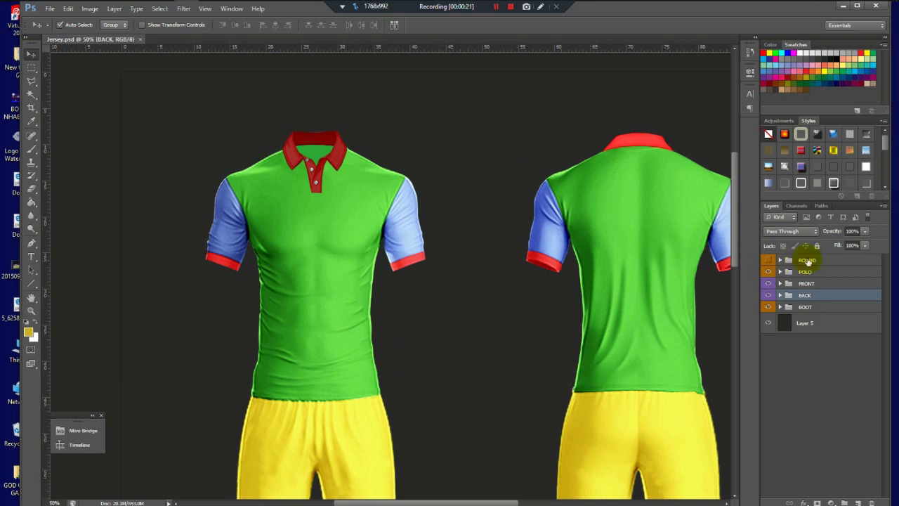
- Compare the round and polo collars by toggling the ROUND and POLO groups' visibility, ending with only the polo collar shown
left_click(770, 272)
left_click(768, 259)
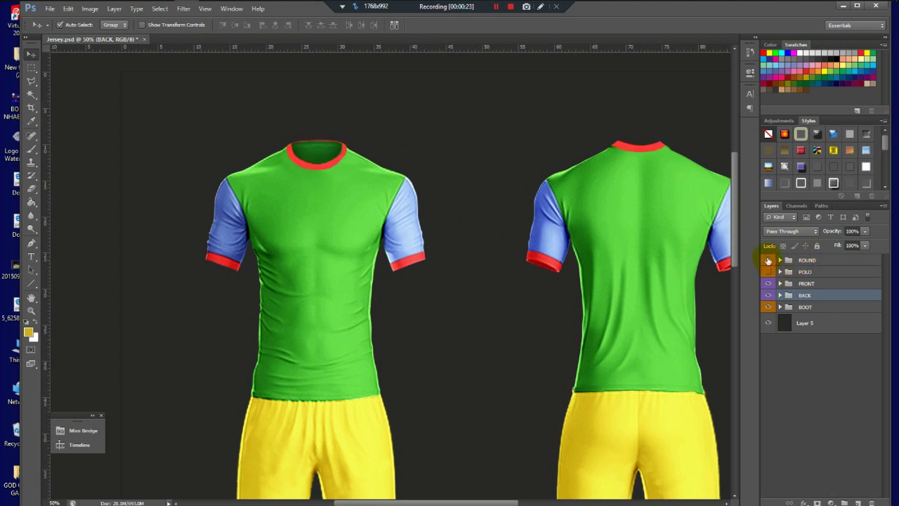
left_click(768, 260)
left_click(768, 259)
left_click(768, 260)
left_click(770, 272)
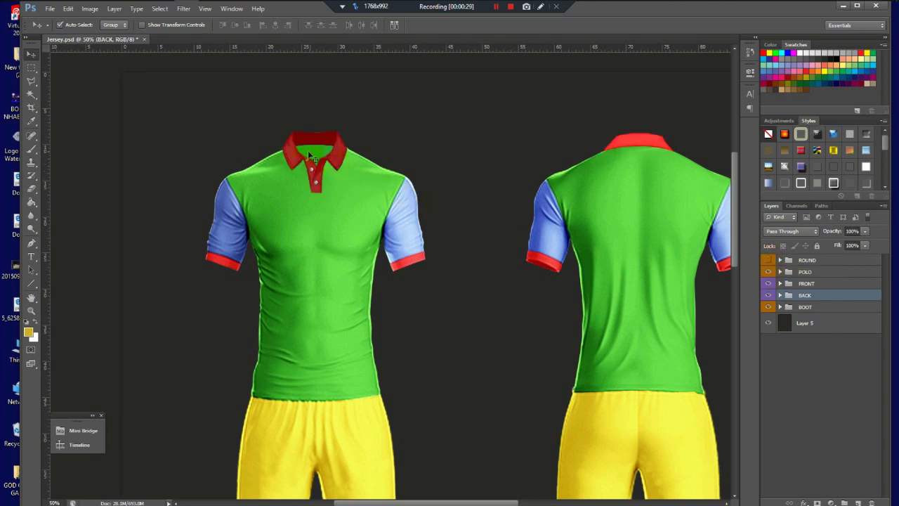
- Expand the FRONT layer group of the jersey document
left_click(818, 284)
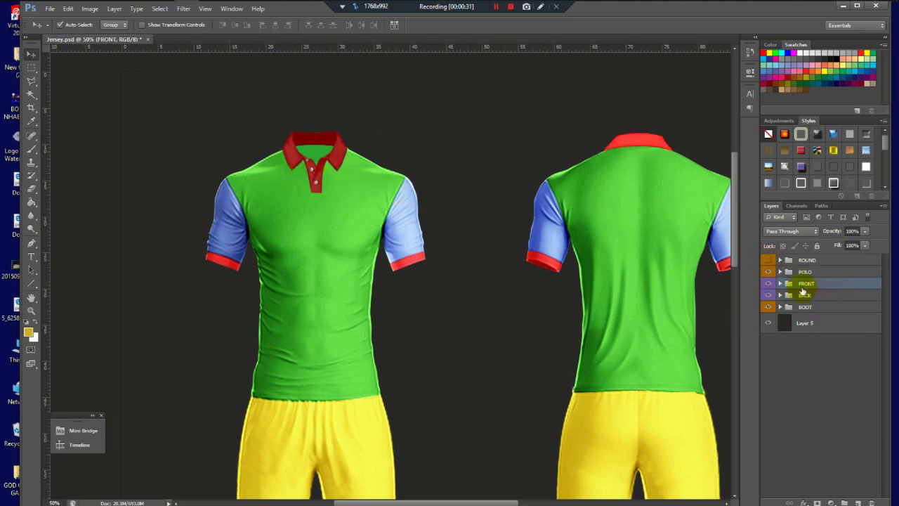
left_click(780, 285)
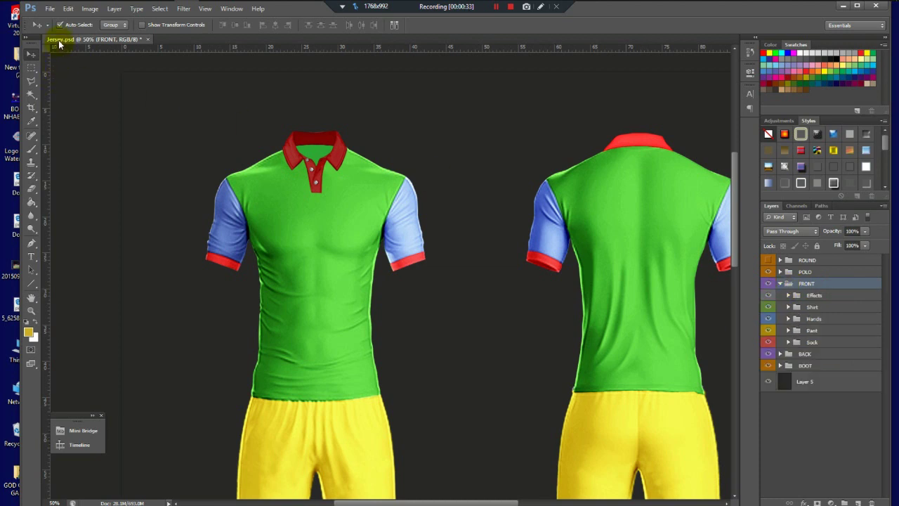
- Create a new blank document with a transparent background and float its window over the jersey document
left_click(51, 8)
left_click(57, 24)
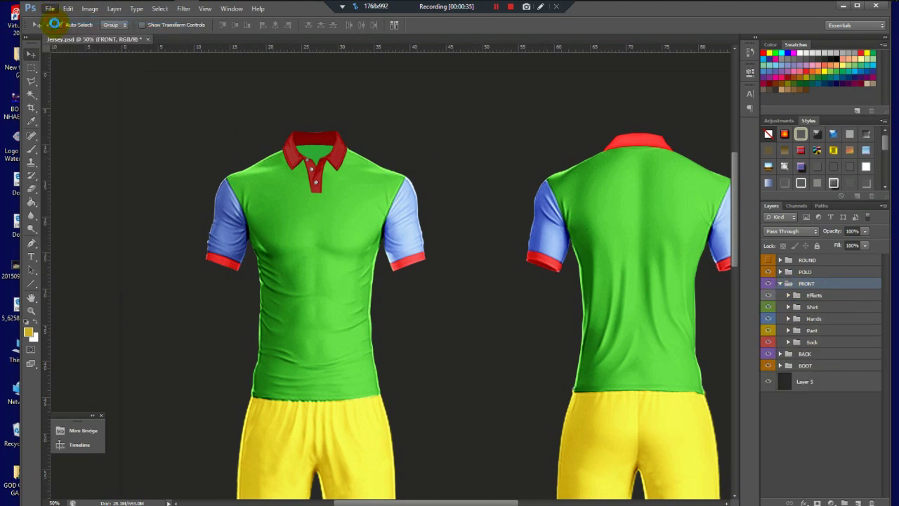
left_click(755, 106)
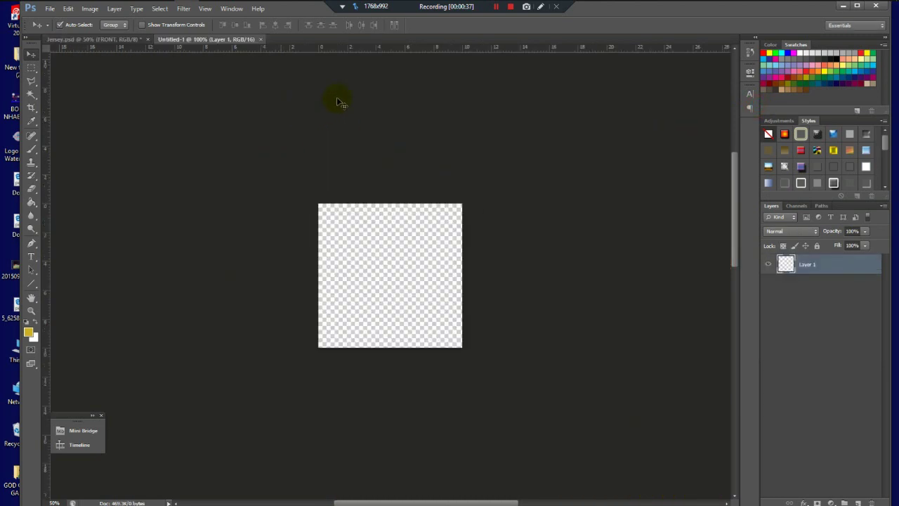
left_click_drag(226, 46, 134, 82)
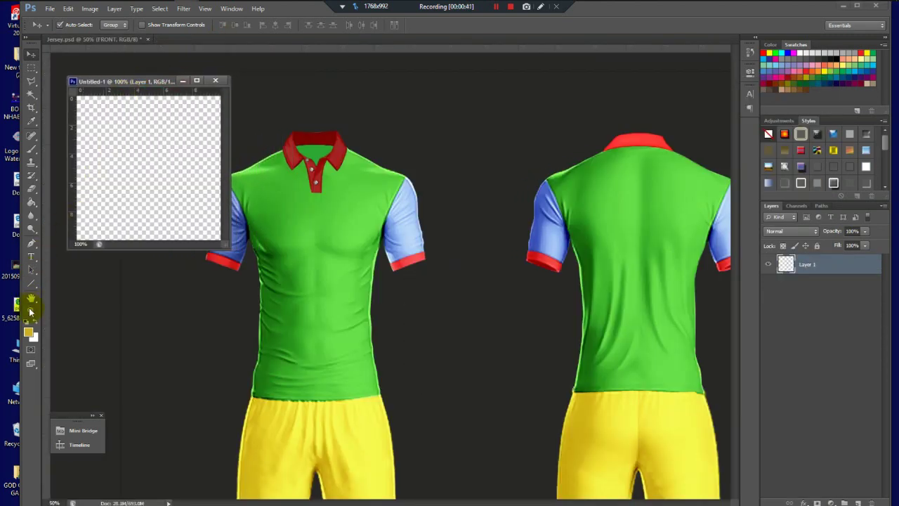
- Set the foreground colour to dark red #8e0e0e
left_click(32, 335)
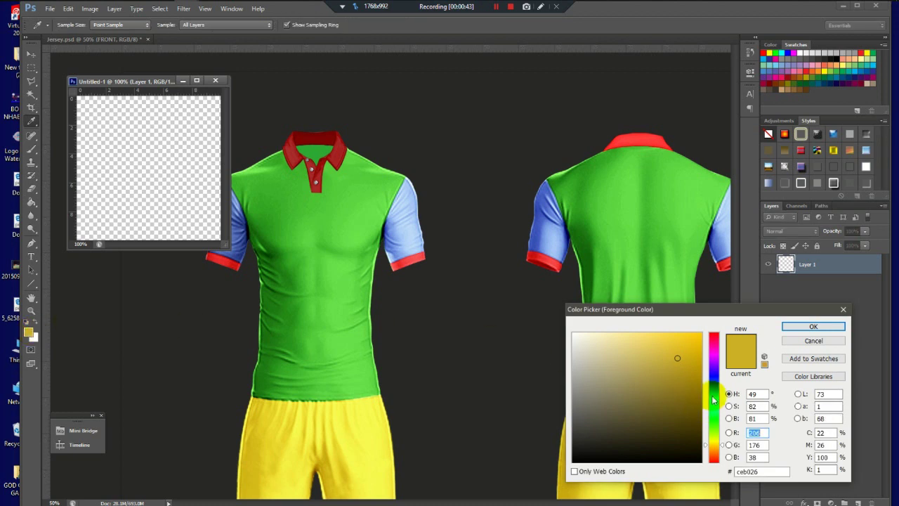
left_click_drag(715, 383, 715, 376)
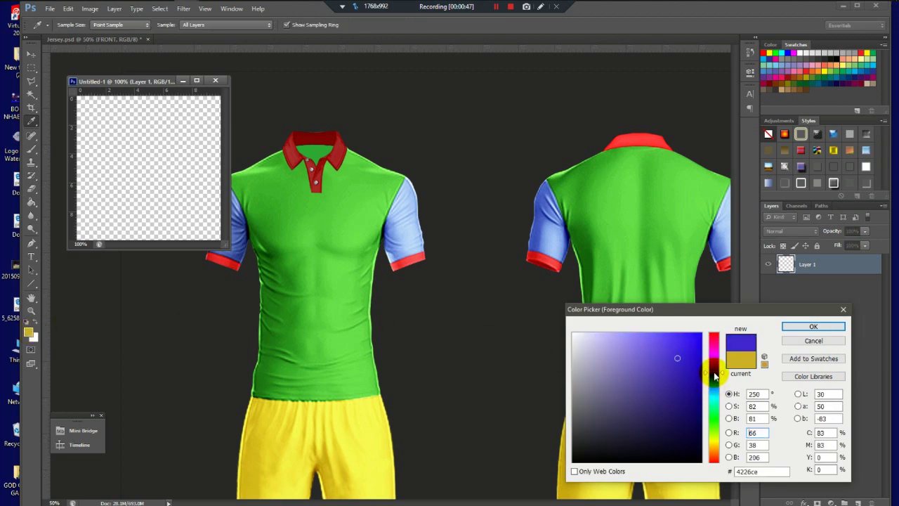
left_click_drag(638, 348, 536, 315)
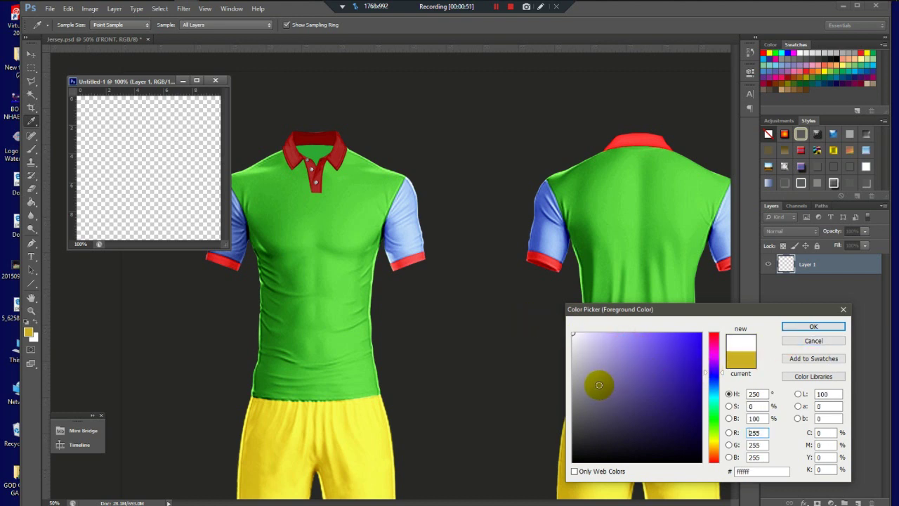
left_click_drag(648, 375, 572, 387)
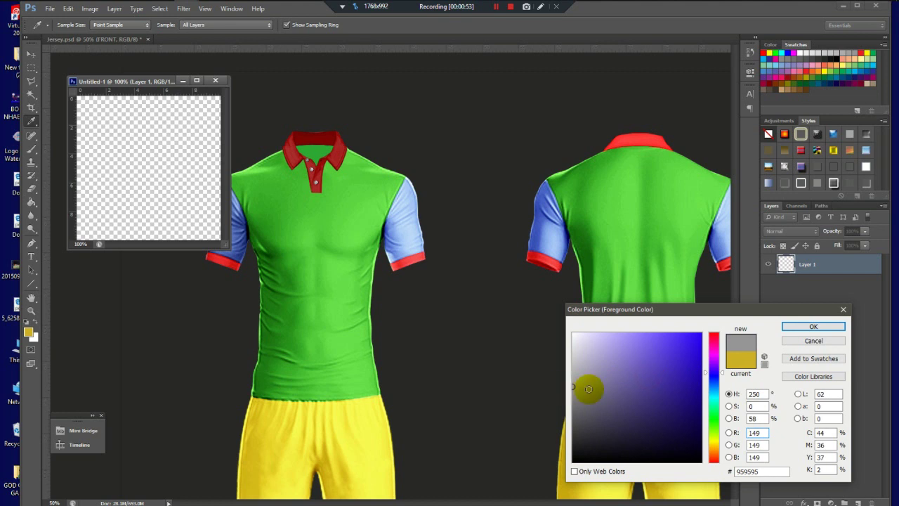
left_click_drag(675, 387, 719, 396)
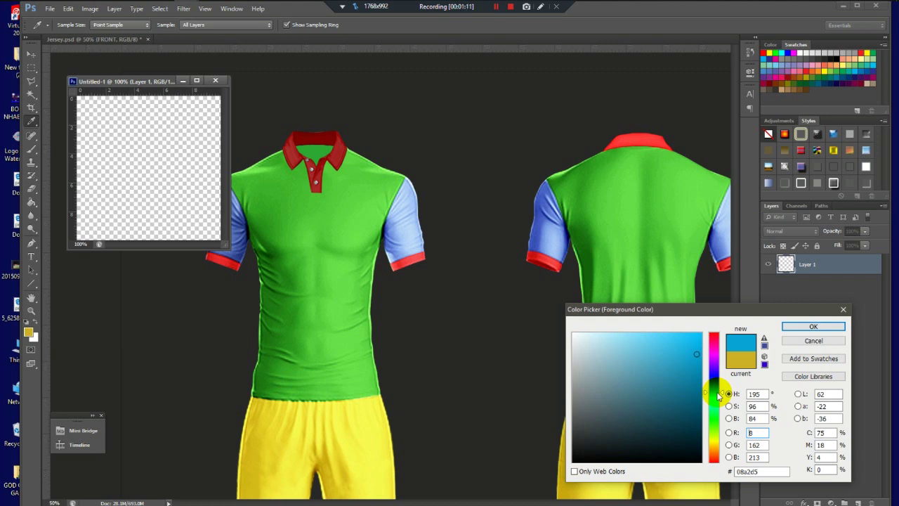
left_click_drag(718, 396, 718, 405)
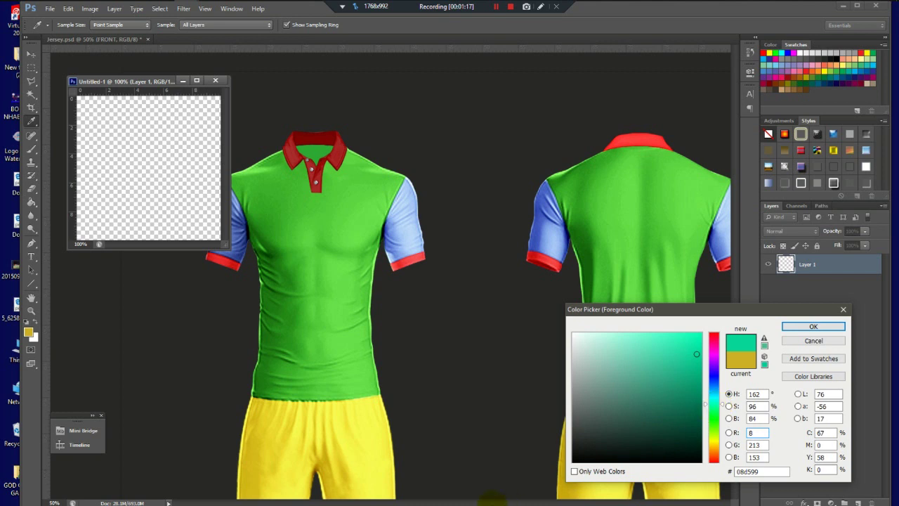
mouse_move(636, 380)
left_mouse_down()
mouse_move(674, 404)
mouse_move(688, 425)
left_mouse_up()
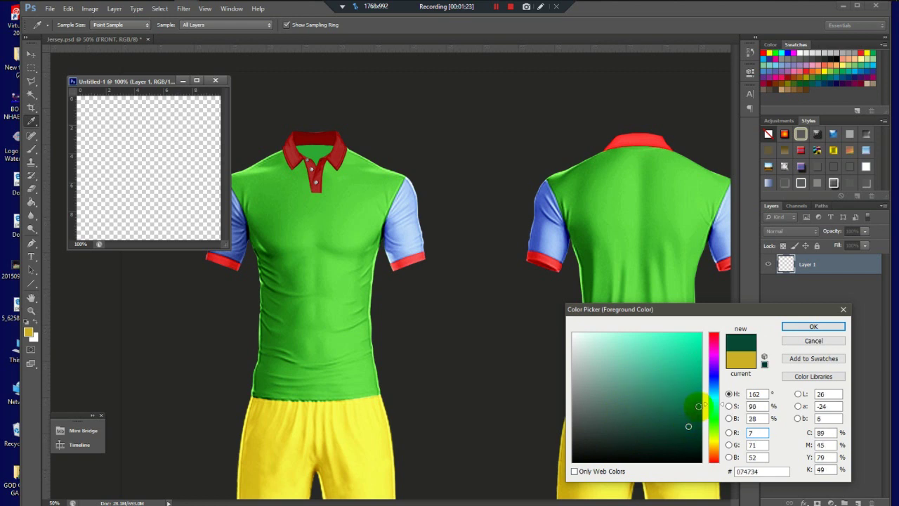
left_click(694, 378)
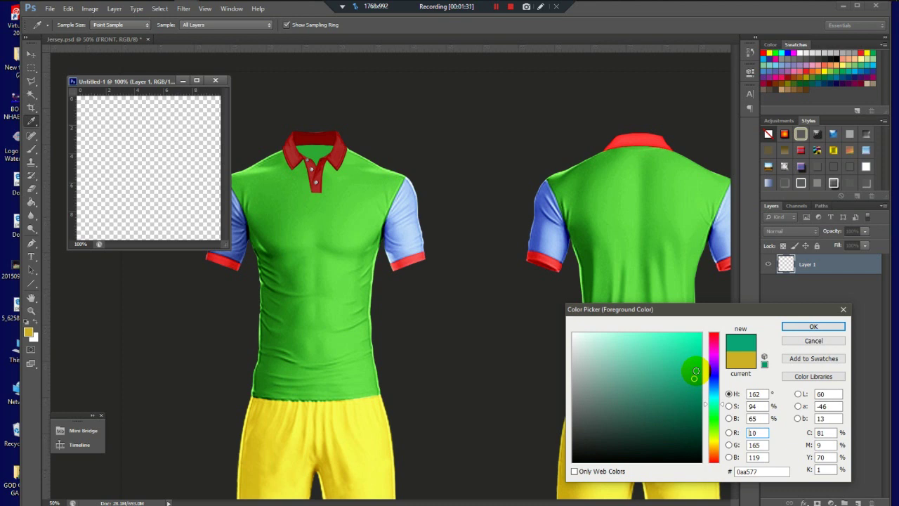
left_click(685, 379)
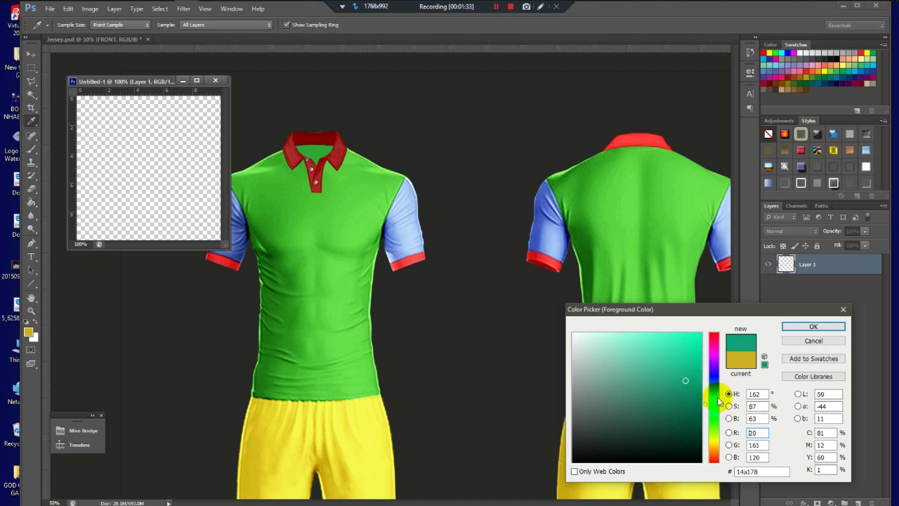
mouse_move(723, 406)
left_mouse_down()
mouse_move(711, 354)
mouse_move(710, 363)
mouse_move(690, 337)
mouse_move(713, 335)
left_mouse_up()
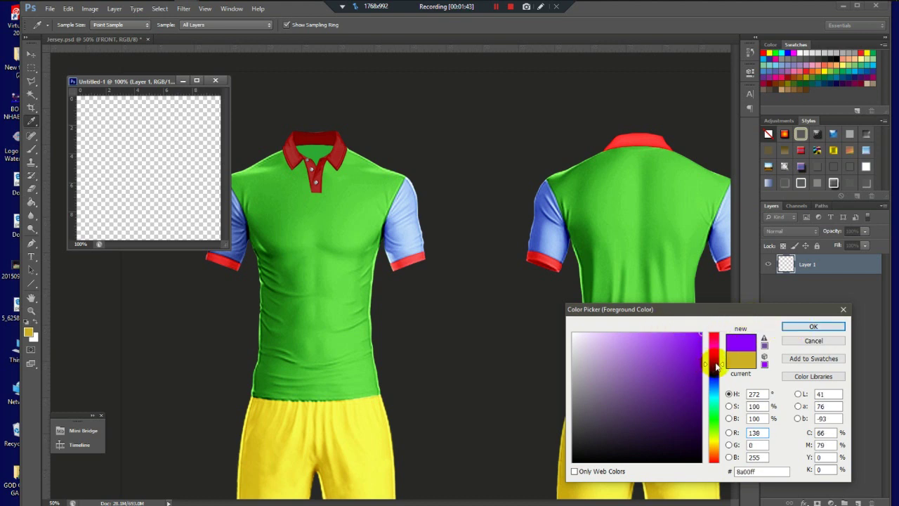
left_click_drag(715, 363, 723, 463)
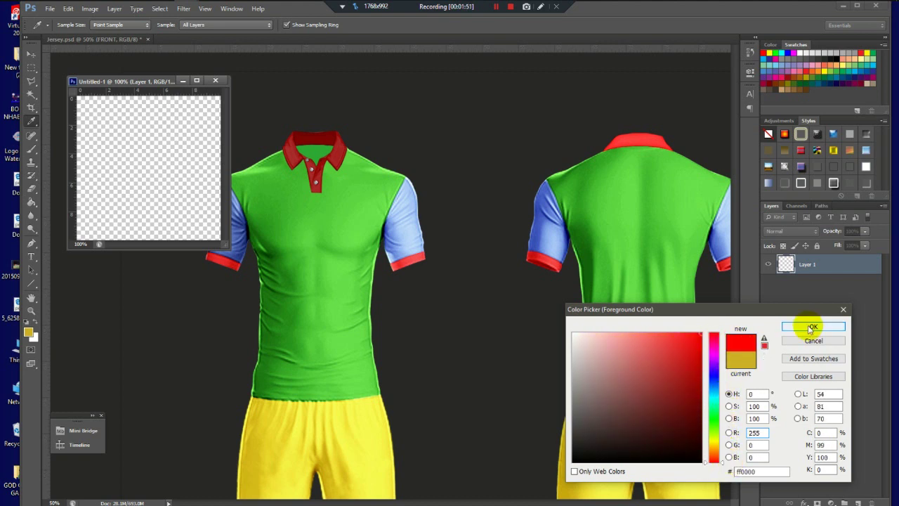
left_click_drag(685, 361, 689, 390)
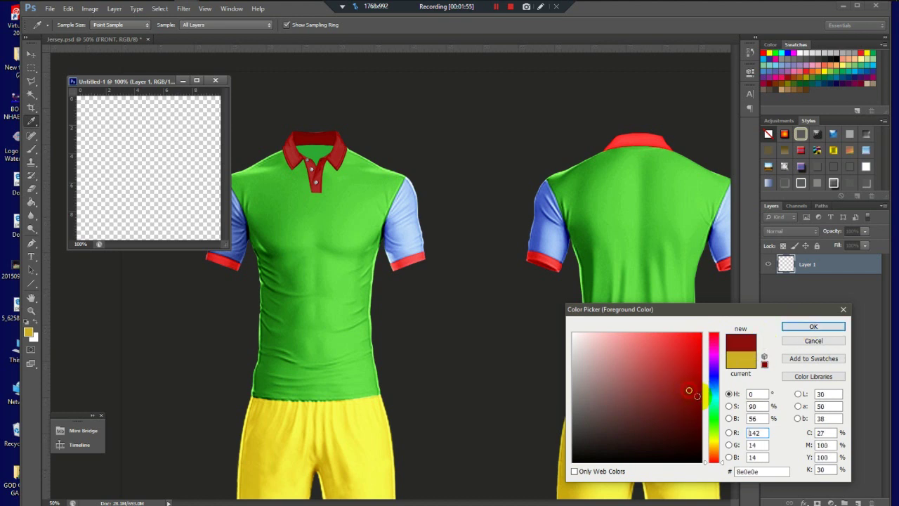
left_click(793, 327)
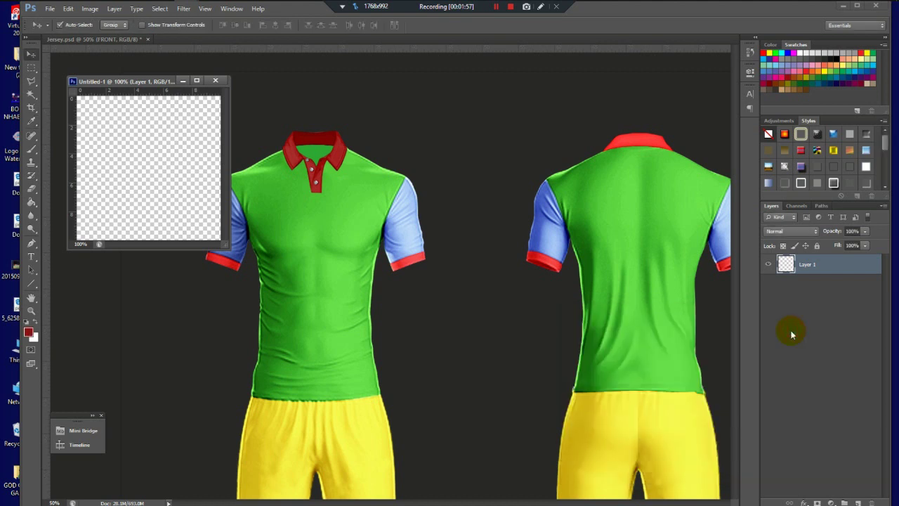
- Paint a dark red sample dab in the upper-left corner of the blank document with a 100 px brush
left_click(31, 149)
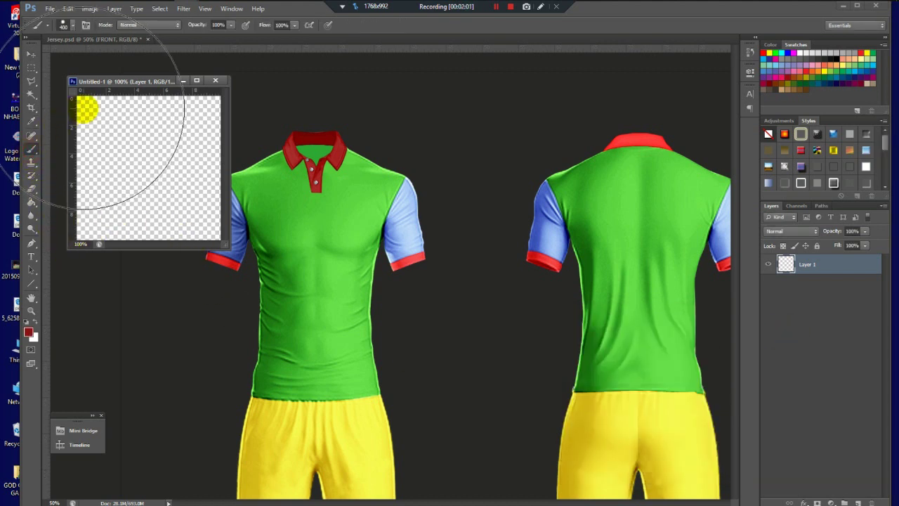
key("bracketleft")
key("bracketleft")
key("bracketleft")
key("bracketleft")
key("bracketleft")
key("bracketleft")
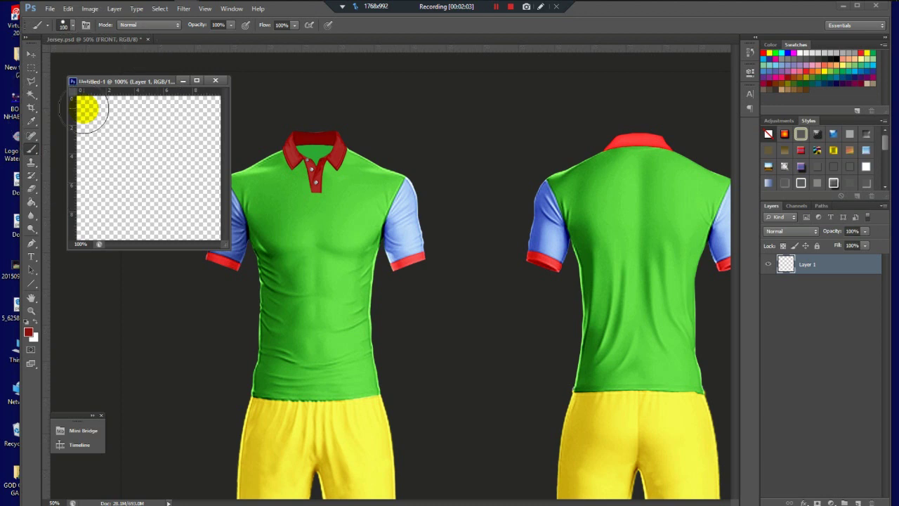
left_click(85, 109)
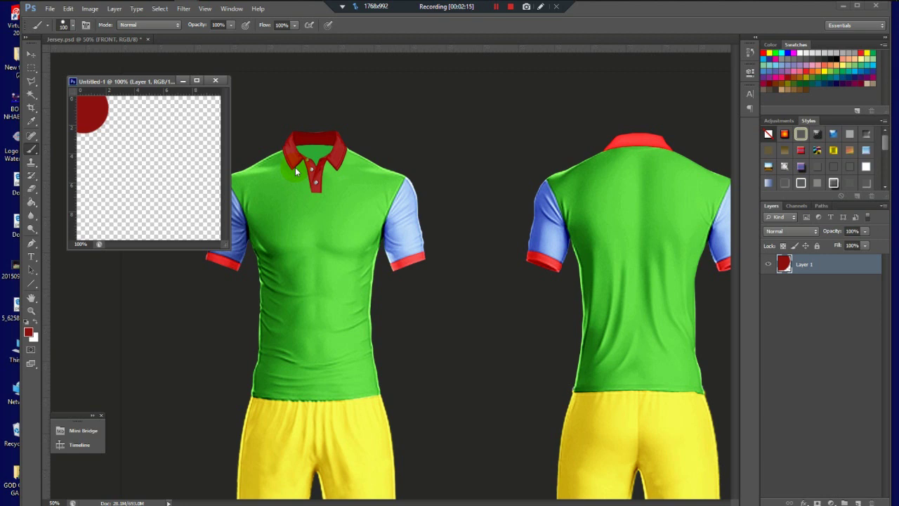
left_click(30, 54)
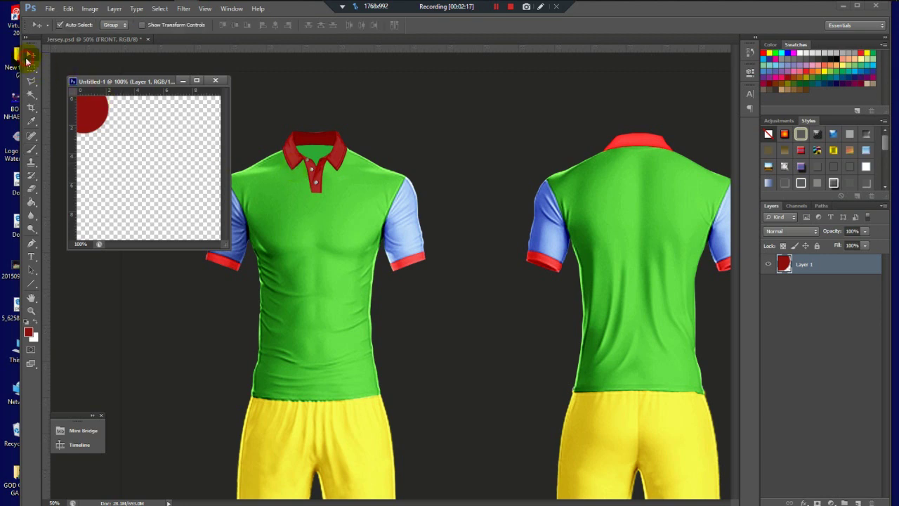
- Open the contents of the front shirt's Shirt color smart object and show the Layer 3 copy 9 shirt reference layer
left_click(111, 41)
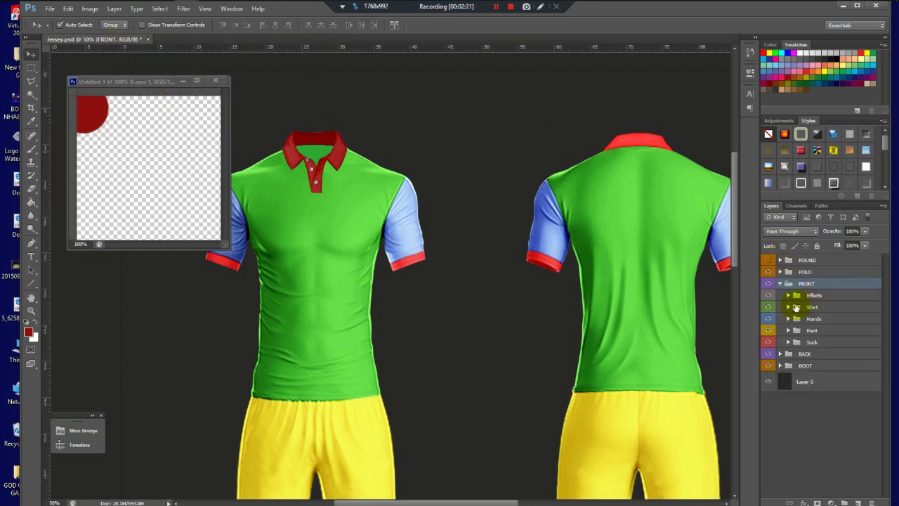
left_click(790, 307)
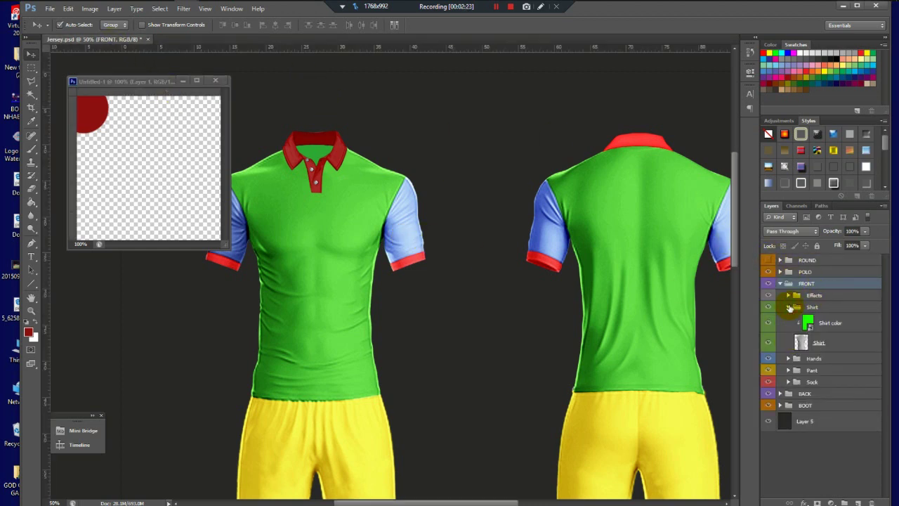
left_click(818, 322)
double_click(808, 324)
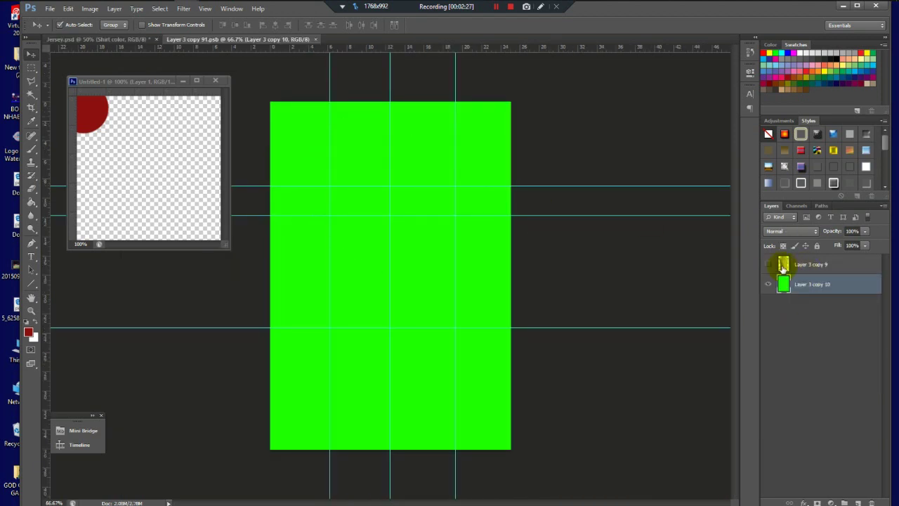
left_click(769, 264)
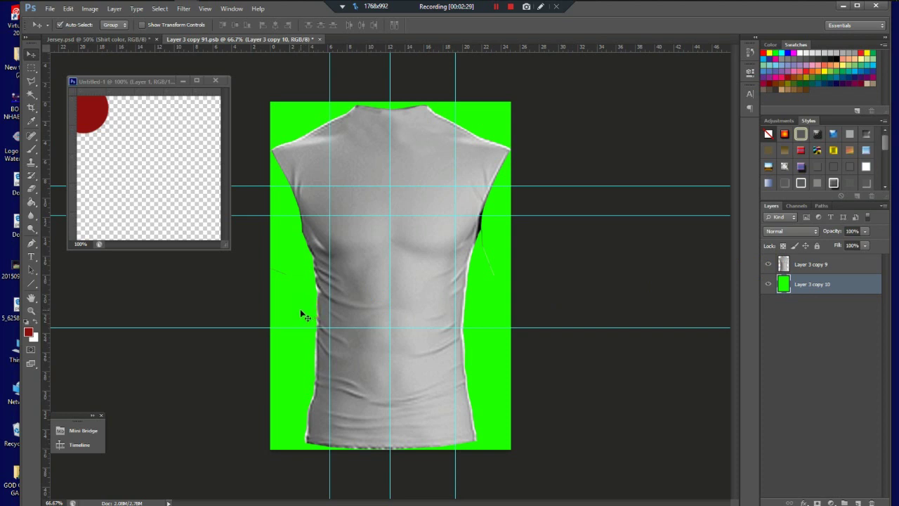
- Paint all of Layer 3 copy 10 dark red with the Brush tool enlarged to 400 px
left_click(30, 150)
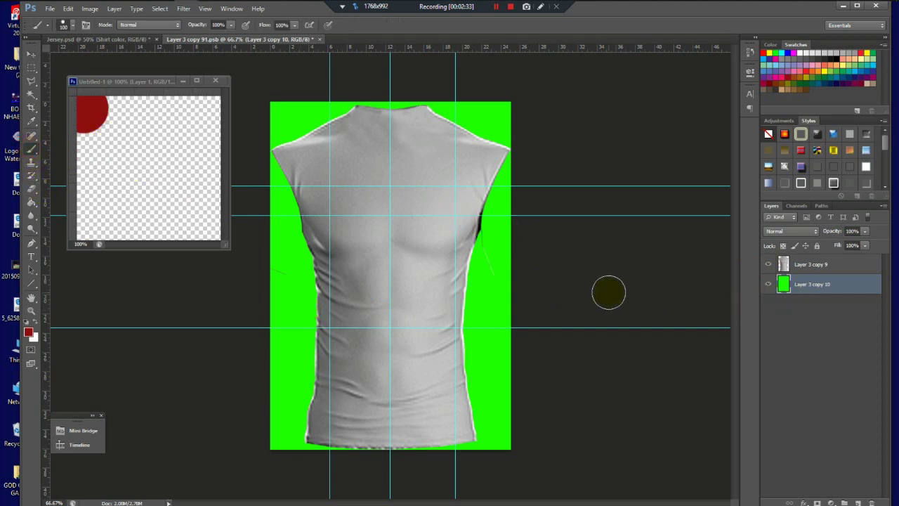
key("bracketright")
key("bracketright")
key("bracketright")
key("bracketright")
key("bracketright")
key("bracketright")
key("bracketright")
mouse_move(314, 147)
left_mouse_down()
mouse_move(695, 154)
mouse_move(394, 266)
mouse_move(351, 375)
mouse_move(251, 421)
mouse_move(627, 439)
mouse_move(562, 444)
left_mouse_up()
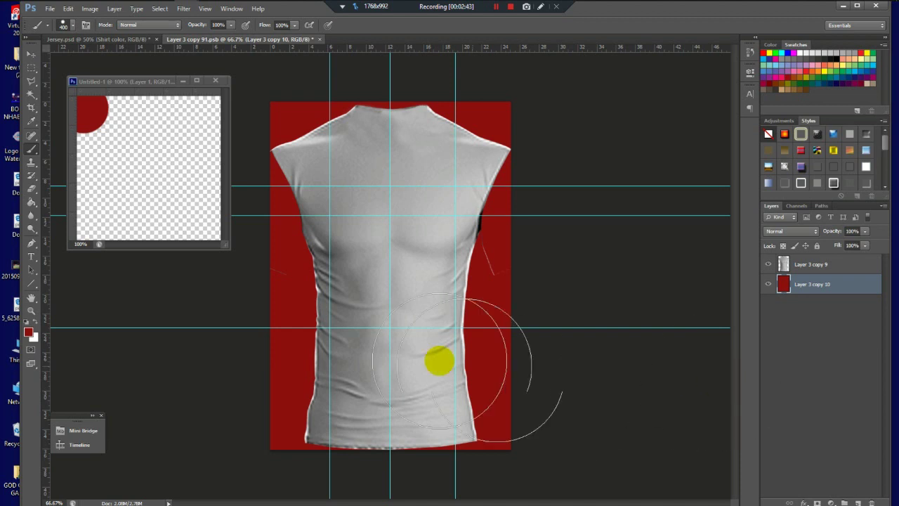
- Make a narrow, full-height rectangular selection centred on the shirt's middle vertical guide
left_click(33, 70)
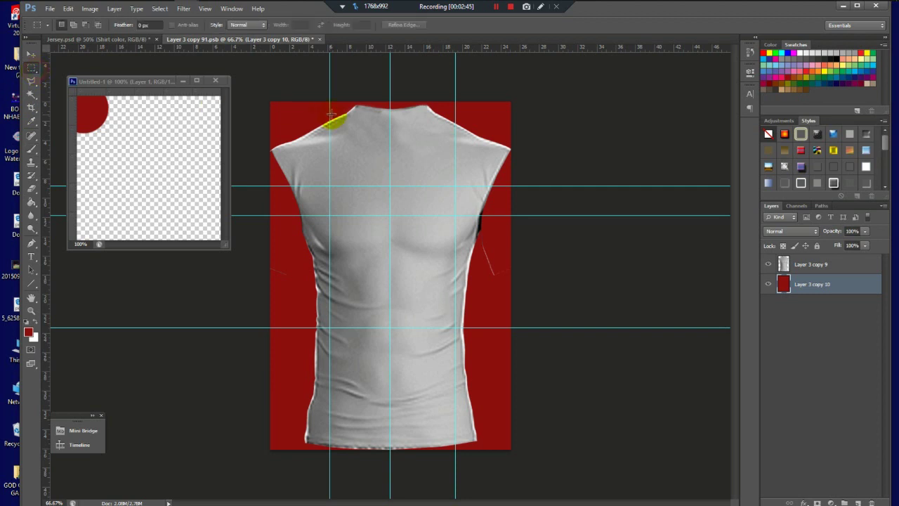
left_click(28, 56)
left_click_drag(378, 101, 402, 502)
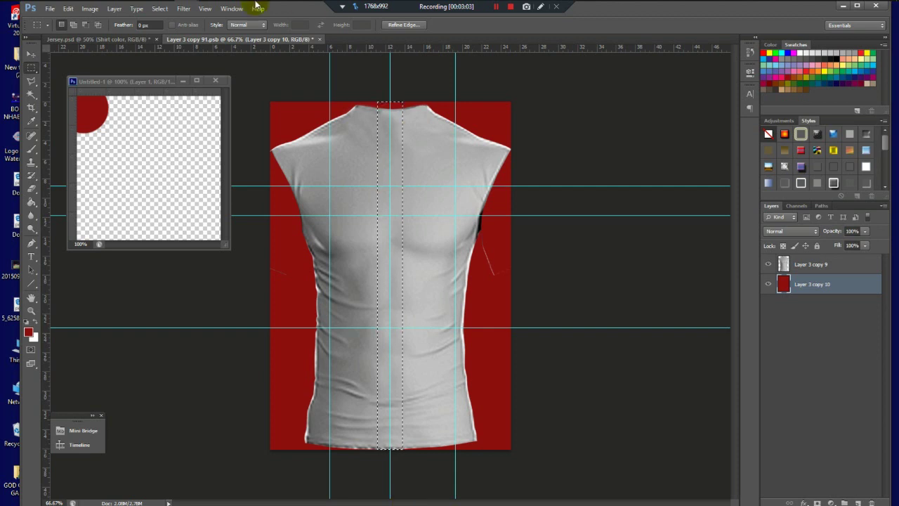
- Switch to File Explorer and preview the pattern images in New folder (2), including 3, 5, 7, 8 and Untitled-1
left_click(136, 8)
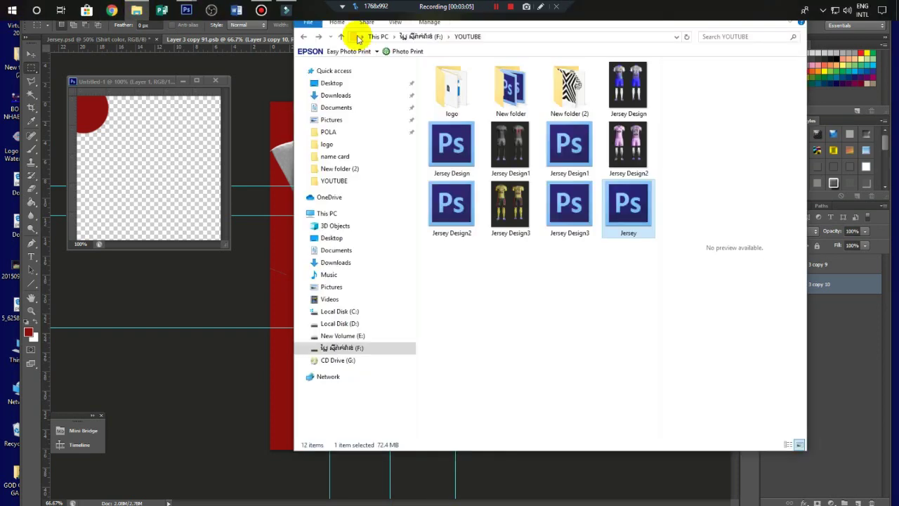
double_click(590, 90)
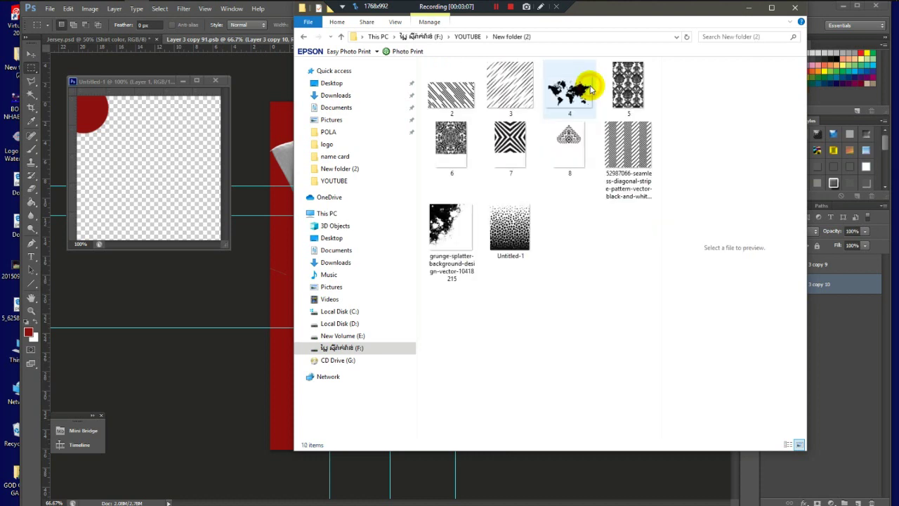
left_click(517, 144)
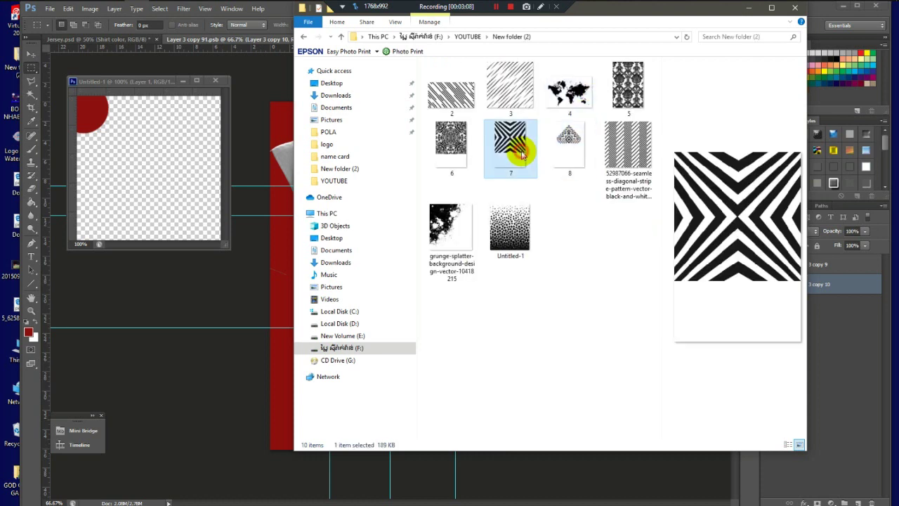
left_click(519, 238)
left_click(512, 160)
left_click(510, 85)
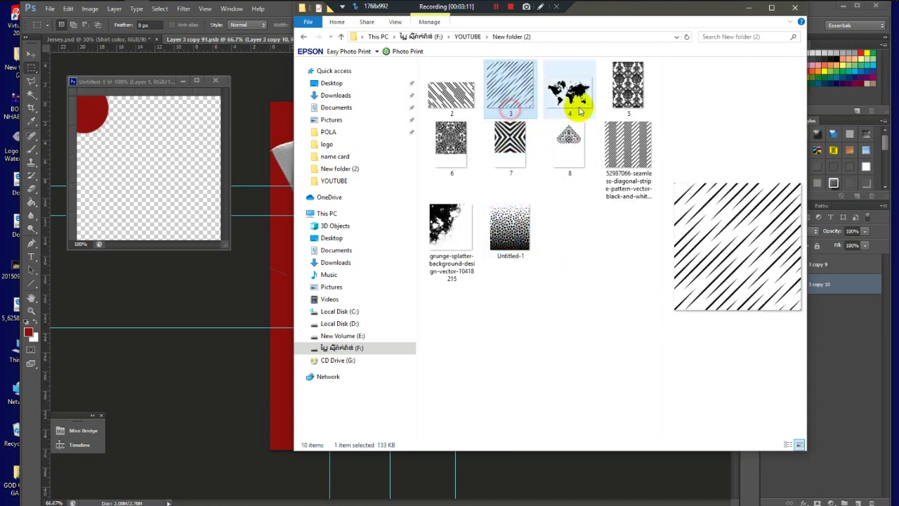
left_click(617, 103)
left_click(554, 137)
left_click(507, 144)
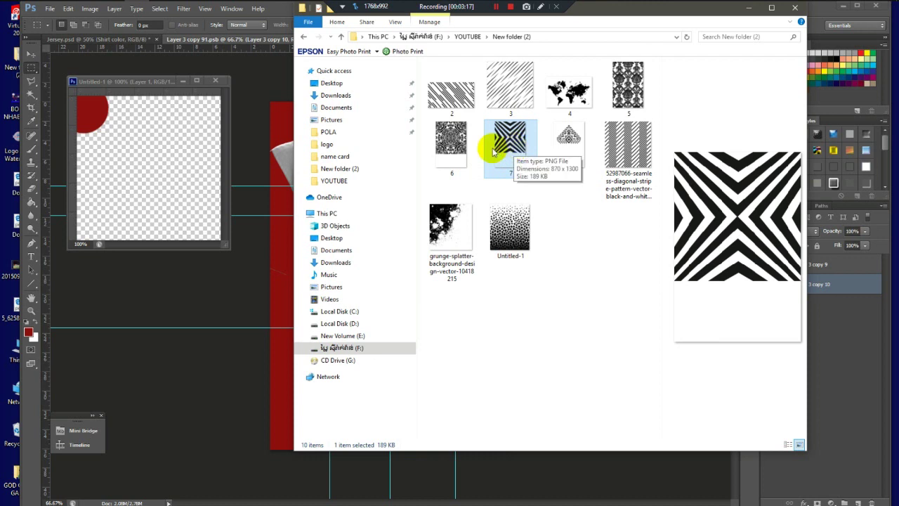
left_click(271, 151)
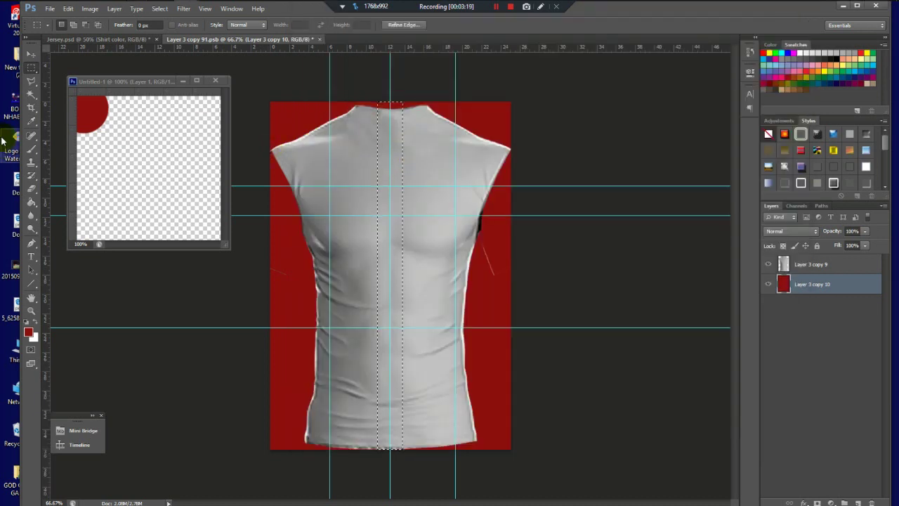
- Set the Brush tool's foreground colour to the very dark red 4c0404
left_click(31, 148)
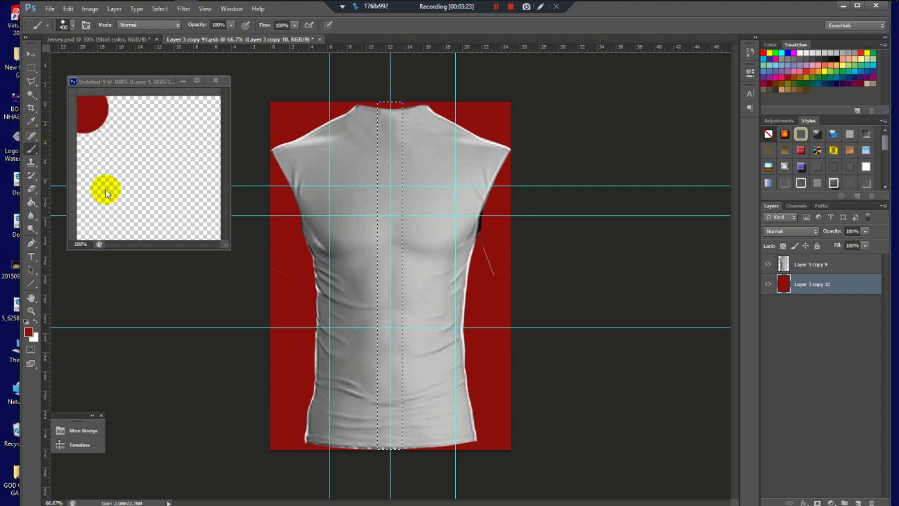
left_click(30, 334)
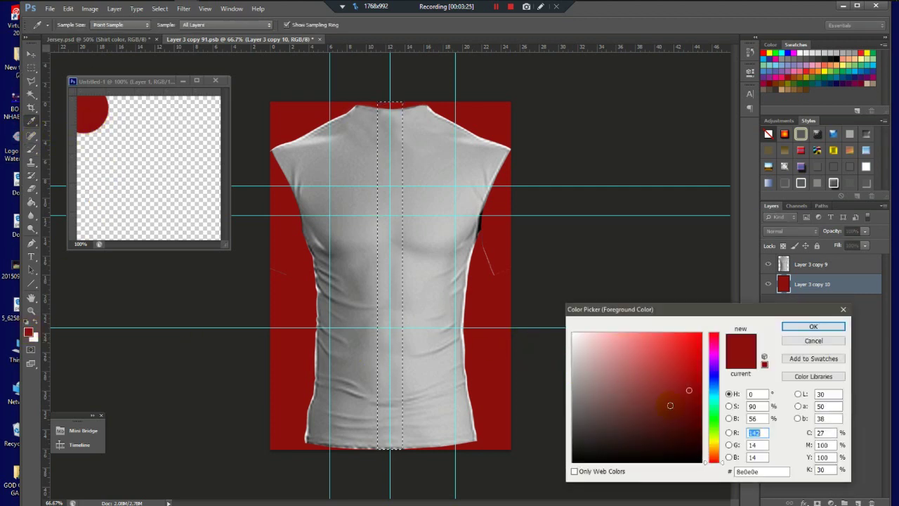
left_click(695, 423)
left_click(813, 326)
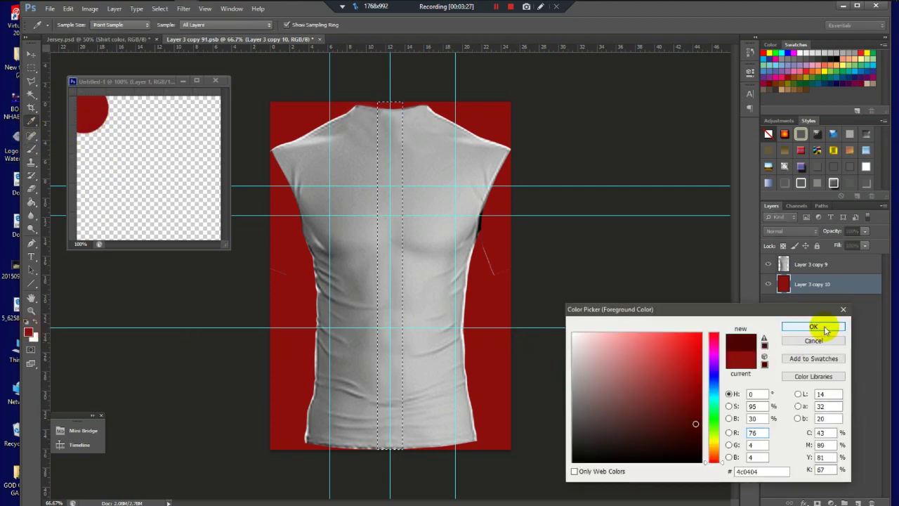
- Paint the selected centre strip very dark red on a new layer above Layer 3 copy 10, hide Layer 3 copy 9, and deselect
key("b")
left_click_drag(351, 131, 422, 120)
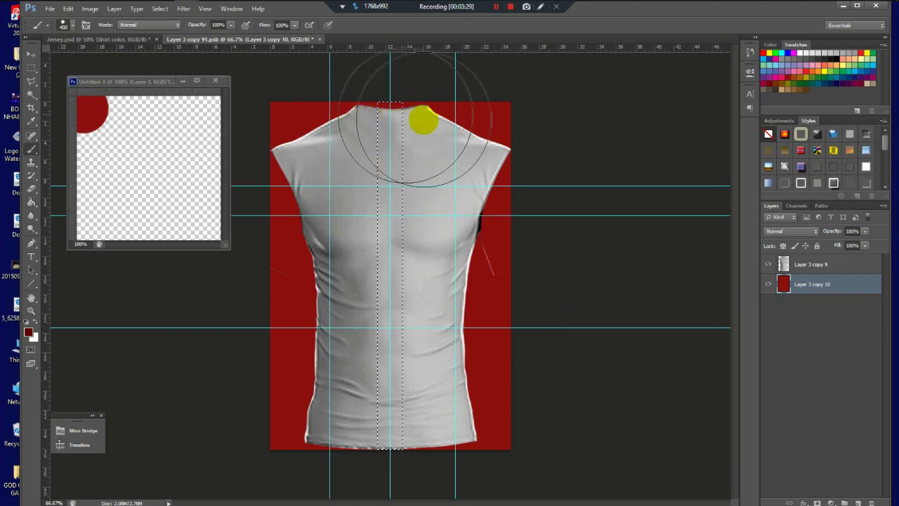
left_click(858, 503)
left_click(395, 64)
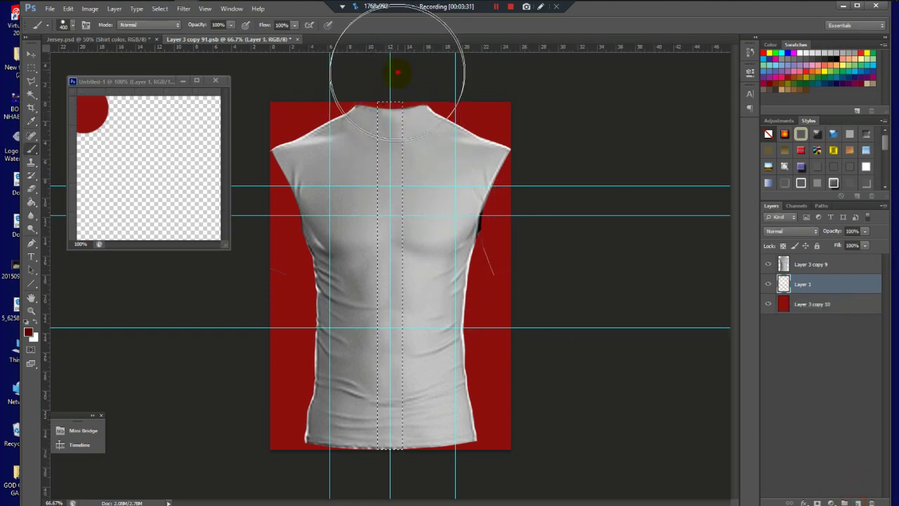
left_click(768, 264)
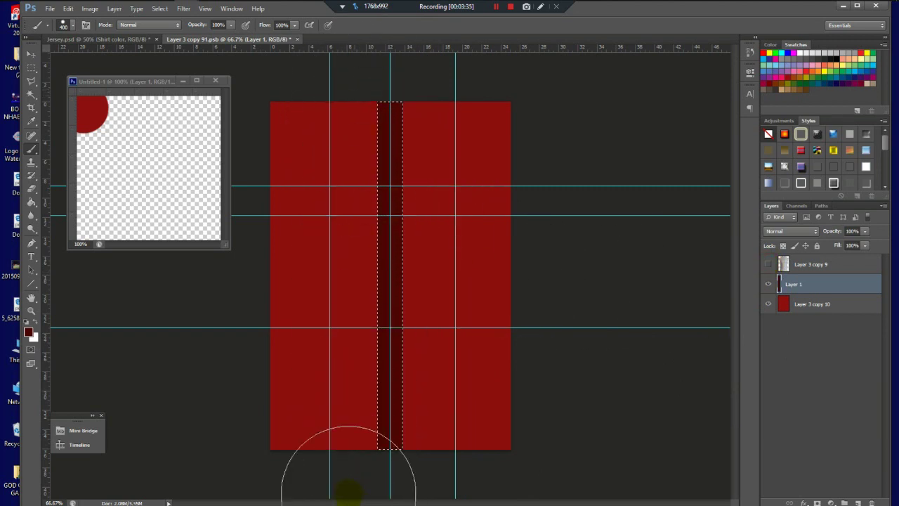
left_click(33, 68)
left_click(257, 100)
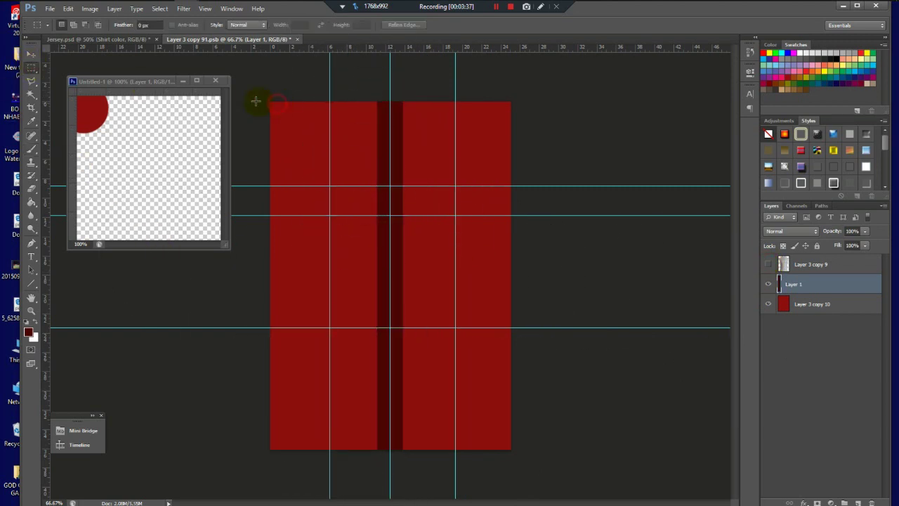
- Try to duplicate the dark centre stripe directly against its right edge
left_click(30, 54)
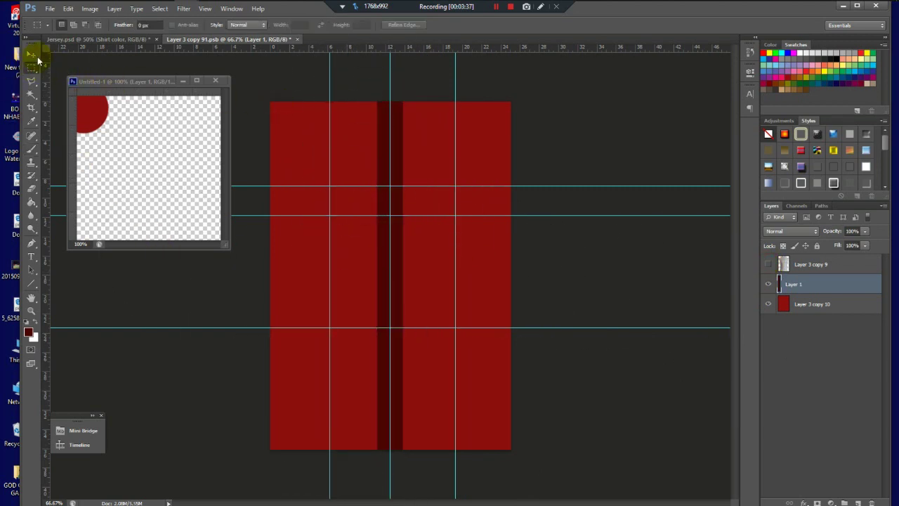
left_click(397, 132)
key("ctrl+t")
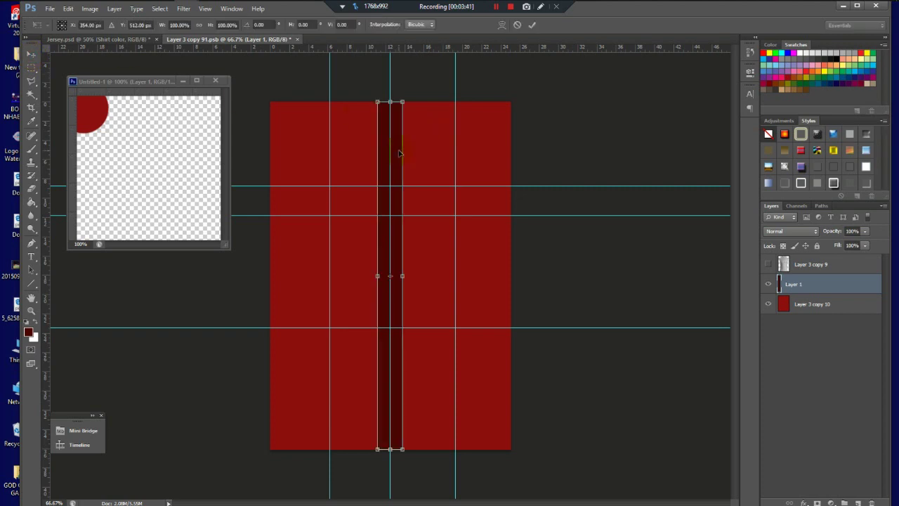
key("Return")
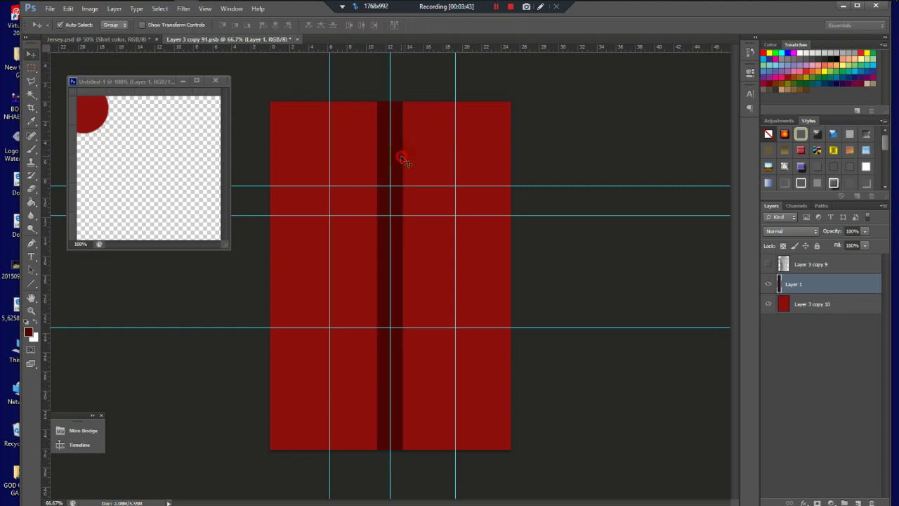
left_click_drag(401, 159, 428, 166)
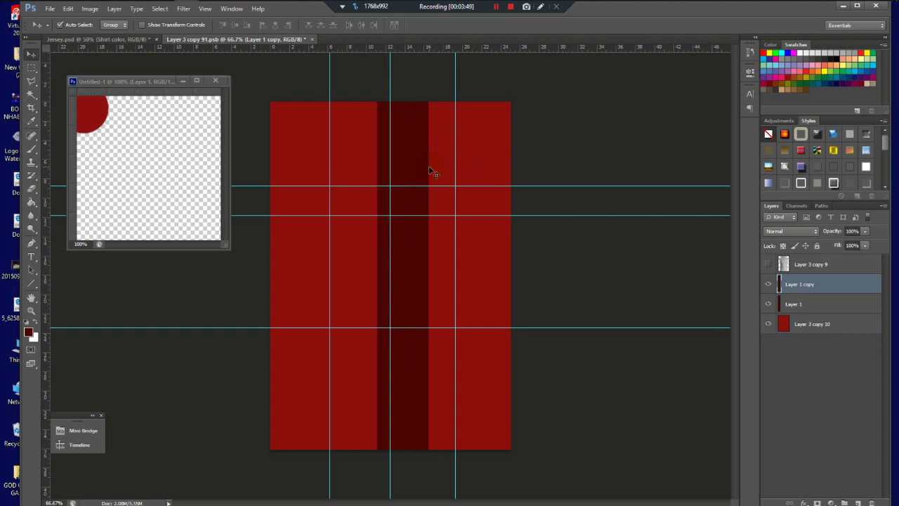
key("ctrl+z")
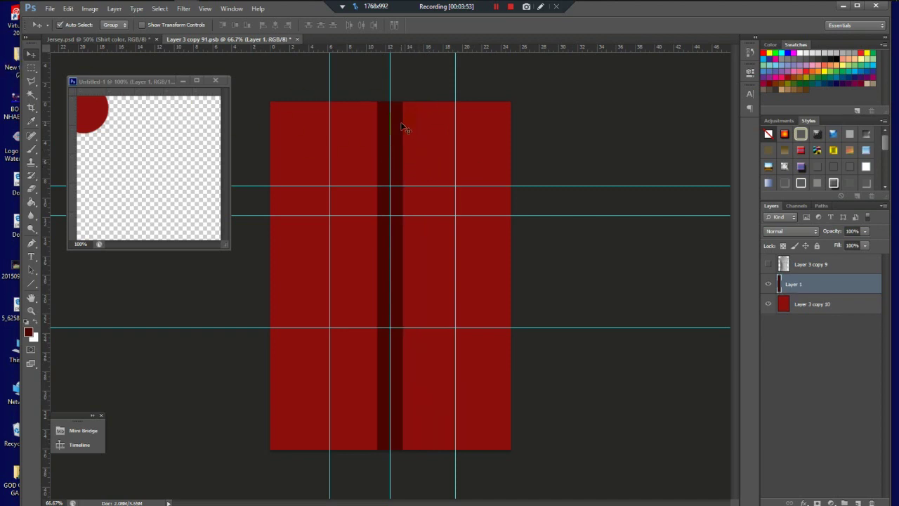
- Duplicate the dark stripe one stripe width to the right of the centre one, using and deleting an adjoining spacer copy
left_click_drag(401, 137, 446, 152)
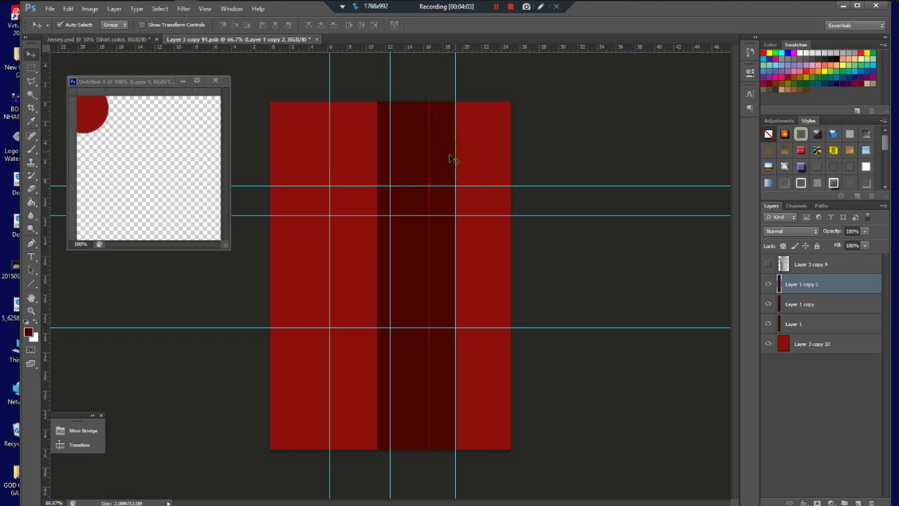
left_click(419, 161)
key("Delete")
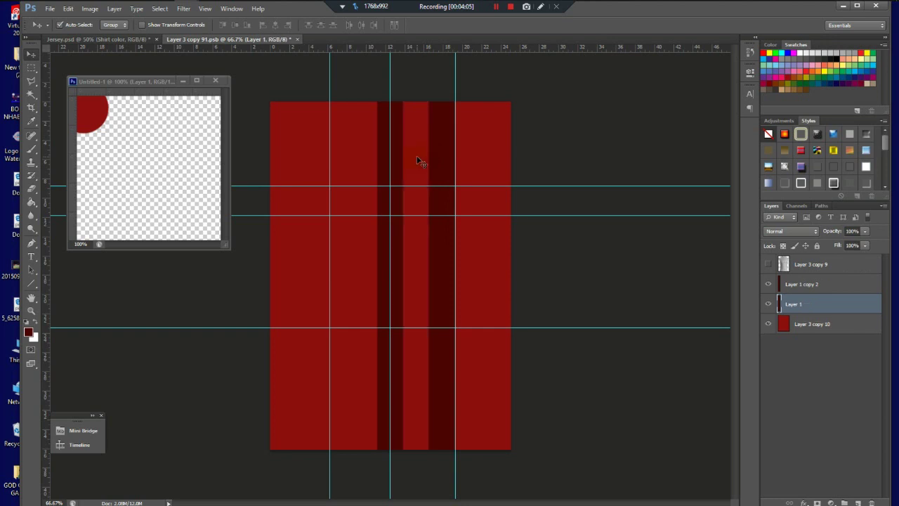
- Duplicate the dark stripe one stripe width to the left of the centre one, using and deleting an adjoining spacer copy
left_click_drag(399, 169, 373, 172)
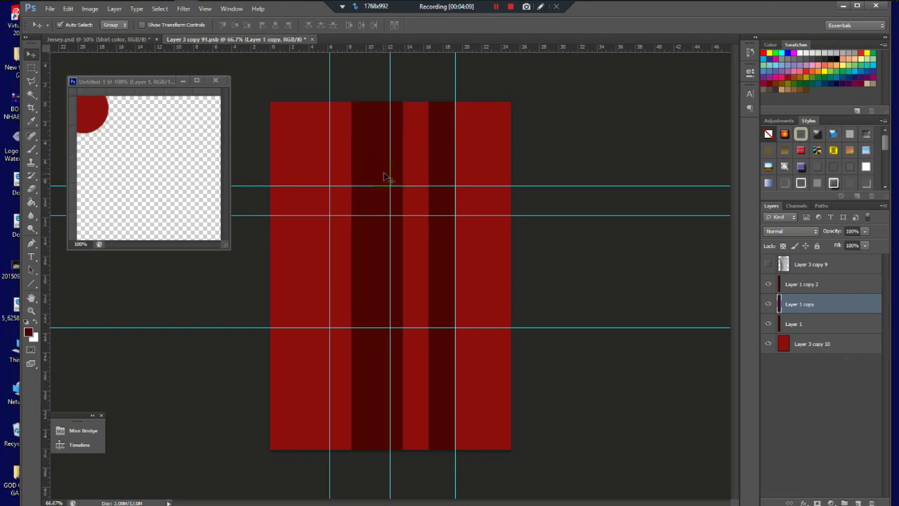
left_click(397, 169)
left_click(365, 165)
left_click(396, 166)
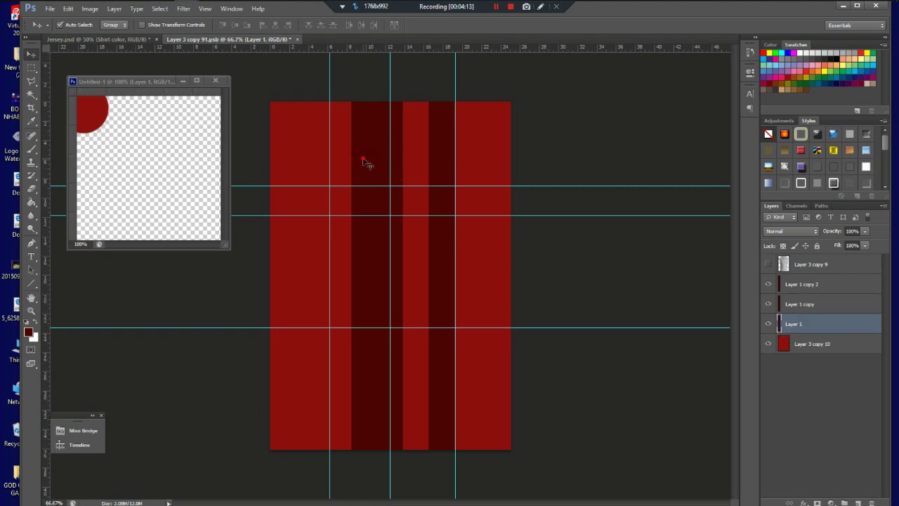
left_click(364, 162)
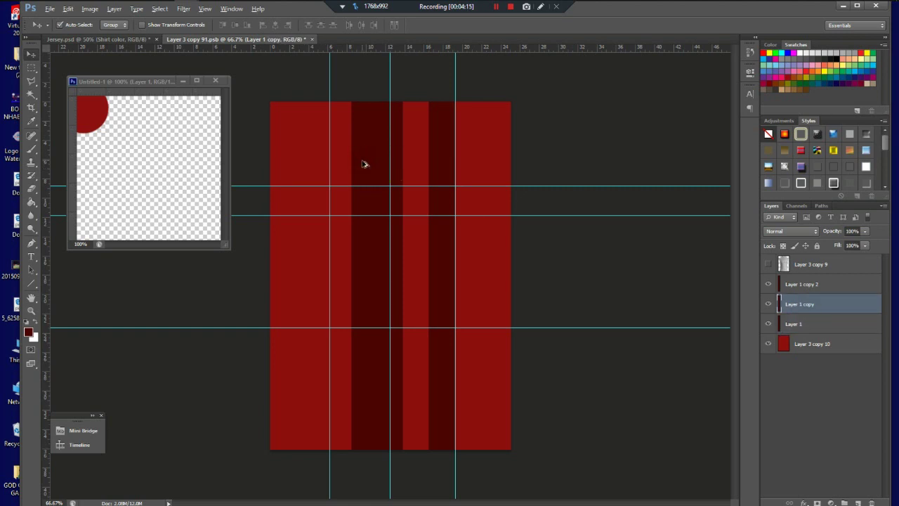
left_click_drag(364, 163, 333, 164)
key("ctrl+j")
left_click(364, 162)
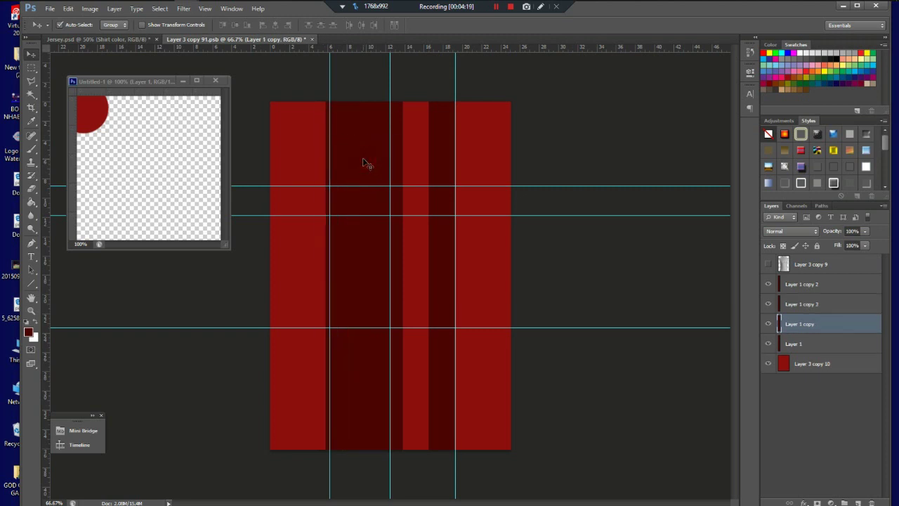
key("Delete")
- Move the leftmost vertical guide onto the outer edge of the left dark stripe
key("ctrl+minus")
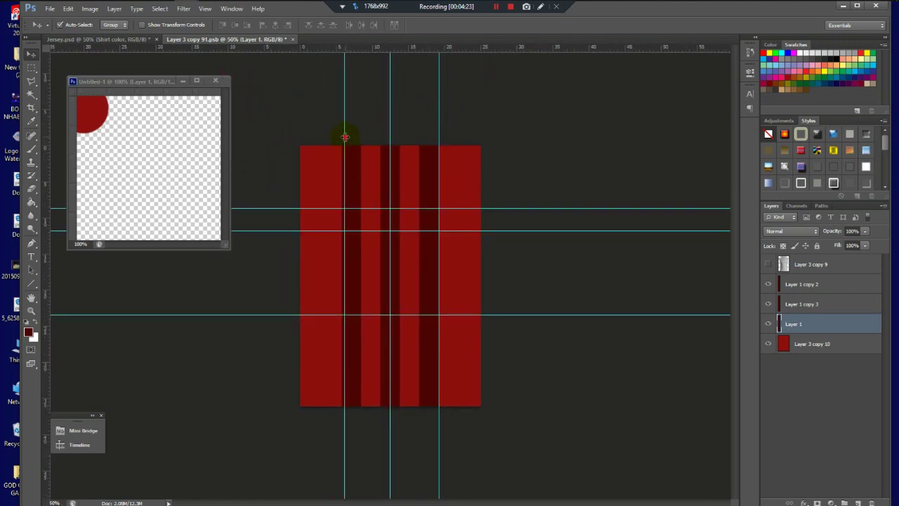
left_click_drag(345, 137, 342, 136)
key("ctrl+plus")
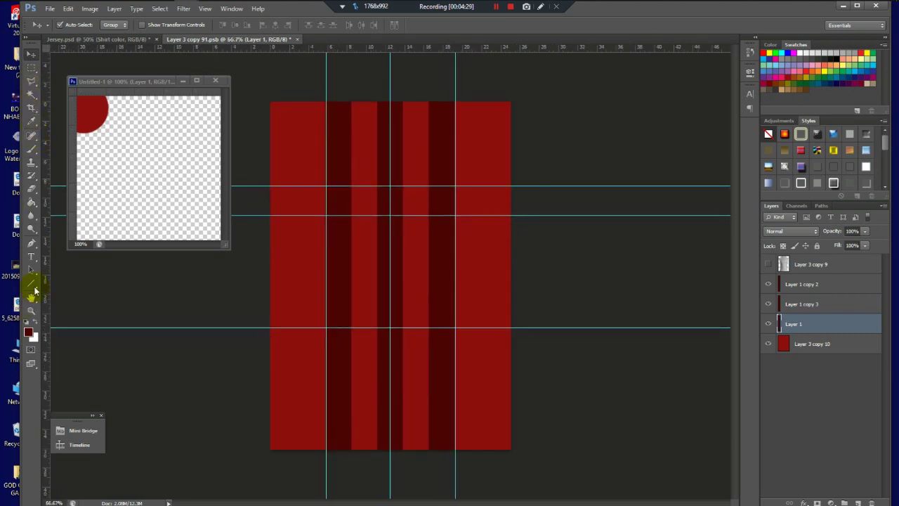
- Draw a full-height vertical line along the left edge of the centre dark stripe with the Pen tool in Shape mode
left_click(31, 243)
scroll(346, 161, "up", 1)
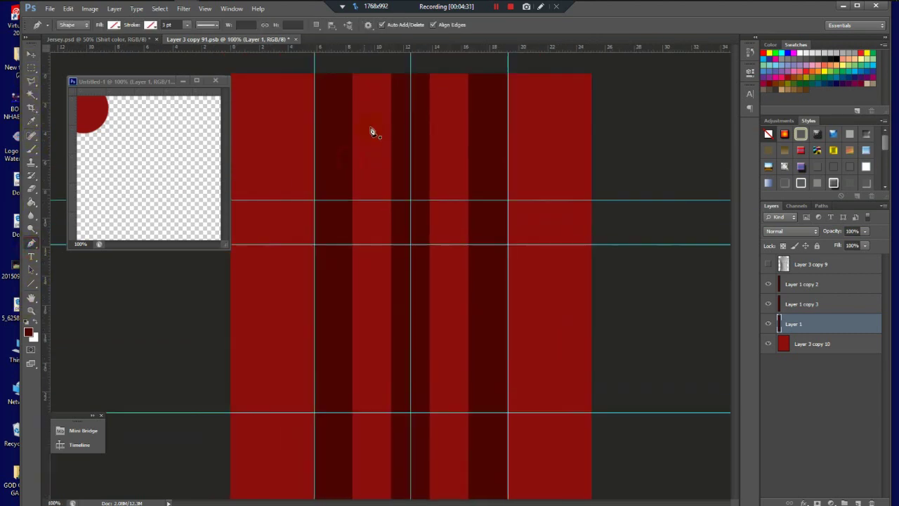
left_click(390, 74)
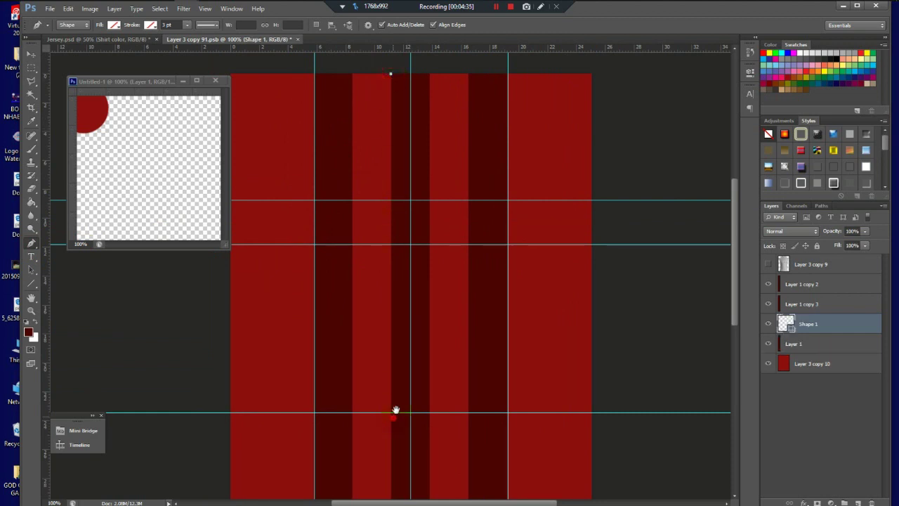
left_click_drag(396, 409, 401, 299)
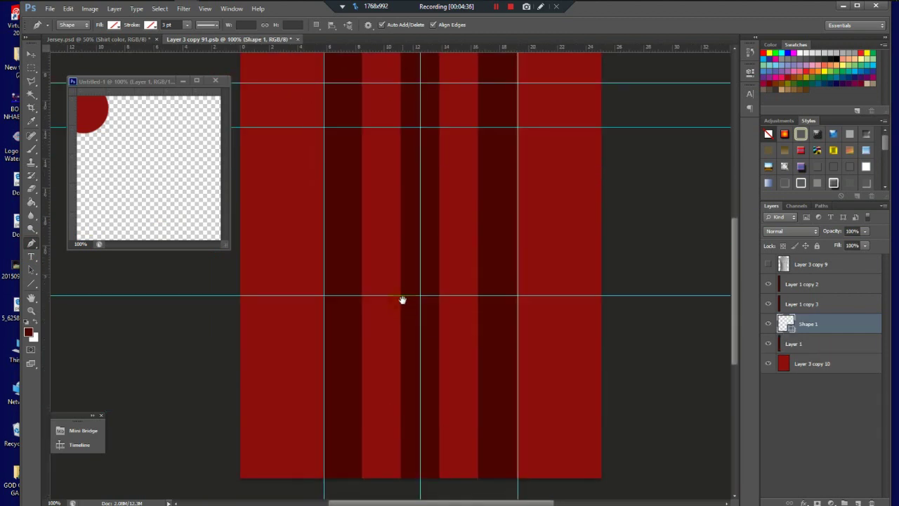
left_click(400, 483)
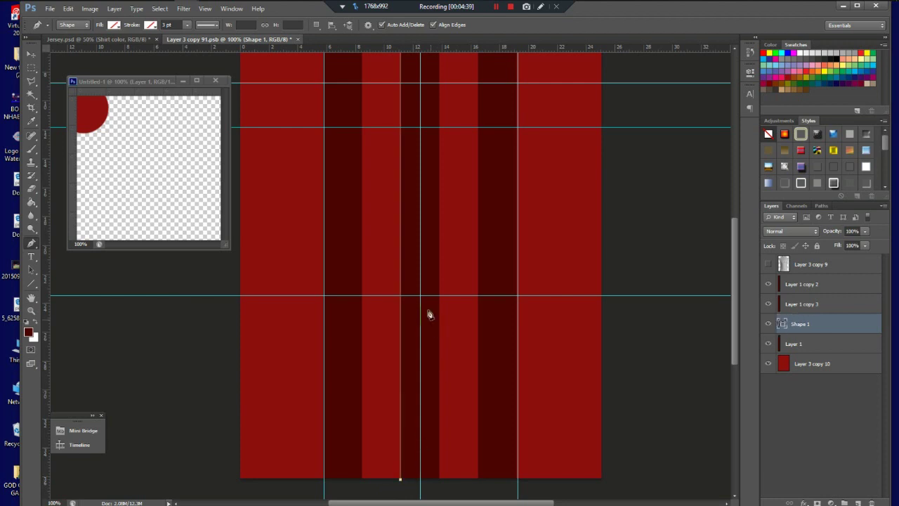
left_click(417, 276, "alt")
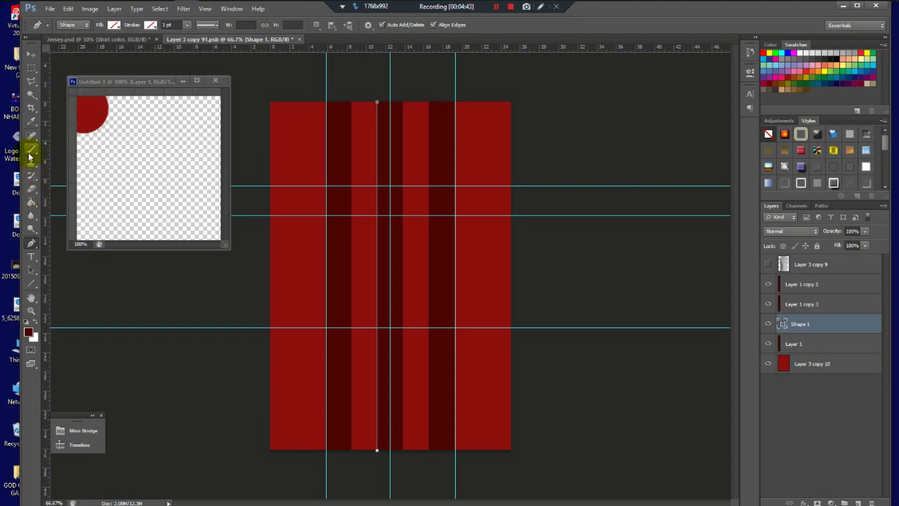
- Give the vertical line a solid CMYK Blue stroke with a width of 6.11 pt
left_click(150, 25)
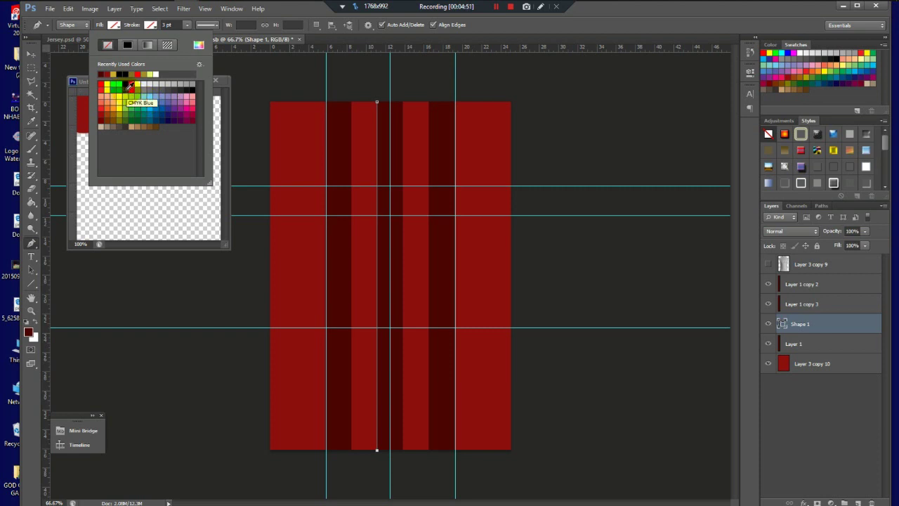
left_click(130, 85)
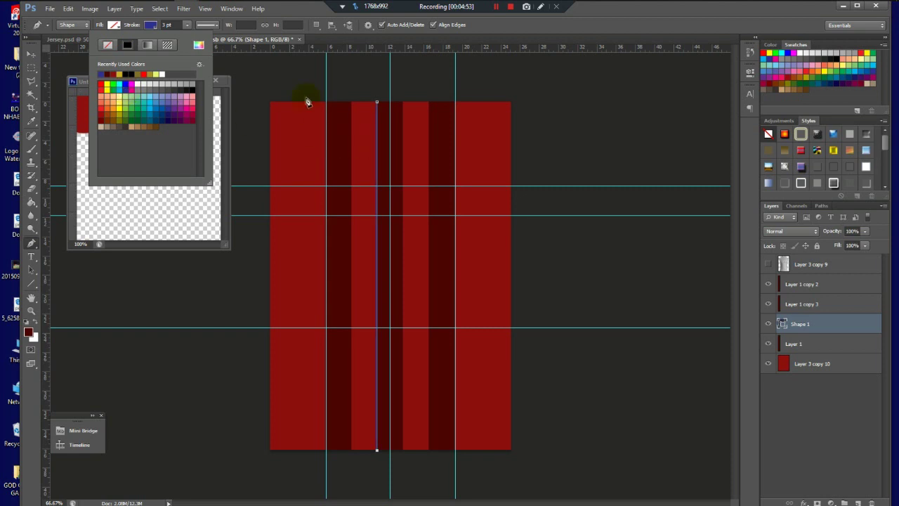
left_click(216, 27)
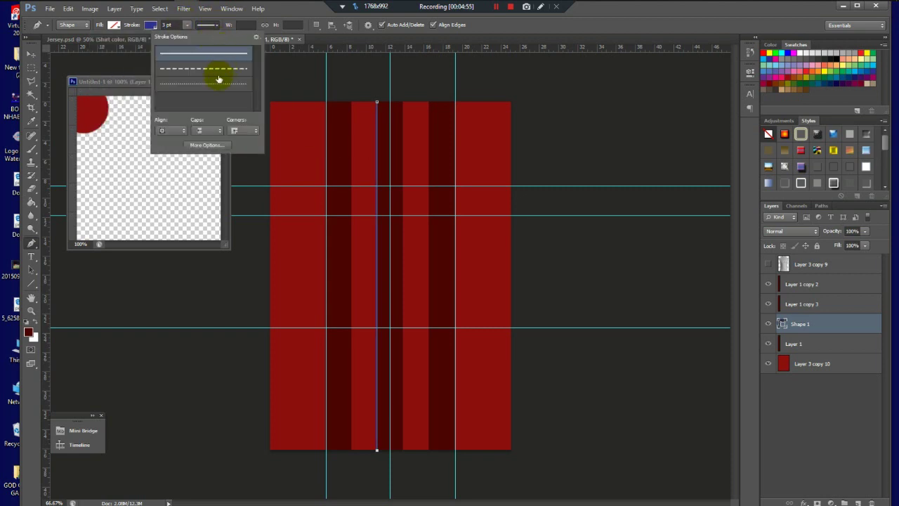
left_click(215, 24)
left_click(186, 26)
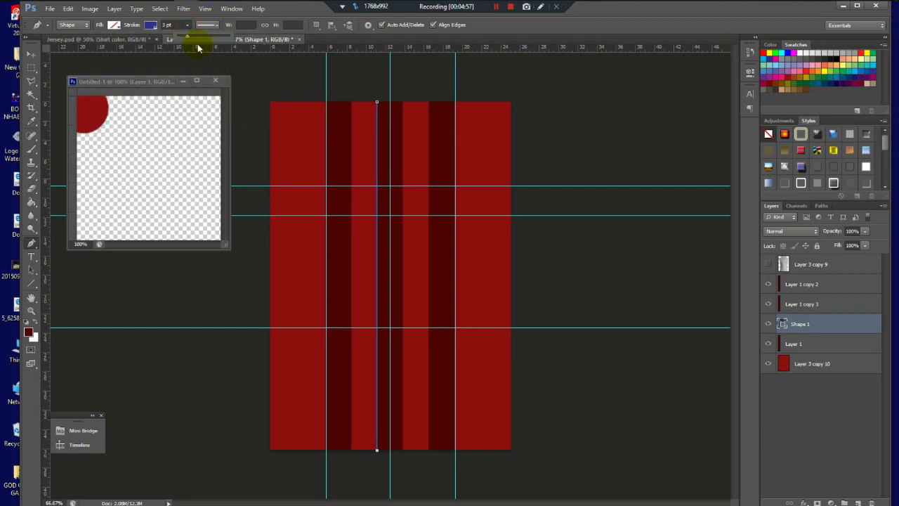
left_click(169, 25)
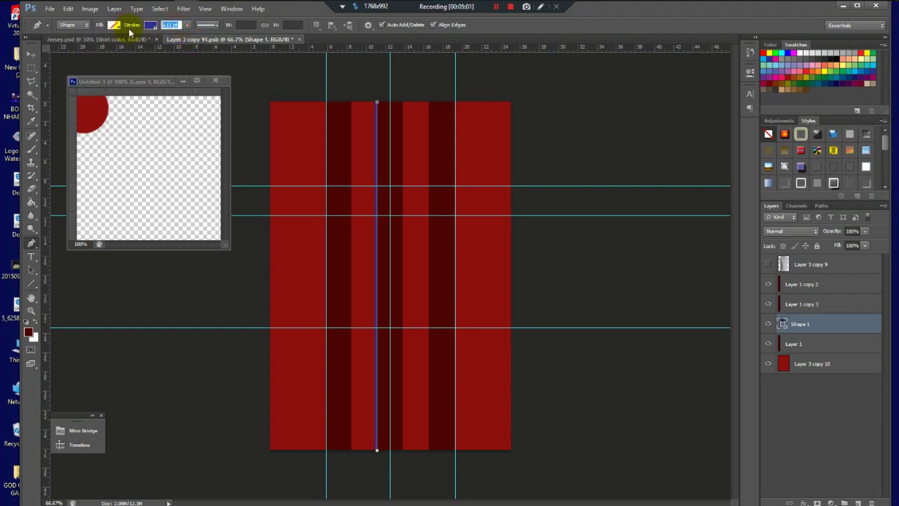
type("5")
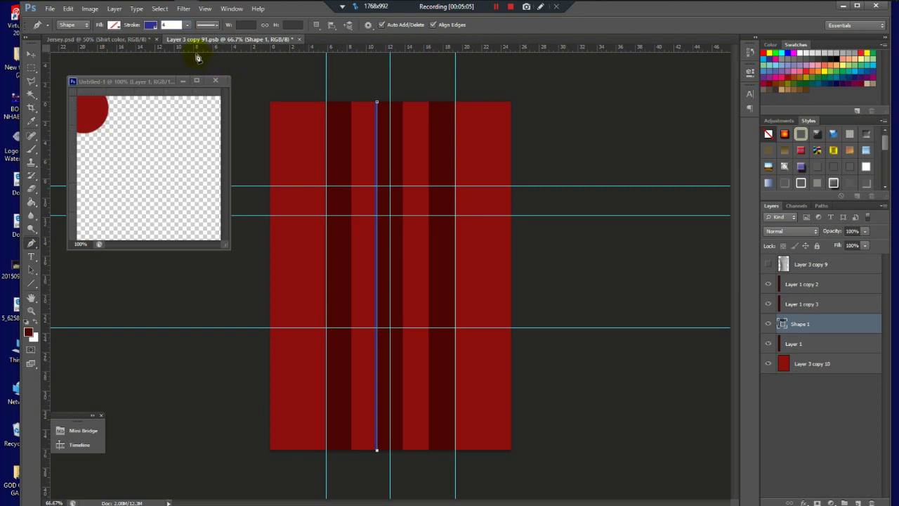
- Nudge the blue line left so it stands just outside the centre dark stripe's left edge
left_click(31, 54)
key("Left")
key("Left")
key("Left")
key("Left")
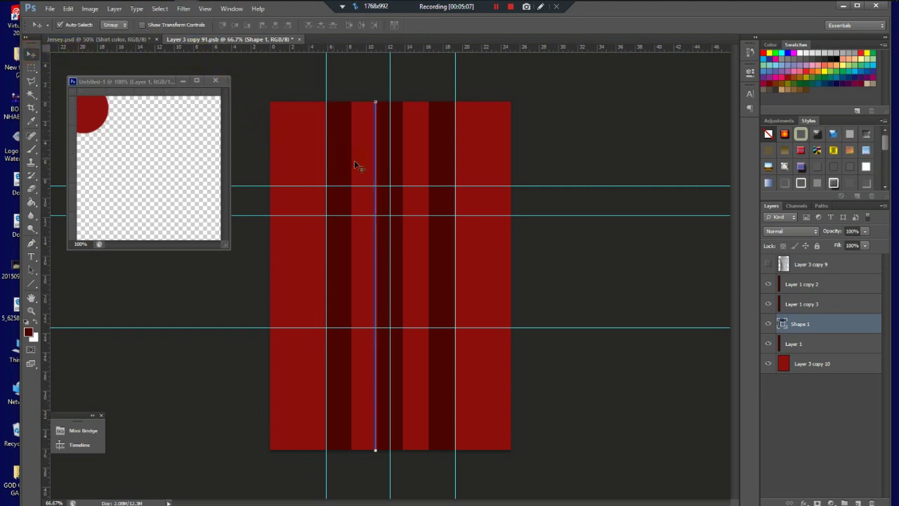
left_click(413, 176)
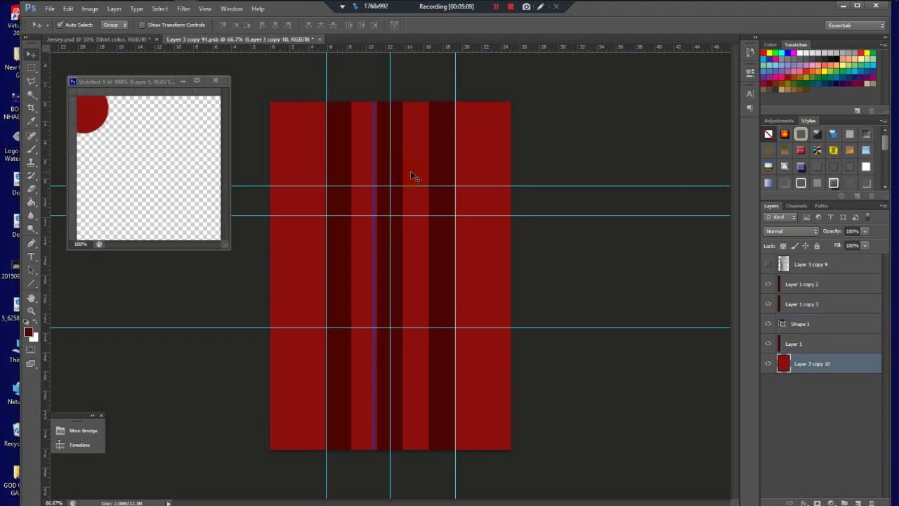
scroll(391, 126, "up", 2)
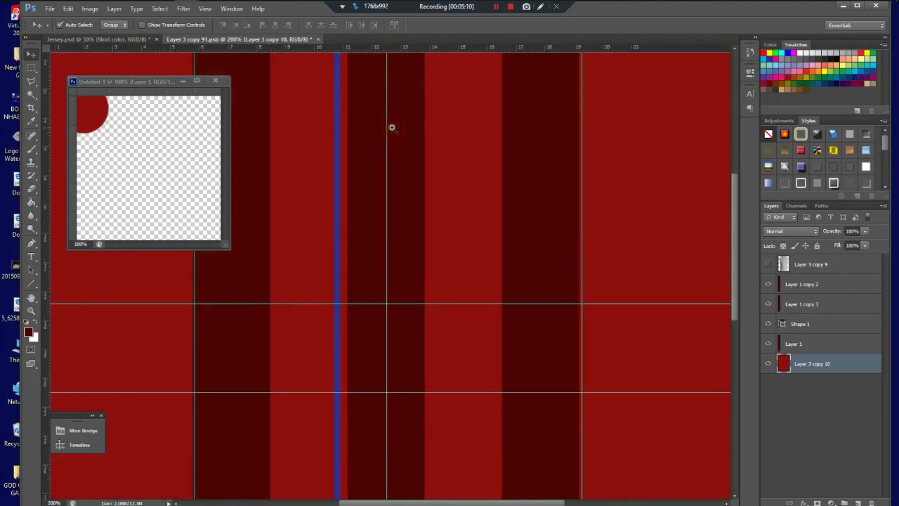
left_click(337, 135)
key("Right")
key("Right")
- Set the foreground colour to a darker shade of the blue sampled from the vertical line
left_click(169, 136)
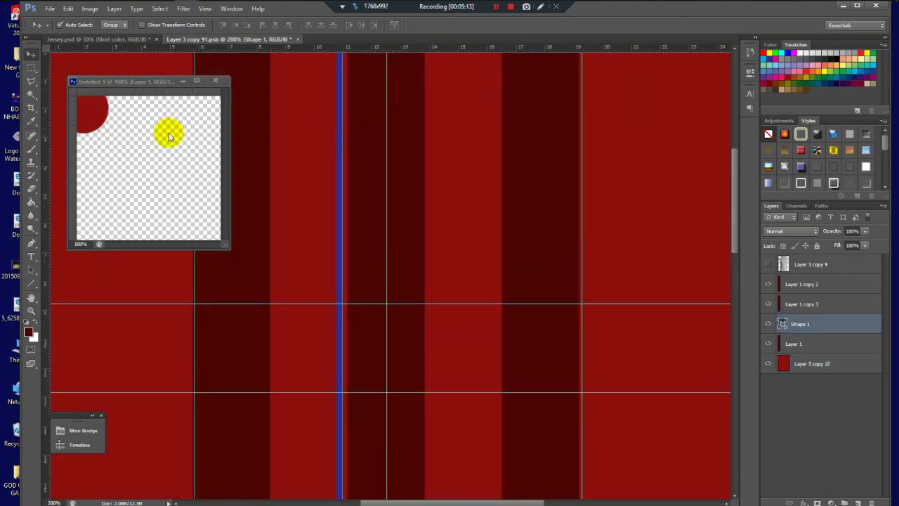
left_click(29, 331)
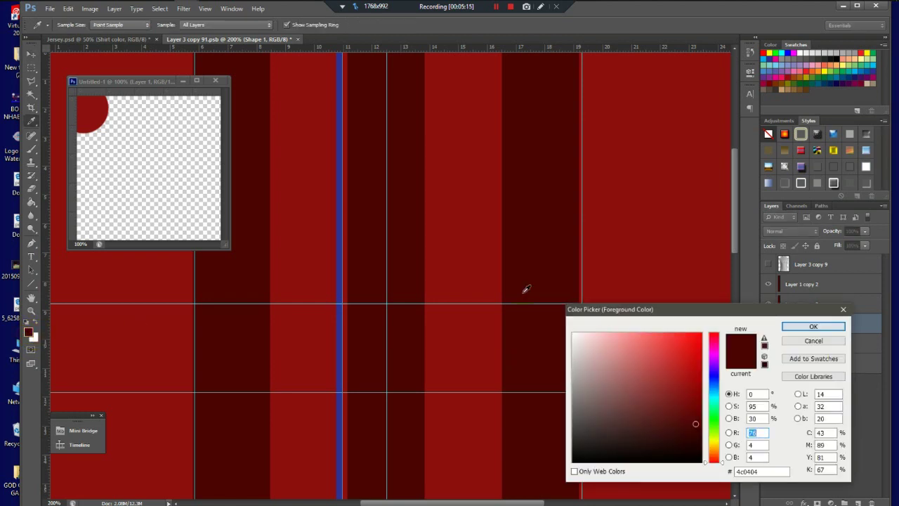
left_click(342, 185)
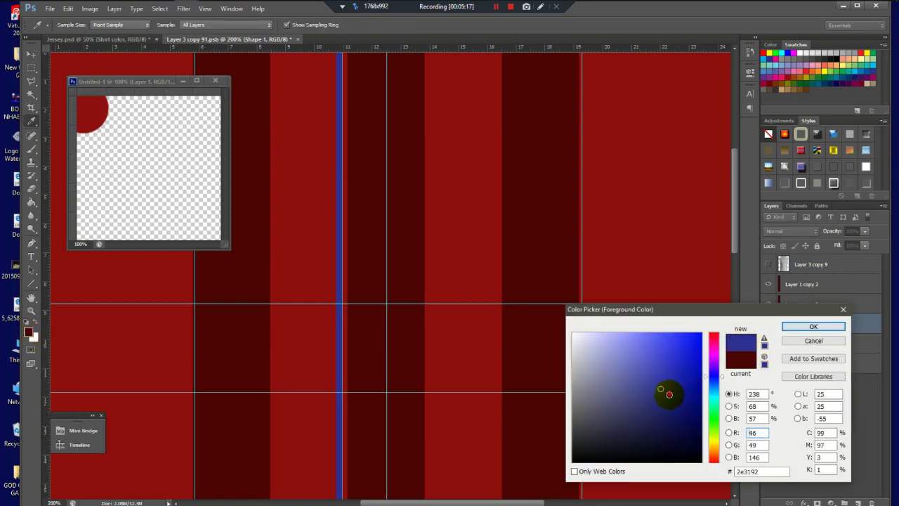
left_click(813, 326)
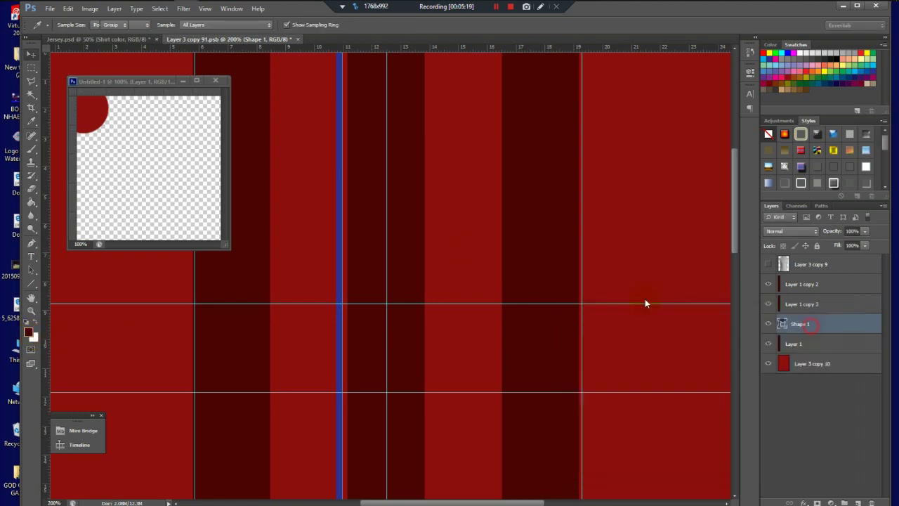
- Paint a dark blue spot with a 175 px brush below the red one in the Untitled-1 document
left_click(31, 149)
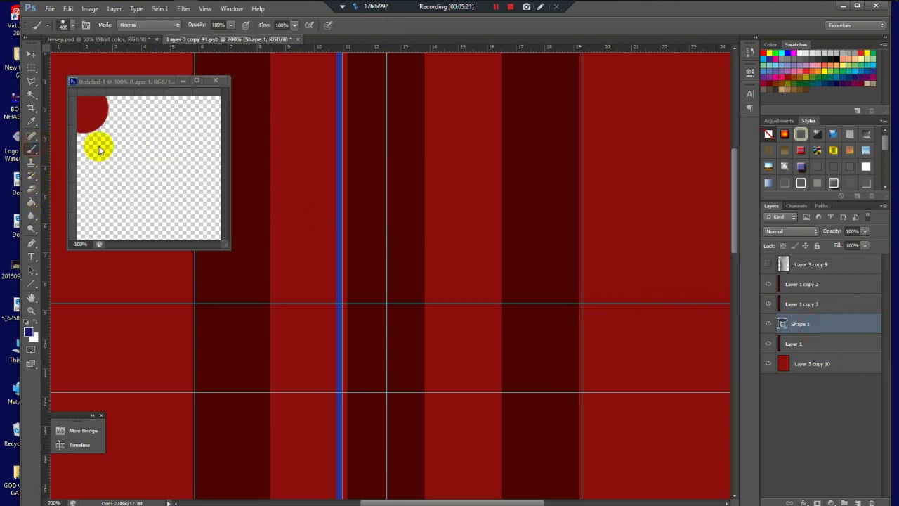
left_click(115, 156)
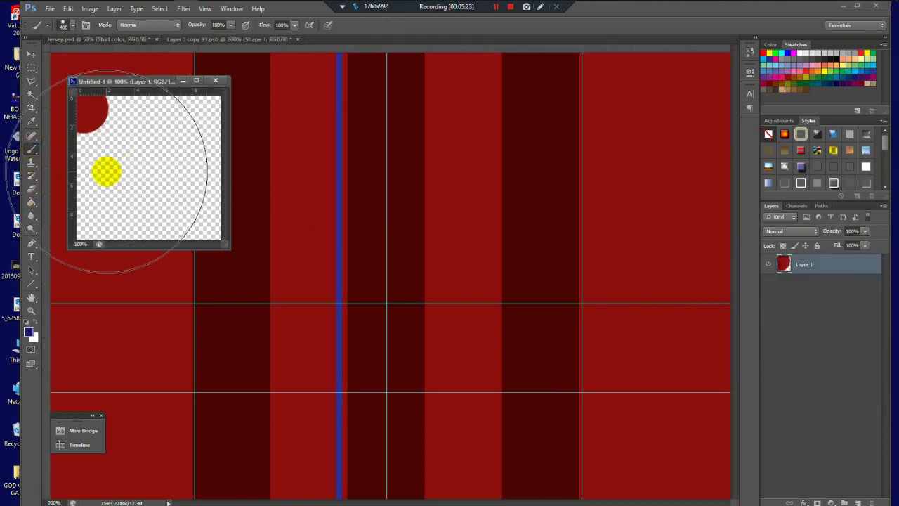
key("bracketleft")
key("bracketleft")
key("bracketleft")
key("bracketleft")
left_click(111, 172)
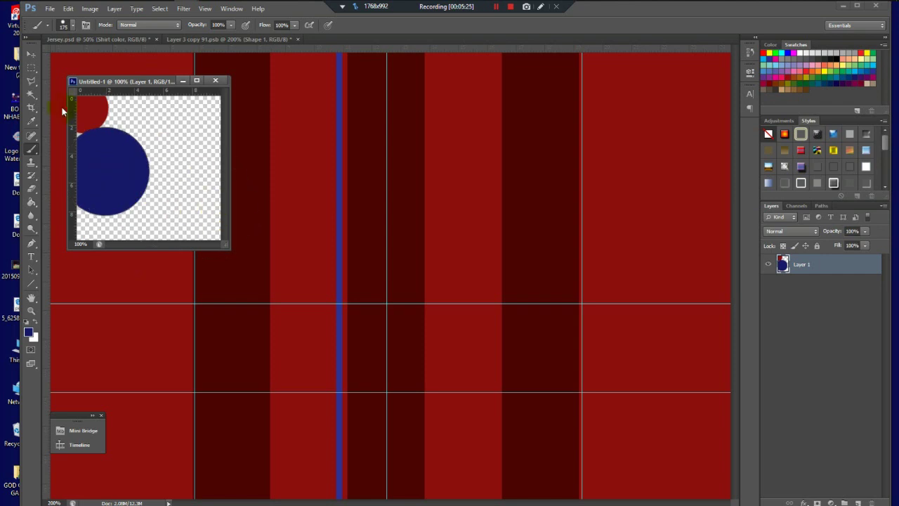
- Change the vertical line's stroke to the recently used dark blue in the shirt document
left_click(31, 54)
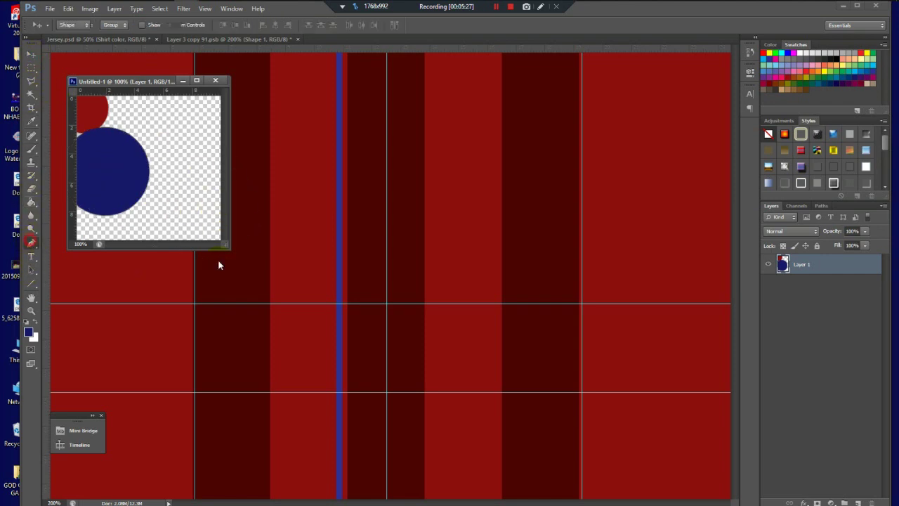
left_click(338, 214)
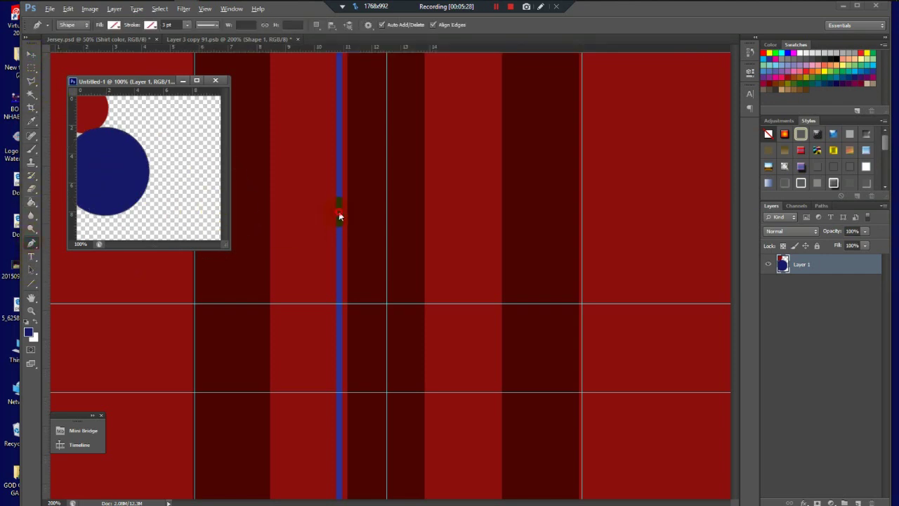
left_click(152, 28)
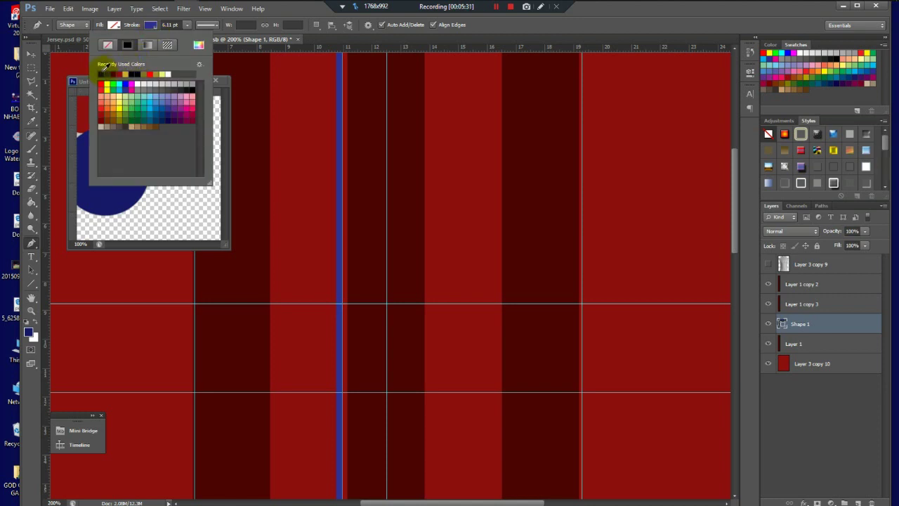
left_click(103, 71)
left_click(328, 162)
scroll(333, 170, "down", 3)
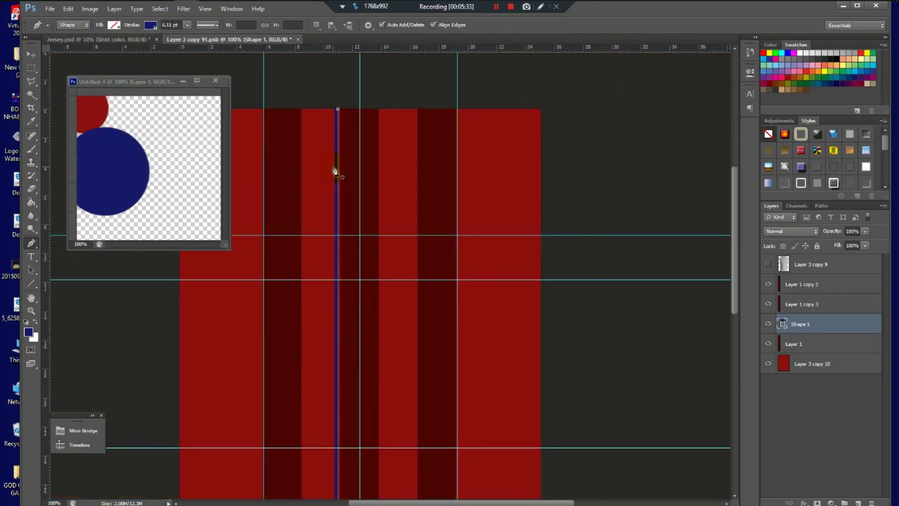
scroll(332, 120, "up", 3)
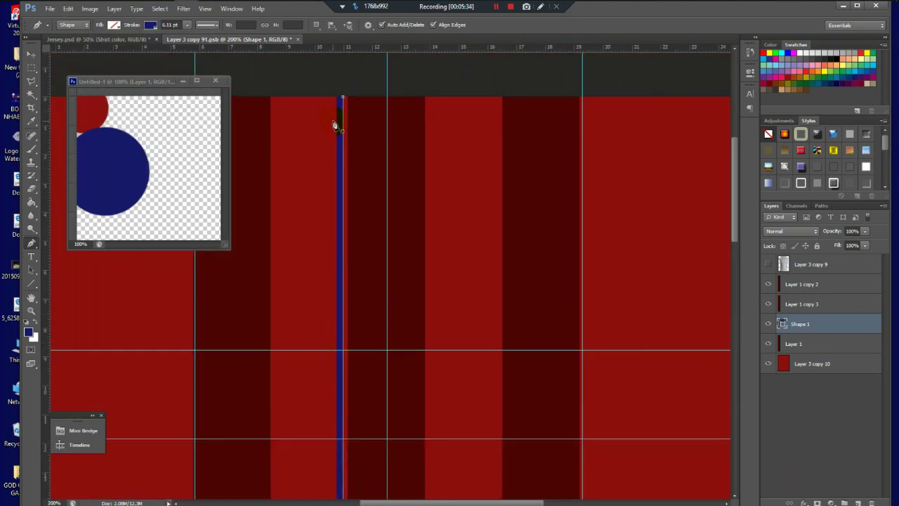
- Duplicate the blue line to just outside the centre stripe's right edge and nudge both lines closer to the stripe
left_click(30, 53)
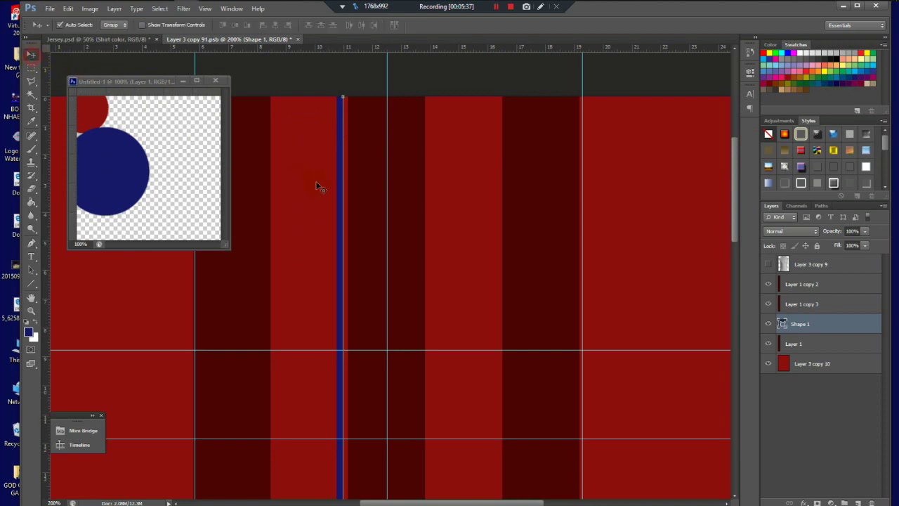
key("alt")
left_click_drag(829, 325, 857, 501)
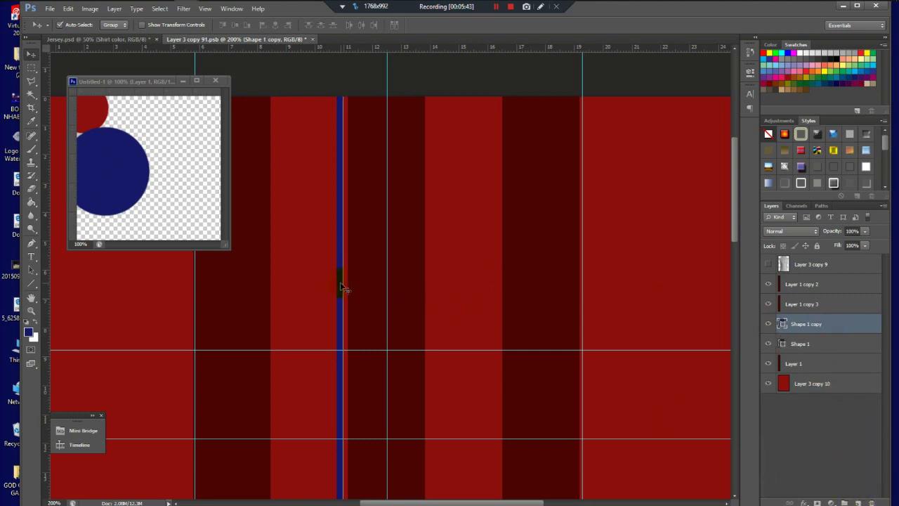
left_click_drag(342, 287, 436, 284)
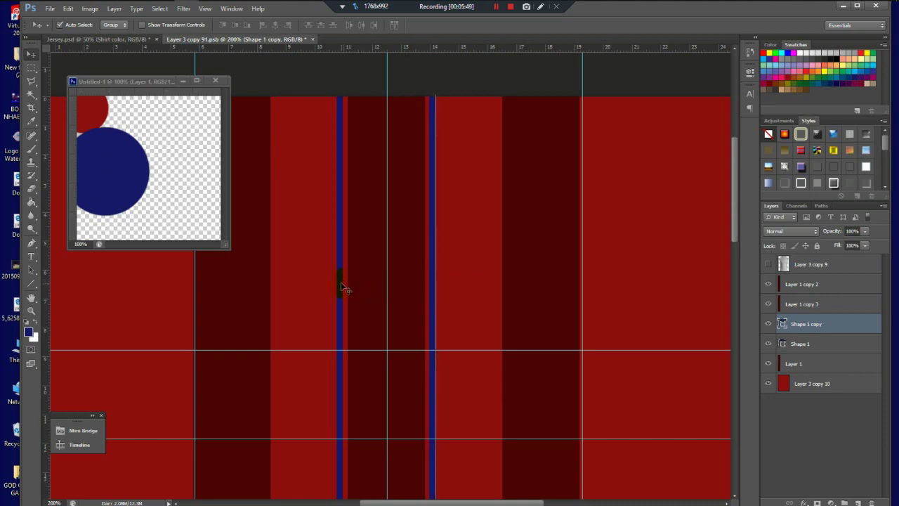
left_click(340, 282)
left_click(433, 301)
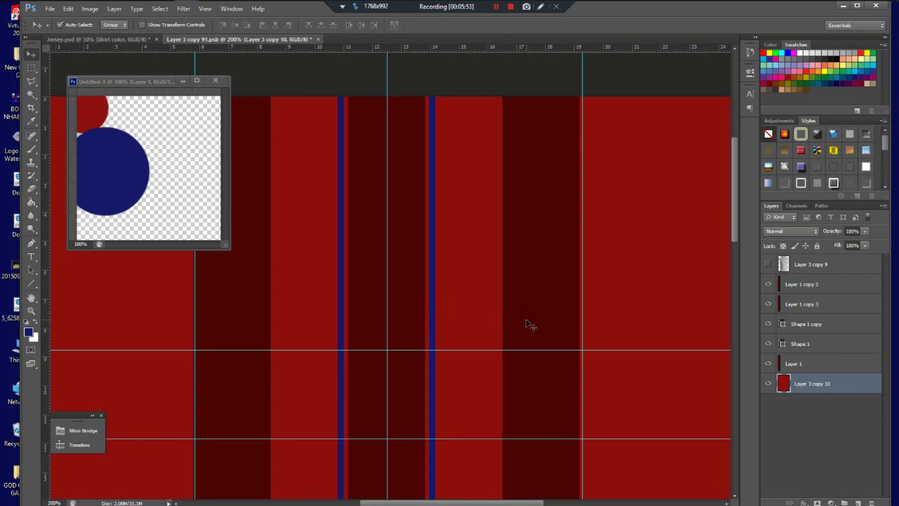
- Duplicate the blue line twice more, placing the copies just outside the left and right edges of the right dark stripe
left_click(434, 274)
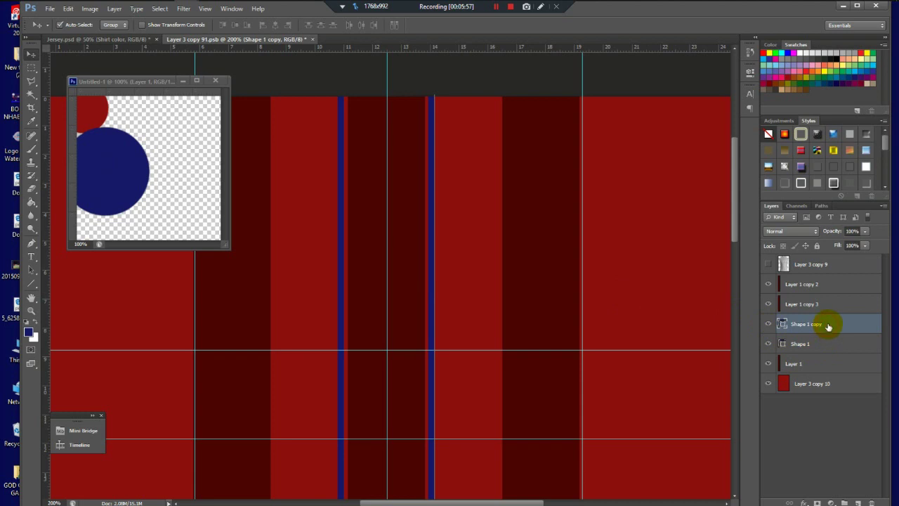
double_click(839, 432)
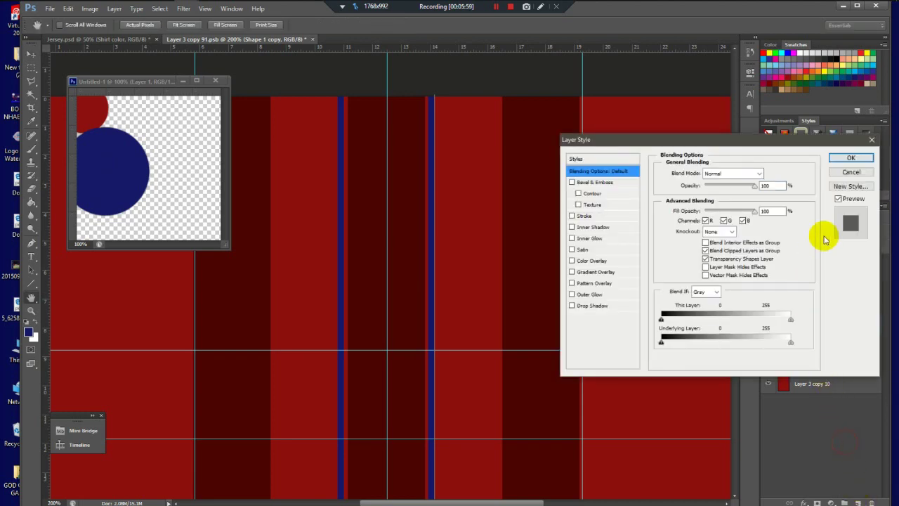
left_click(850, 158)
left_click_drag(828, 330, 844, 503)
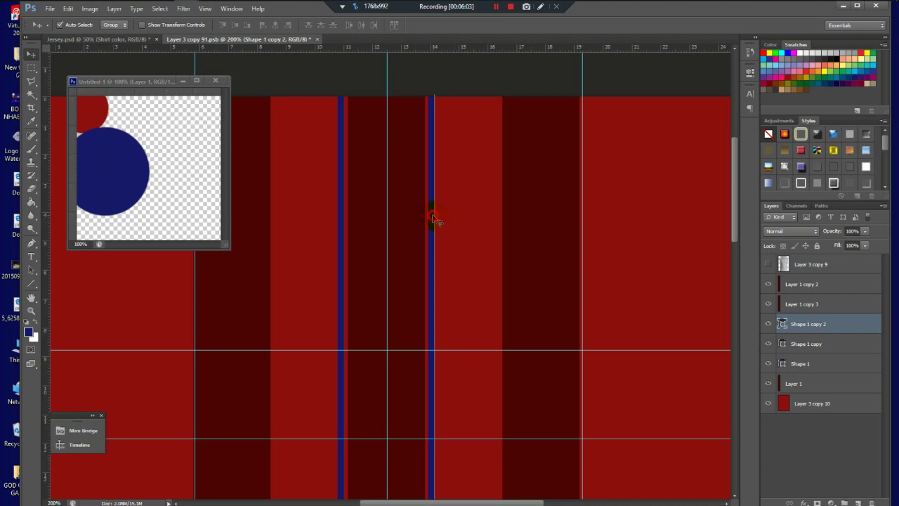
left_click_drag(433, 219, 498, 218)
left_click_drag(840, 326, 858, 503)
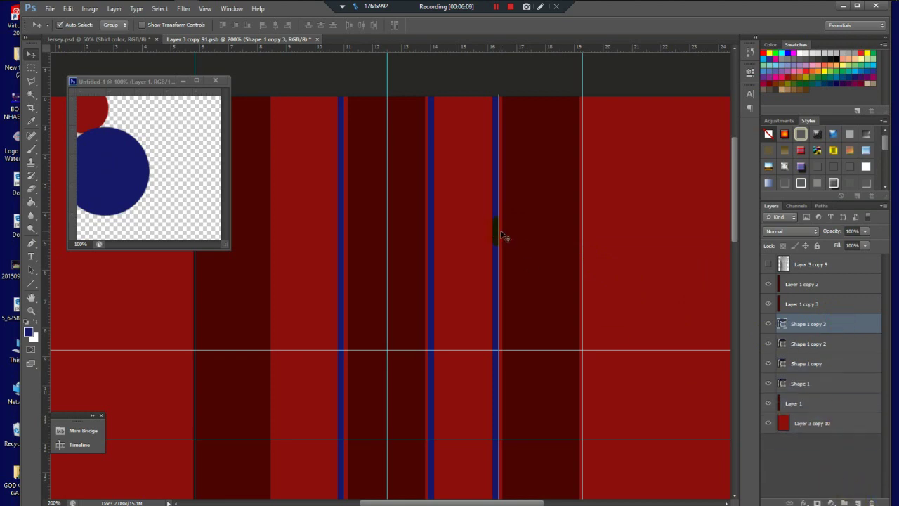
left_click_drag(498, 234, 594, 239)
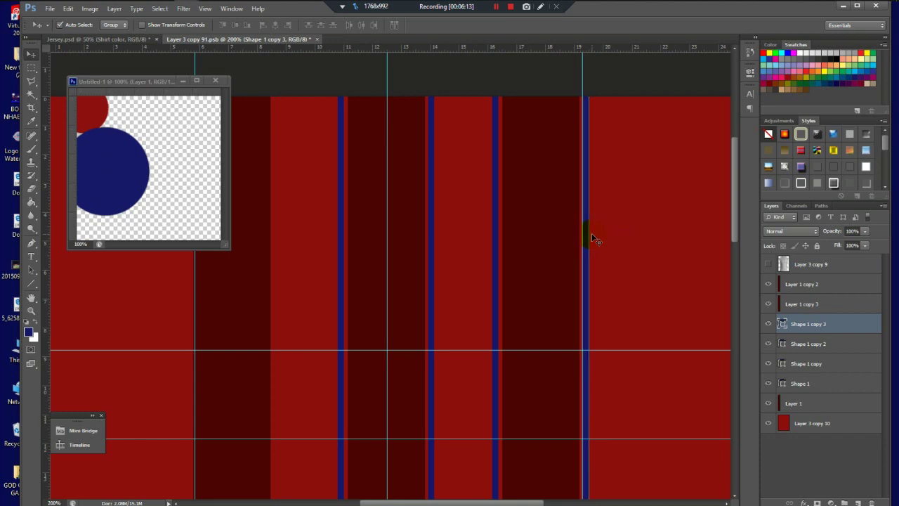
- Duplicate the original blue line twice, placing the copies just outside both edges of the left dark stripe
left_click_drag(808, 384, 859, 501)
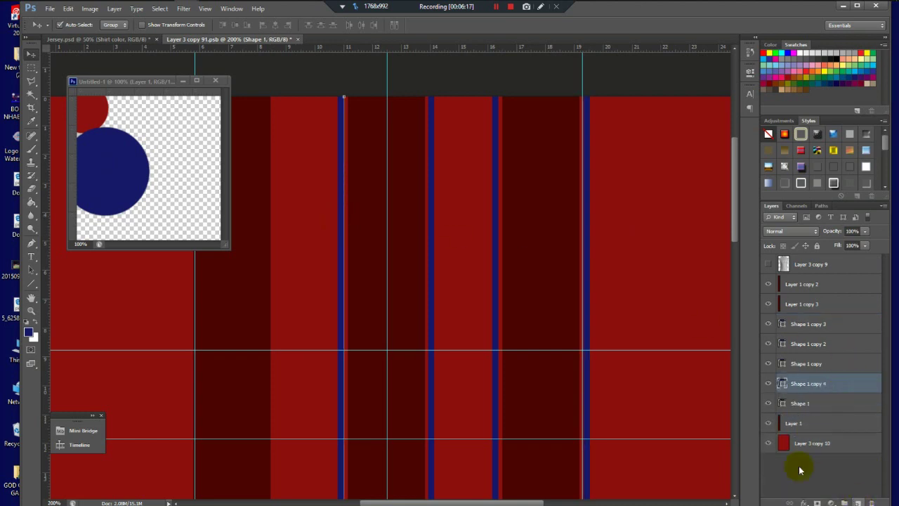
left_click_drag(344, 291, 284, 292)
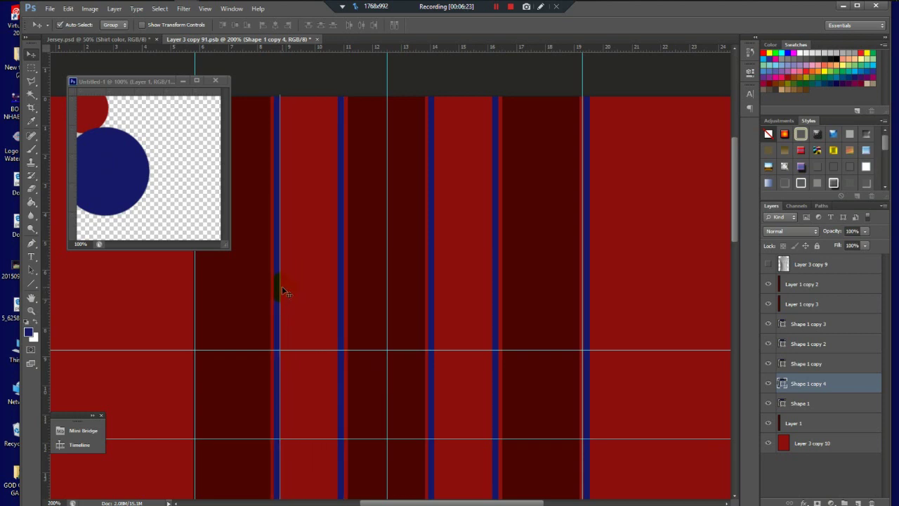
left_click_drag(828, 382, 859, 501)
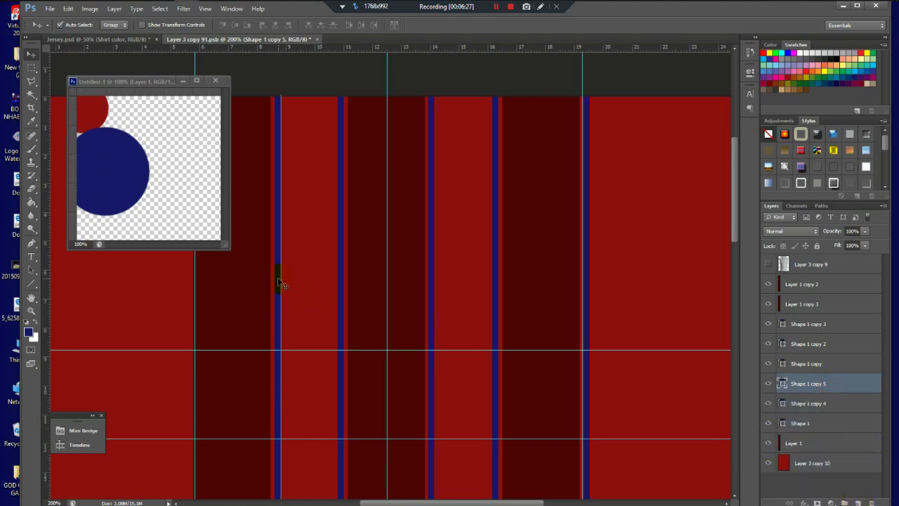
left_click_drag(279, 283, 188, 280)
key("Right")
key("Right")
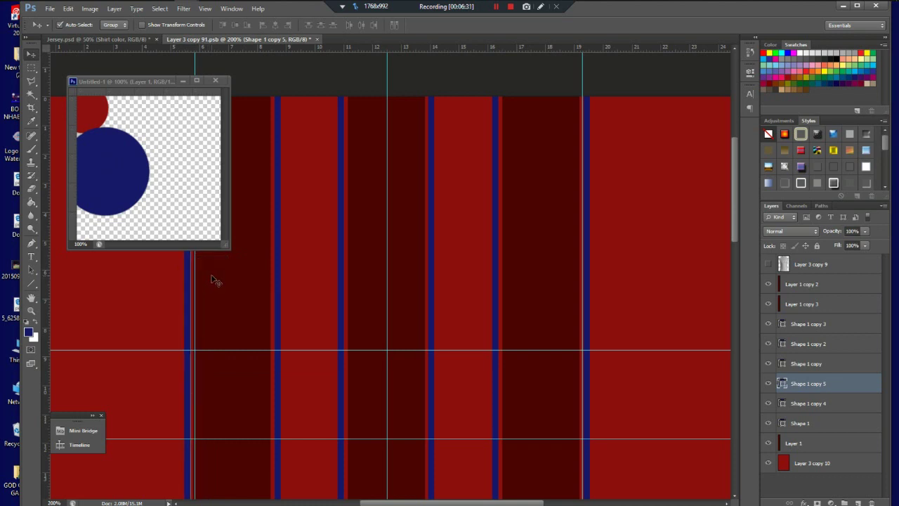
key("Right")
key("Left")
scroll(255, 271, "down", 2)
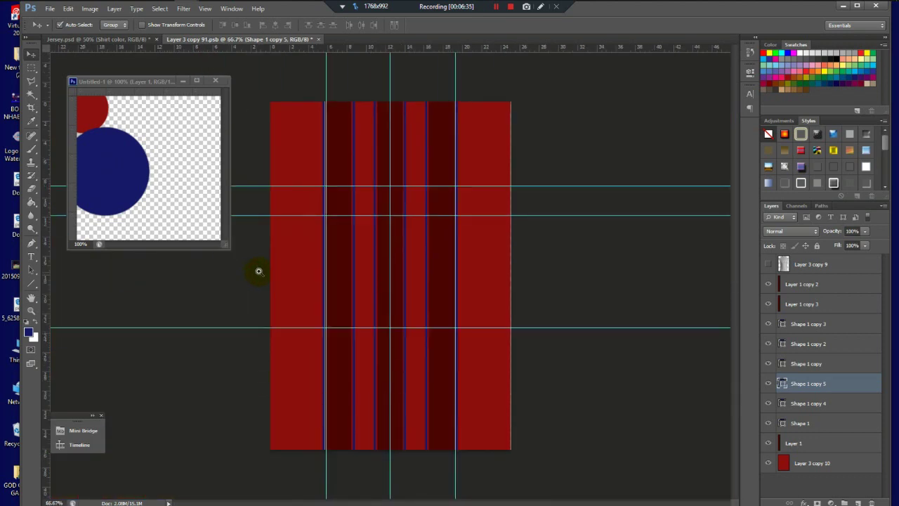
- Check the stripes against the shirt image by showing the Layer 3 copy 9 layer and hiding it again
scroll(262, 269, "up", 1)
scroll(447, 260, "down", 2)
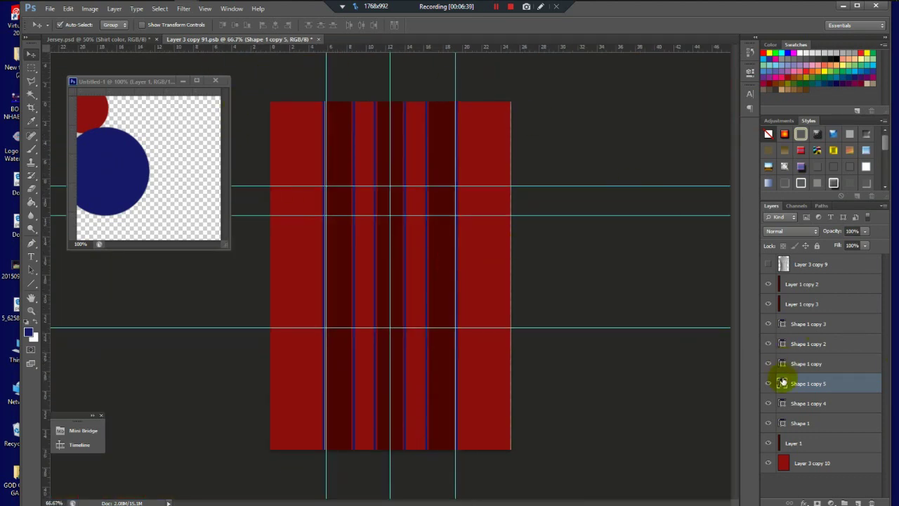
left_click(813, 421, "ctrl")
left_click(812, 402, "ctrl")
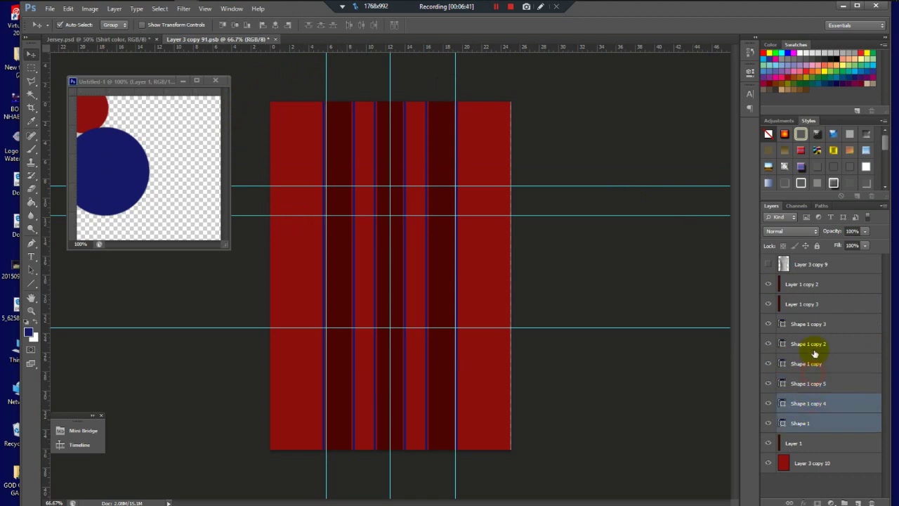
left_click(816, 384)
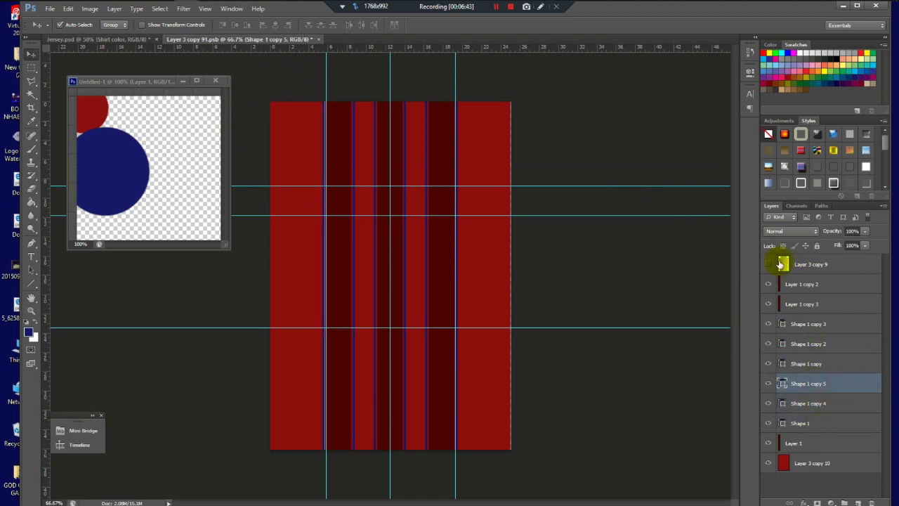
left_click(768, 264)
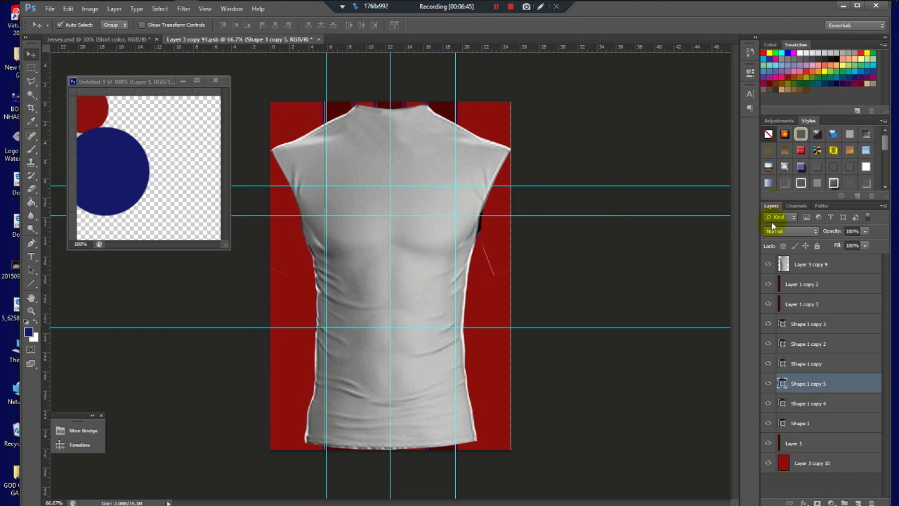
left_click(768, 264)
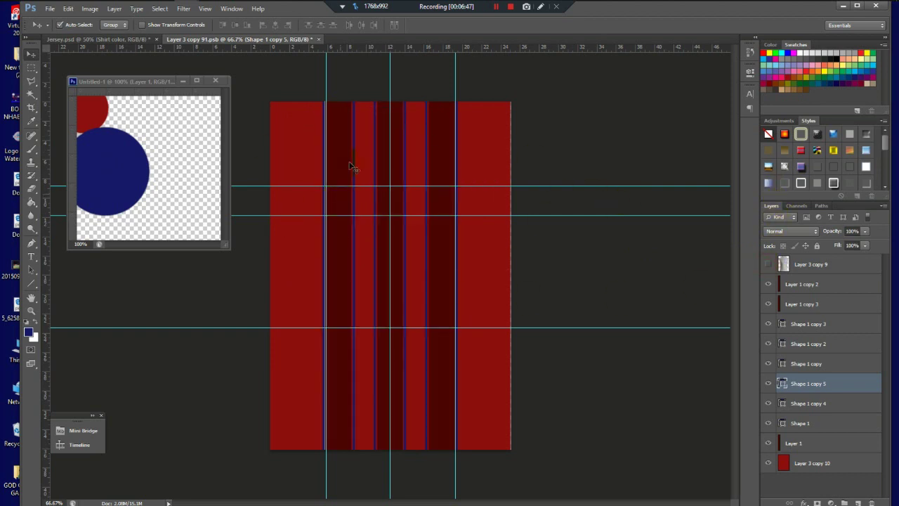
- Place pattern image 7 from New folder (2) into the shirt document and stretch it downward to 117.32% height
left_click(137, 10)
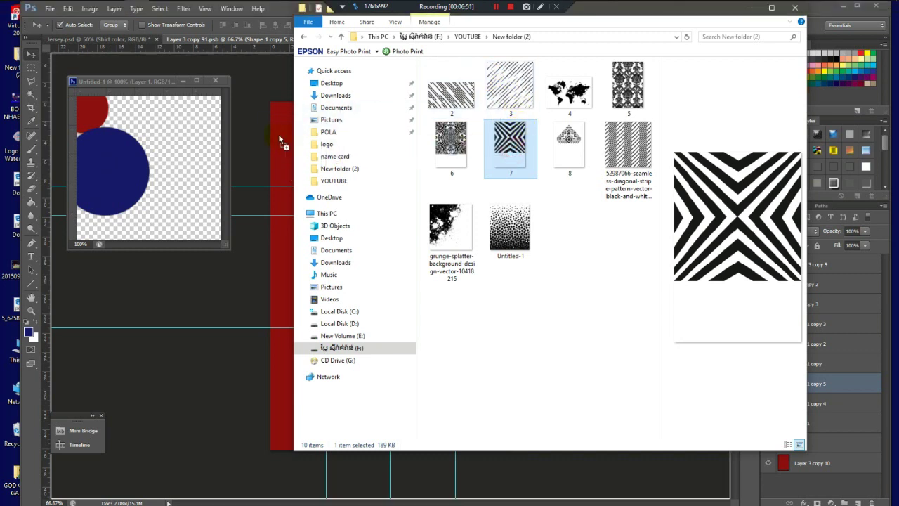
left_click_drag(271, 92, 272, 129)
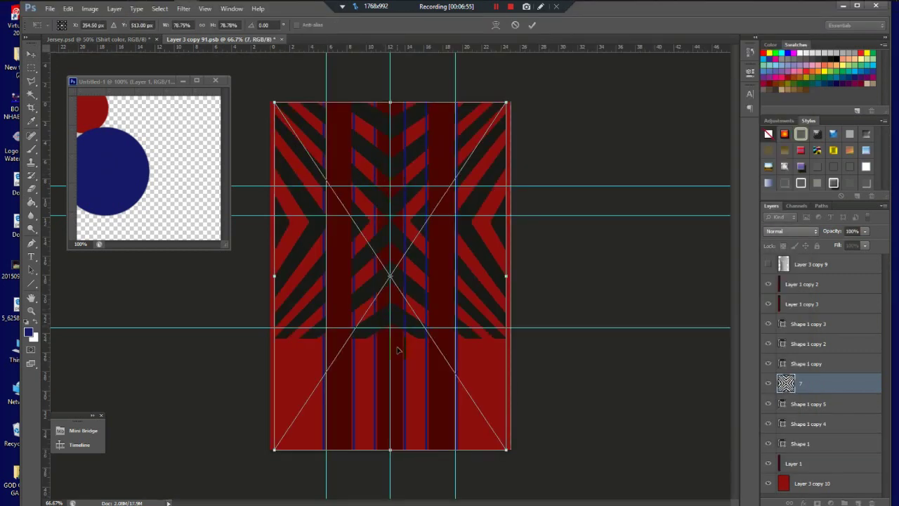
mouse_move(390, 451)
left_mouse_down()
mouse_move(380, 501)
mouse_move(383, 463)
left_mouse_up()
key("ctrl+minus")
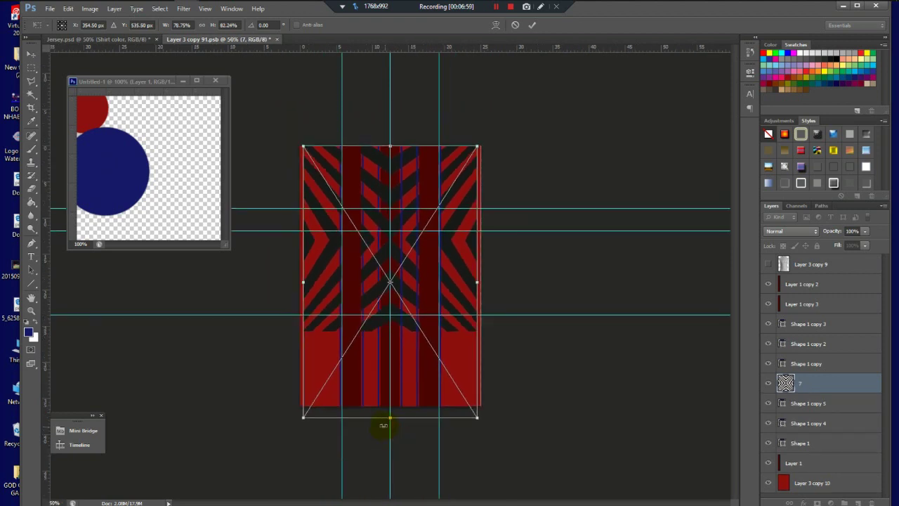
left_click_drag(390, 416, 389, 447)
left_click_drag(383, 502, 379, 485)
key("ctrl+minus")
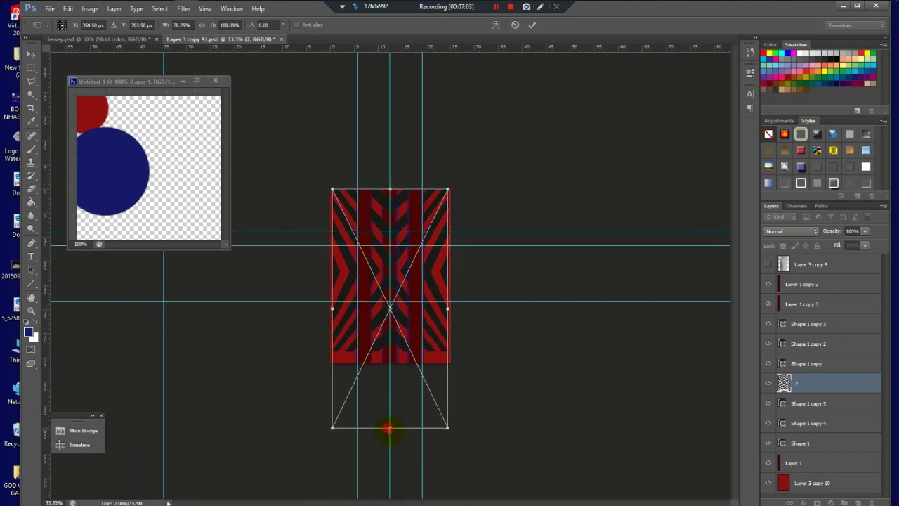
left_click_drag(388, 428, 391, 447)
key("ctrl+plus")
key("ctrl+plus")
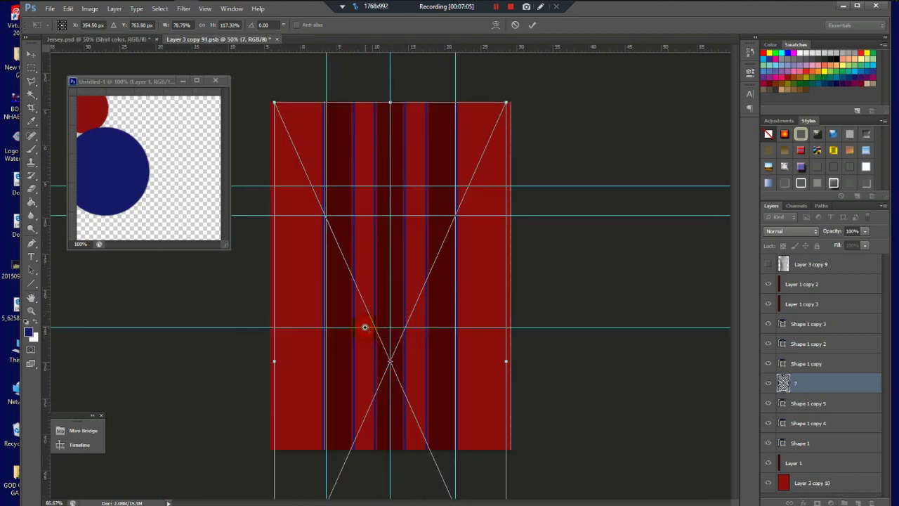
key("Return")
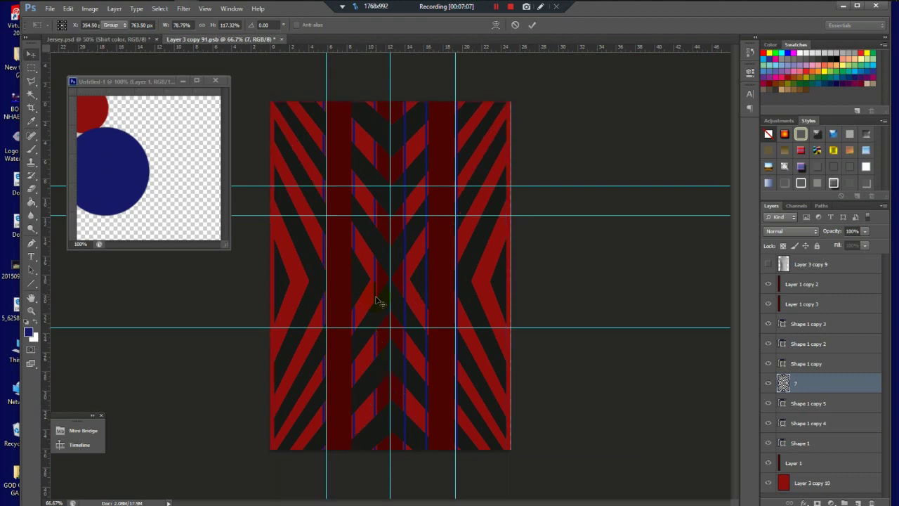
- Move the Shape 1 blue line at the centre stripe's left edge above pattern layer 7, then deselect it
scroll(389, 208, "up", 1)
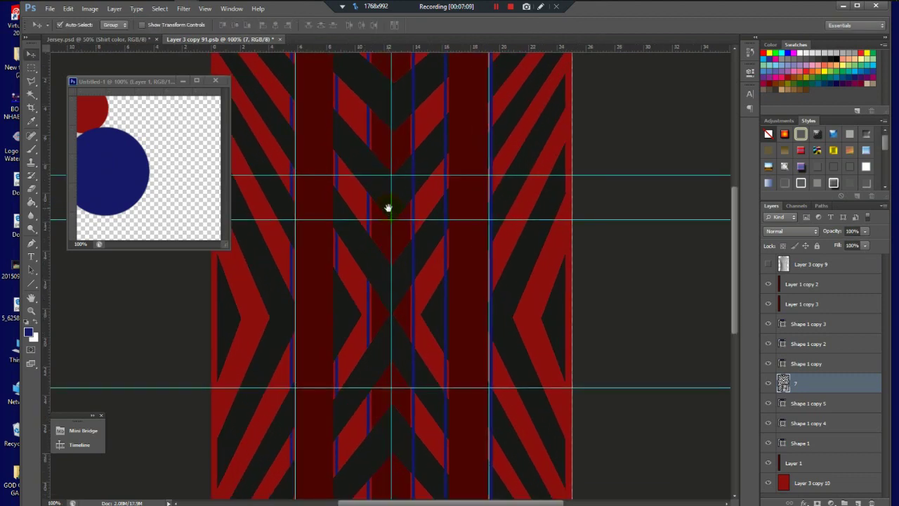
scroll(389, 207, "down", 1)
scroll(390, 208, "up", 1)
scroll(388, 202, "down", 1)
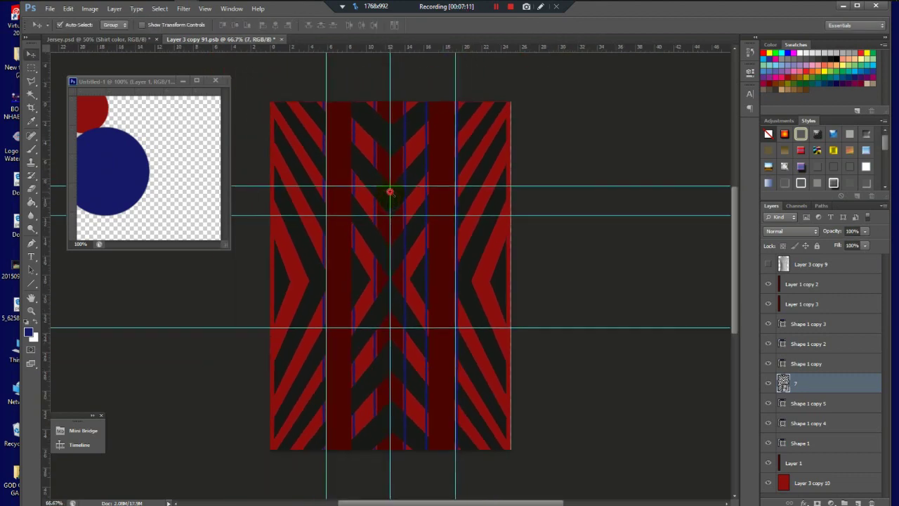
scroll(391, 190, "up", 1)
scroll(392, 187, "down", 1)
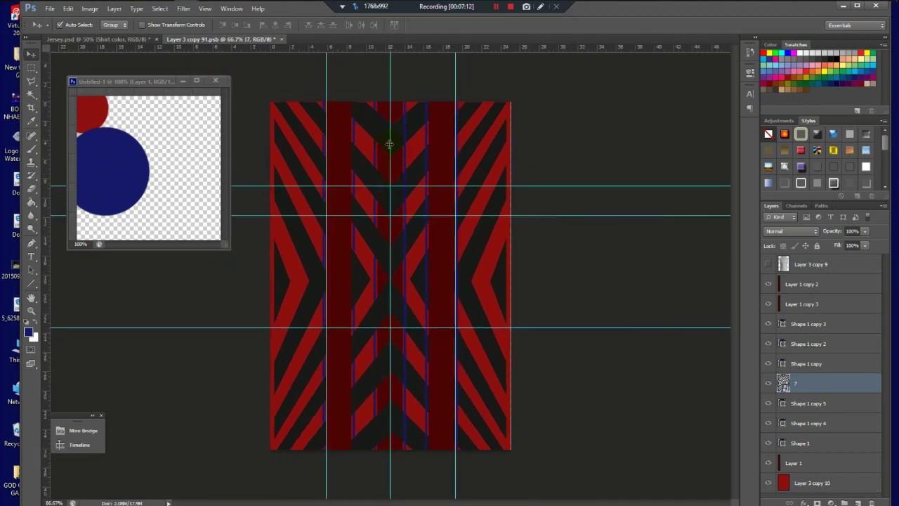
left_click(376, 109)
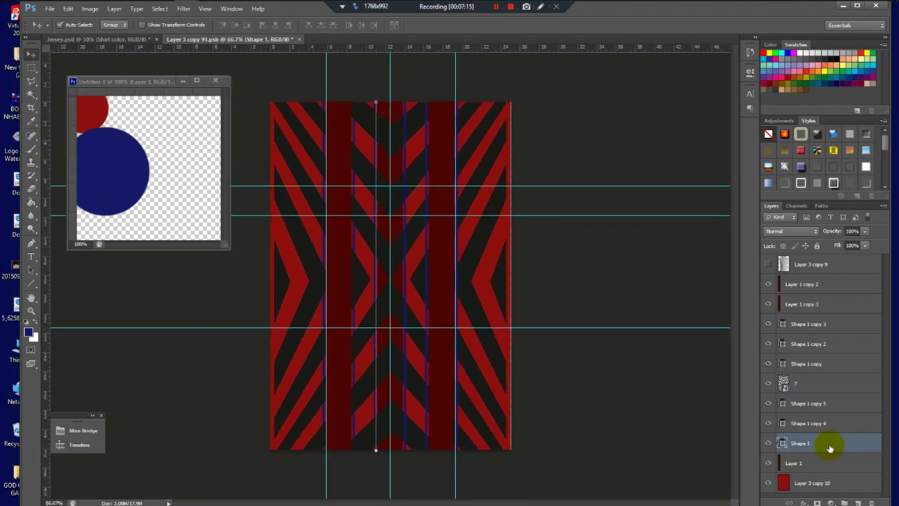
left_click_drag(829, 447, 827, 379)
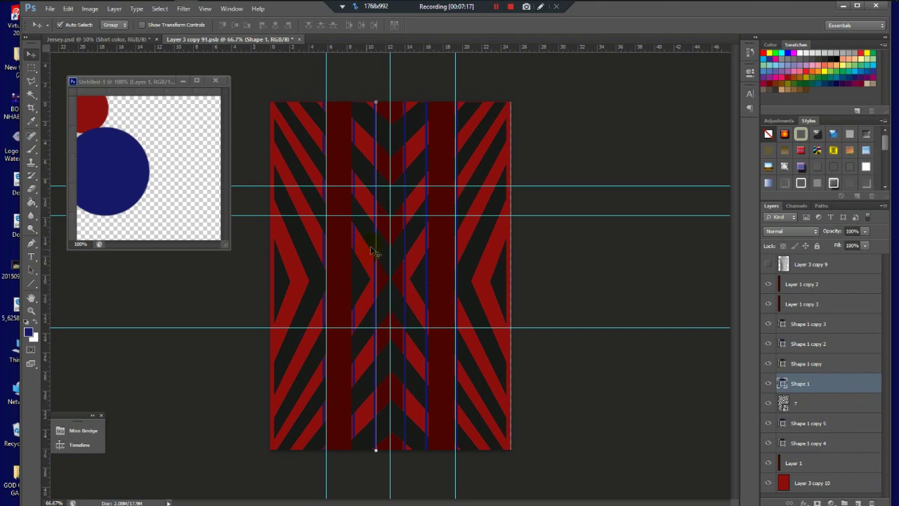
left_click(558, 151)
scroll(379, 155, "up", 1)
scroll(379, 155, "down", 1)
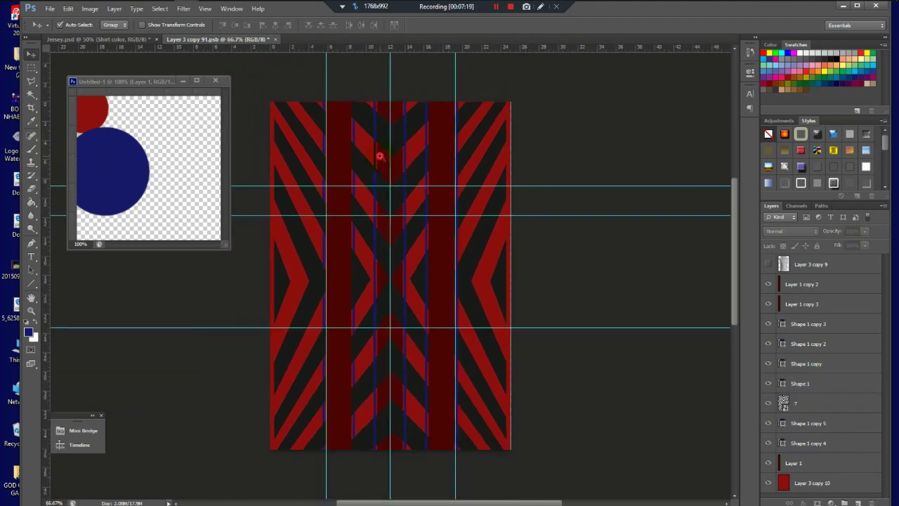
scroll(379, 154, "up", 1)
scroll(379, 156, "down", 1)
- Widen pattern layer 7 evenly about its centre so it reaches both side edges of the shirt document
left_click(500, 212)
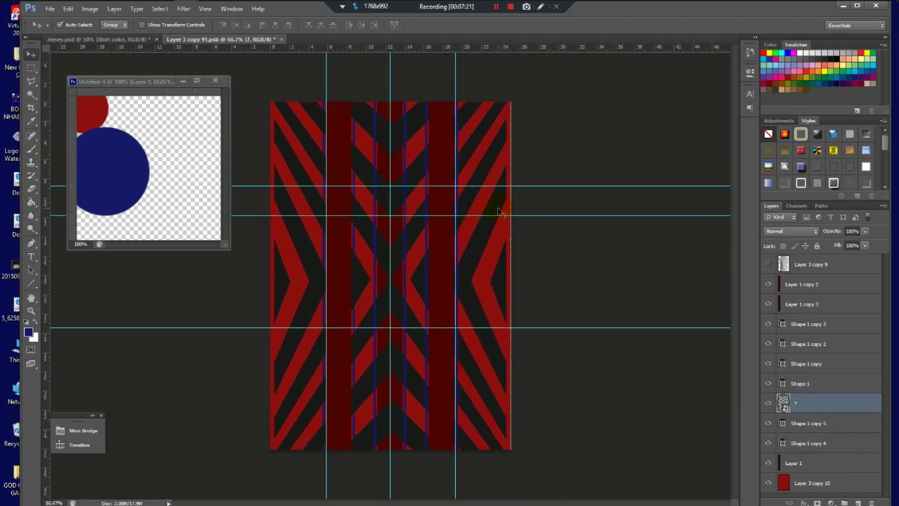
key("ctrl+t")
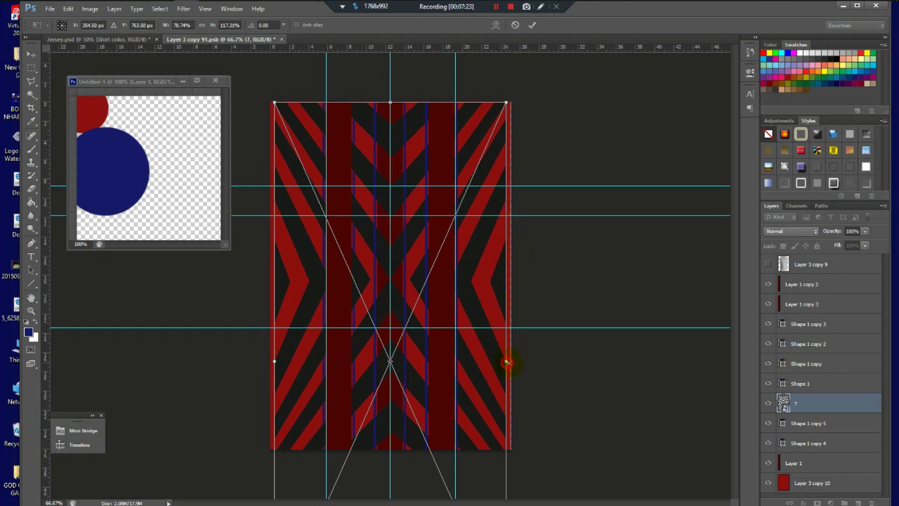
left_click_drag(506, 362, 512, 364)
key("Return")
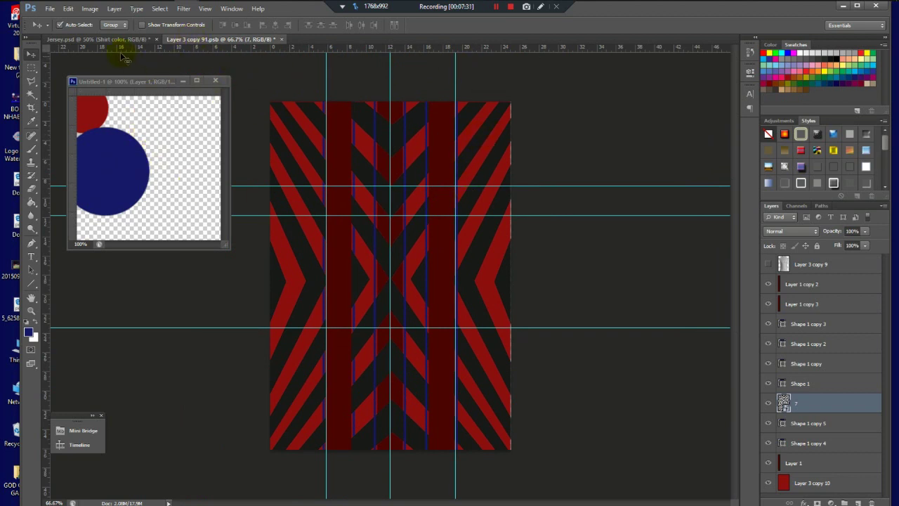
- Open the layer style settings for pattern layer 7
left_click(115, 9)
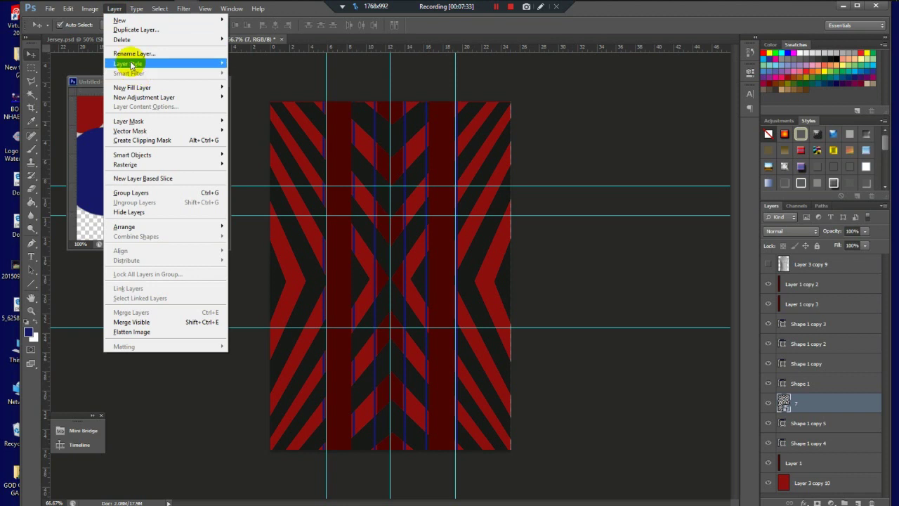
left_click(870, 403)
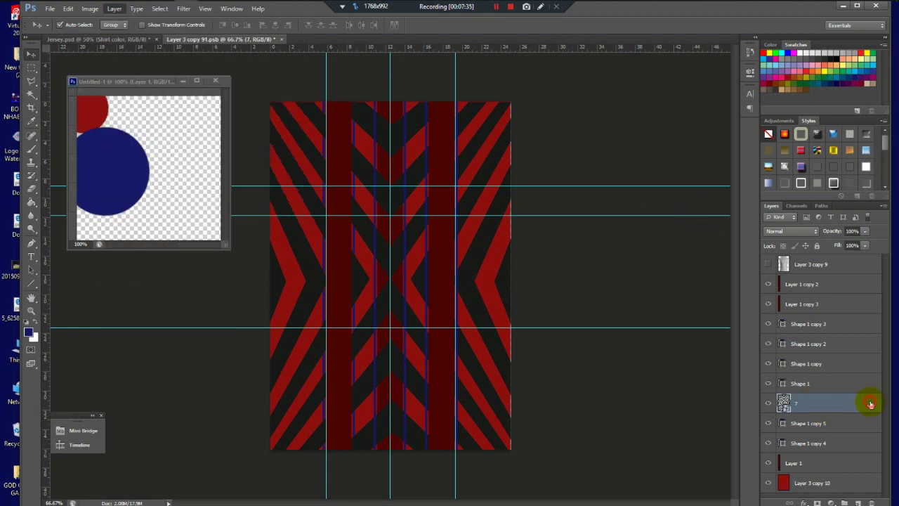
double_click(870, 403)
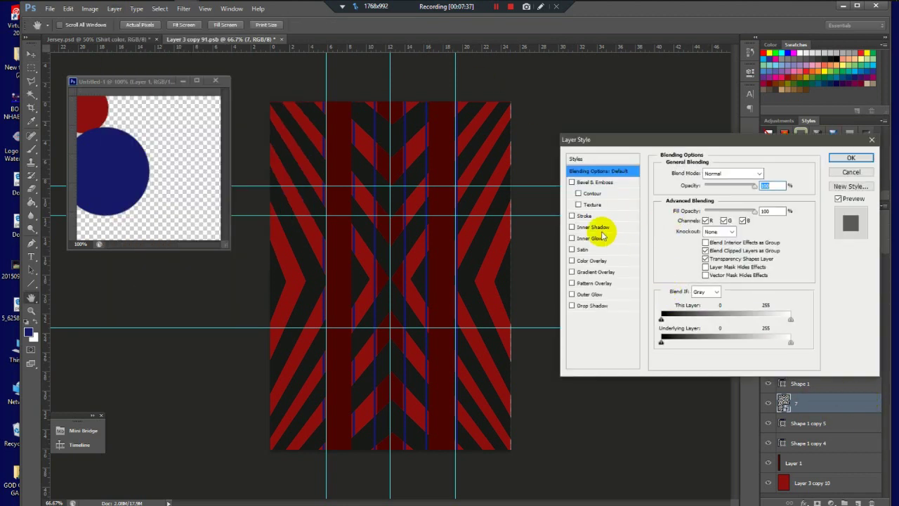
left_click(595, 260)
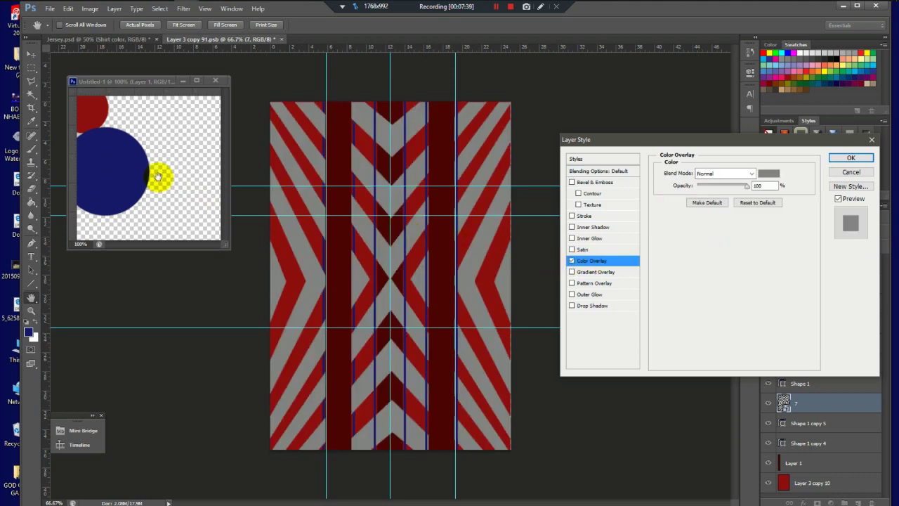
left_click(771, 175)
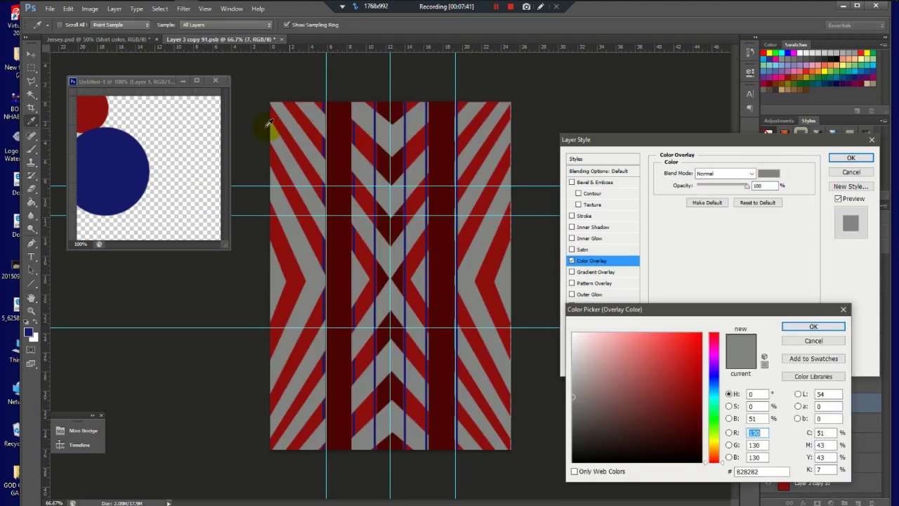
left_click(97, 117)
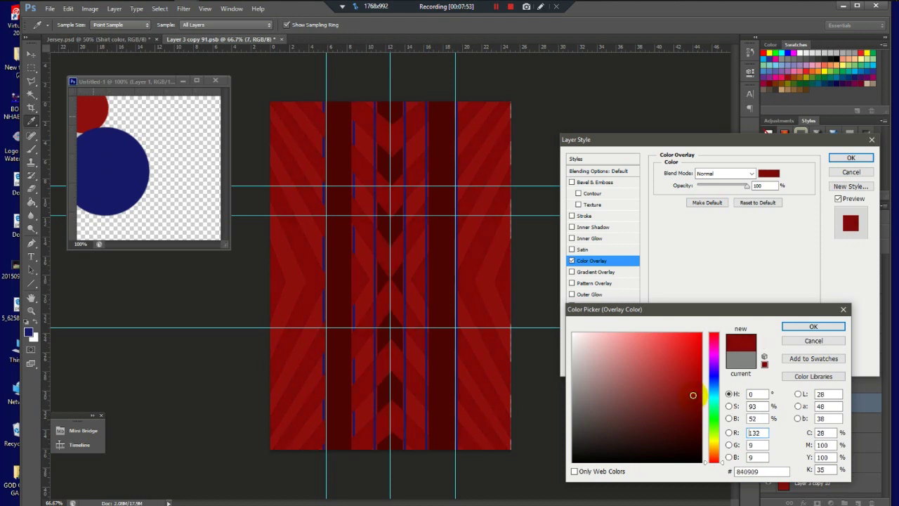
type("128")
left_click(812, 341)
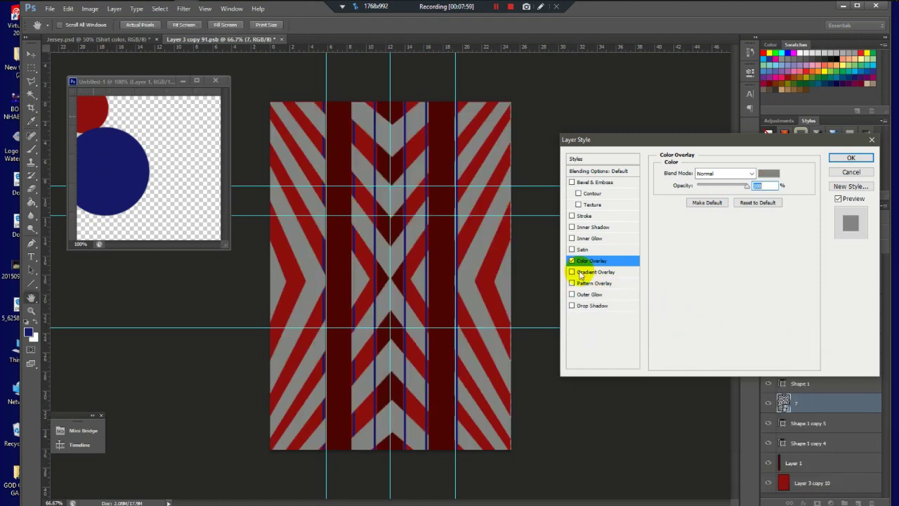
left_click(572, 261)
- Enable a Gradient Overlay on the pattern and colour its starting stop with the dark red from the Untitled-1 circle
left_click(583, 271)
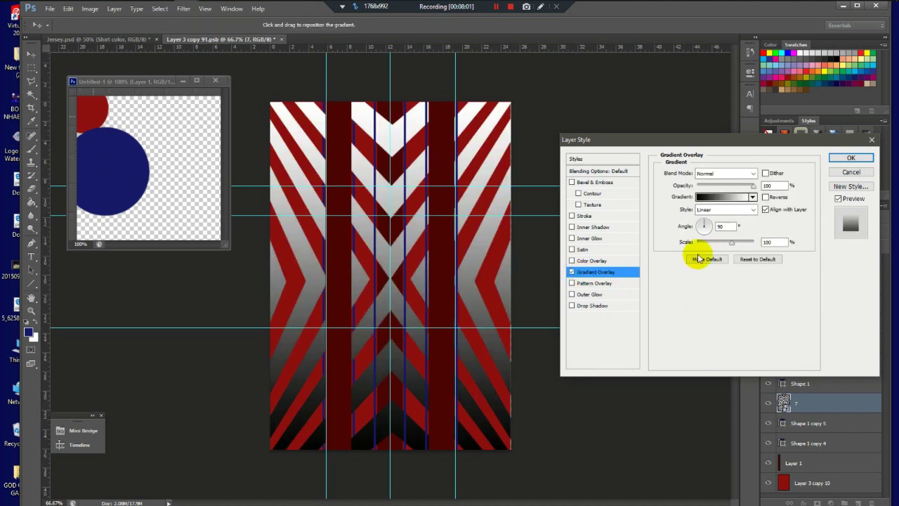
left_click(714, 198)
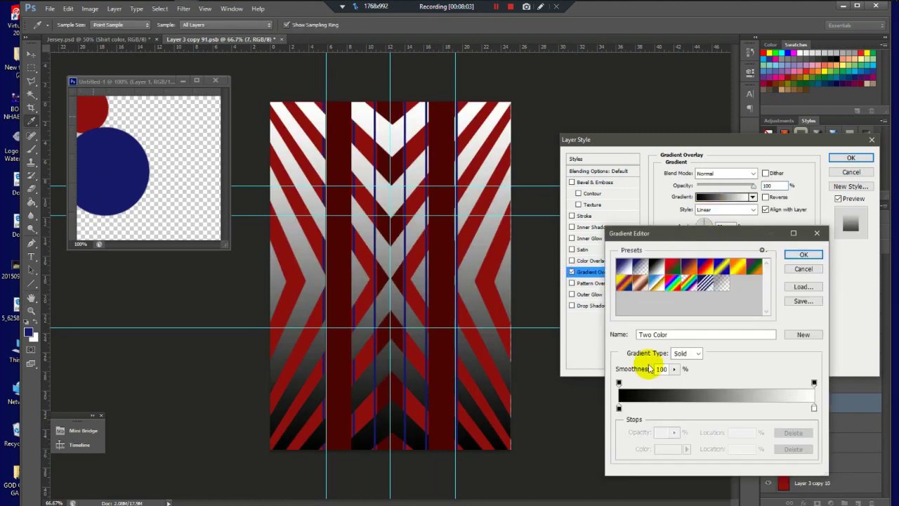
left_click(619, 410)
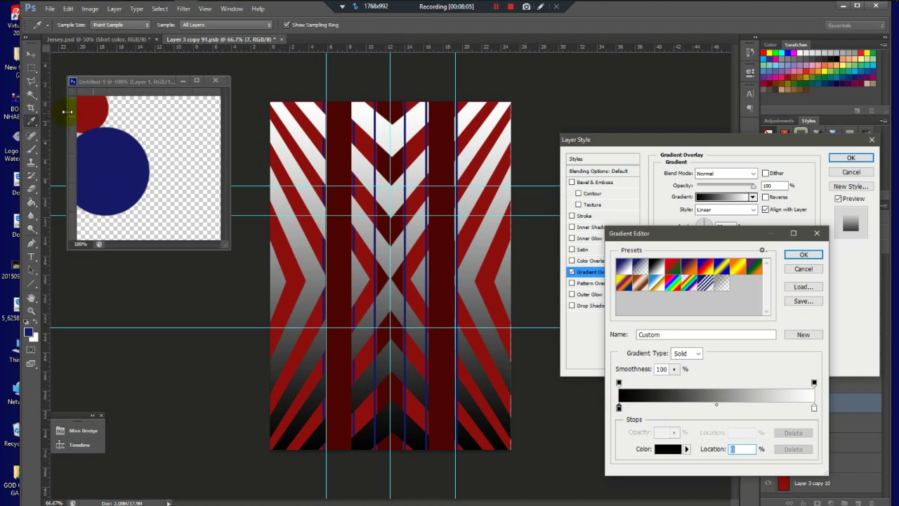
left_click(89, 109)
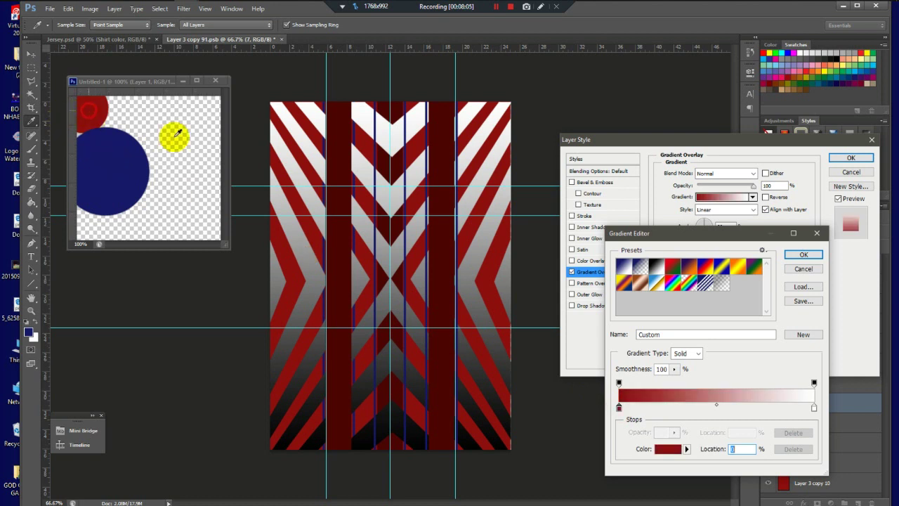
- Set the pattern gradient's end stop to the darker red 6f1313, based on the Untitled-1 circle's red, and apply the Gradient Overlay
left_click(814, 408)
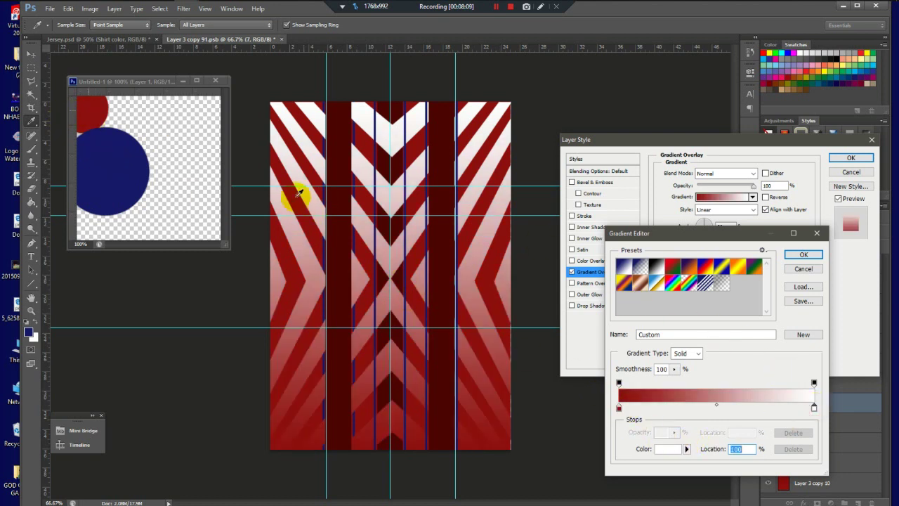
left_click(109, 115)
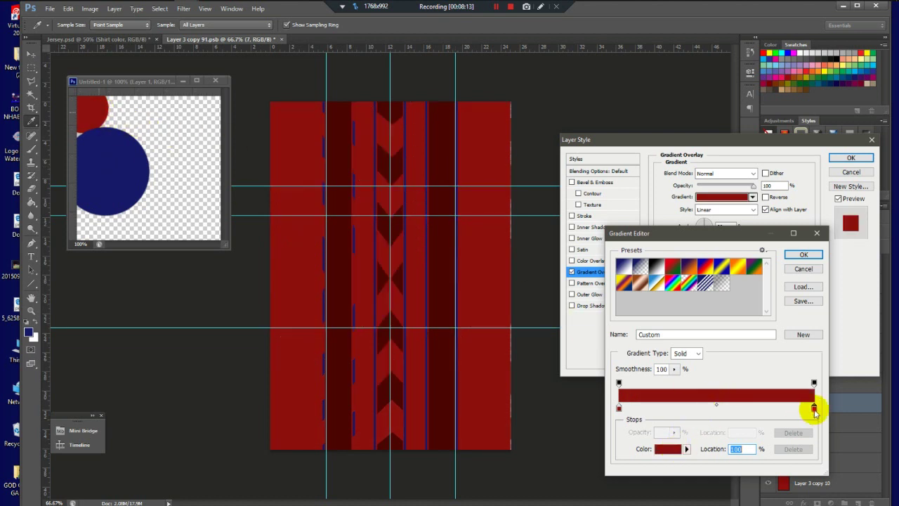
left_click(666, 448)
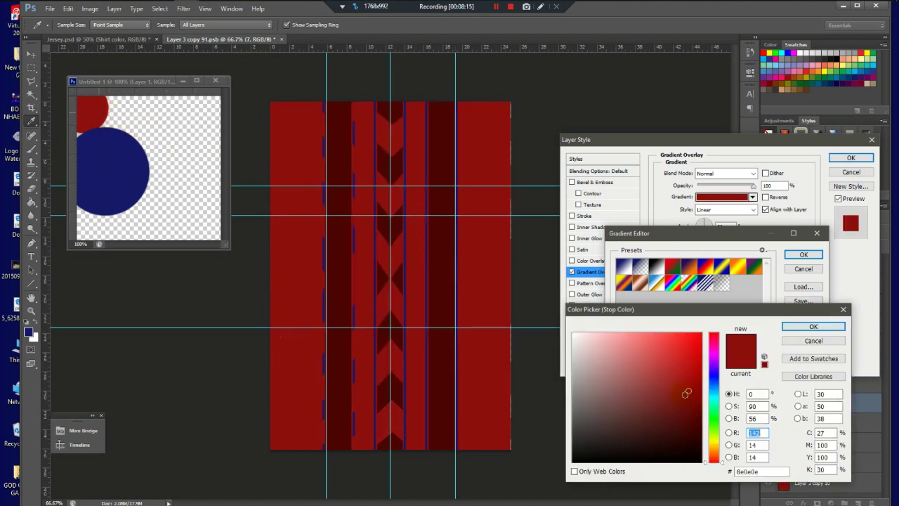
left_click_drag(682, 408, 680, 417)
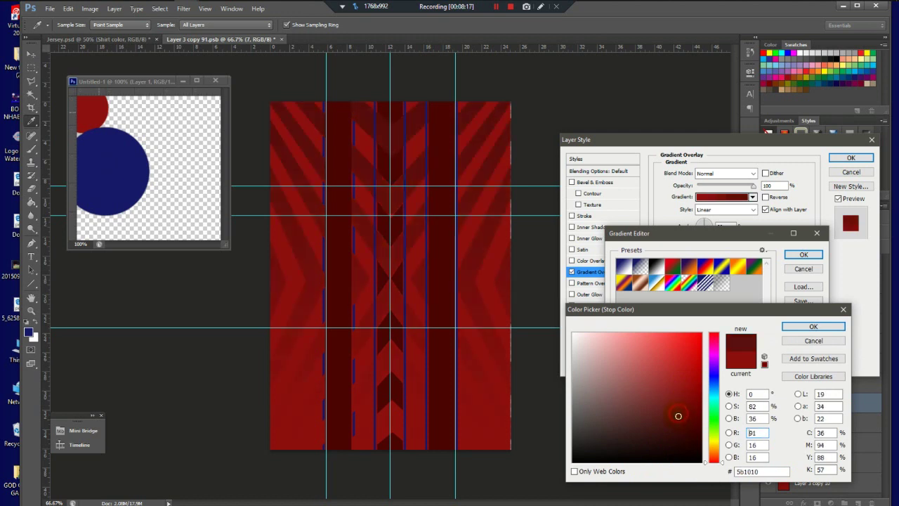
left_click_drag(679, 422, 680, 407)
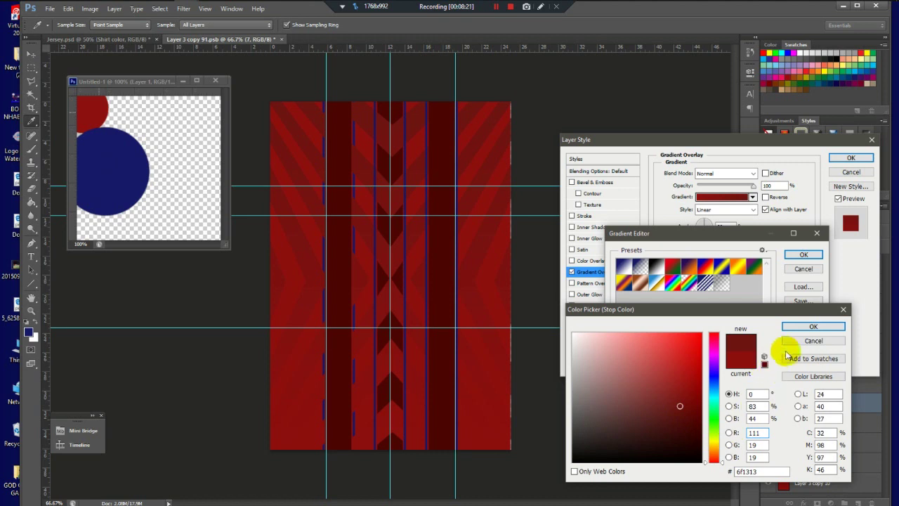
left_click(801, 326)
left_click(815, 255)
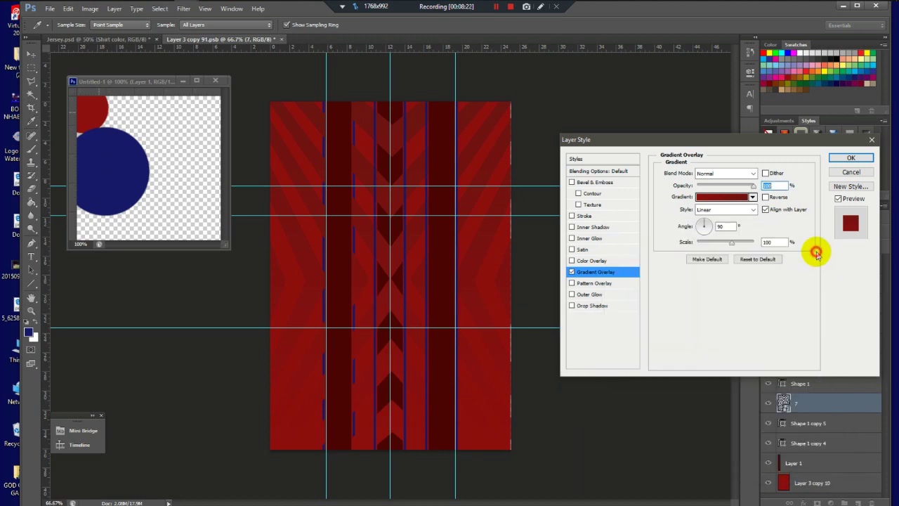
left_click(850, 159)
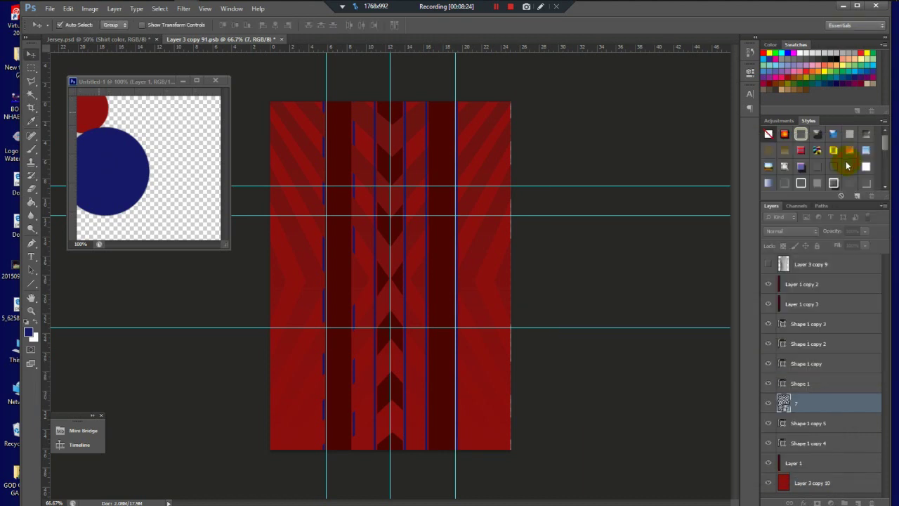
- Move the Shape 1 copy 4 and Shape 1 copy 5 blue lines above pattern layer 7
left_click(356, 195)
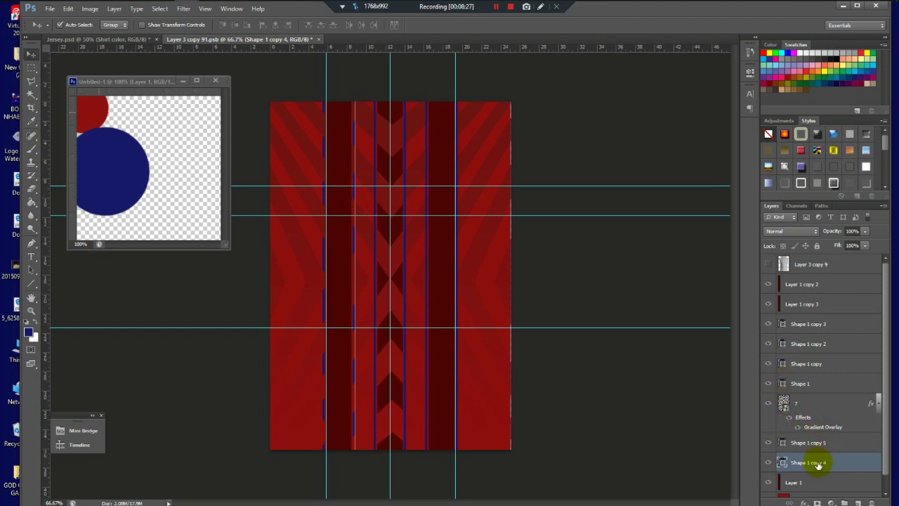
left_click_drag(803, 462, 821, 398)
left_click_drag(825, 465, 819, 418)
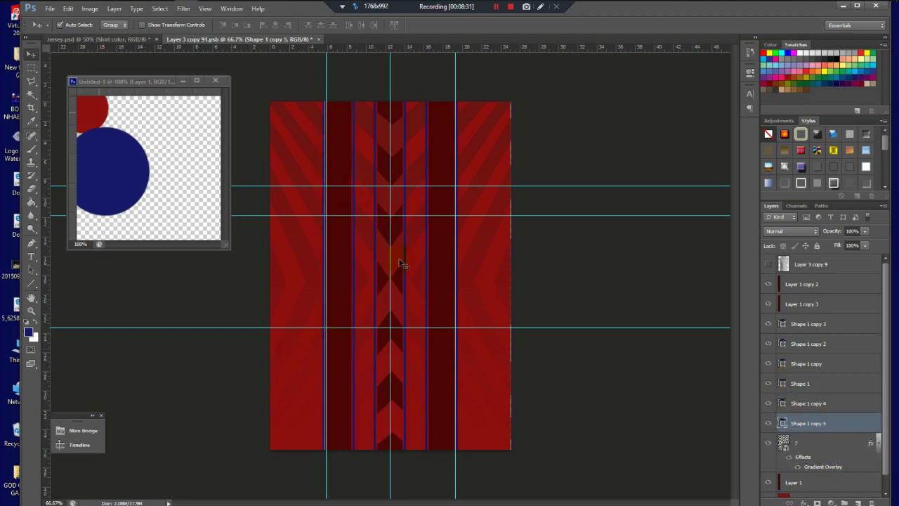
scroll(398, 256, "down", 3)
scroll(398, 256, "up", 3)
scroll(398, 255, "down", 1)
scroll(398, 256, "down", 2)
scroll(397, 210, "up", 2)
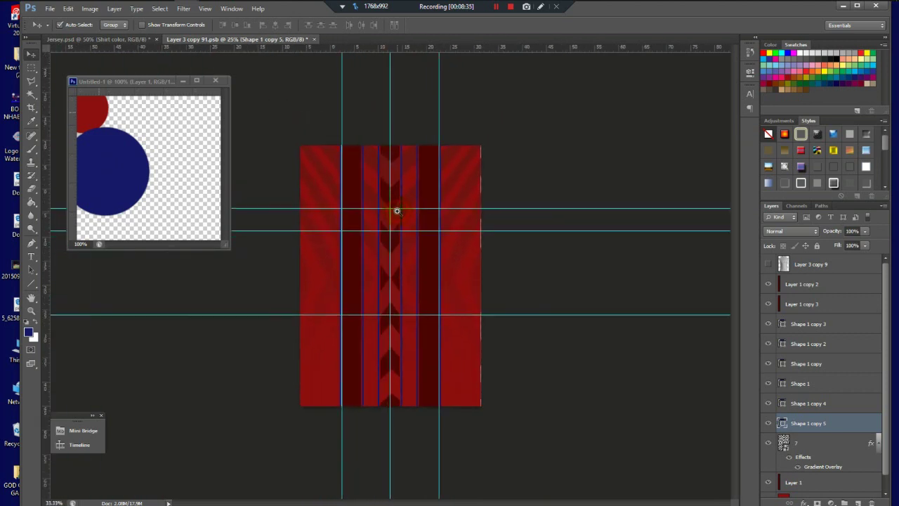
scroll(397, 209, "down", 2)
scroll(396, 208, "up", 2)
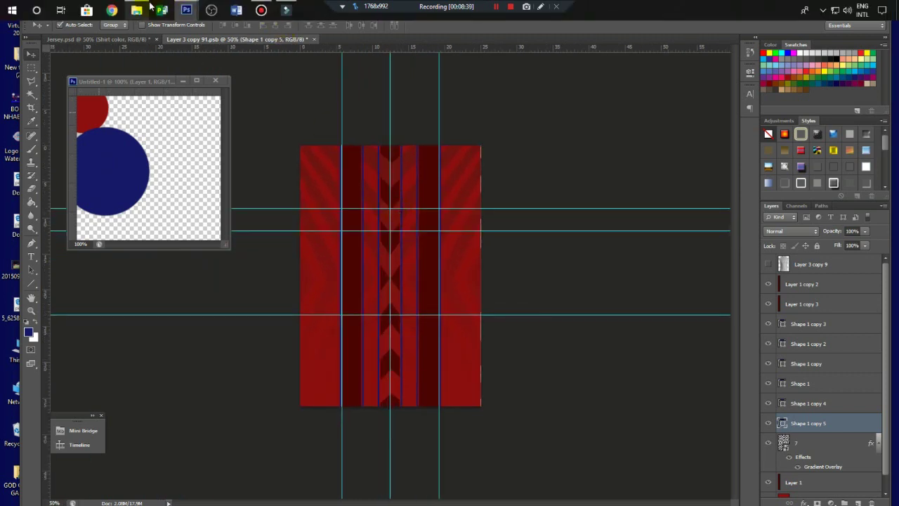
- Switch to File Explorer and place the jersey design shield image from the YOUTUBE logo folder into the shirt document
left_click(137, 10)
left_click(467, 36)
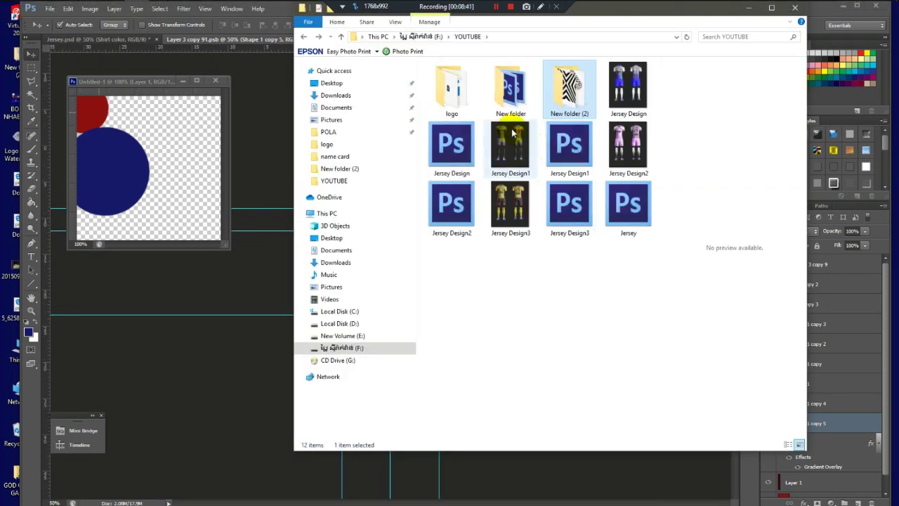
double_click(465, 100)
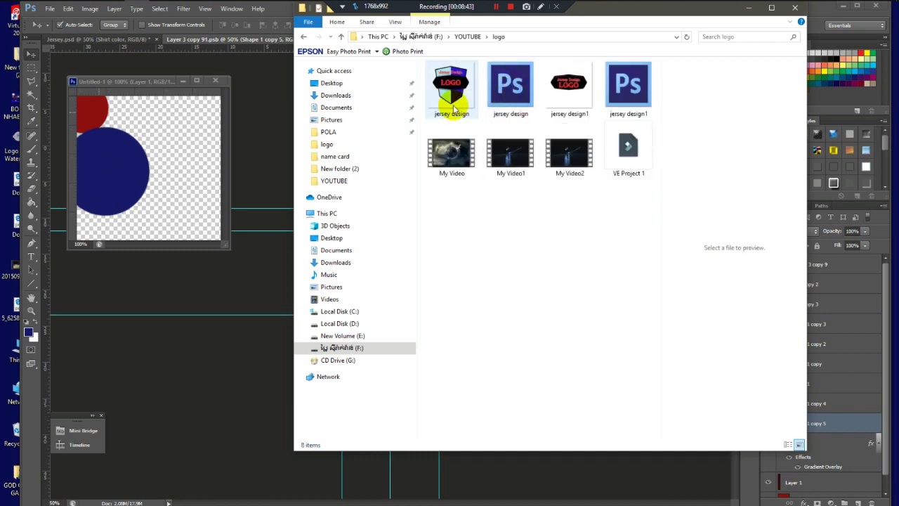
left_click_drag(452, 88, 269, 160)
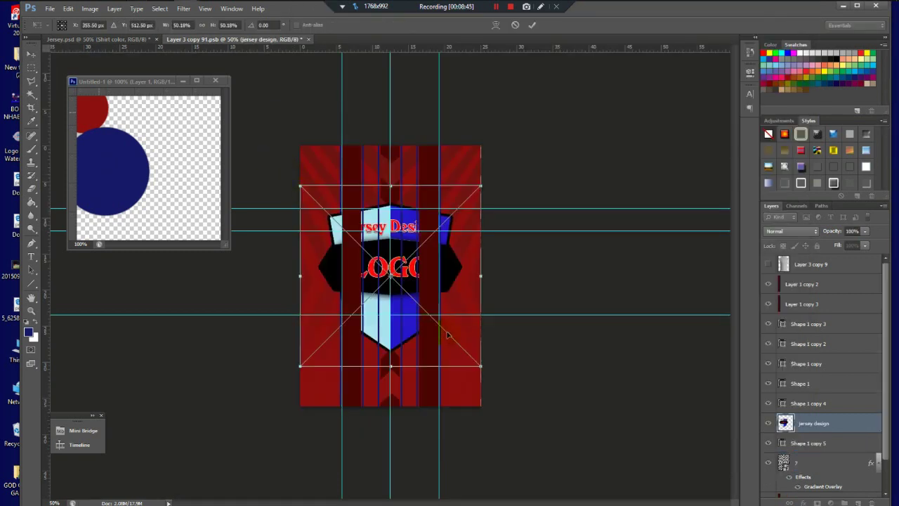
- Shrink the shield logo onto the right dark stripe between the two upper guides and move its layer above Layer 1 copy 2
left_click_drag(473, 363, 422, 204)
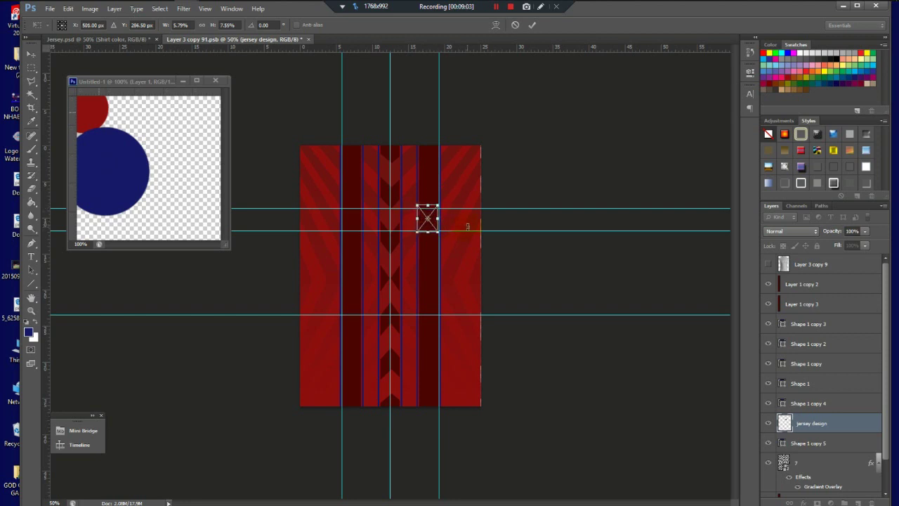
key("Return")
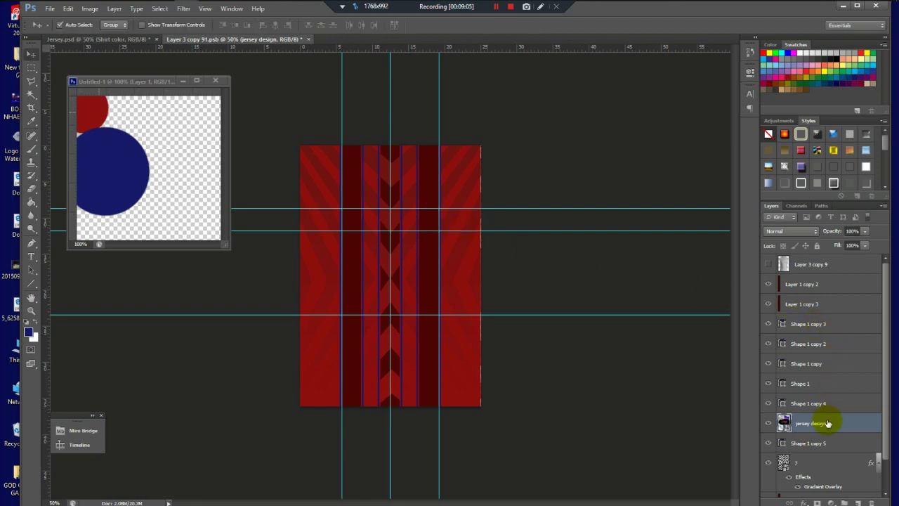
left_click_drag(827, 423, 819, 280)
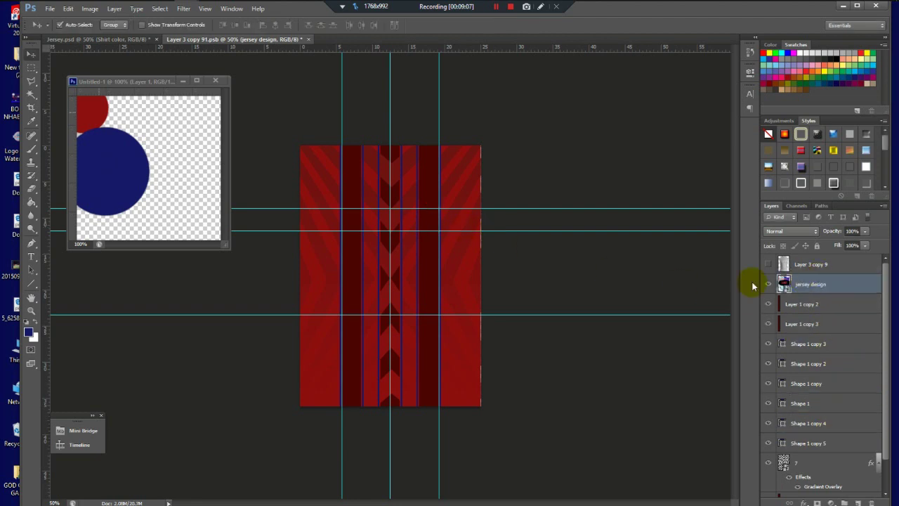
- Widen the shield logo to about 7.5% and centre it across the right dark stripe between the two upper guides
scroll(427, 215, "up", 3)
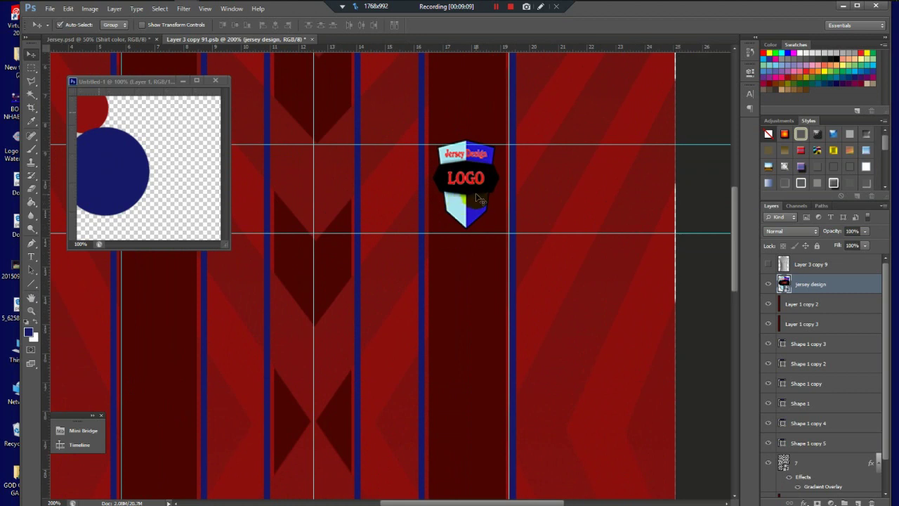
key("ctrl+t")
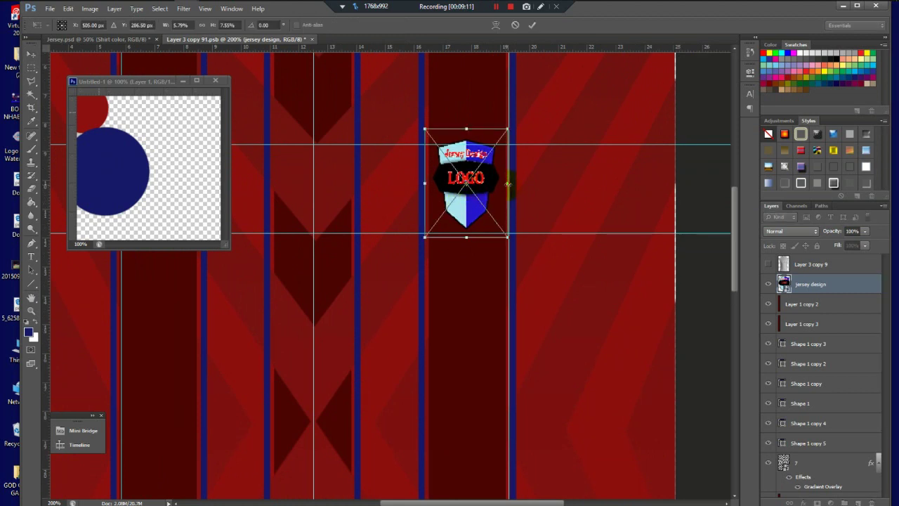
left_click_drag(507, 184, 516, 184)
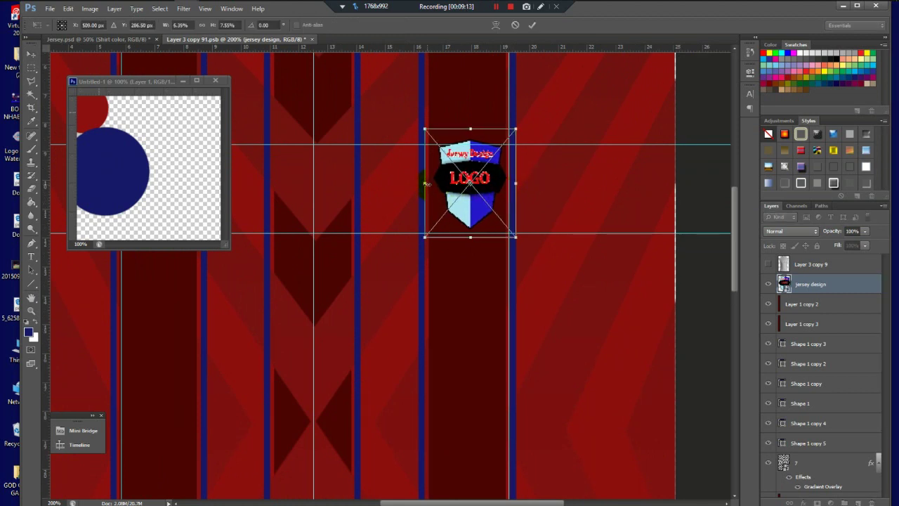
left_click_drag(426, 184, 414, 185)
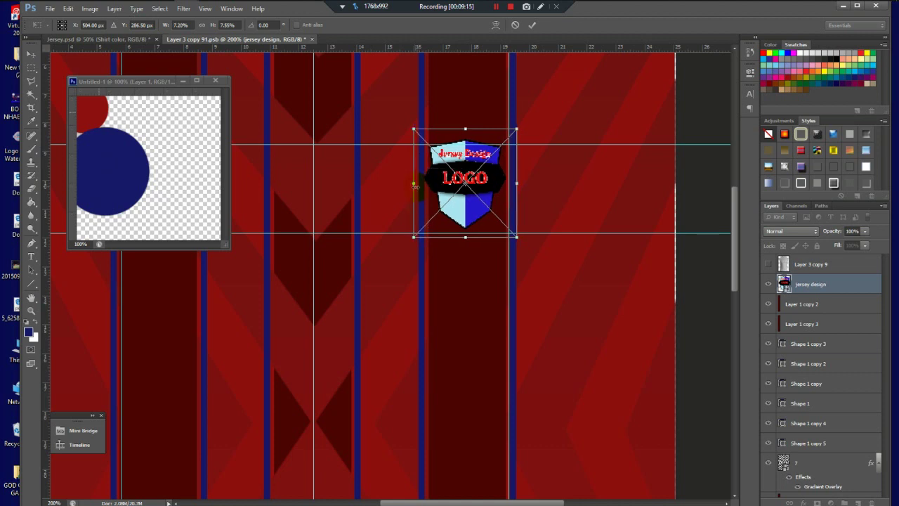
left_click_drag(475, 191, 521, 188)
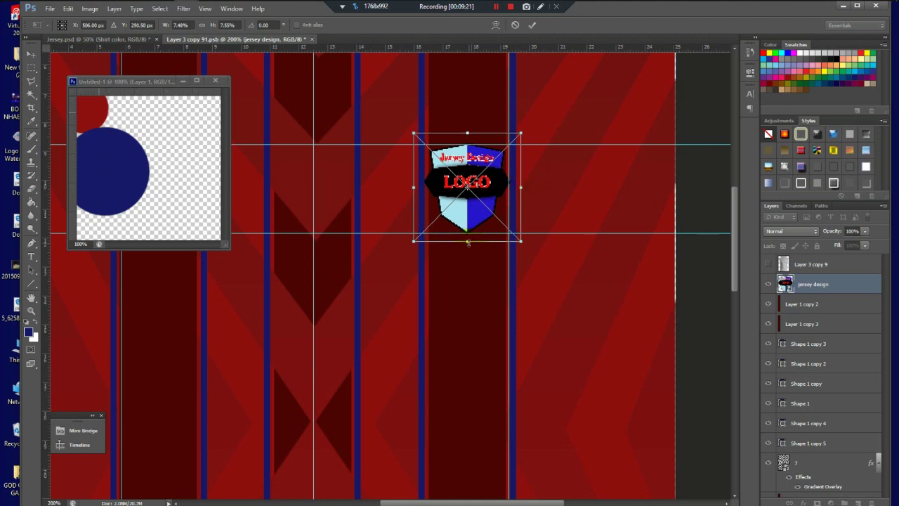
key("Return")
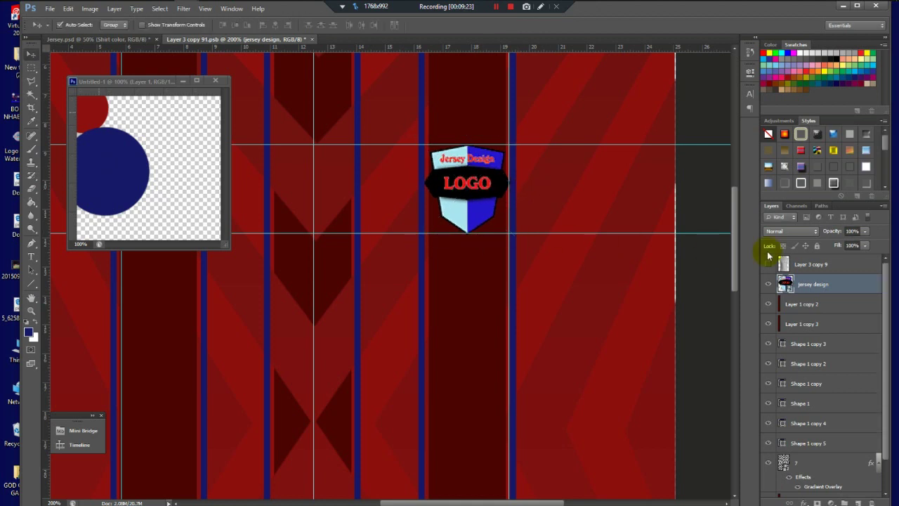
- Add an outside Stroke to the shield logo in the shirt's red 8e0e0e and make it slightly thicker than the default
double_click(847, 286)
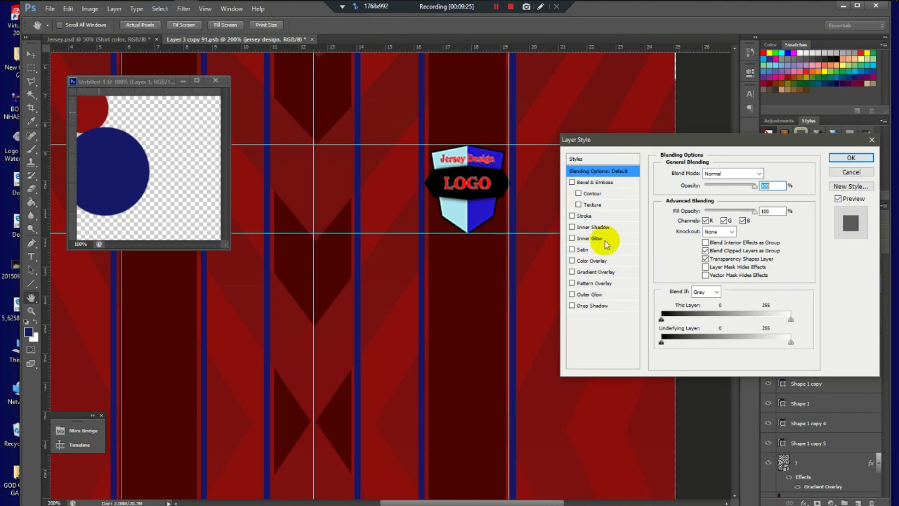
left_click(579, 217)
left_click(686, 242)
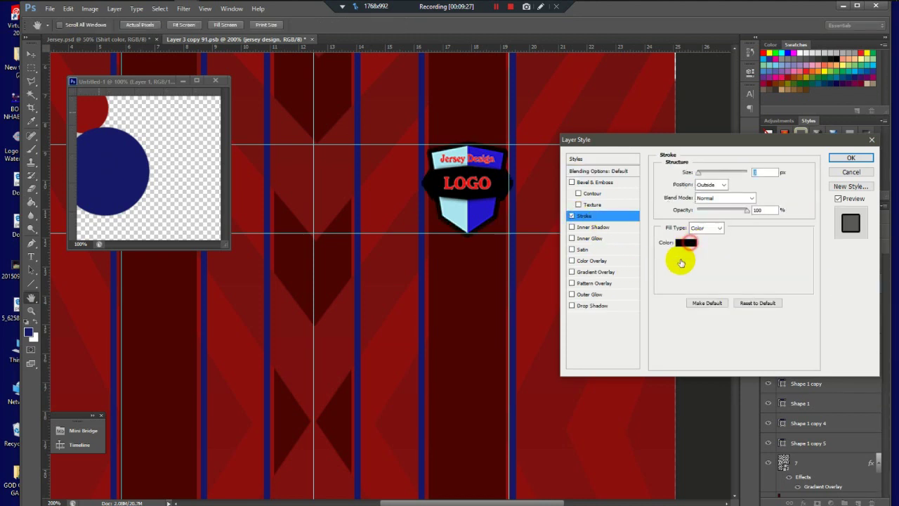
left_click(514, 172)
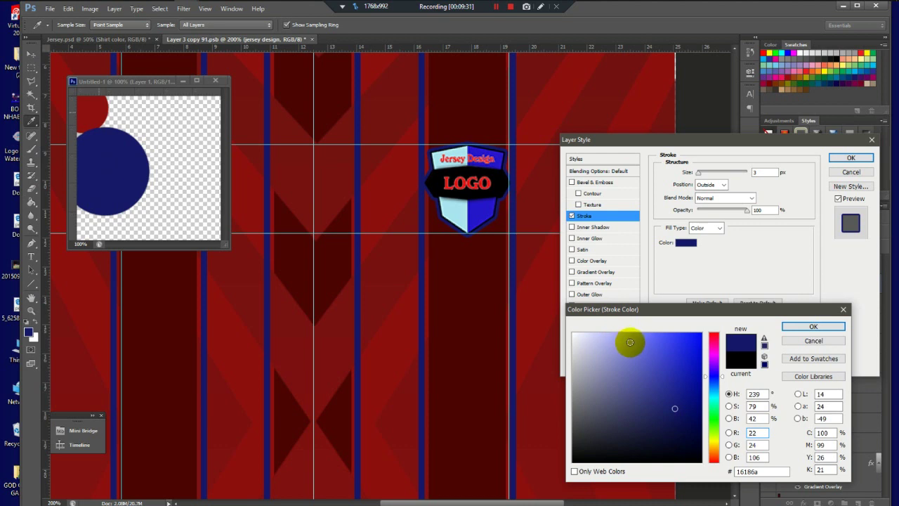
left_click_drag(630, 342, 576, 333)
left_click(464, 283)
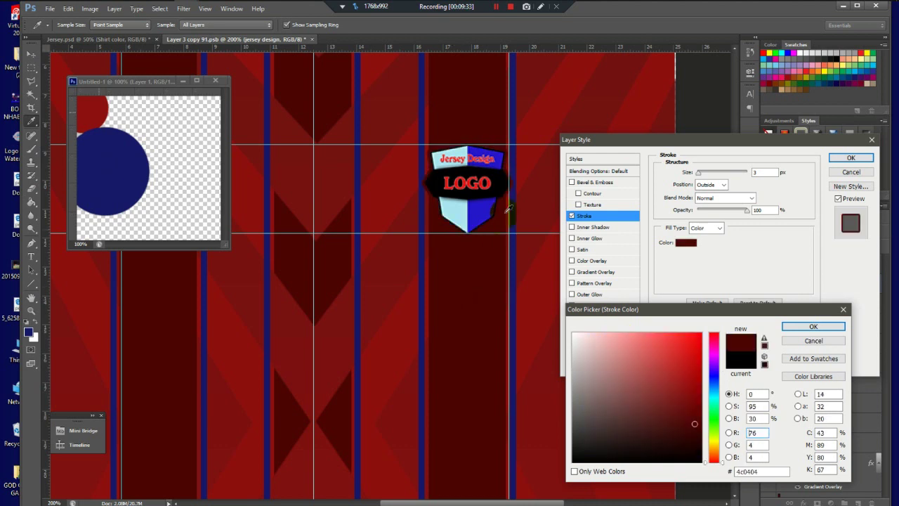
left_click(526, 157)
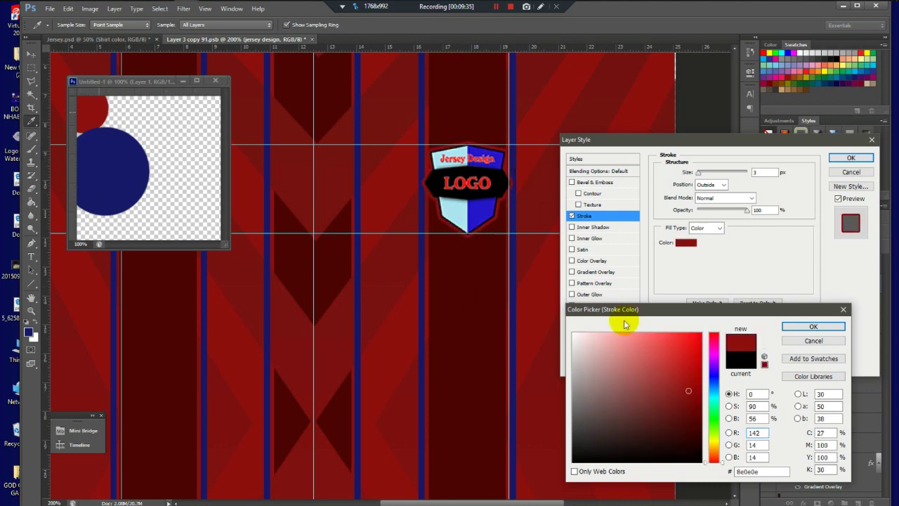
left_click(811, 327)
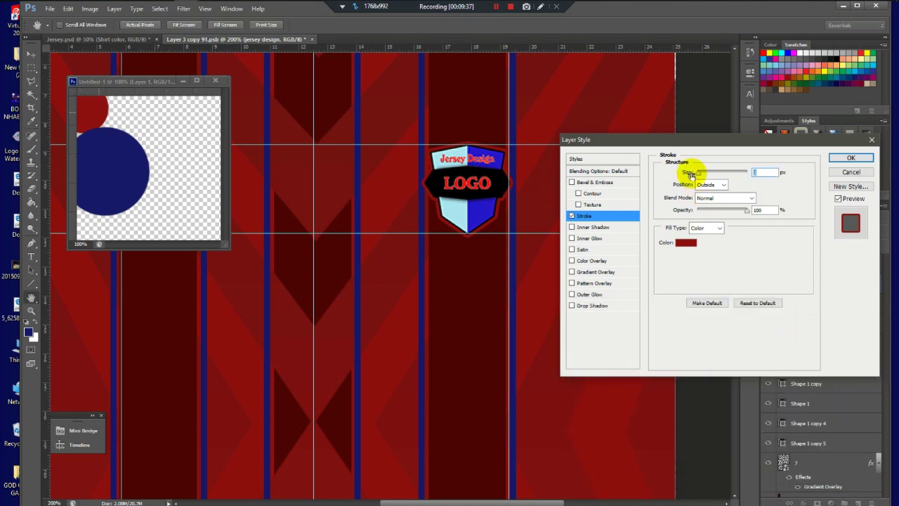
left_click_drag(698, 173, 702, 179)
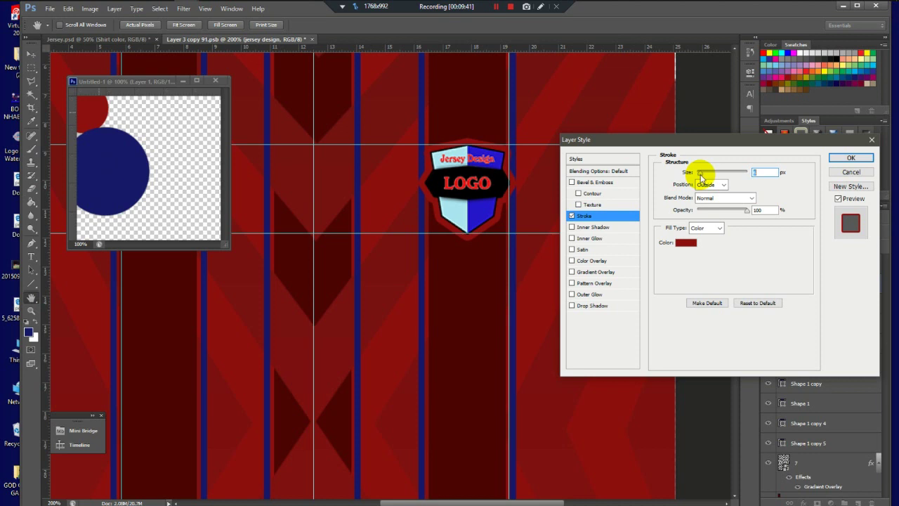
left_click(850, 157)
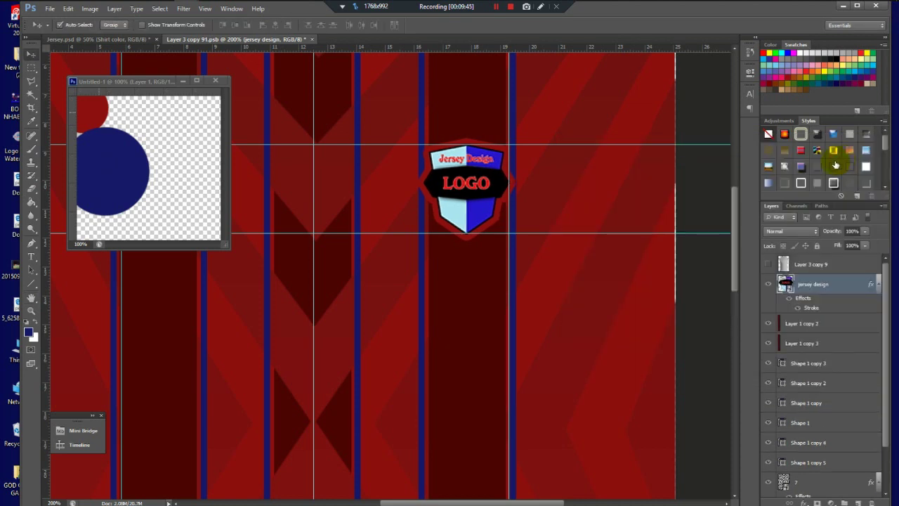
- Place the jersey design1 image from the YOUTUBE logo folder and shrink it to about 28% wide by 34% high around the shirt's centre
key("ctrl+minus")
key("ctrl+minus")
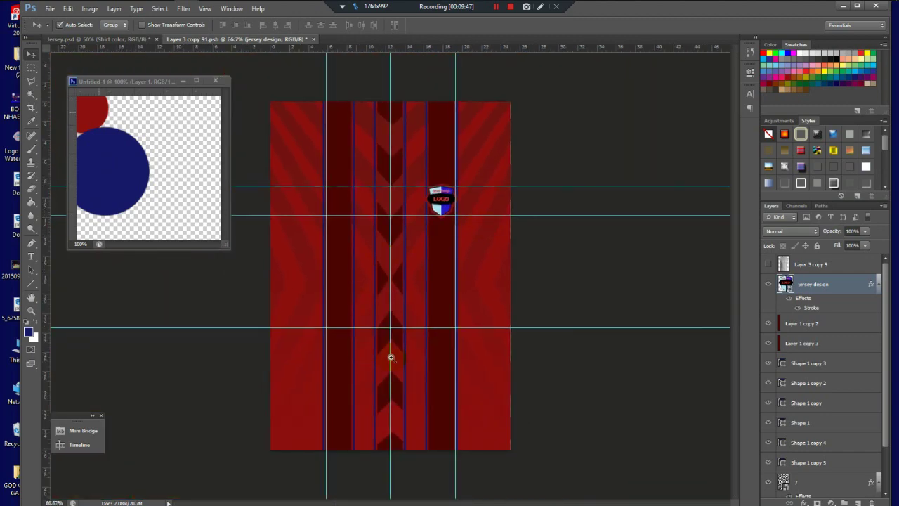
left_click(139, 9)
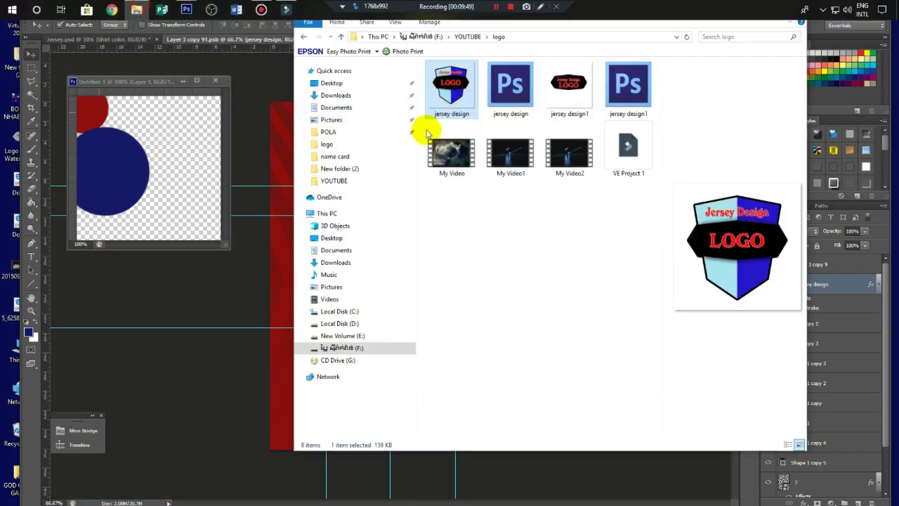
left_click_drag(552, 107, 299, 261)
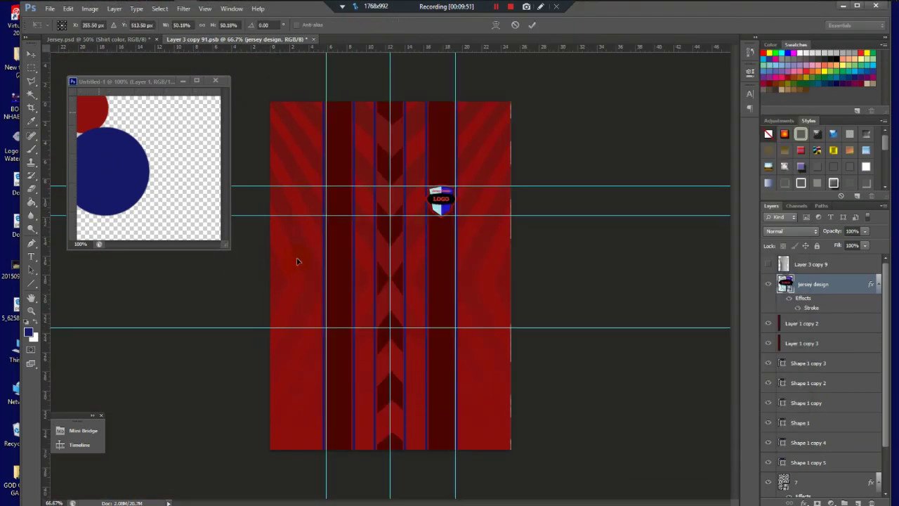
left_click_drag(512, 152, 457, 194)
left_click(769, 265)
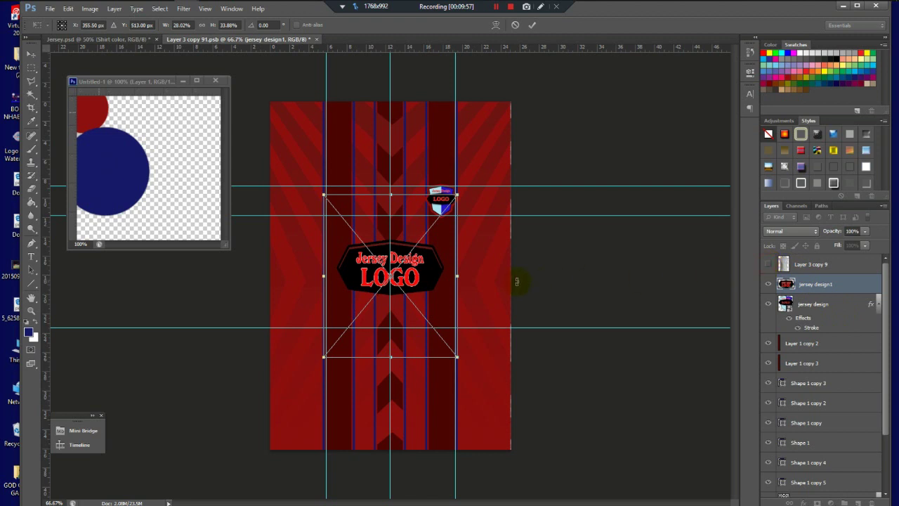
key("Return")
- Show Layer 3 copy 9, raise the jersey design1 layer above it and nudge the logo down about 16 px
left_click(767, 265)
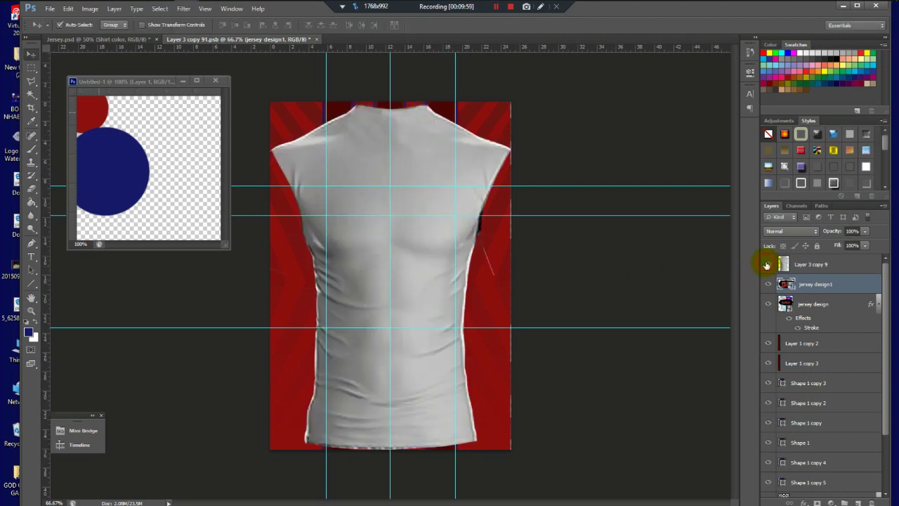
left_click_drag(815, 284, 821, 258)
key("Down")
key("Down")
key("Down")
key("Down")
key("Down")
key("Down")
key("Down")
key("Down")
key("Down")
key("Down")
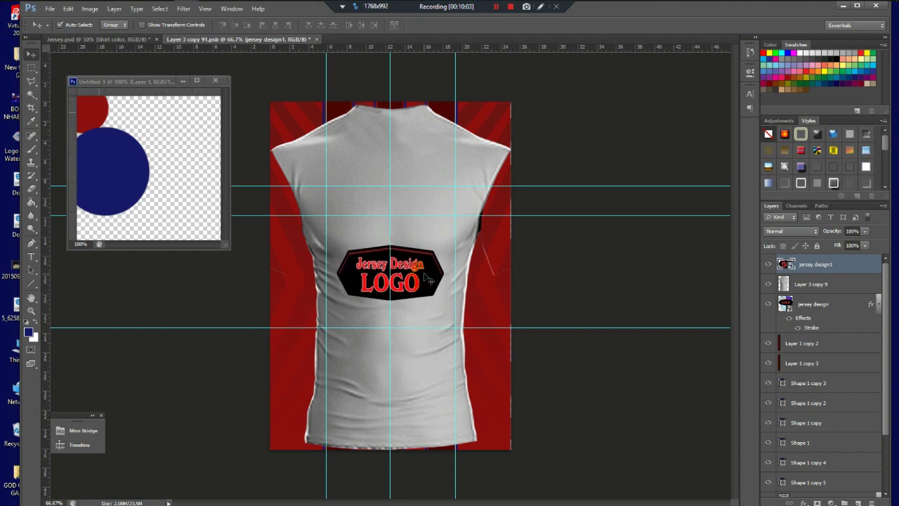
- Squash the centre logo slightly from its upper edge and hide Layer 3 copy 9
key("ctrl+t")
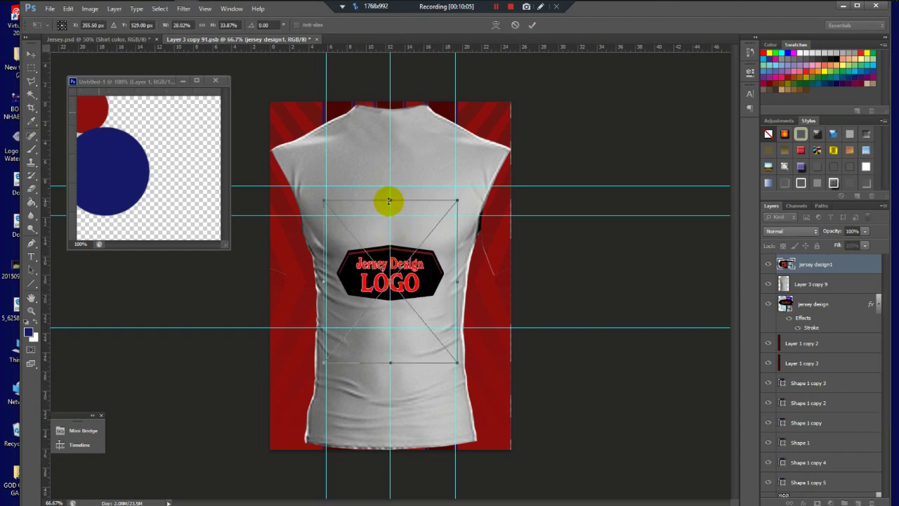
mouse_move(389, 202)
left_mouse_down()
mouse_move(382, 201)
mouse_move(395, 213)
left_mouse_up()
key("Return")
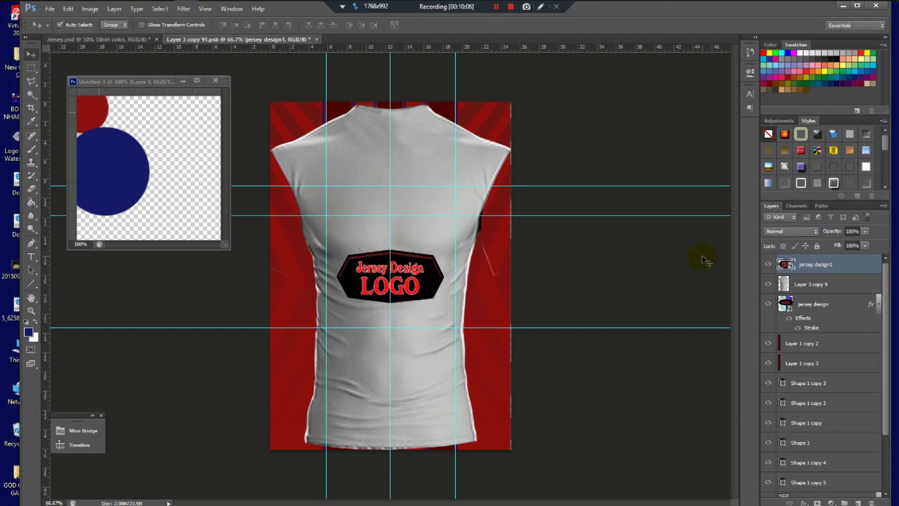
left_click(768, 284)
- Add a 6 px outside Stroke to the centre logo in the shirt's red 8e0e0e
scroll(377, 234, "up", 2)
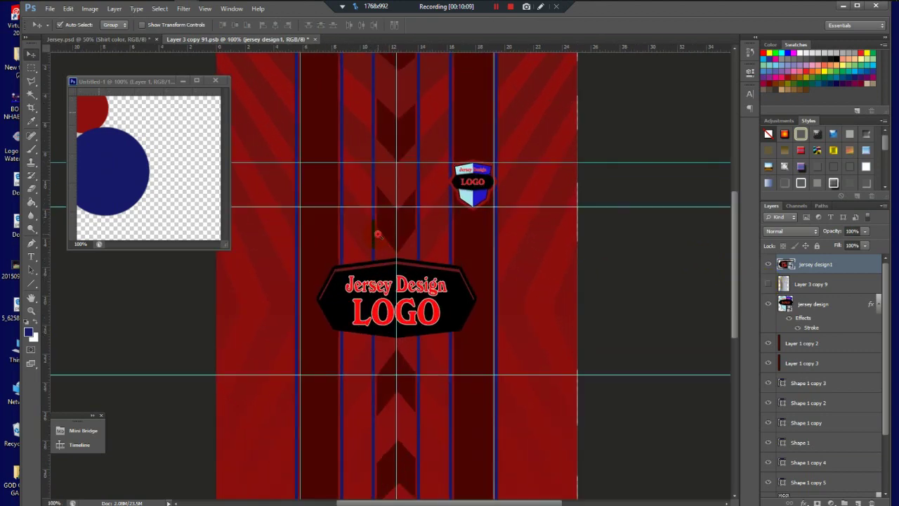
scroll(377, 234, "down", 2)
scroll(378, 234, "up", 1)
scroll(377, 232, "down", 1)
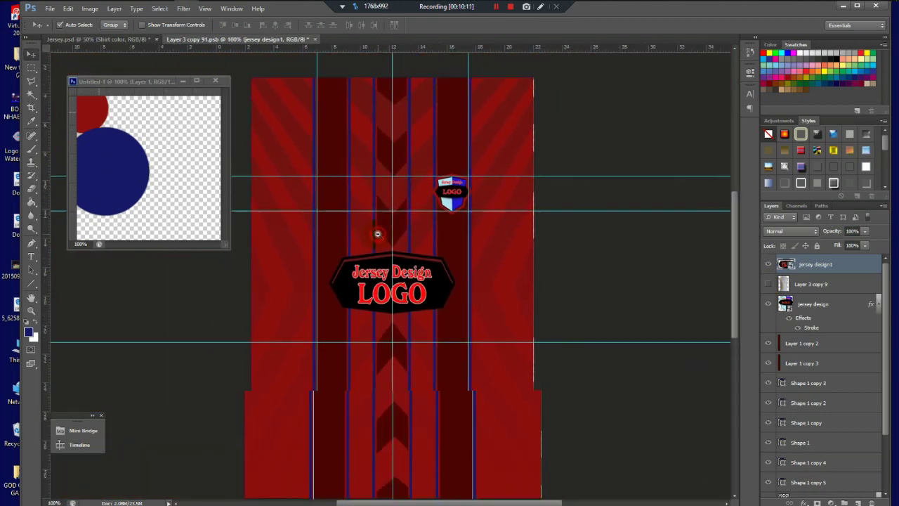
scroll(377, 233, "up", 1)
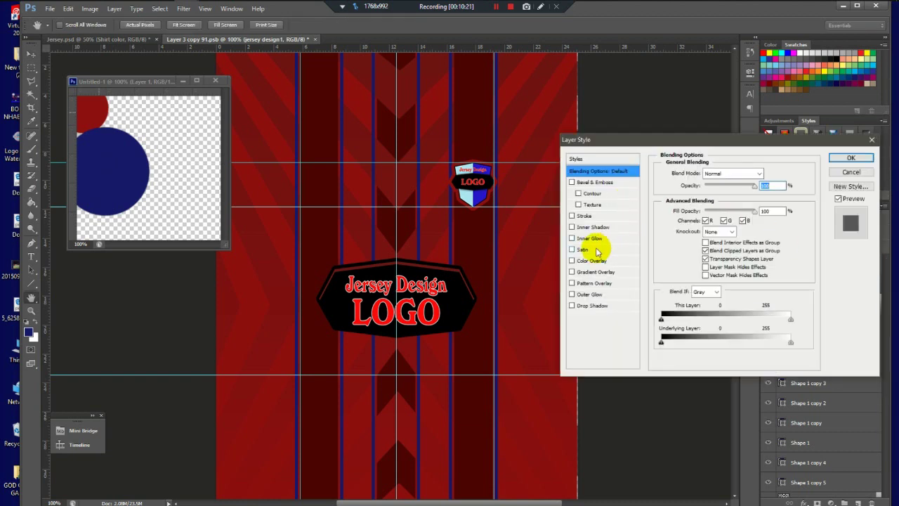
left_click(583, 216)
left_click(684, 244)
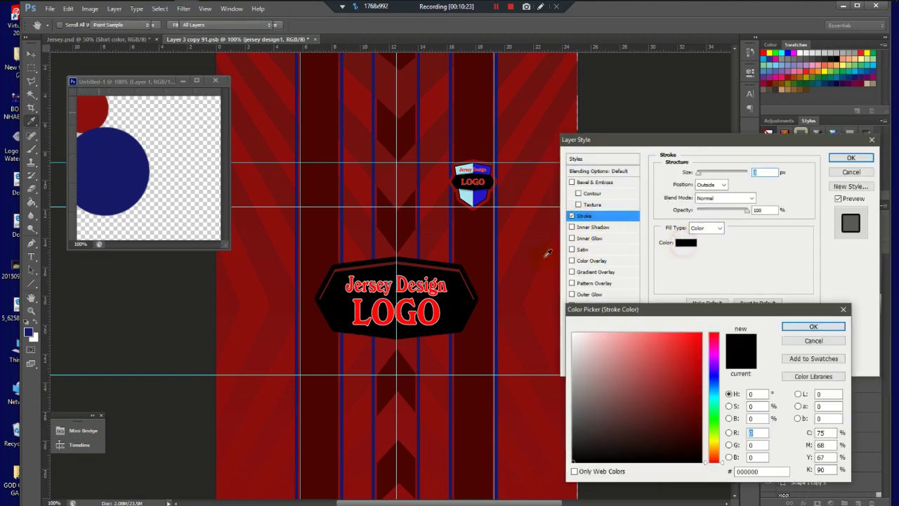
left_click(470, 256)
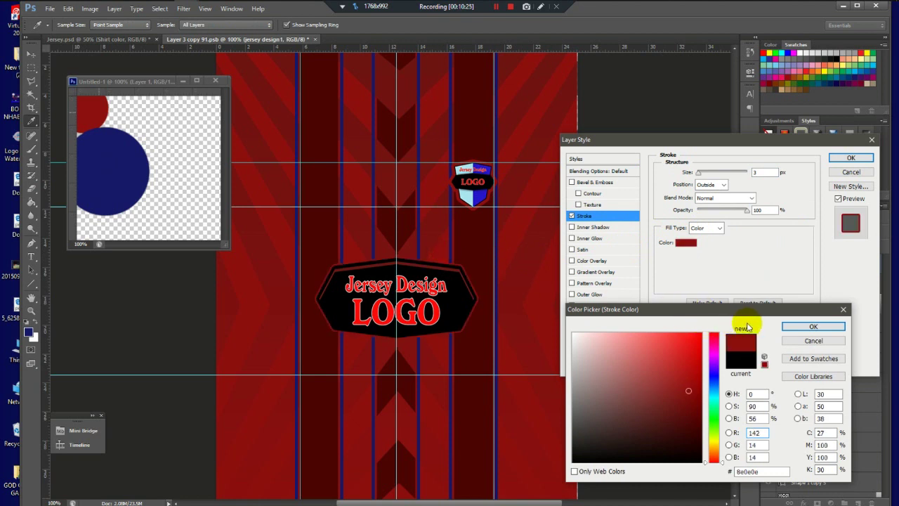
left_click(814, 327)
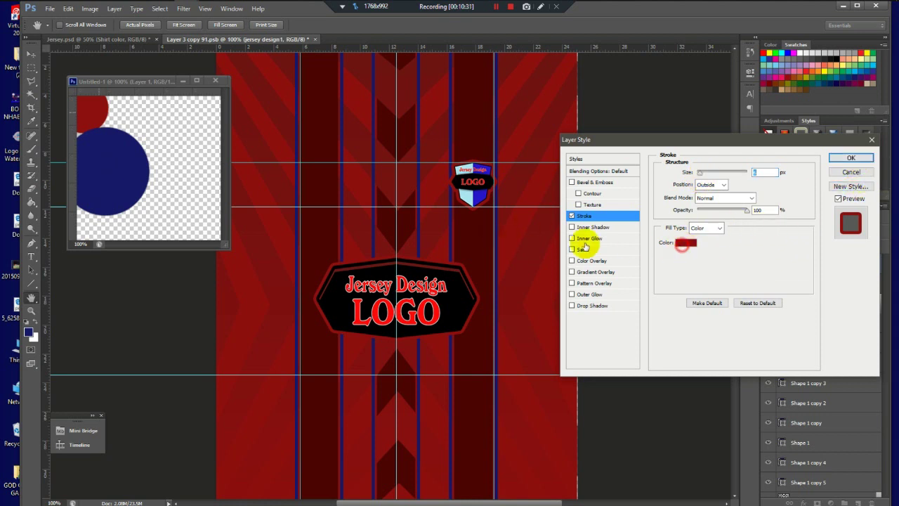
- Recolour the centre logo's stroke to the dark blue 16186a sampled from the shirt's edge lines
left_click(686, 242)
left_click(451, 232)
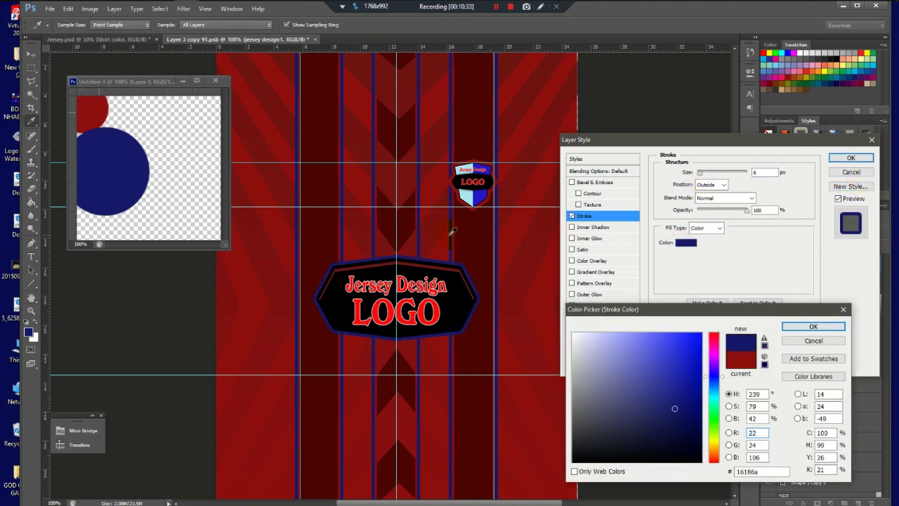
left_click(825, 325)
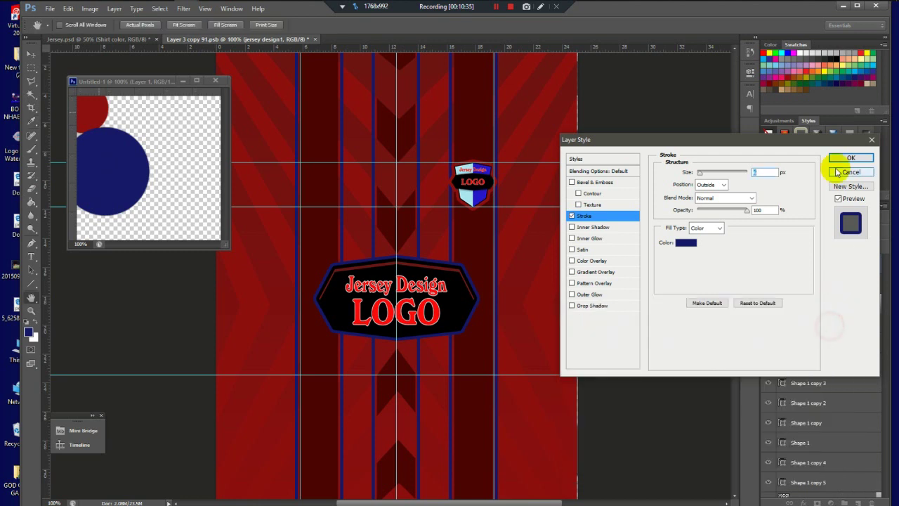
left_click(848, 159)
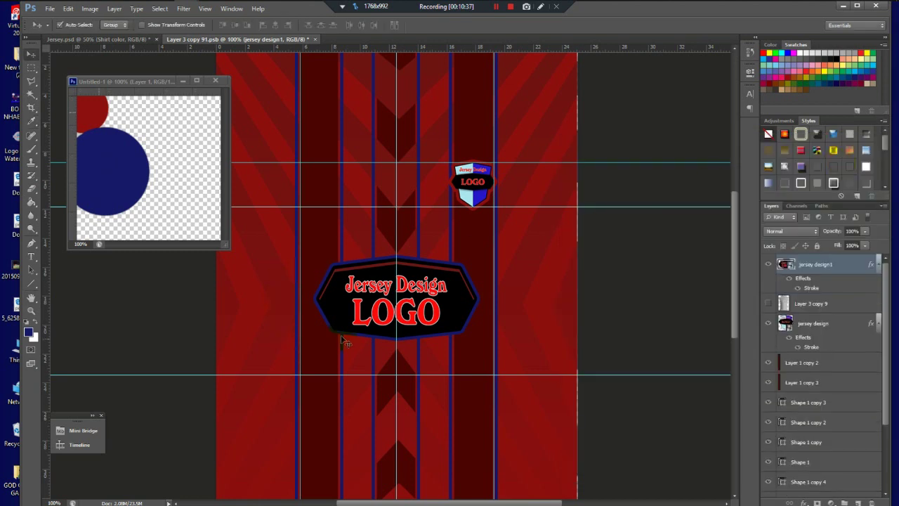
- Add the number 27 as white 72 pt text beside the left dark stripe, level with the shield badge
scroll(398, 285, "down", 2)
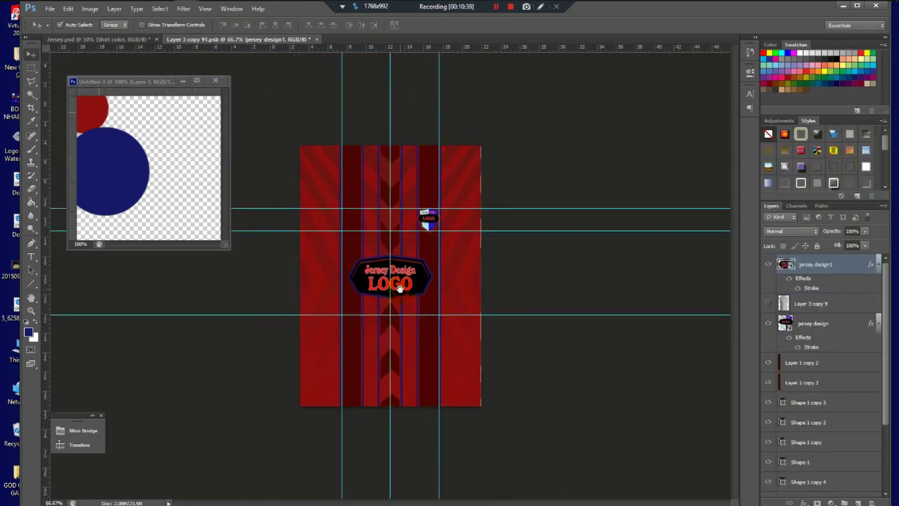
scroll(377, 241, "up", 2)
scroll(375, 243, "down", 1)
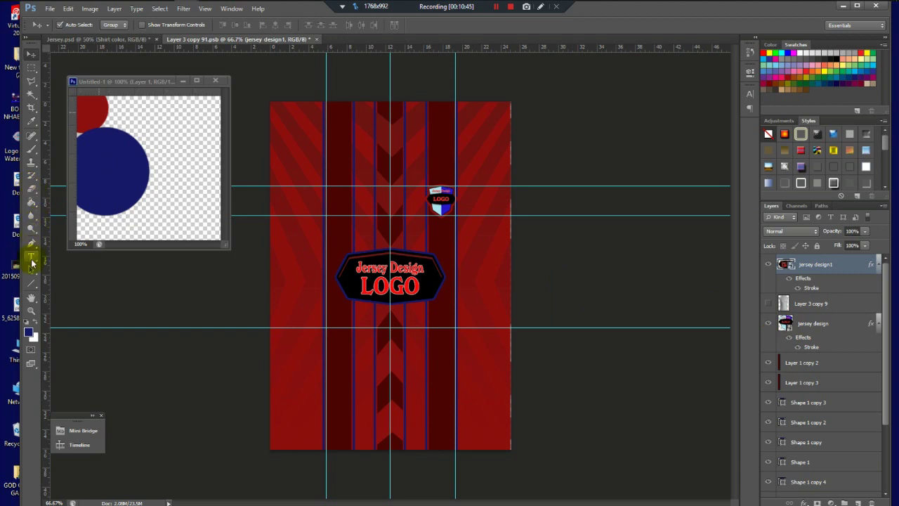
key("t")
left_click(324, 200)
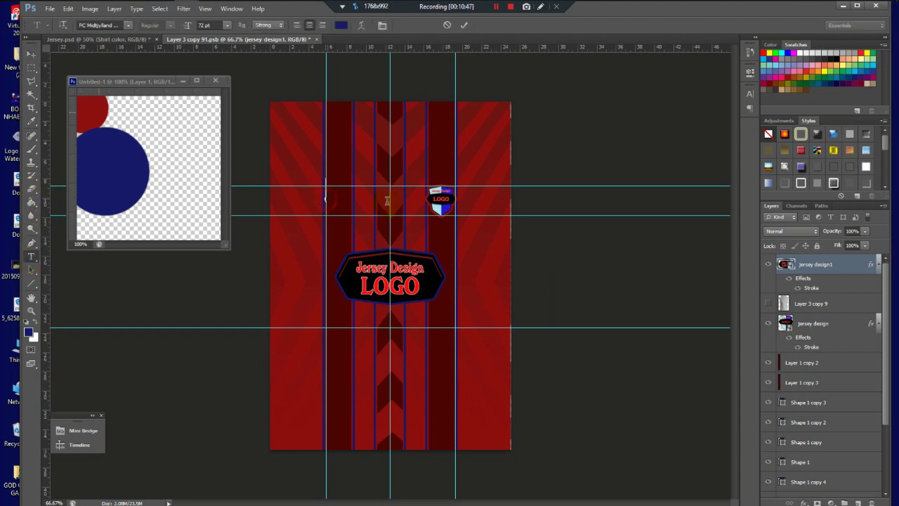
type("1")
key("ctrl+a")
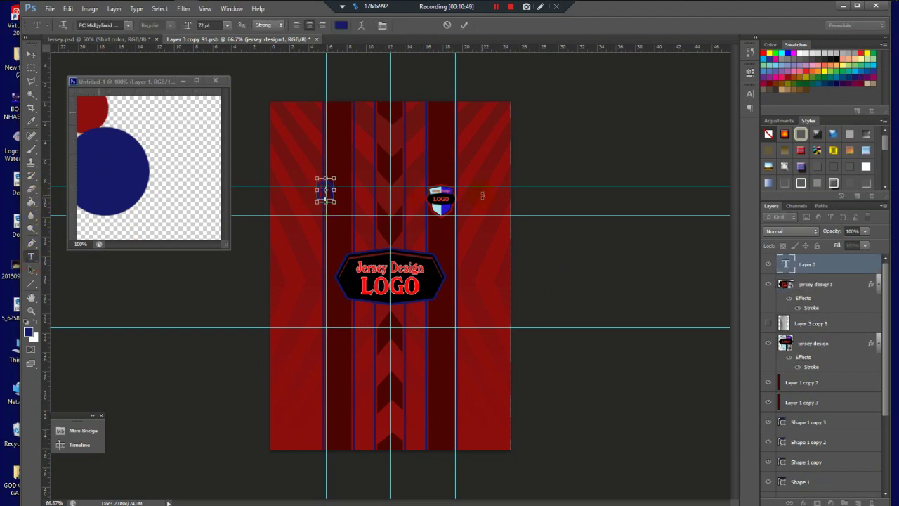
left_click(342, 25)
left_click_drag(634, 344, 535, 303)
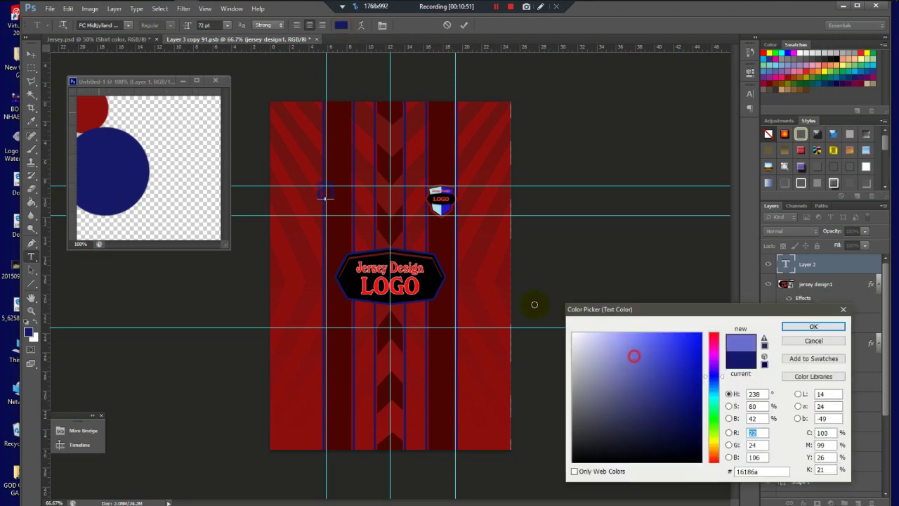
left_click(833, 327)
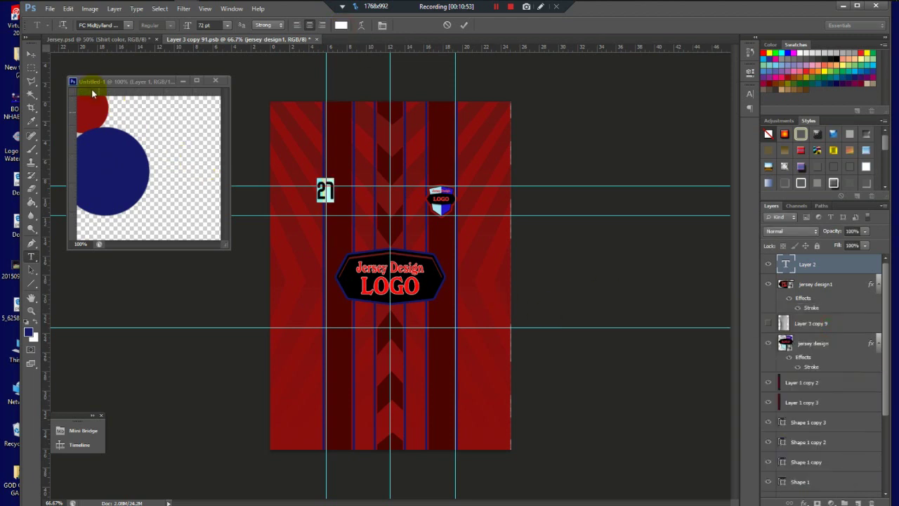
left_click(30, 54)
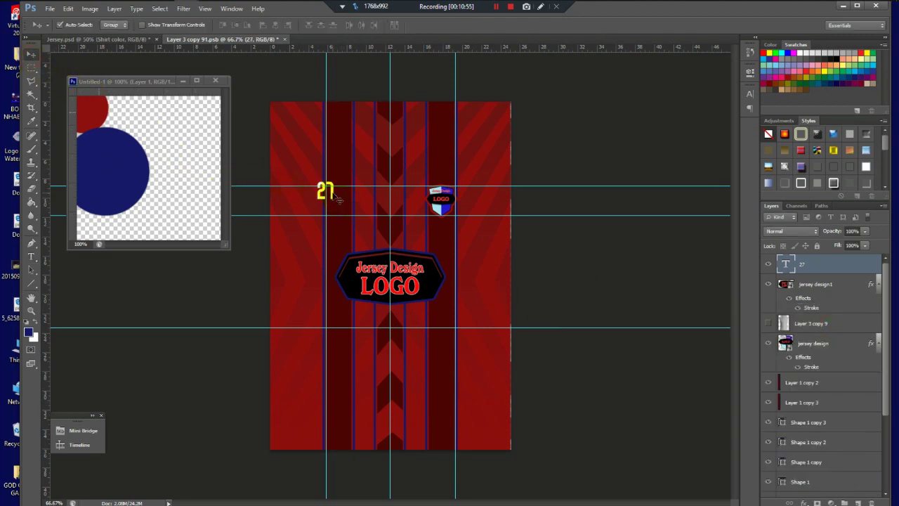
- Enlarge the number 27 to about 157% and fit it on the left dark stripe between the two upper guides
key("ctrl+t")
left_click_drag(338, 200, 353, 179)
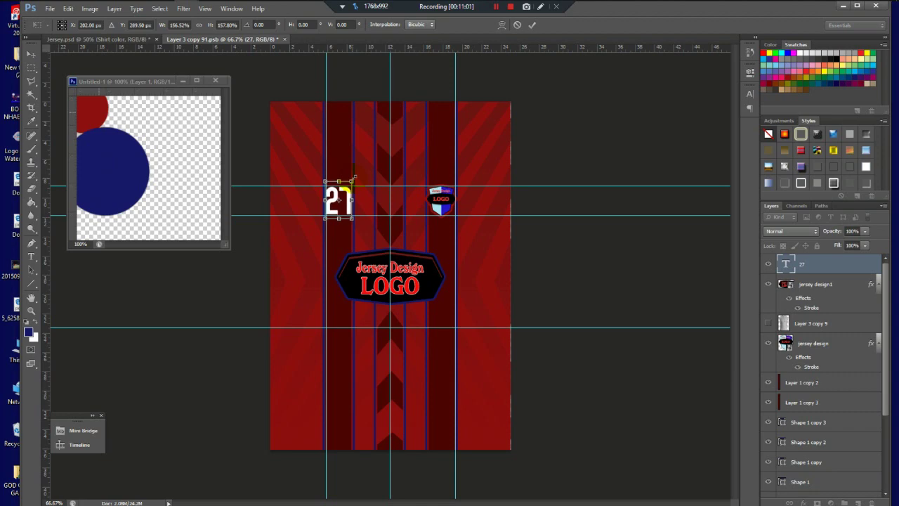
key("Return")
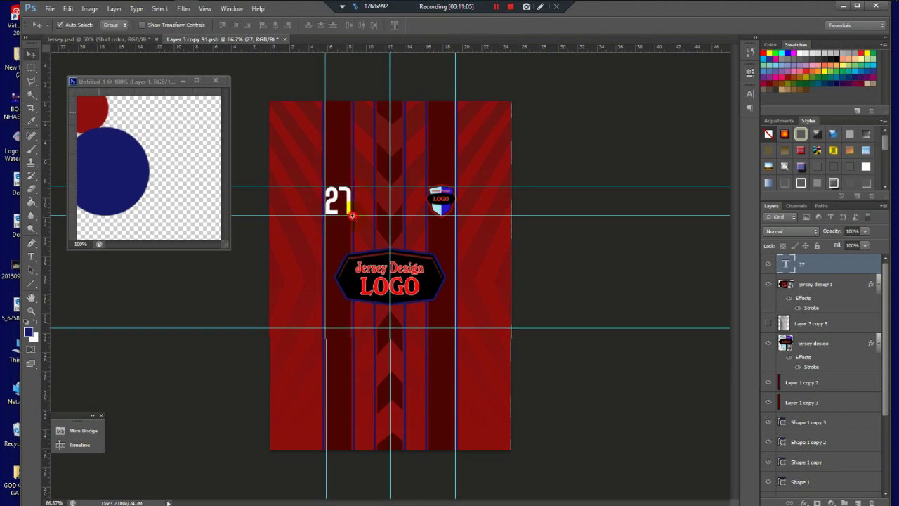
scroll(351, 209, "up", 2)
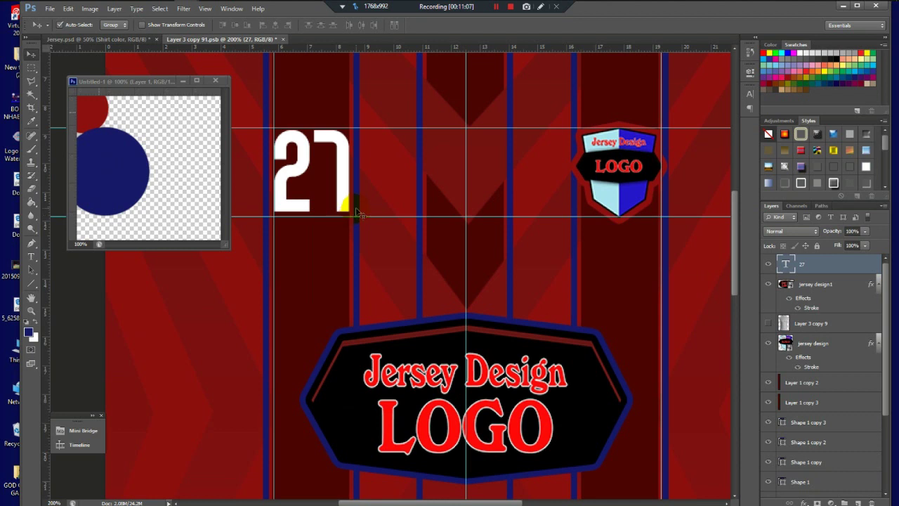
scroll(357, 212, "down", 2)
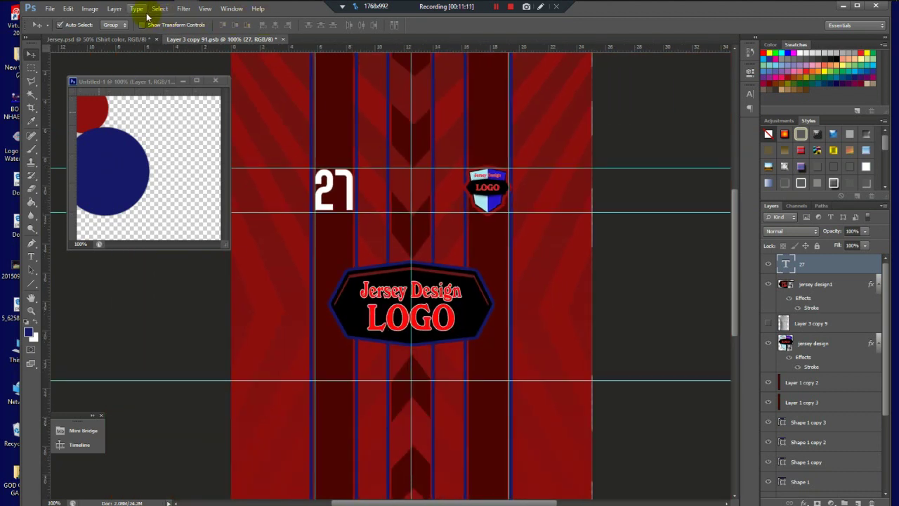
- Add a 3 px outside Stroke to the number 27 in the shirt's red 8e0e0e
double_click(852, 269)
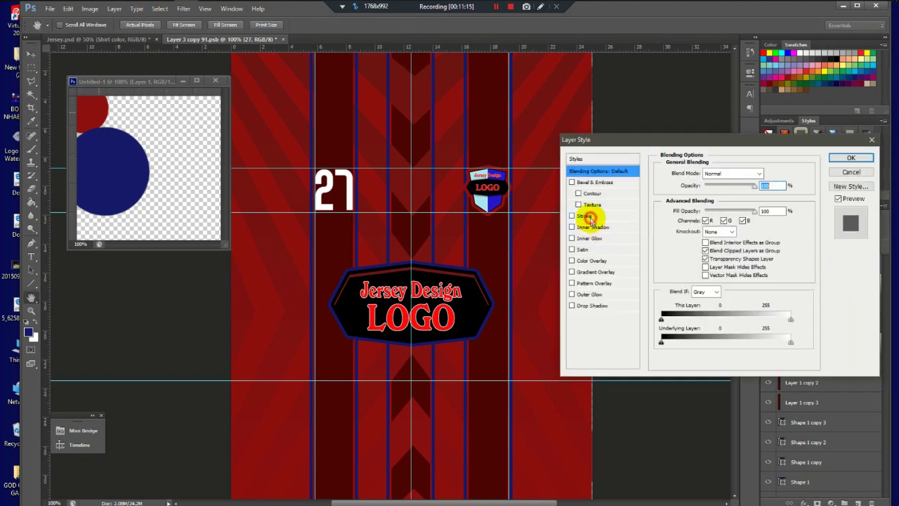
left_click(589, 217)
left_click(685, 242)
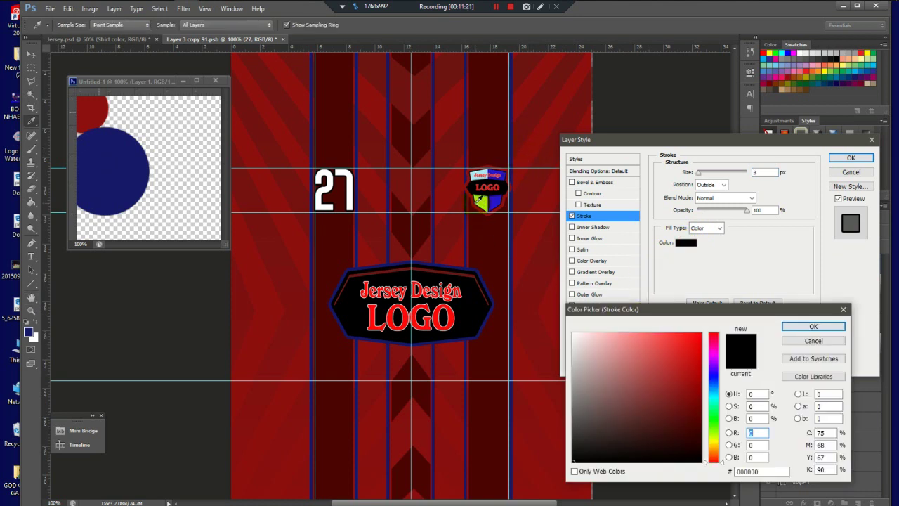
left_click(477, 201)
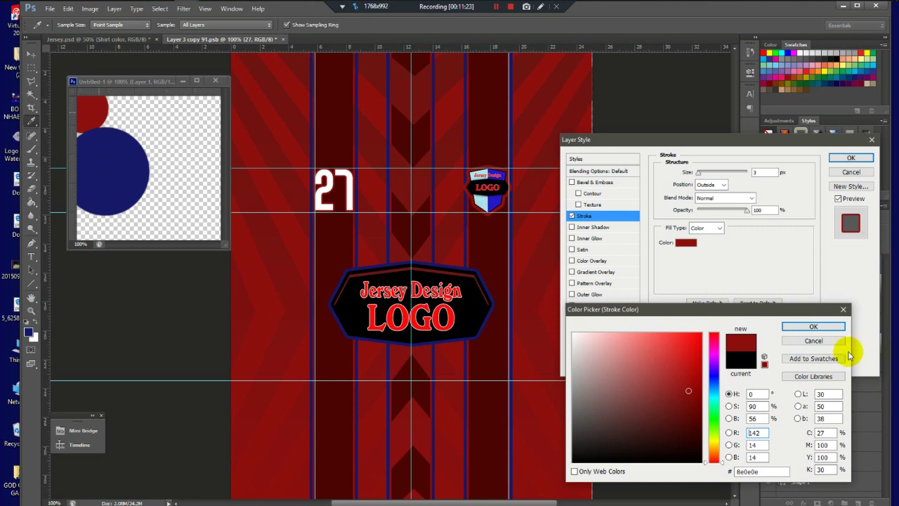
left_click(813, 326)
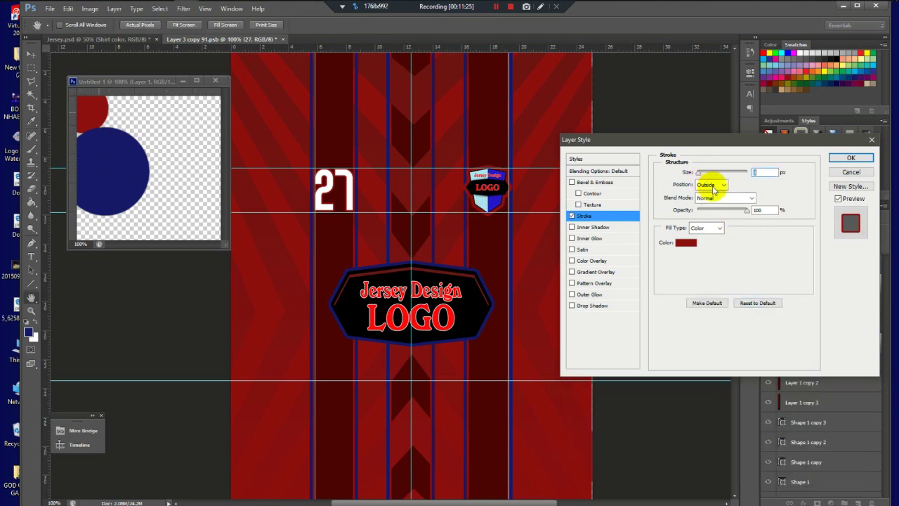
left_click(851, 157)
- Group the shirt's stripe, edge line and chevron pattern layers, from Layer 1 copy 2 down to Layer 1, above the red base layer
scroll(376, 236, "down", 2)
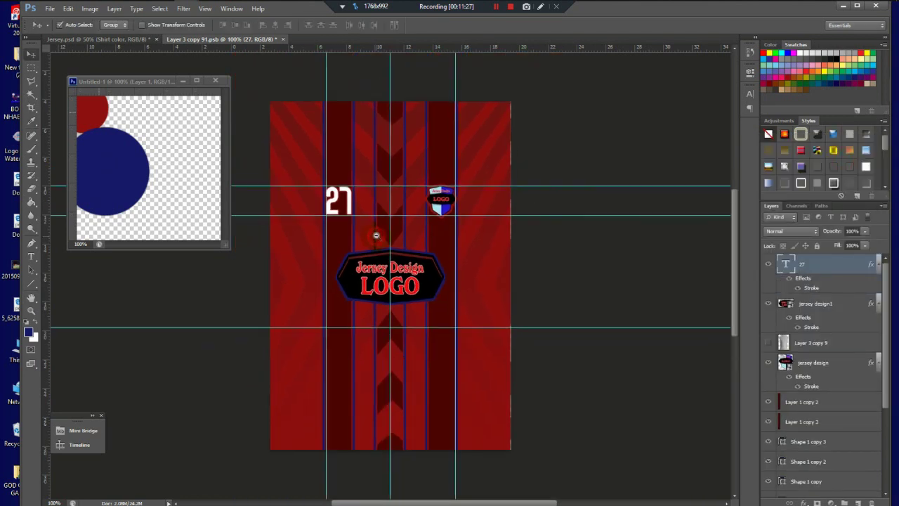
scroll(376, 235, "up", 1)
scroll(380, 238, "down", 1)
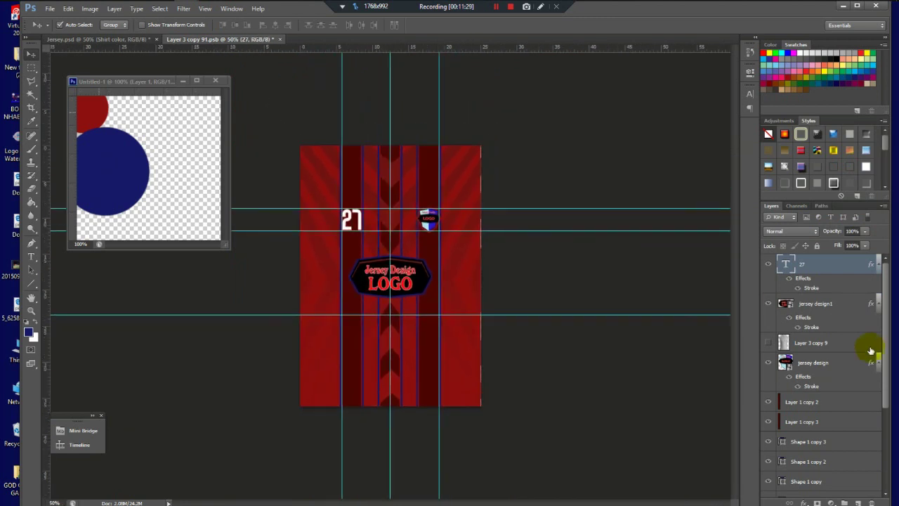
left_click(818, 402)
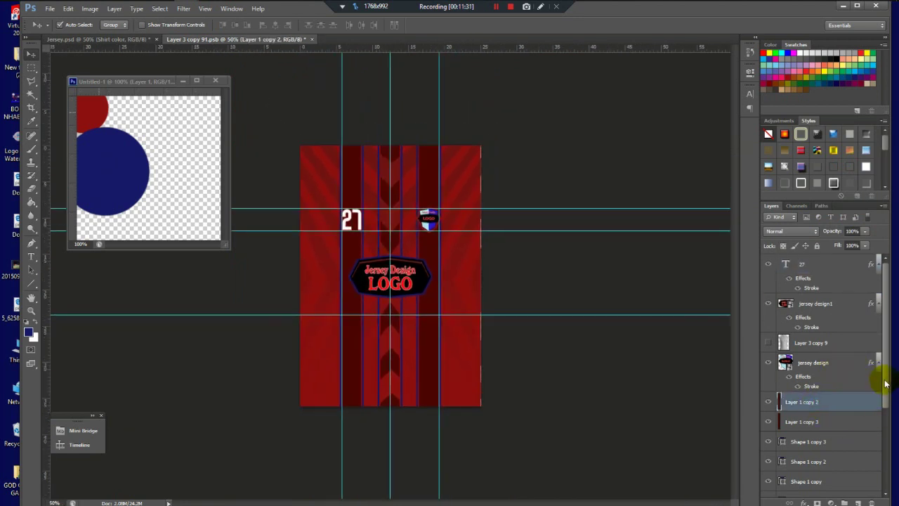
left_click_drag(886, 382, 887, 431)
left_click(808, 321, "shift")
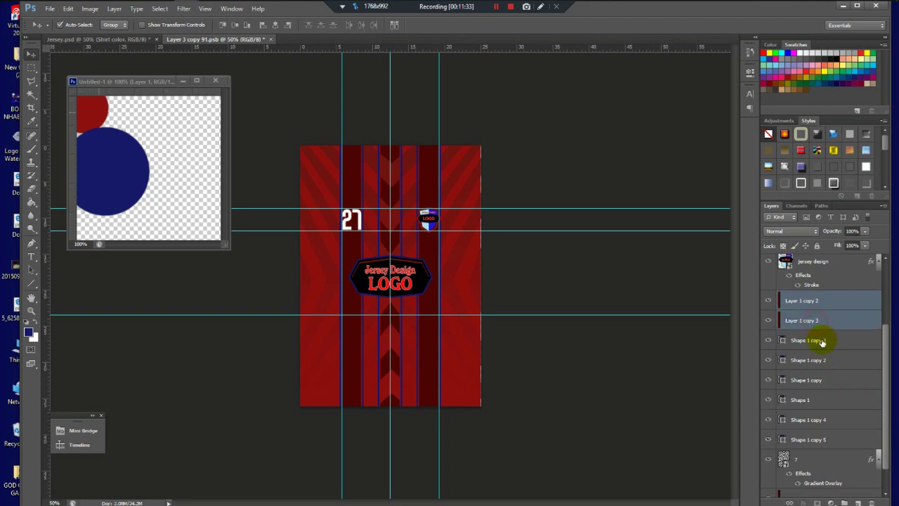
left_click(819, 341, "shift")
left_click(819, 360, "shift")
left_click(820, 380, "shift")
left_click(822, 399, "shift")
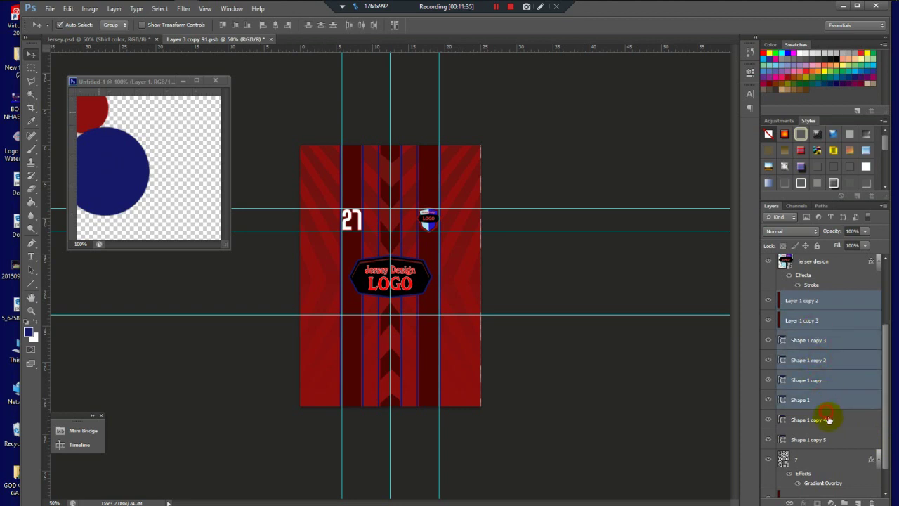
left_click(823, 419, "shift")
left_click(825, 441, "shift")
left_click_drag(887, 417, 887, 448)
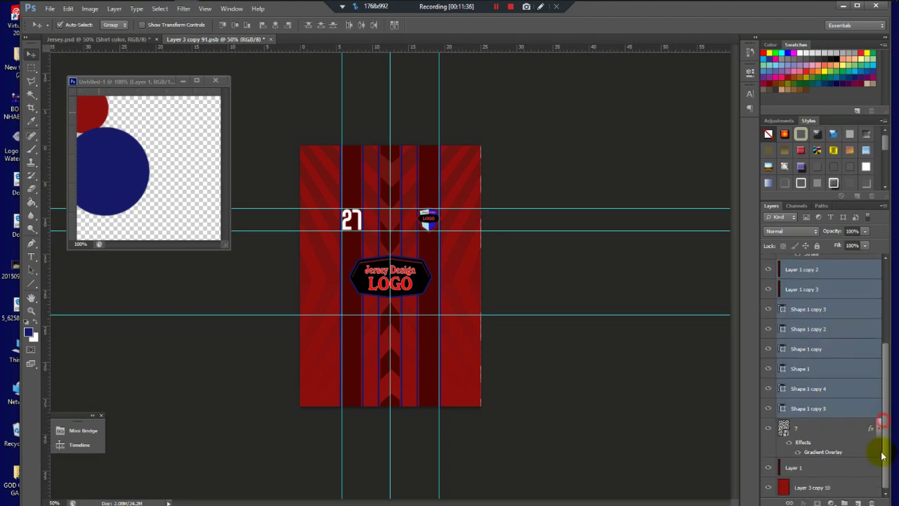
left_click(823, 430)
left_click(819, 467, "shift")
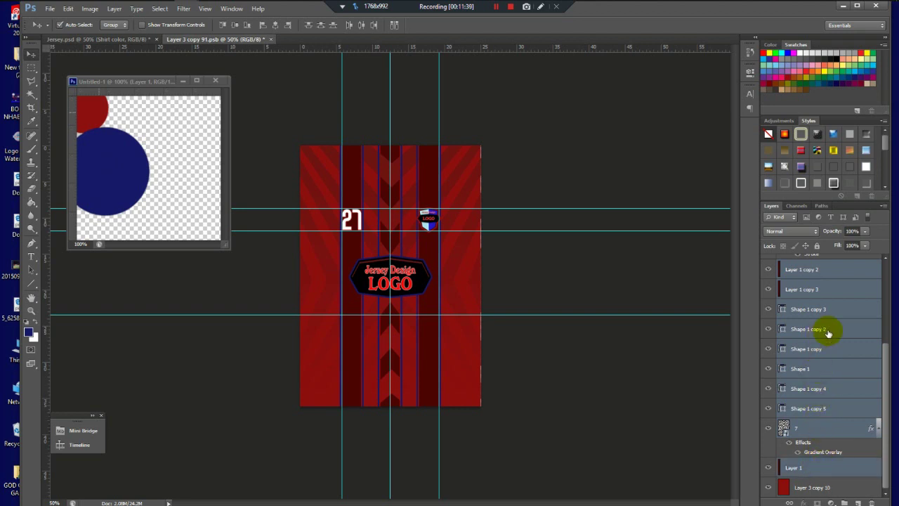
left_click_drag(887, 380, 879, 307)
left_click_drag(867, 466, 845, 501)
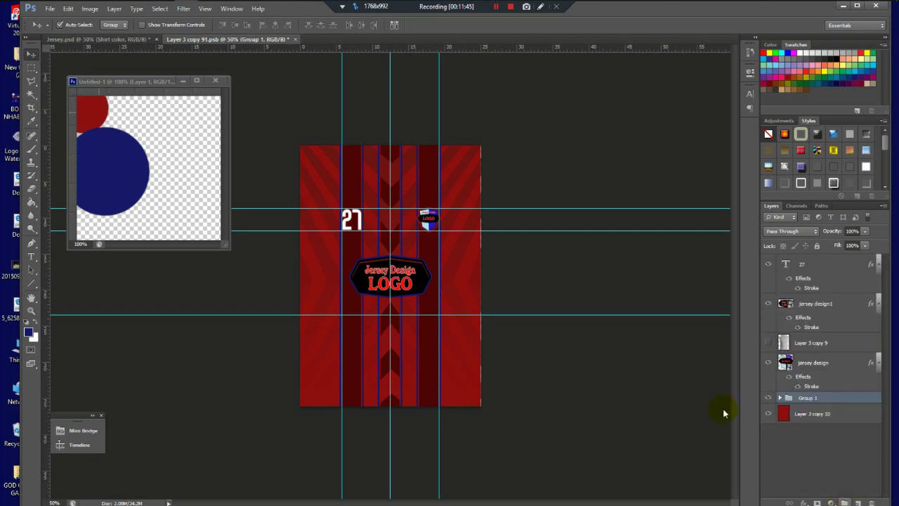
- Check which artwork the new pattern group holds by expanding it and toggling its visibility
left_click(773, 397)
left_click(773, 398)
left_click(780, 398)
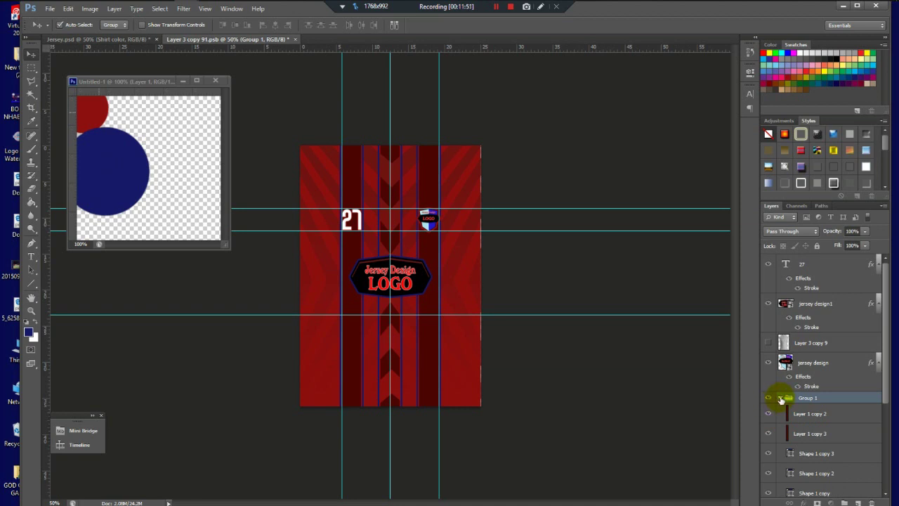
left_click(781, 399)
left_click(768, 399)
left_click(768, 398)
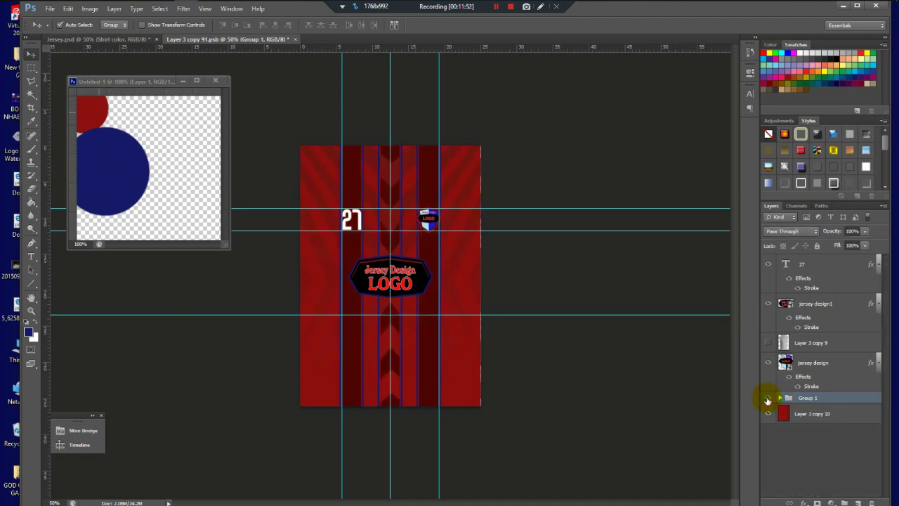
left_click(590, 336)
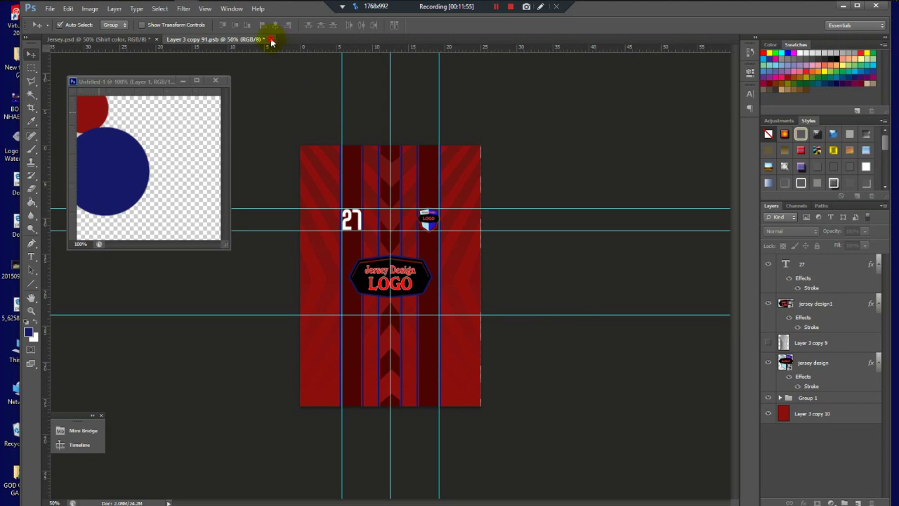
- Close the shirt front artwork and save its changes into the jersey mockup
left_click(271, 40)
left_click(412, 196)
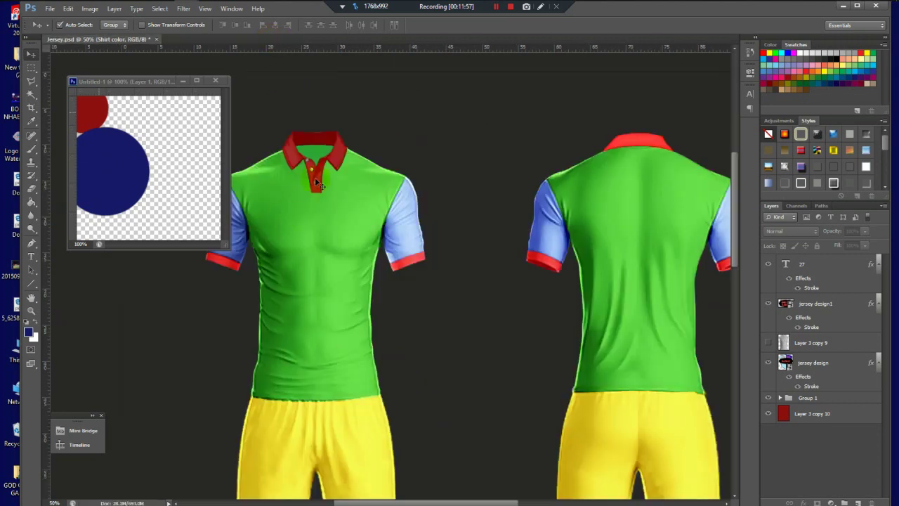
left_click(323, 229)
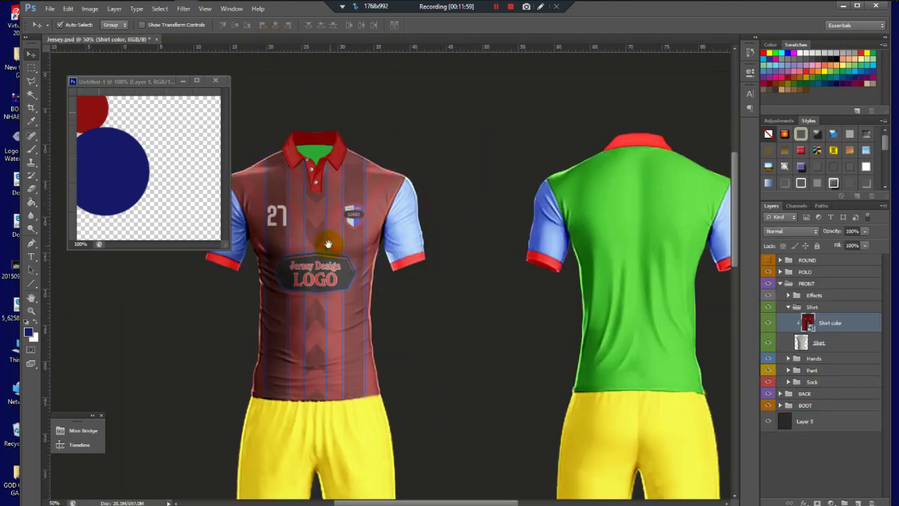
- Examine the updated shirt front on the mockup, both close up and overall, including the collar, number 27, badge, logo and stripes
left_click(295, 194, "alt")
left_click(295, 194)
left_click(295, 195)
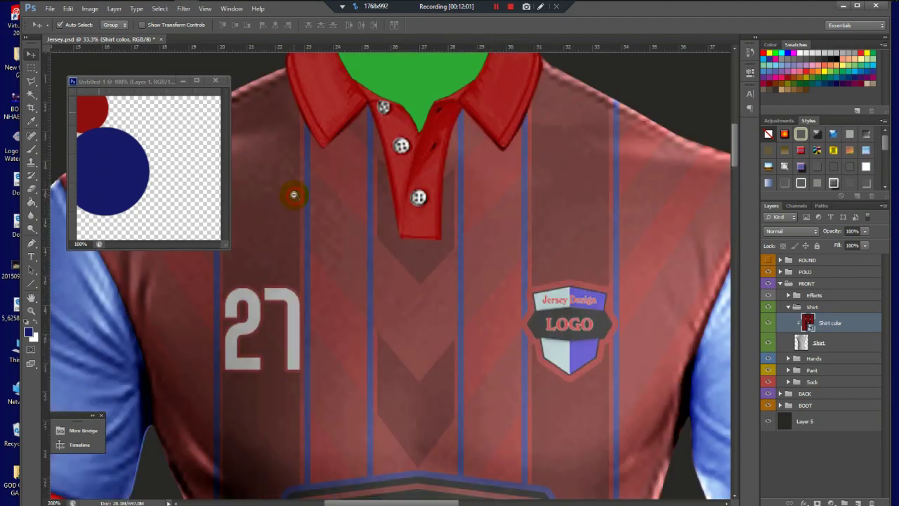
left_click(294, 195, "alt")
left_click(294, 195, "alt")
left_click(294, 193)
left_click(293, 186)
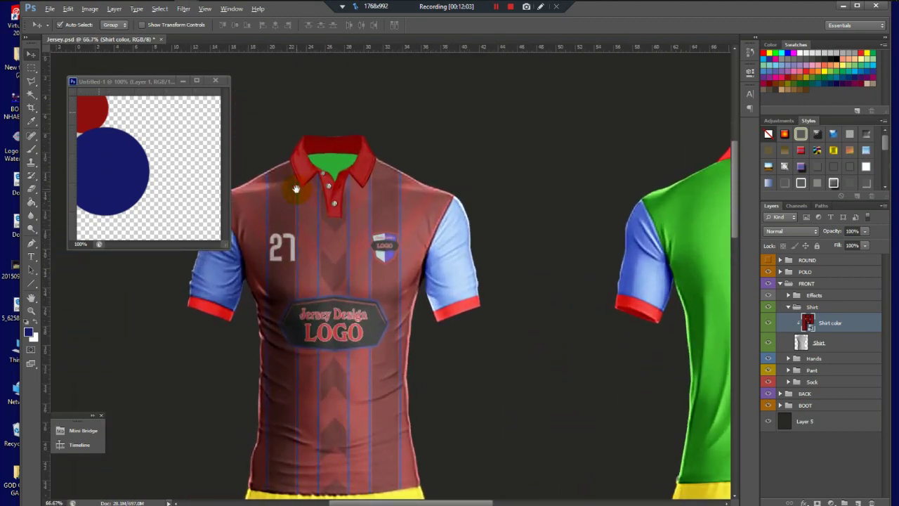
left_click(295, 188, "alt")
left_click(295, 188, "alt")
left_click(296, 188)
left_click(295, 187)
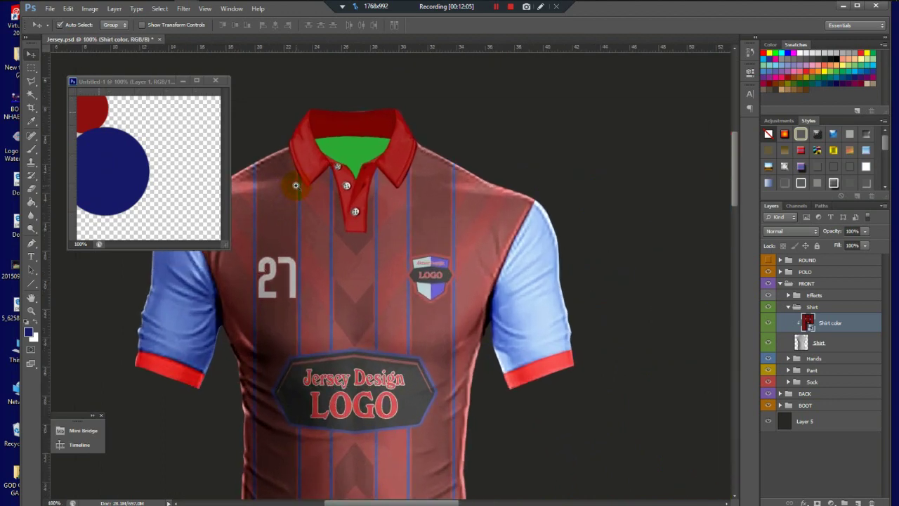
left_click(296, 185)
left_click(371, 281, "alt")
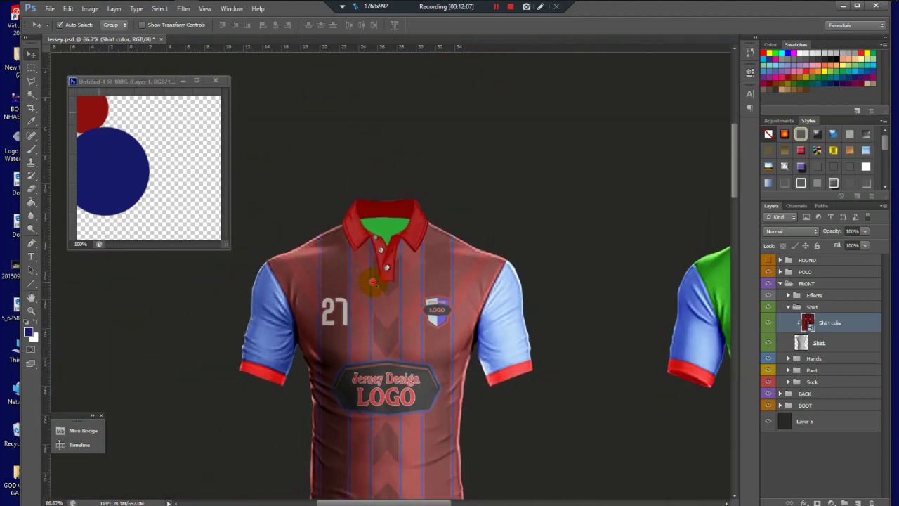
left_click(369, 316, "alt")
left_click(360, 393, "alt")
left_click(359, 427)
left_click(373, 427)
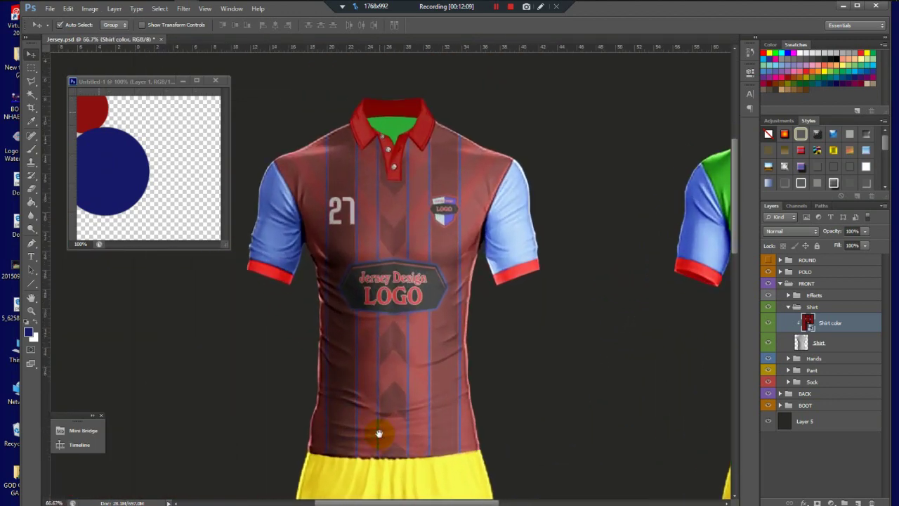
left_click(379, 433, "alt")
left_click(378, 434, "alt")
left_click(383, 407)
left_click(393, 372)
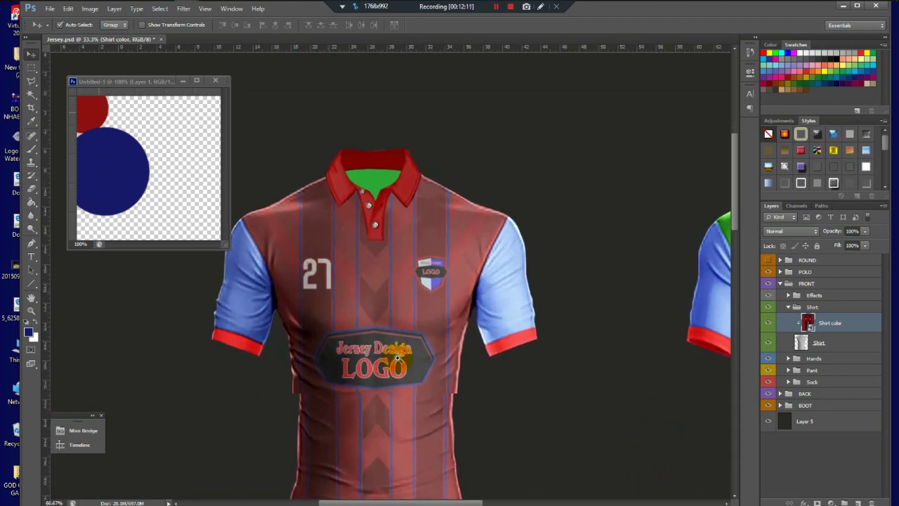
left_click(397, 358)
left_click(398, 358, "alt")
left_click(397, 358, "alt")
left_click(392, 464, "alt")
left_click(372, 425)
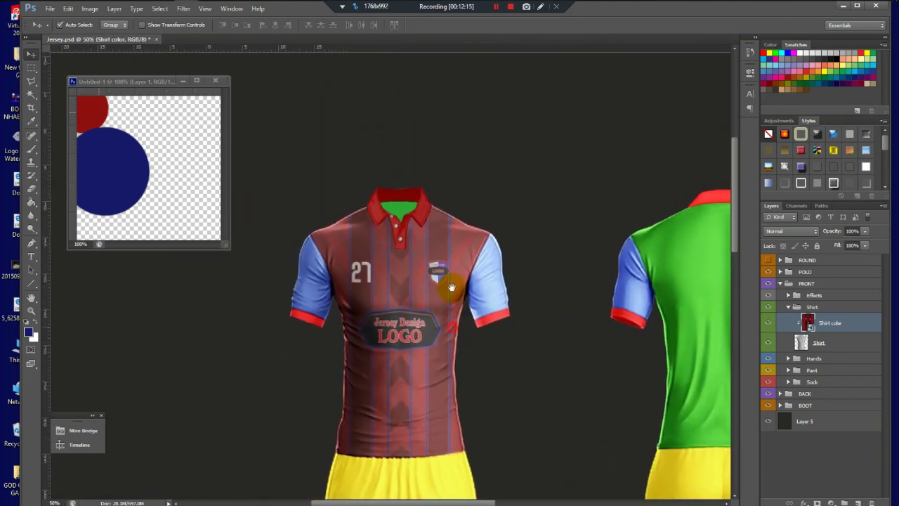
left_click_drag(451, 283, 417, 245)
left_click(417, 246, "alt")
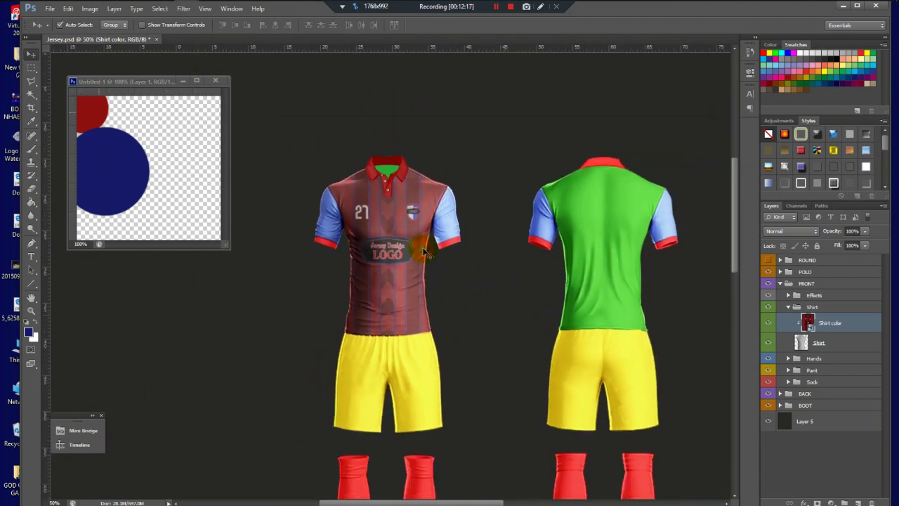
- Paint the 1 color smart object of the front's Right sleeve group solid dark blue and save it back to the mockup
left_click(789, 308)
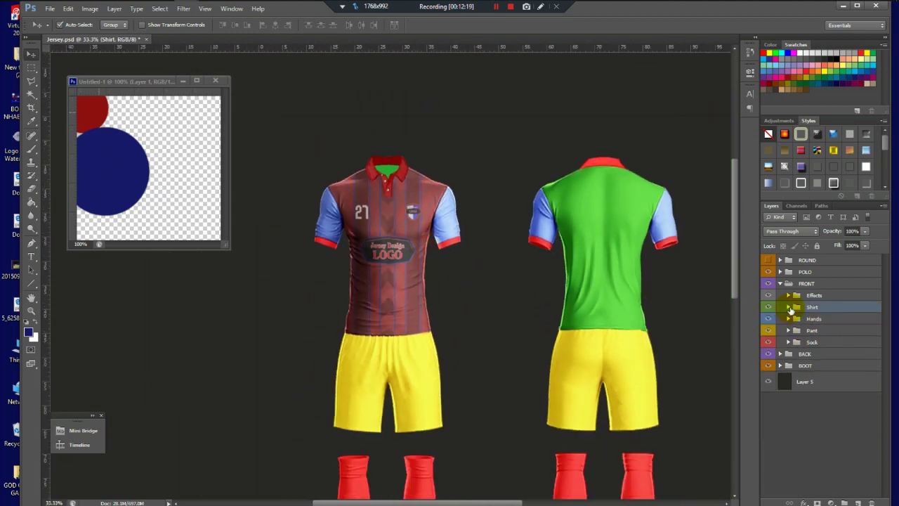
left_click(788, 308)
left_click(788, 309)
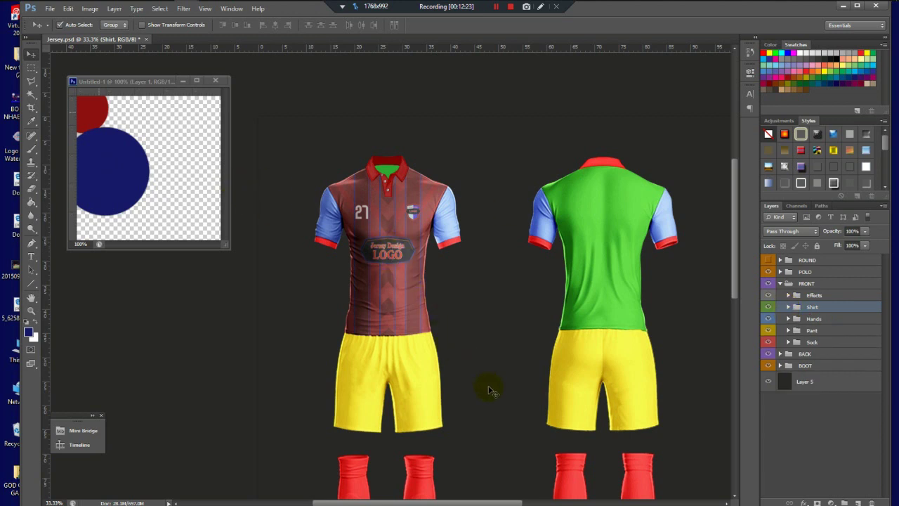
left_click(788, 319)
left_click(819, 332)
left_click(797, 331)
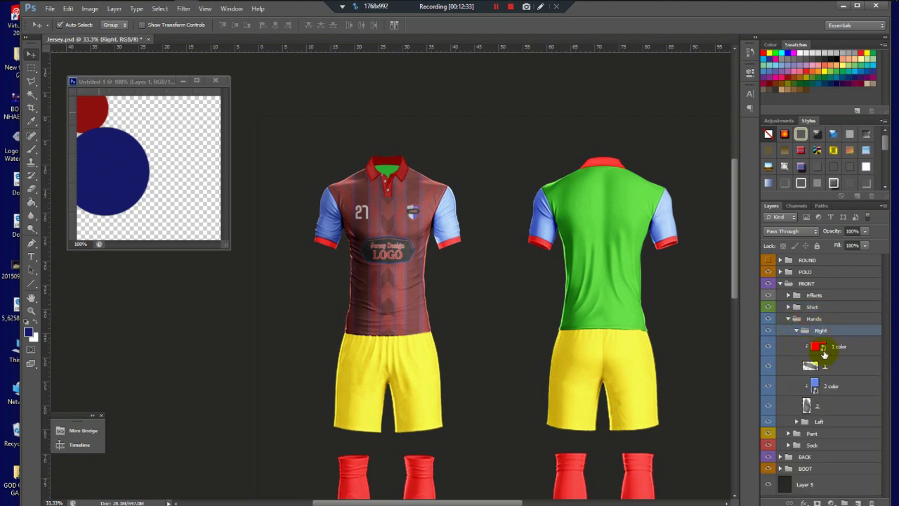
left_click(826, 351)
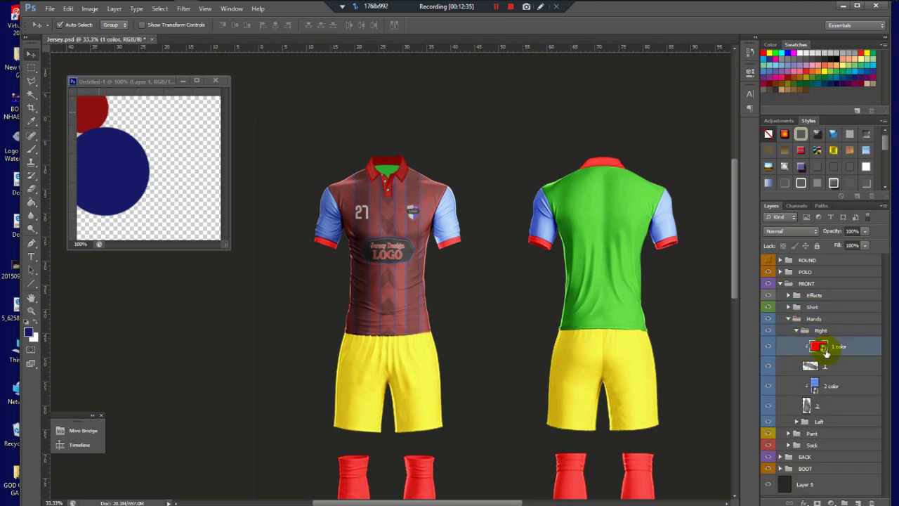
double_click(820, 347)
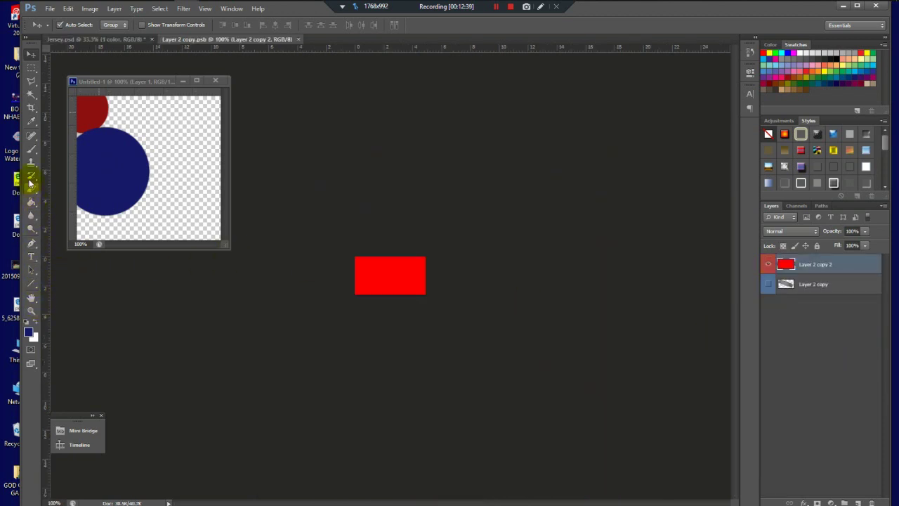
left_click(31, 152)
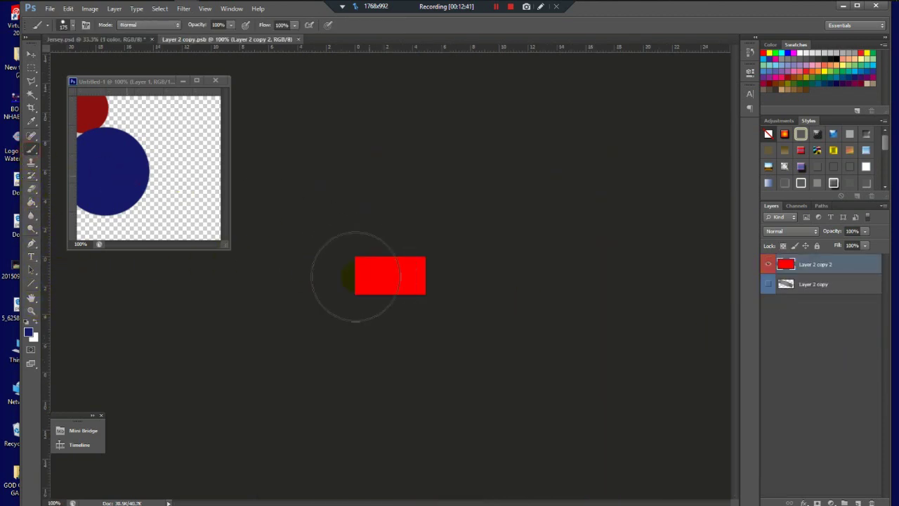
left_click_drag(359, 271, 570, 266)
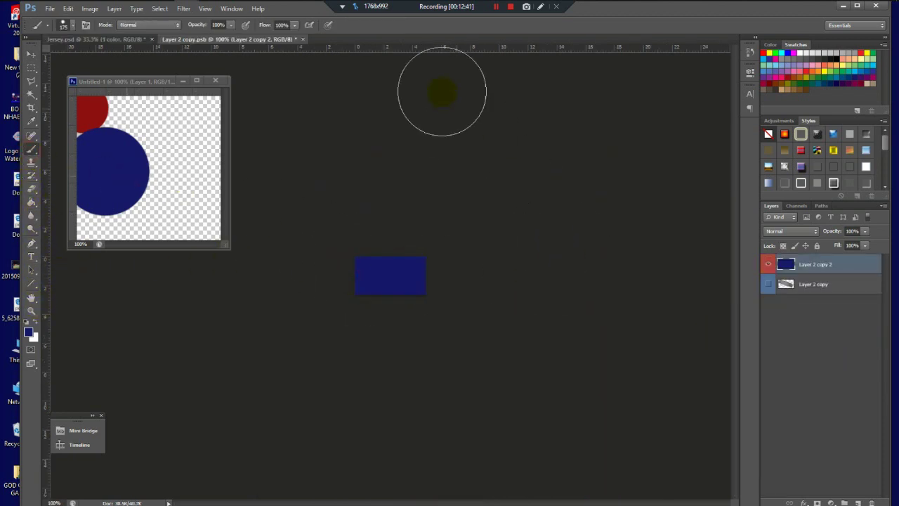
left_click(304, 41)
left_click(423, 197)
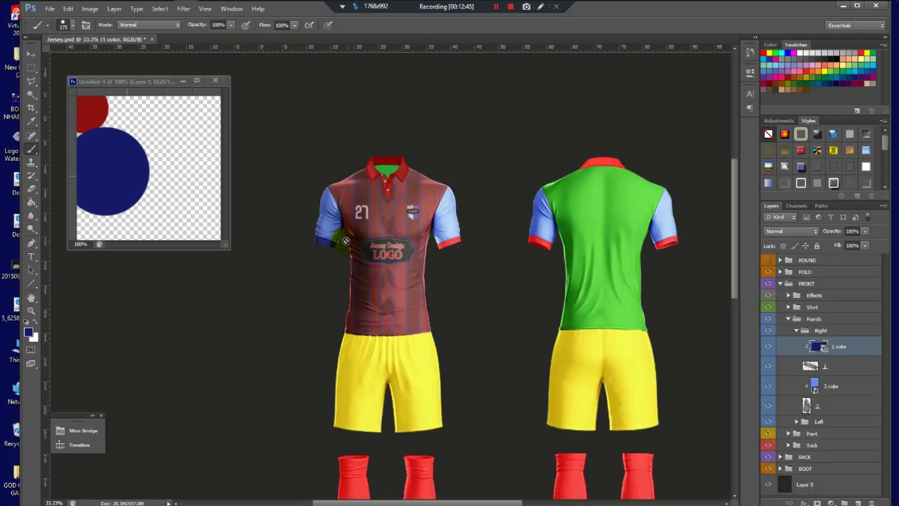
- Paint the 2 color smart object of the front's Right sleeve group solid dark blue and save it back to the mockup
left_click(816, 386)
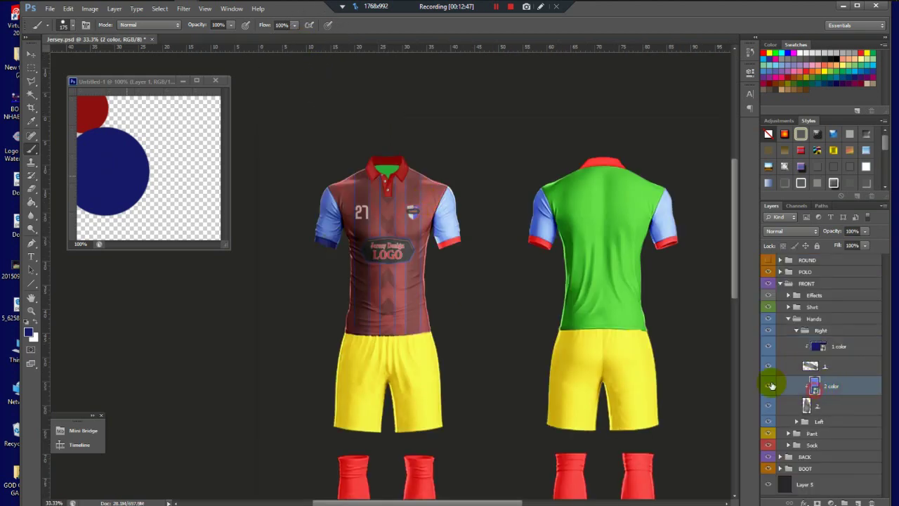
double_click(814, 386)
mouse_move(364, 218)
left_mouse_down()
mouse_move(510, 192)
mouse_move(382, 303)
mouse_move(490, 387)
left_mouse_up()
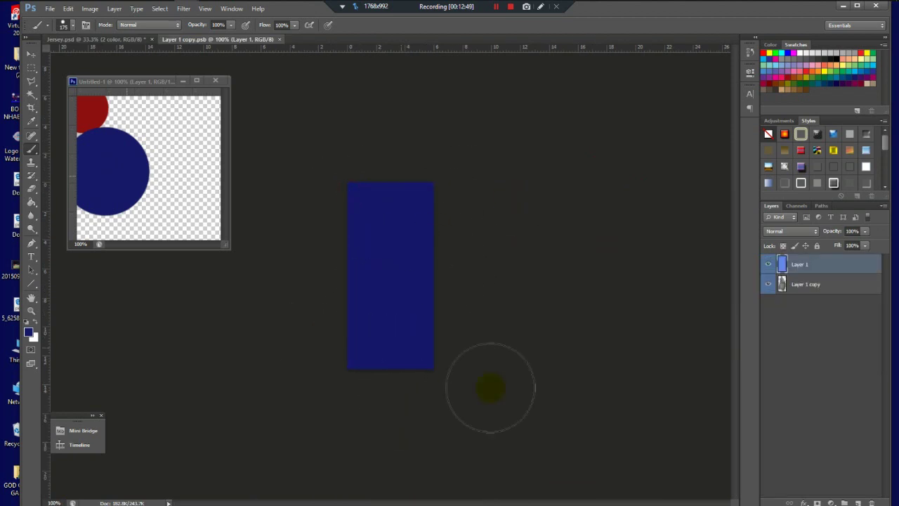
left_click(284, 40)
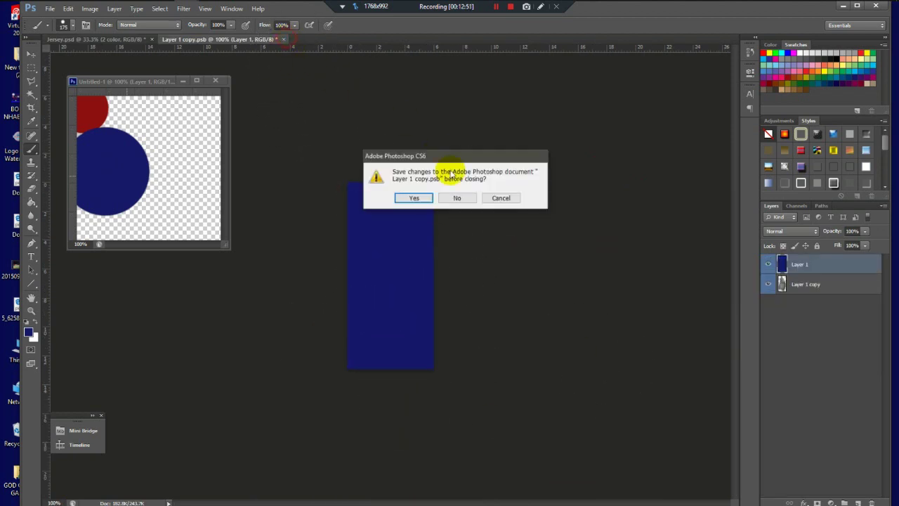
left_click(411, 197)
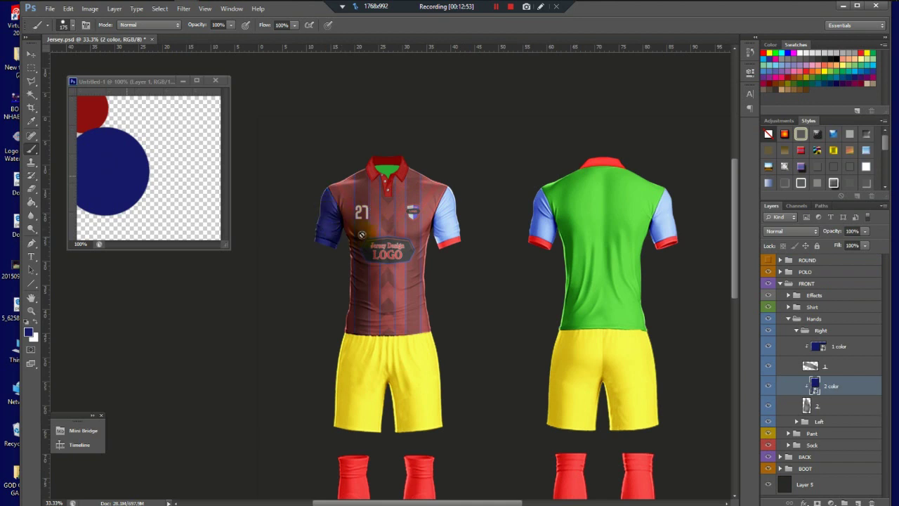
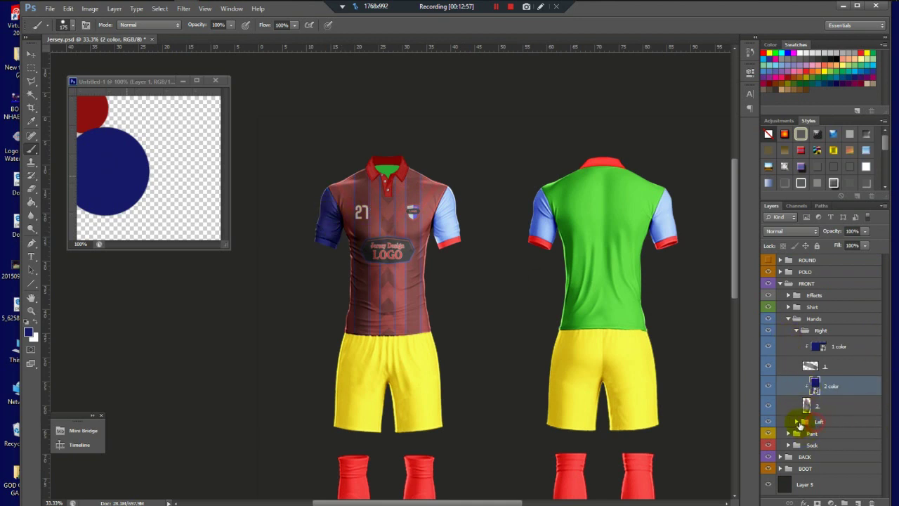
- Paint the 1 color smart object of the front's Left sleeve group solid dark blue and save it back to the mockup
left_click(797, 422)
left_click(820, 437)
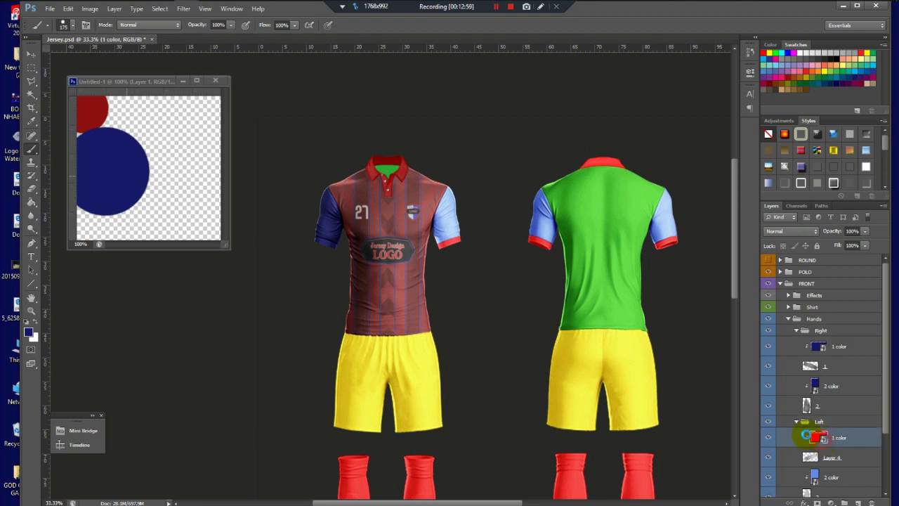
double_click(813, 437)
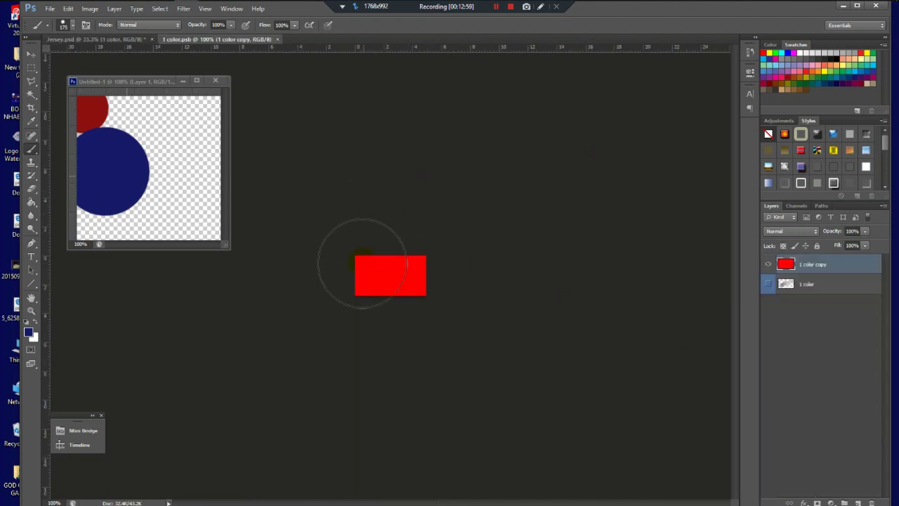
left_click(280, 43)
left_click(417, 197)
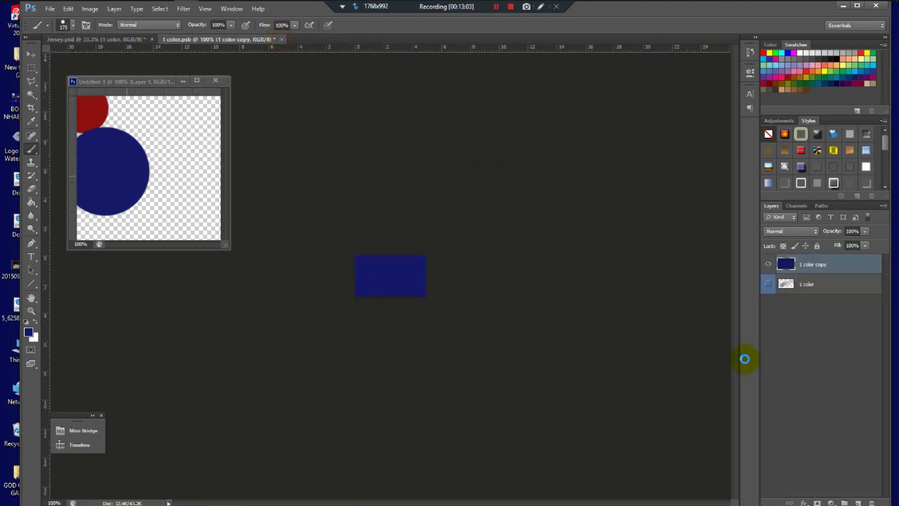
- Paint the 2 color smart object of the front's Left sleeve group solid dark blue and save it back to the mockup
left_click(815, 482)
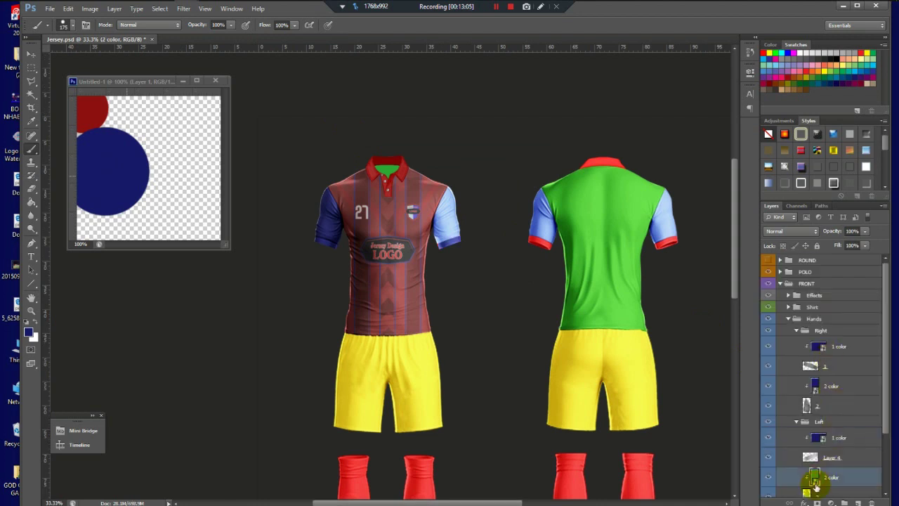
double_click(814, 482)
mouse_move(421, 224)
left_mouse_down()
mouse_move(484, 205)
mouse_move(422, 261)
mouse_move(357, 293)
mouse_move(383, 369)
mouse_move(435, 330)
left_mouse_up()
left_click(302, 40)
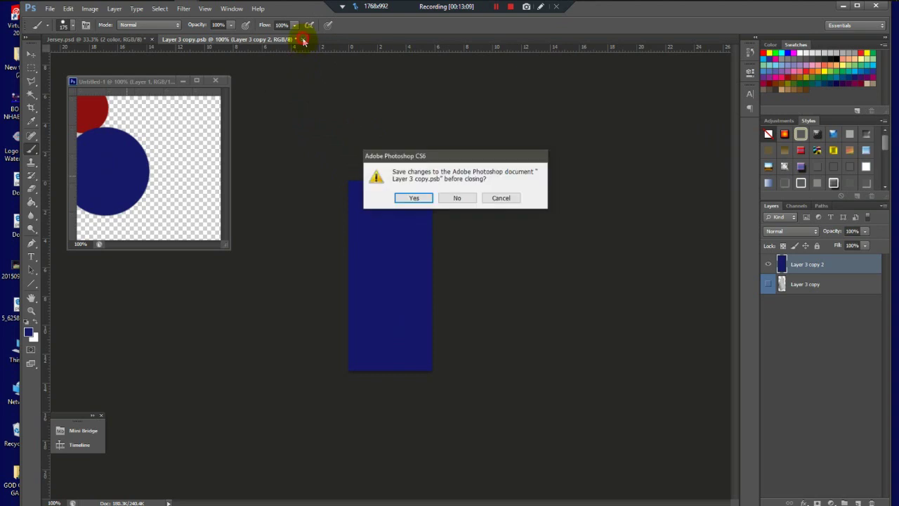
left_click(411, 196)
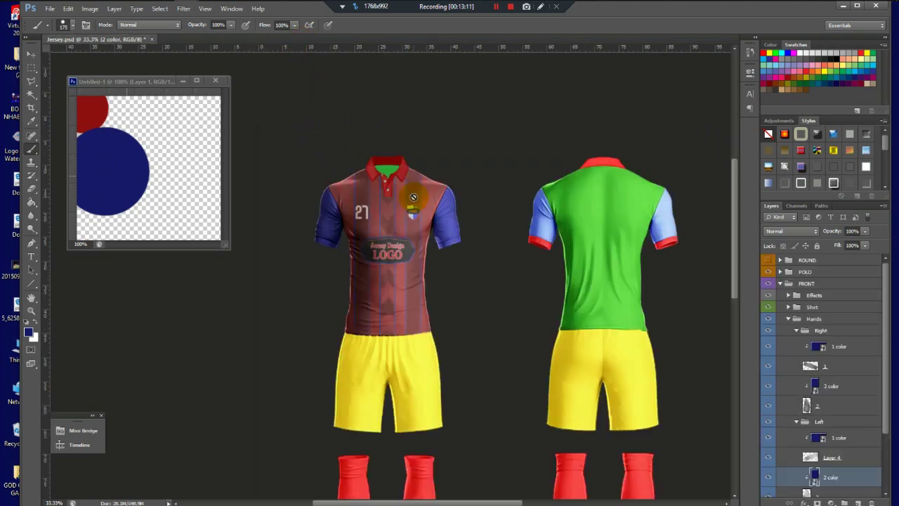
- Collapse the Right and Left sleeve groups and open the Pant color smart object from the front's Pant group
left_click_drag(424, 244, 356, 259)
scroll(357, 258, "up", 1)
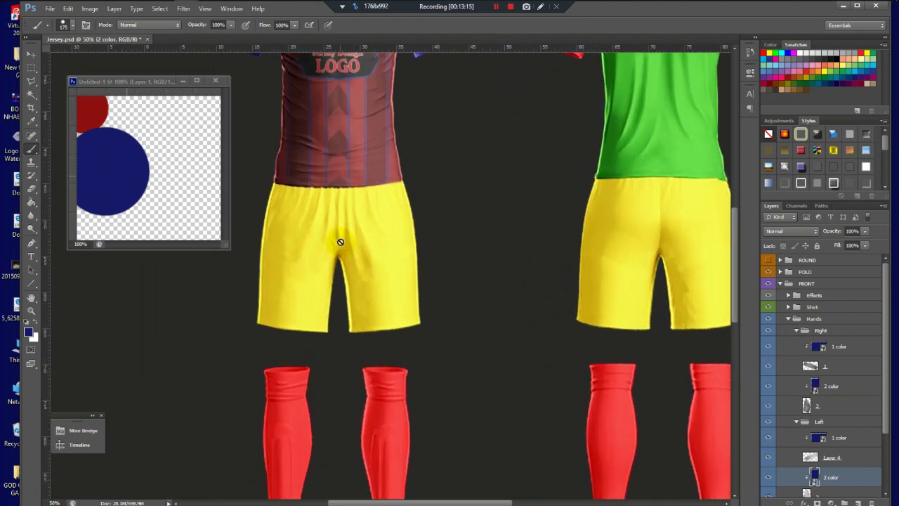
scroll(359, 247, "down", 2)
scroll(357, 234, "up", 2)
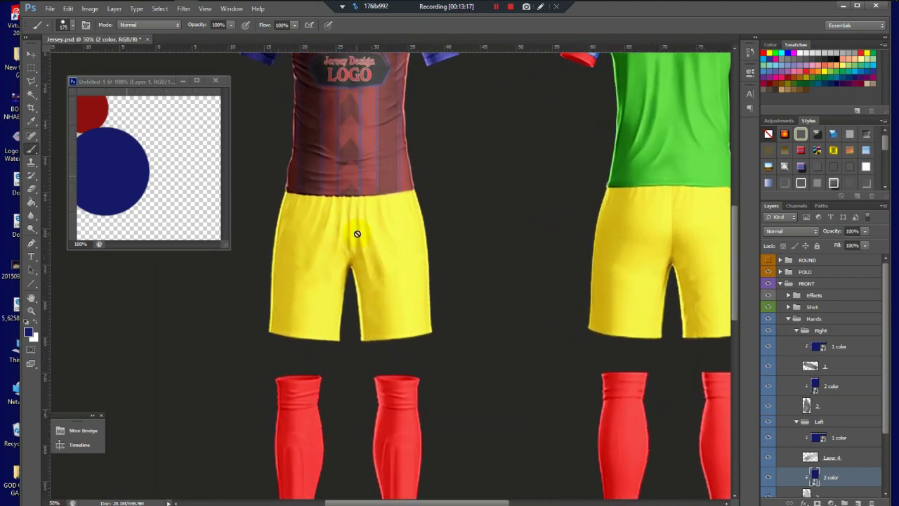
scroll(879, 411, "down", 1)
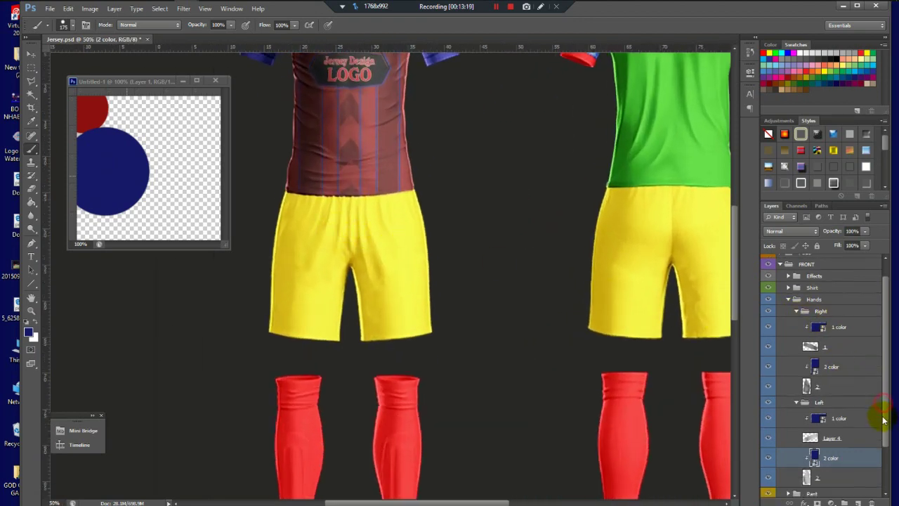
left_click(797, 312)
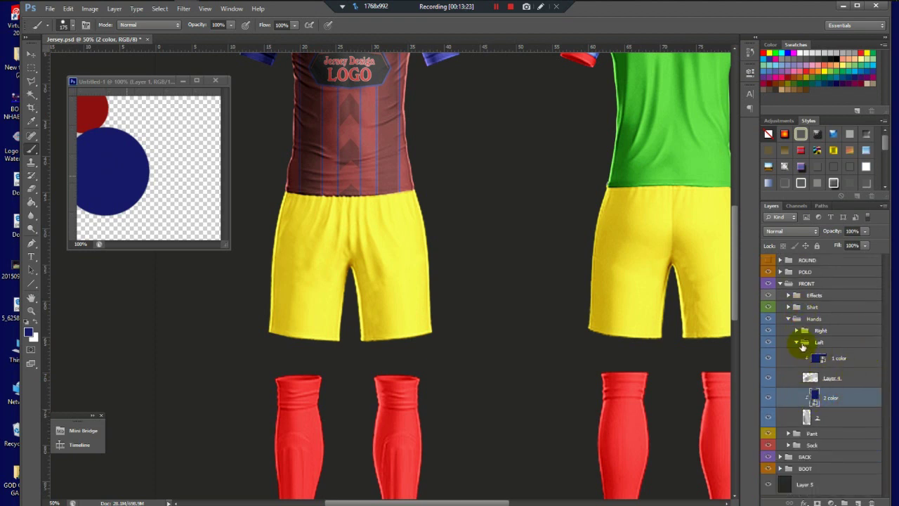
left_click(796, 342)
left_click(796, 356)
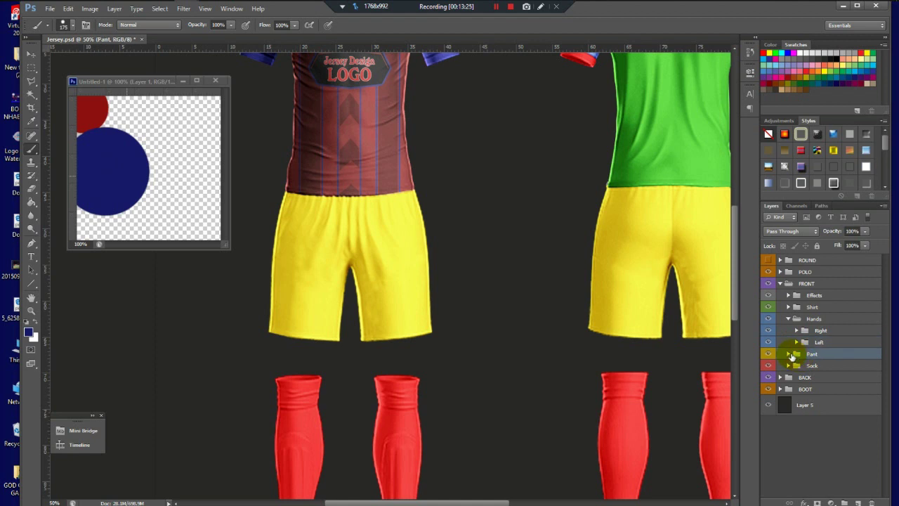
left_click(789, 354)
left_click(813, 375)
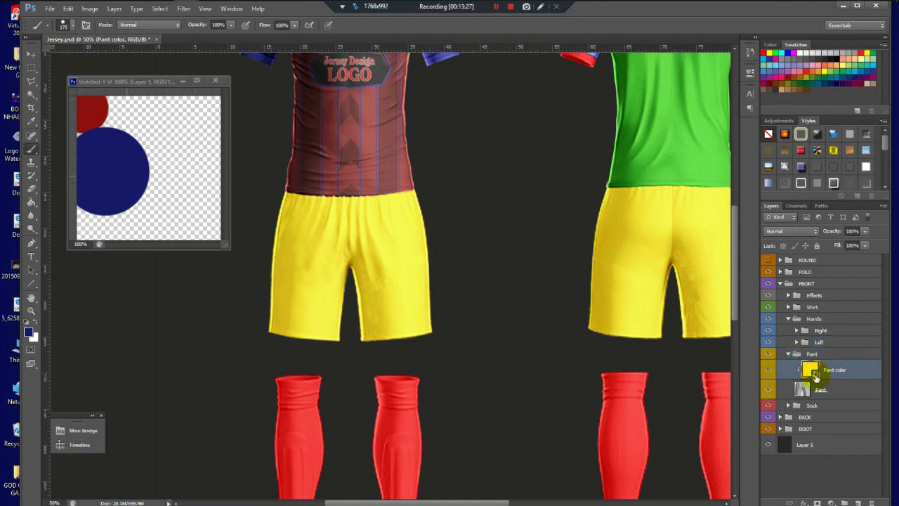
double_click(811, 371)
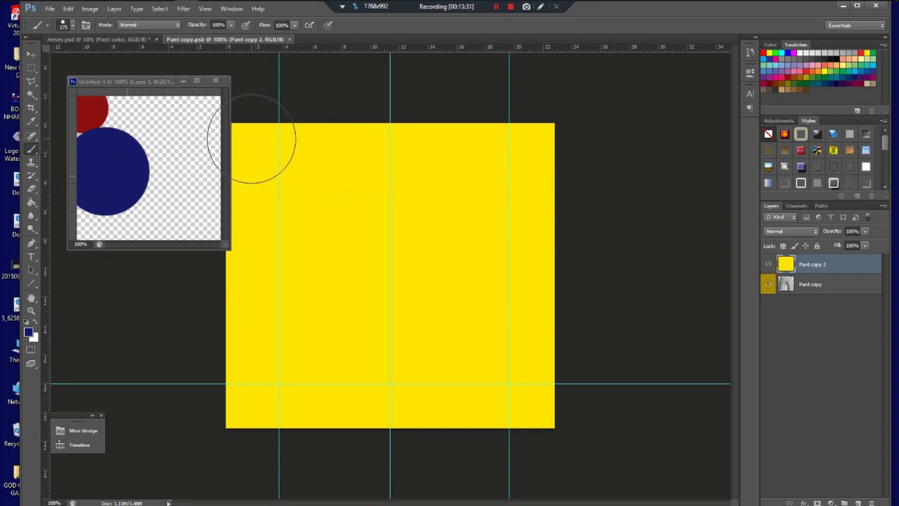
key("ctrl+minus")
left_click_drag(302, 175, 560, 173)
key("ctrl+z")
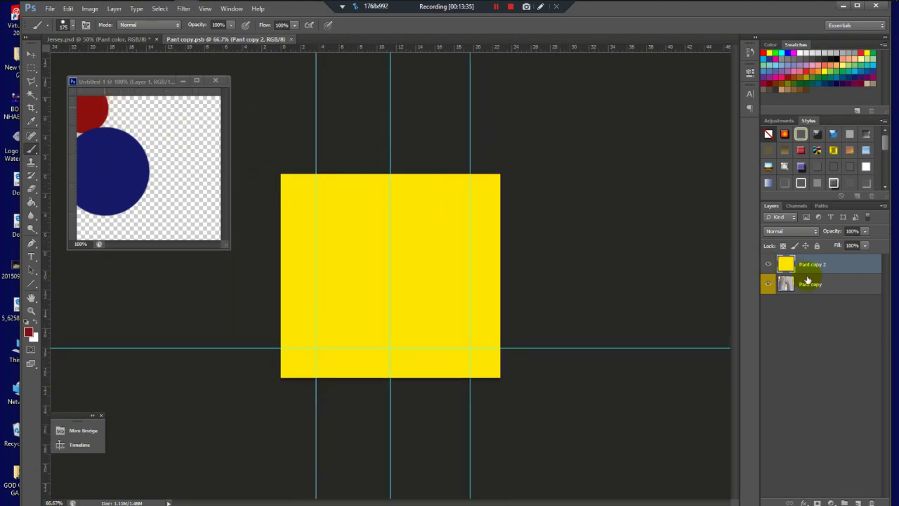
- Move the Pant copy layer above Pant copy 2, and paint Pant copy 2 solid with the dark blue sampled from the colour swatch document
left_click_drag(799, 288, 803, 264)
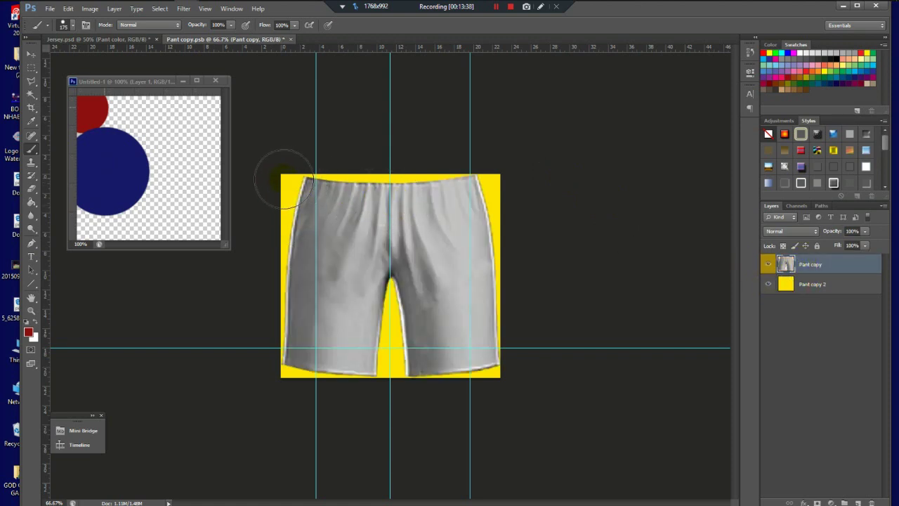
left_click(815, 284)
left_click(124, 164, "alt")
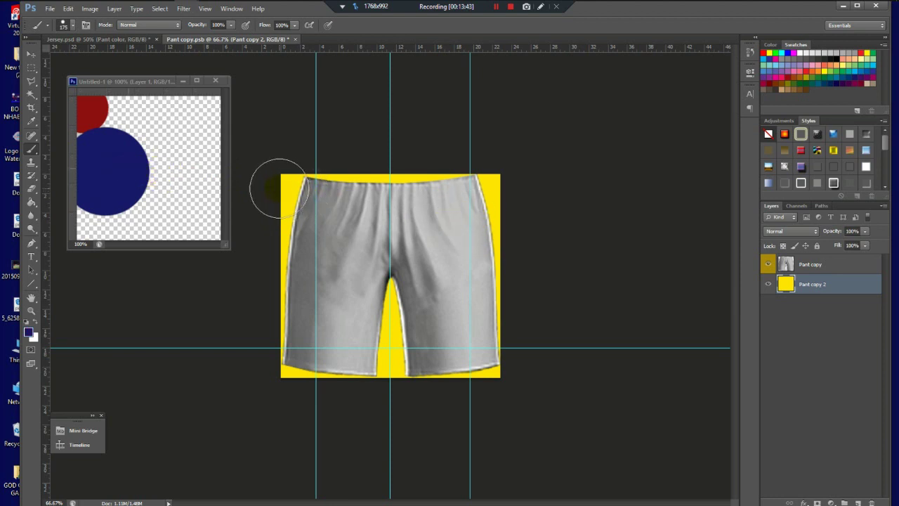
mouse_move(279, 188)
left_mouse_down()
mouse_move(532, 177)
mouse_move(238, 204)
mouse_move(257, 222)
mouse_move(479, 228)
mouse_move(292, 241)
mouse_move(313, 270)
mouse_move(570, 336)
mouse_move(450, 342)
mouse_move(297, 291)
mouse_move(343, 309)
mouse_move(309, 392)
mouse_move(398, 363)
mouse_move(690, 375)
left_mouse_up()
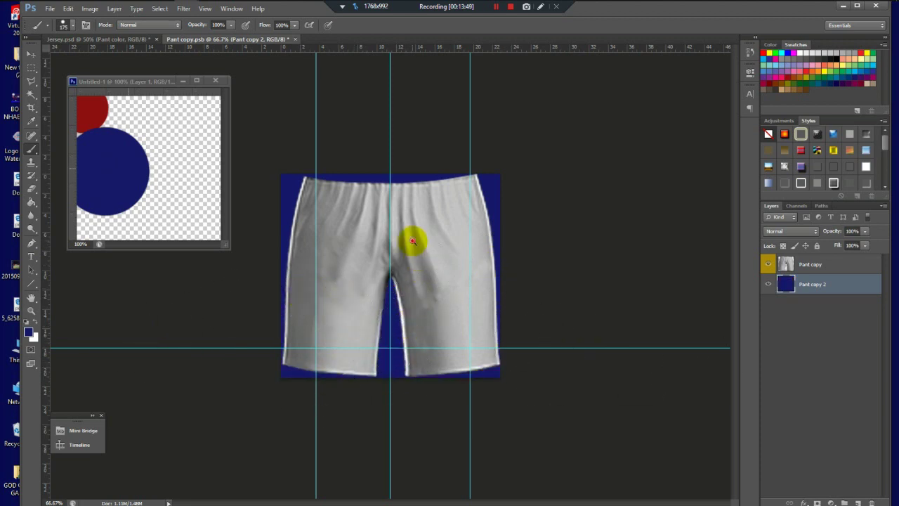
key("ctrl+plus")
key("ctrl+minus")
key("ctrl+plus")
key("ctrl+minus")
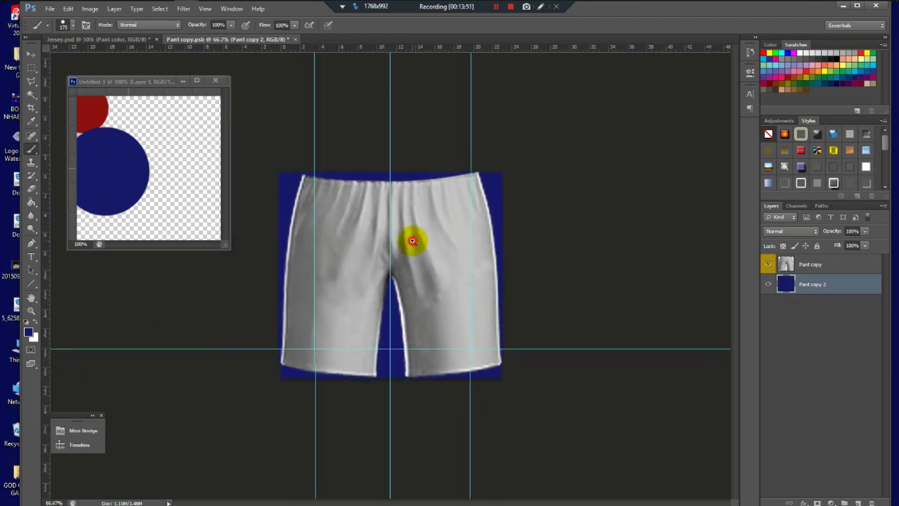
key("ctrl+plus")
key("ctrl+minus")
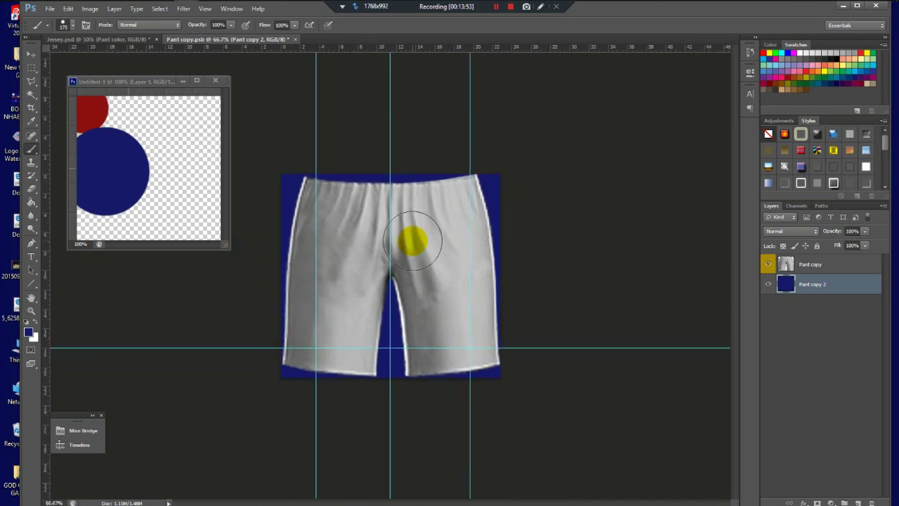
- Place the shield-shaped jersey design image from the logo folder into the shorts artwork and move its layer above Pant copy
mouse_move(182, 7)
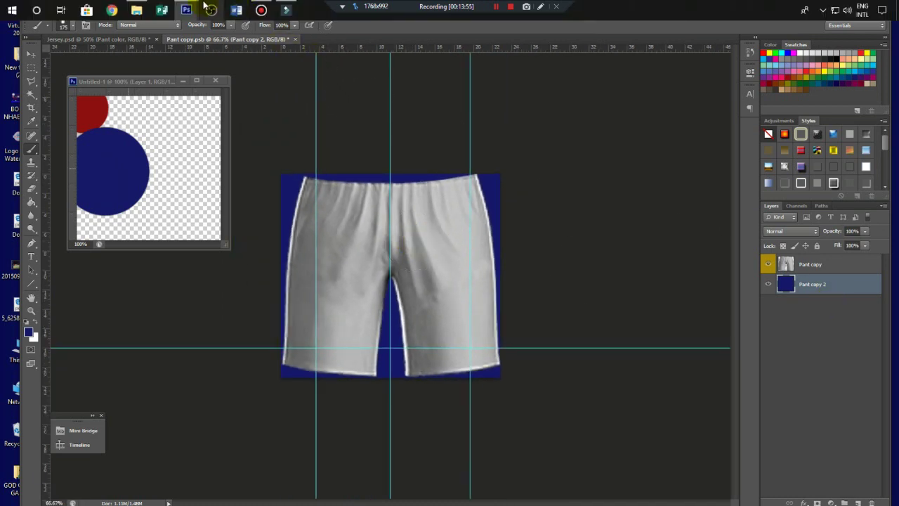
left_click(152, 9)
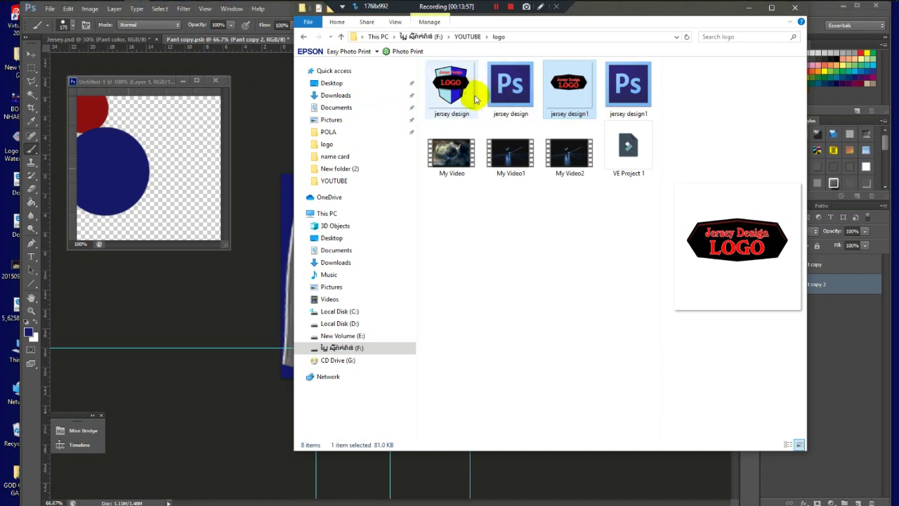
left_click_drag(472, 89, 298, 315)
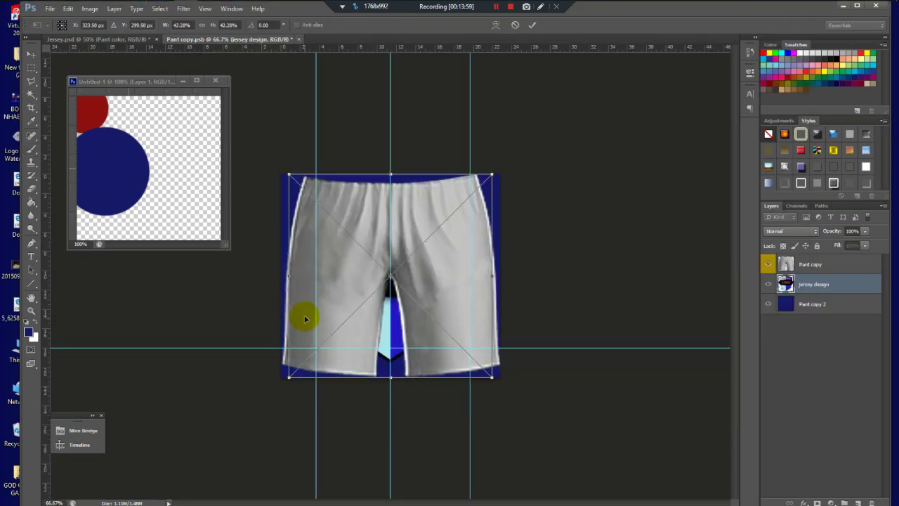
left_click(822, 283)
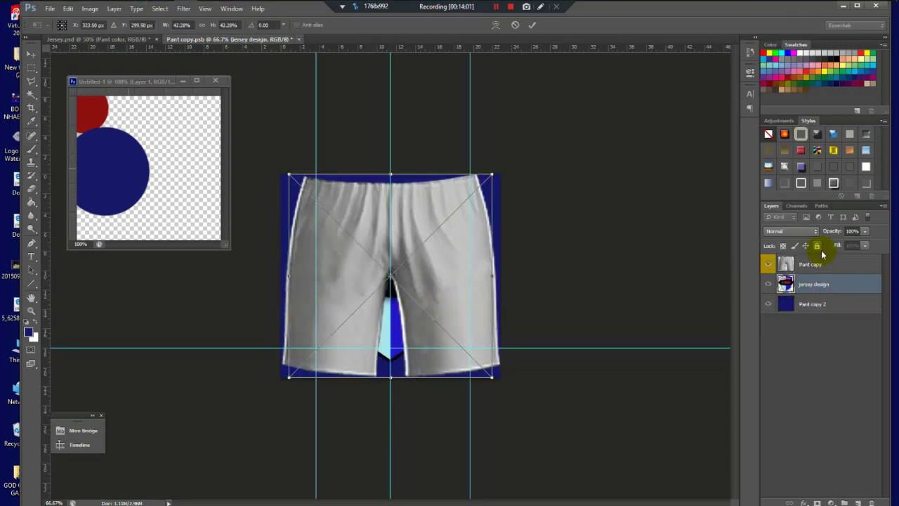
key("Return")
left_click_drag(839, 285, 836, 260)
- Scale the jersey design badge down to a small emblem near the hem of the left-hand shorts leg, centred on the vertical guide
key("ctrl+t")
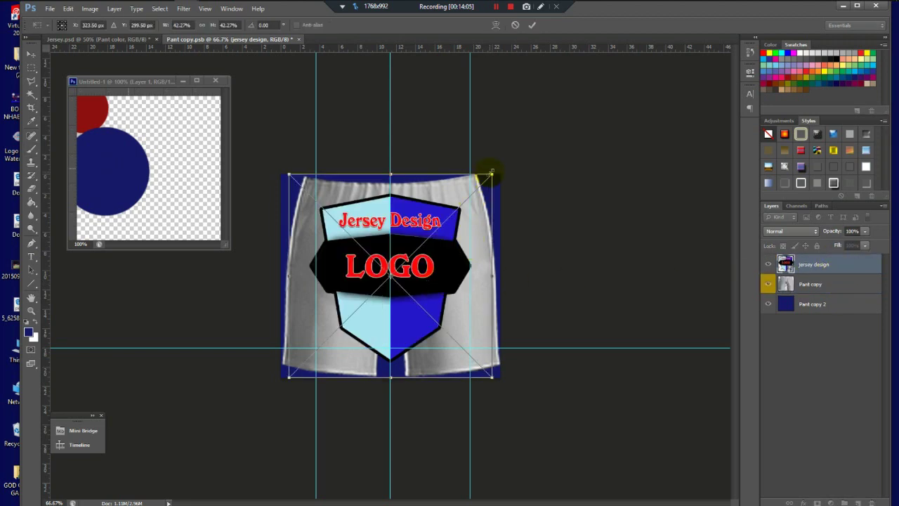
left_click_drag(489, 172, 268, 392)
left_click(328, 329)
left_click(328, 328)
key("Return")
key("b")
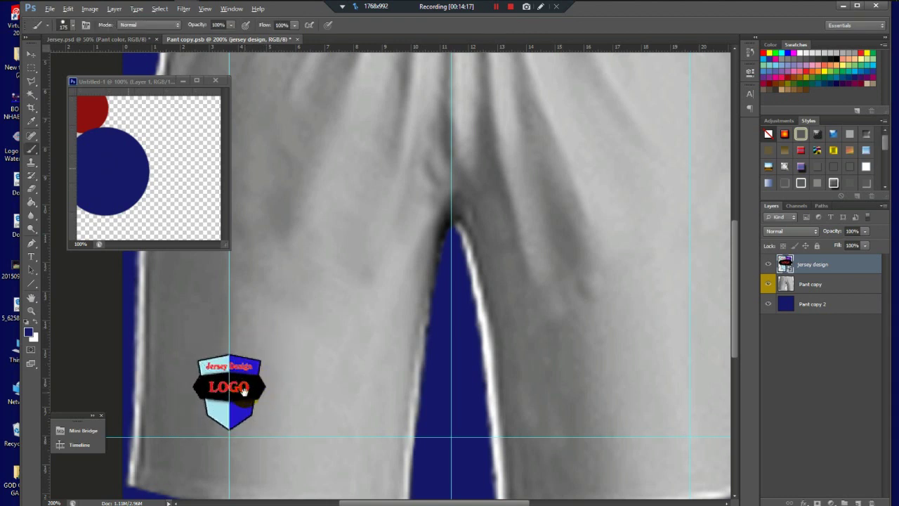
- Add the number 27 as 72 pt dark blue text on the lower part of the right-hand shorts leg
key("ctrl+minus")
scroll(281, 352, "down", 2)
scroll(287, 347, "up", 2)
scroll(288, 337, "down", 2)
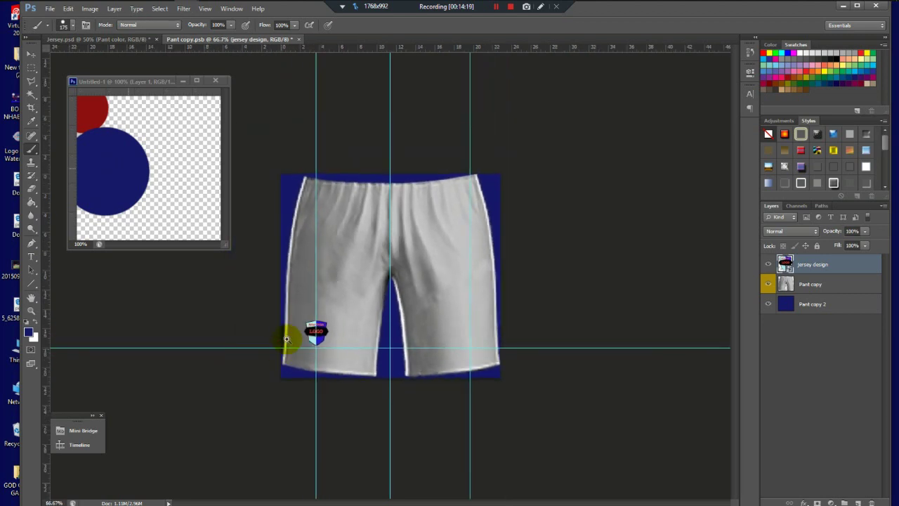
scroll(289, 330, "up", 2)
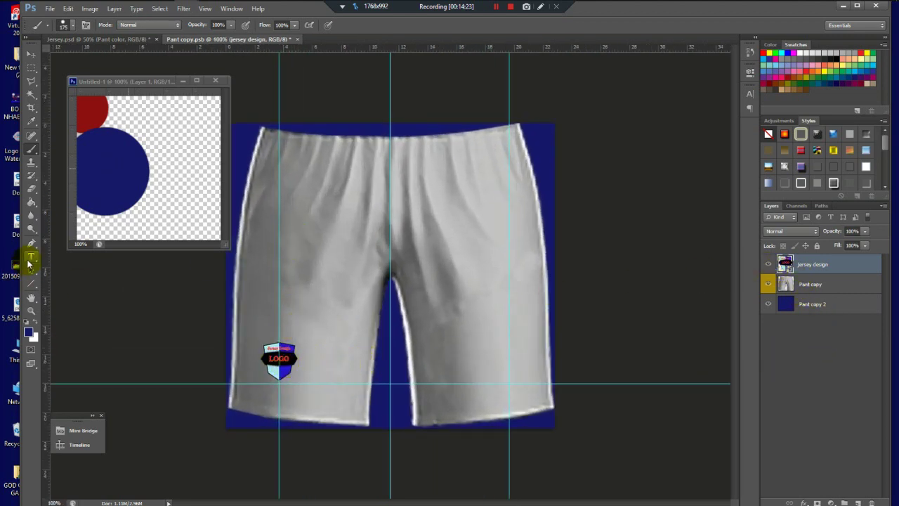
left_click(471, 364)
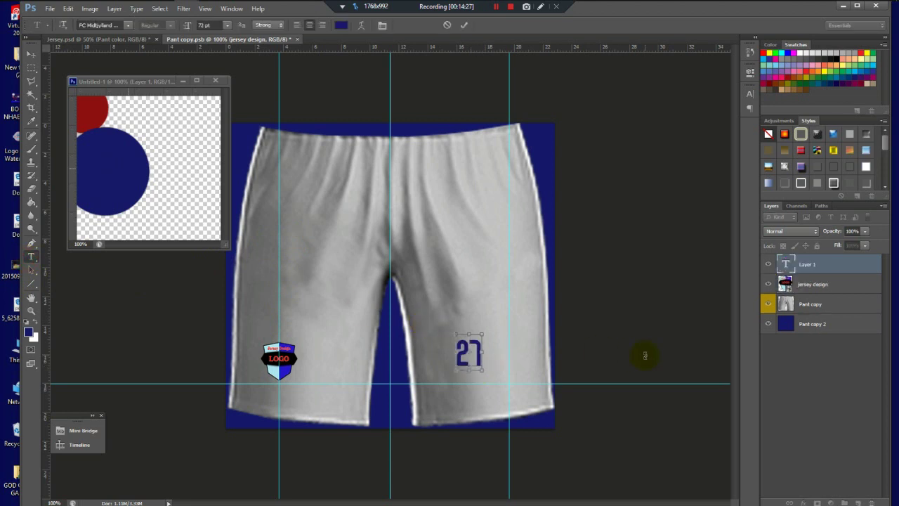
- Change the text color of the number 27 on the shorts to white
key("ctrl+a")
left_click(341, 25)
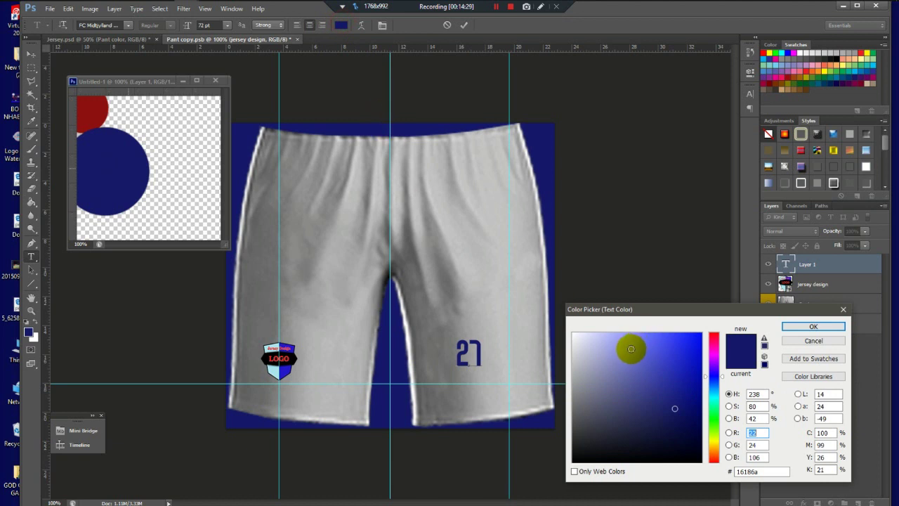
left_click(624, 348)
left_click_drag(646, 335, 484, 325)
left_click(813, 326)
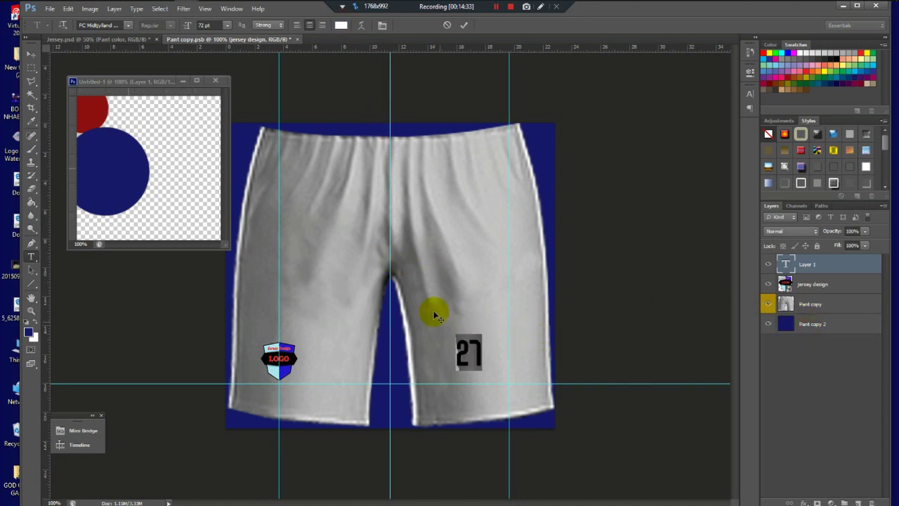
- Enlarge the 27 to about 143% width and 138% height, fitting its lower-right corner to the guide intersection
left_click(33, 57)
key("ctrl+t")
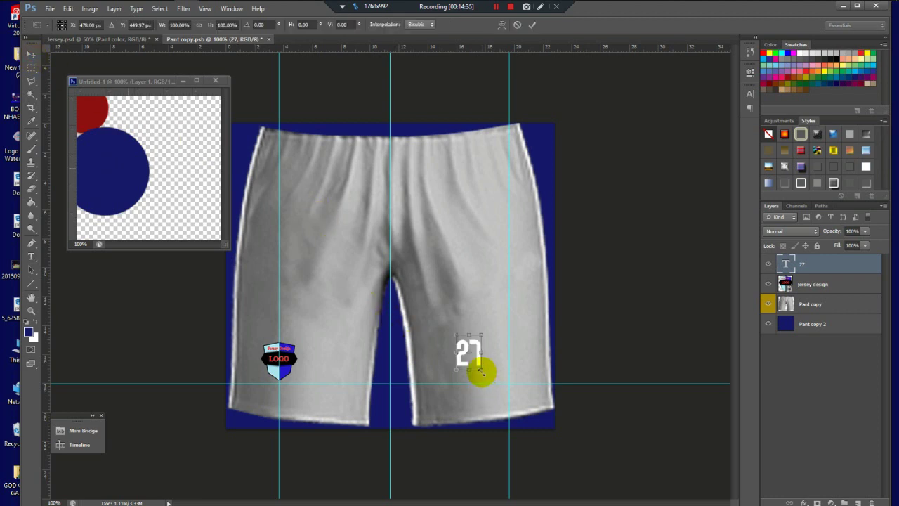
left_click_drag(481, 372, 508, 376)
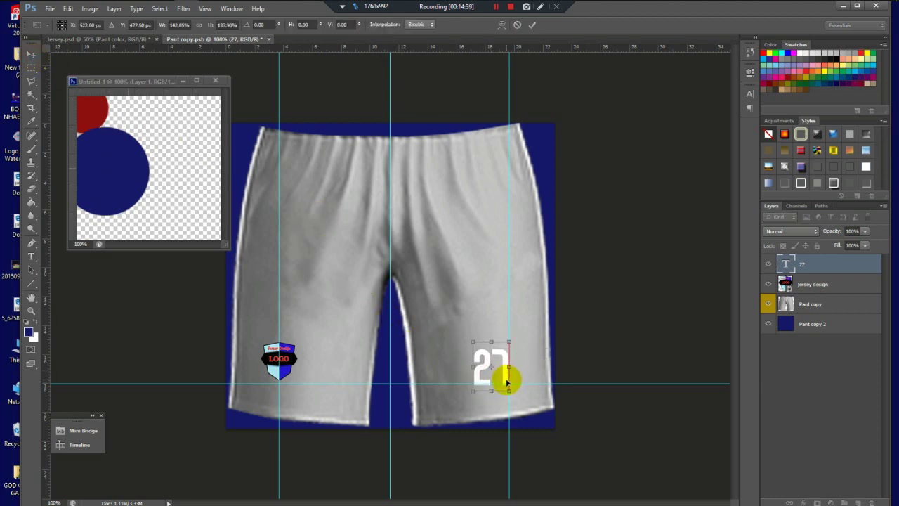
key("Return")
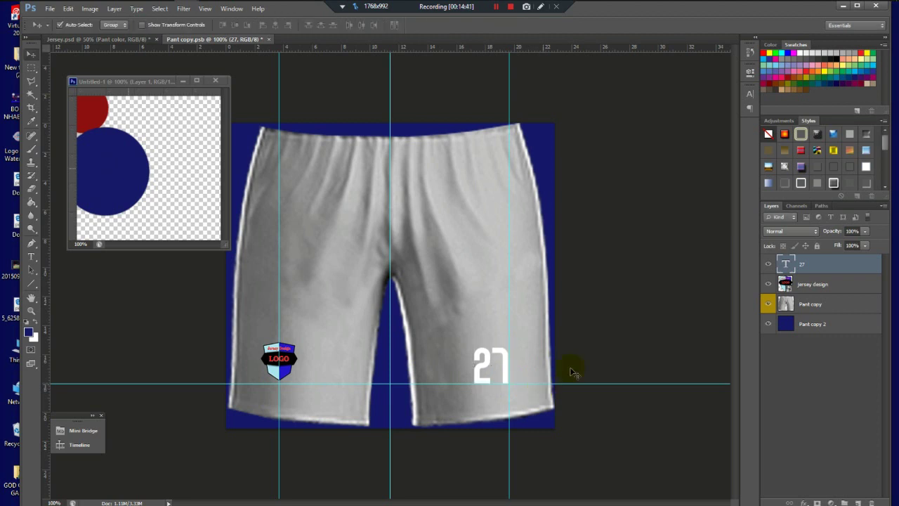
- Hide the Pant copy shading layer, and save and close Pant copy.psb
left_click(803, 303)
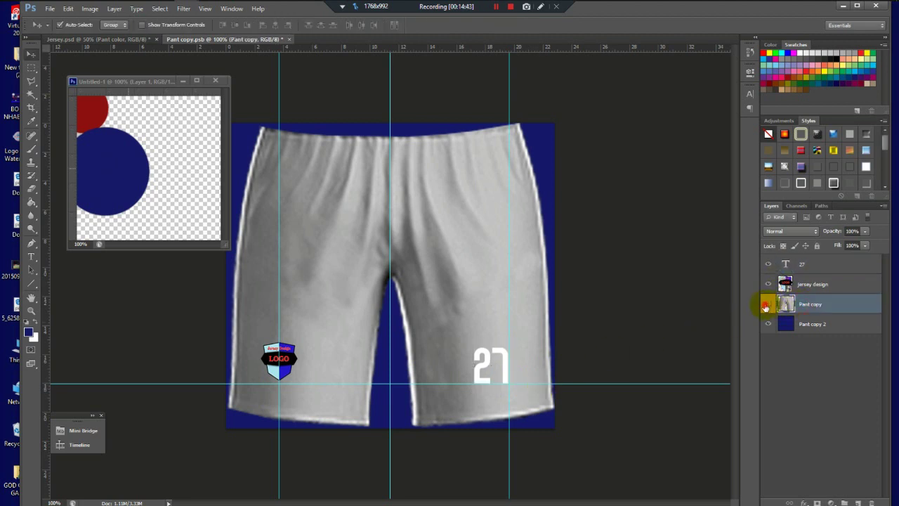
left_click(768, 304)
left_click(289, 39)
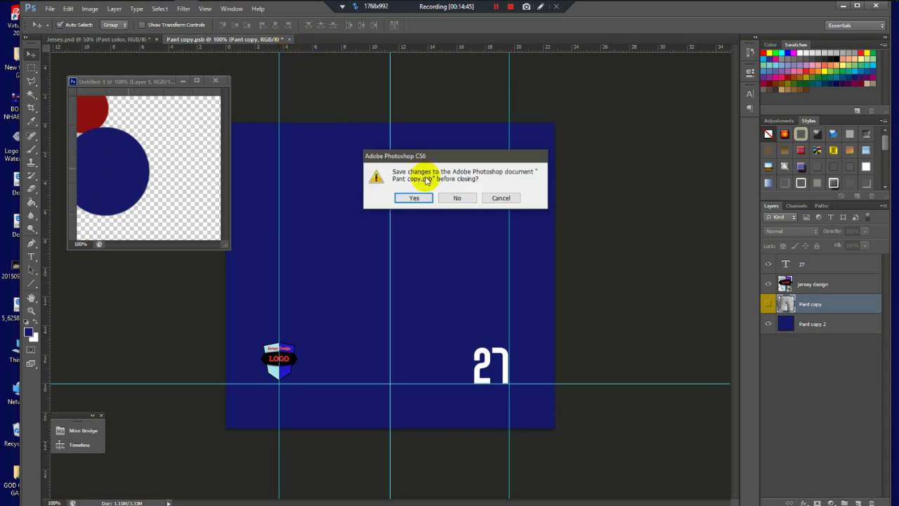
left_click(415, 196)
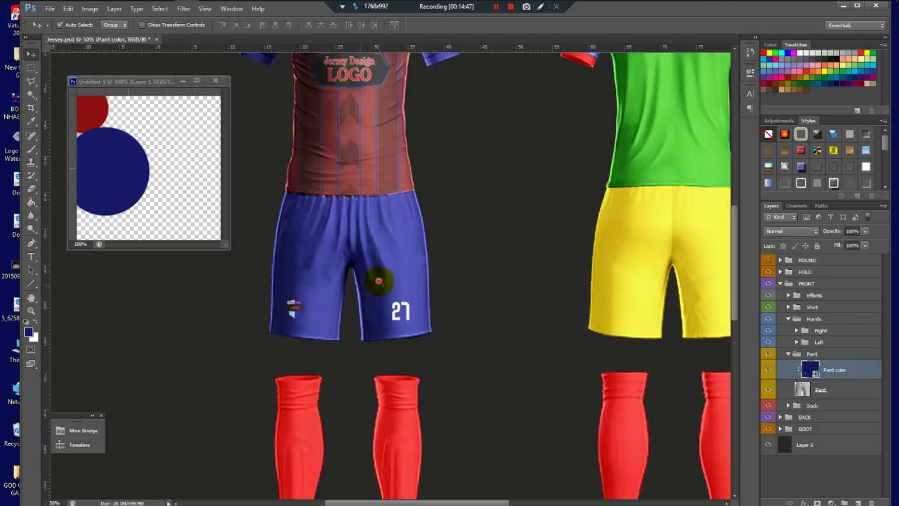
- Collapse the Pant group, expand the Sock group, and open the contents of the Sock Left color smart object
scroll(377, 274, "down", 1)
scroll(296, 282, "up", 1)
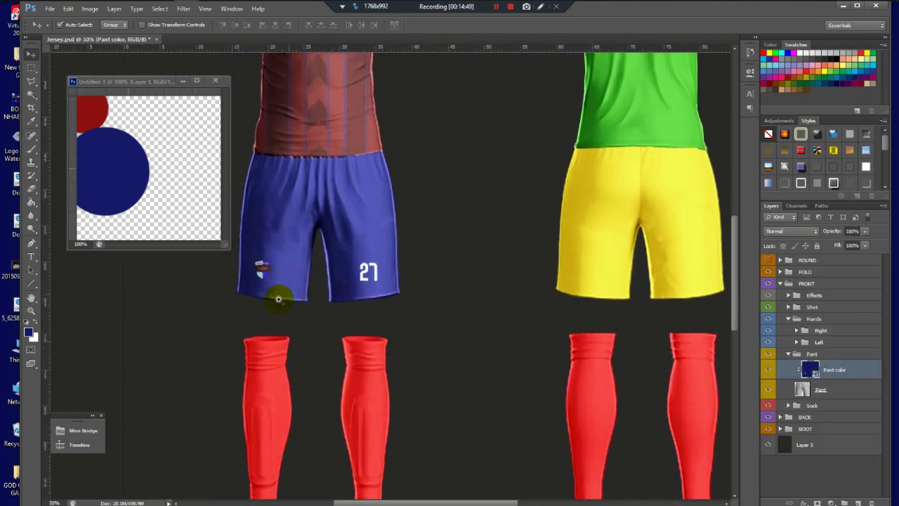
scroll(258, 264, "up", 1)
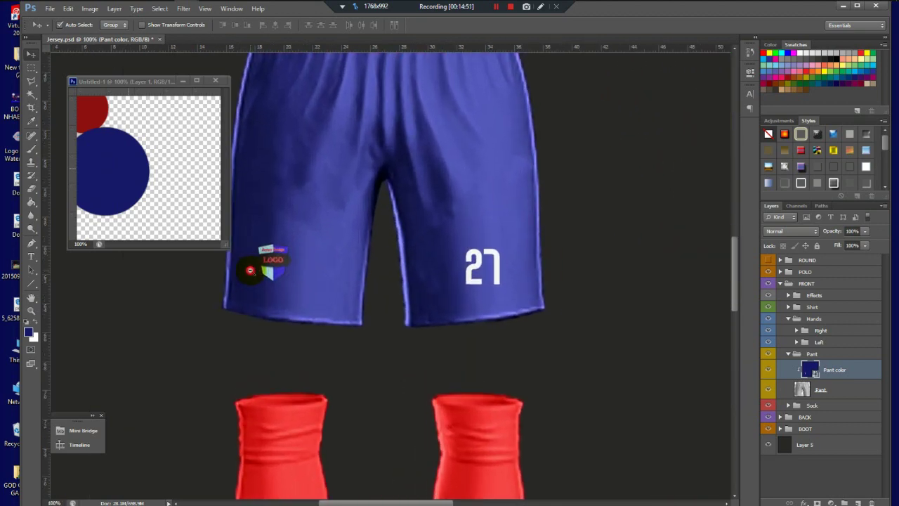
scroll(250, 269, "down", 1)
scroll(250, 269, "down", 4)
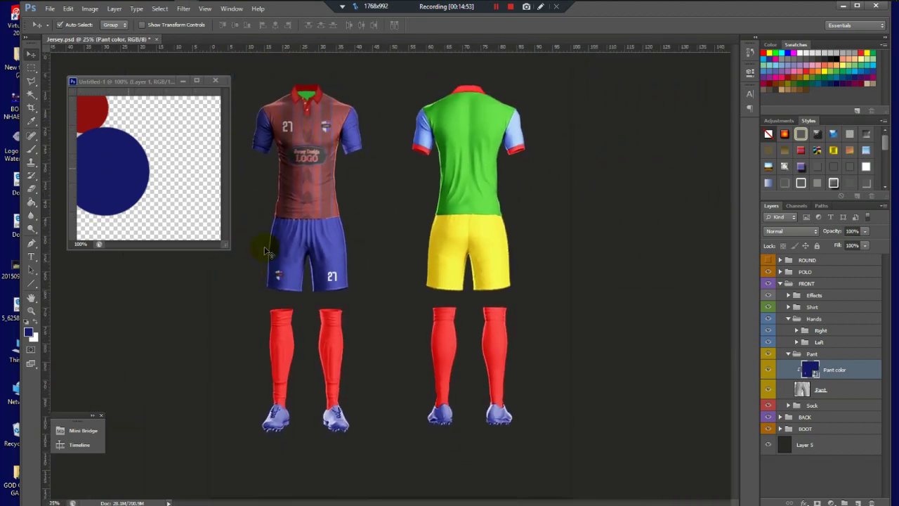
left_click(339, 350)
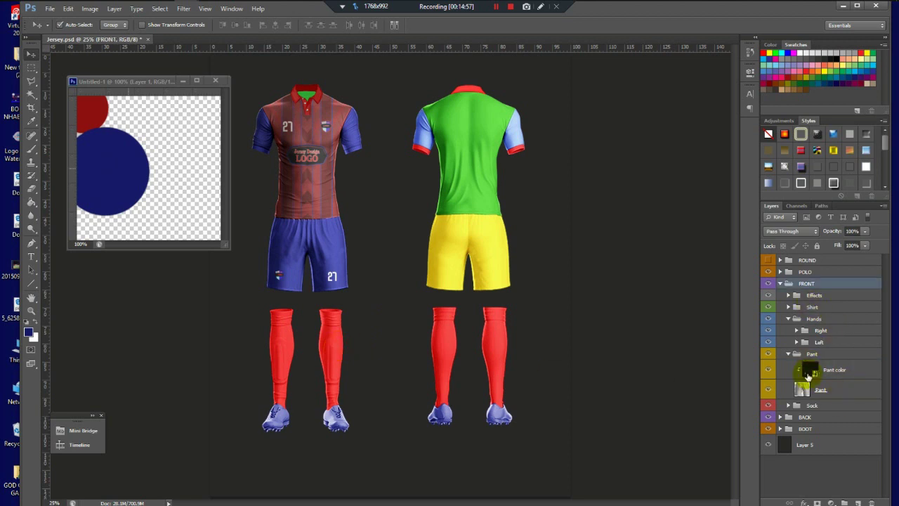
left_click(788, 354)
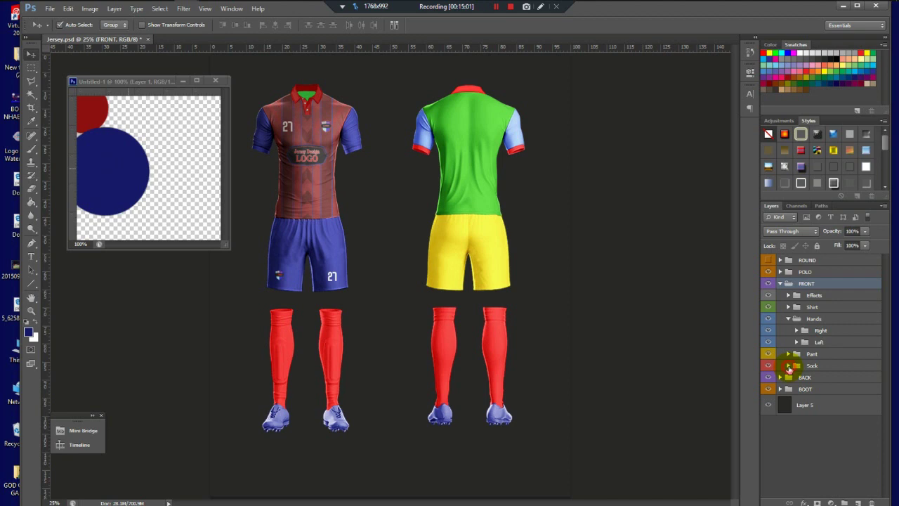
left_click(789, 365)
left_click(806, 381)
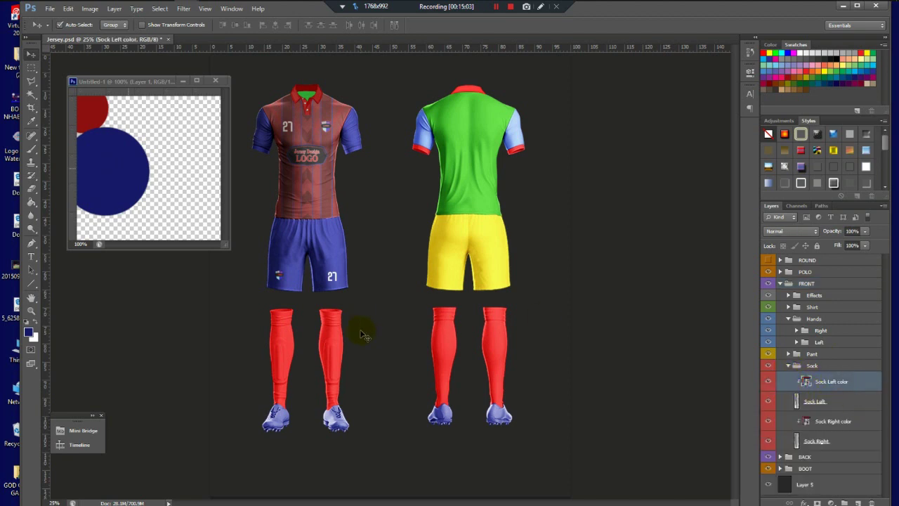
double_click(807, 381)
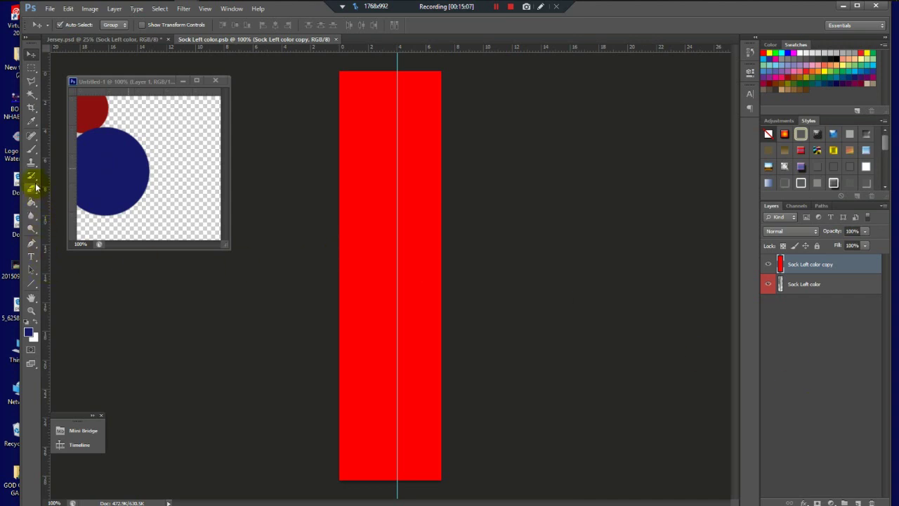
- Paint the whole Sock Left color copy layer with the dark red sampled from the circle in Untitled-1
left_click(31, 149)
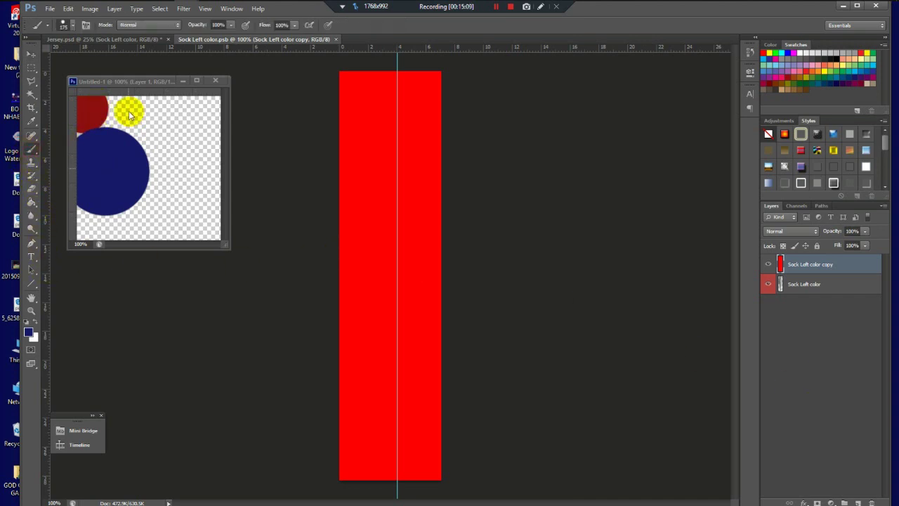
left_click(89, 108, "alt")
mouse_move(327, 110)
left_mouse_down()
mouse_move(385, 106)
mouse_move(295, 180)
mouse_move(341, 217)
mouse_move(381, 325)
mouse_move(406, 503)
mouse_move(414, 94)
left_mouse_up()
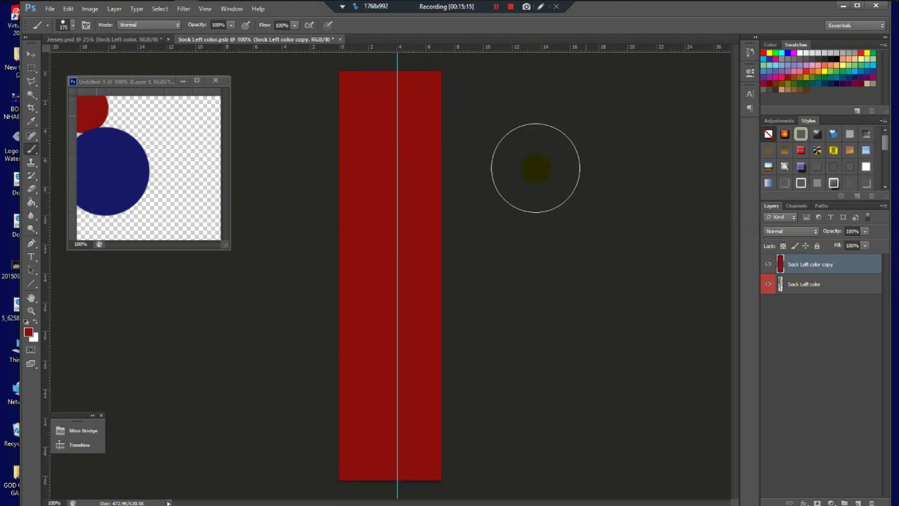
- Switch to File Explorer and place pattern image 7 from YOUTUBE's New folder (2) across the middle of the sock document
mouse_move(179, 5)
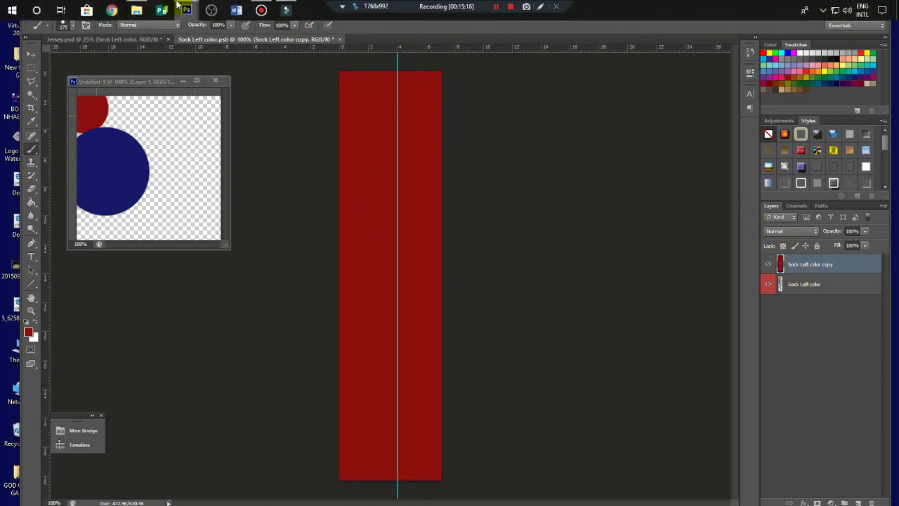
left_click(141, 12)
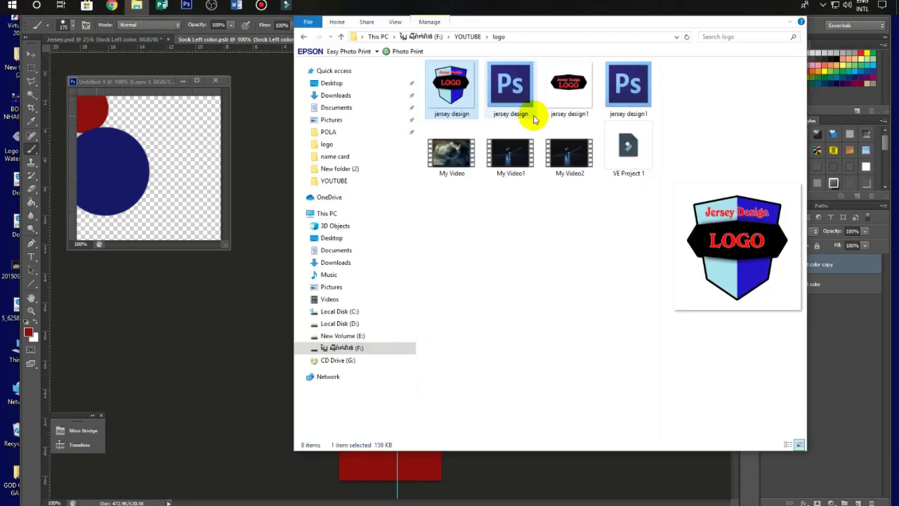
key("alt+Up")
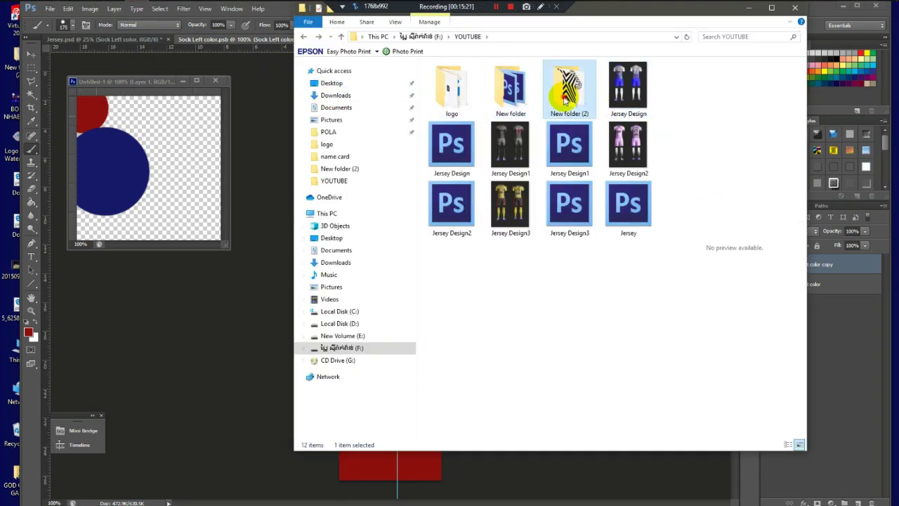
double_click(566, 88)
left_click(510, 140)
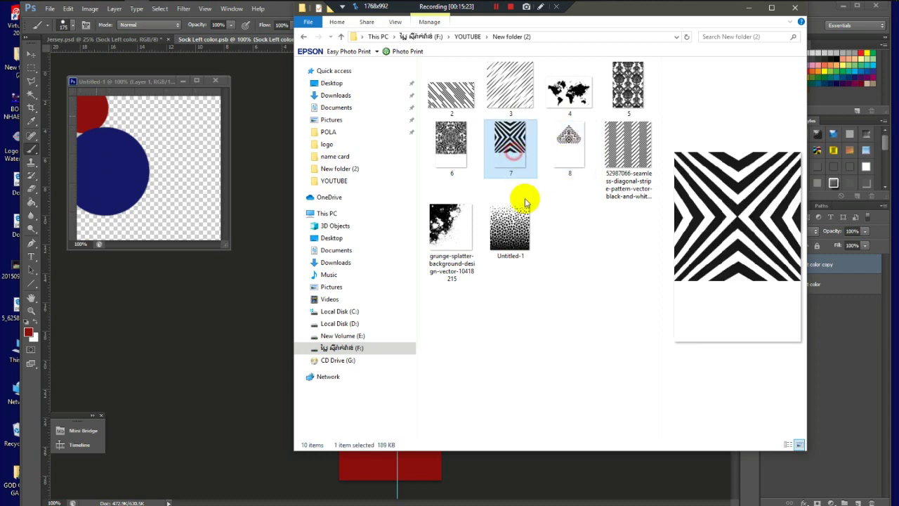
left_click_drag(516, 160, 339, 274)
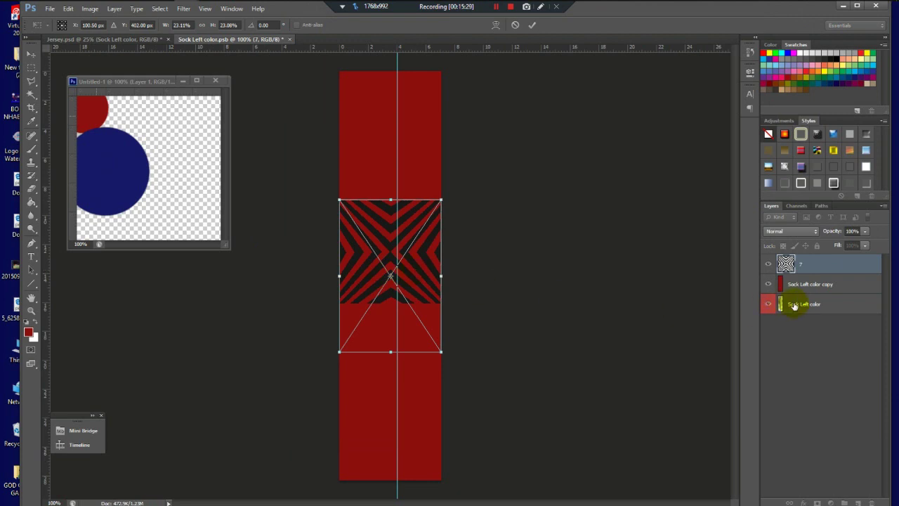
key("Return")
- Move the Sock Left color shading layer above the dark red Sock Left color copy layer
left_click_drag(799, 304, 803, 278)
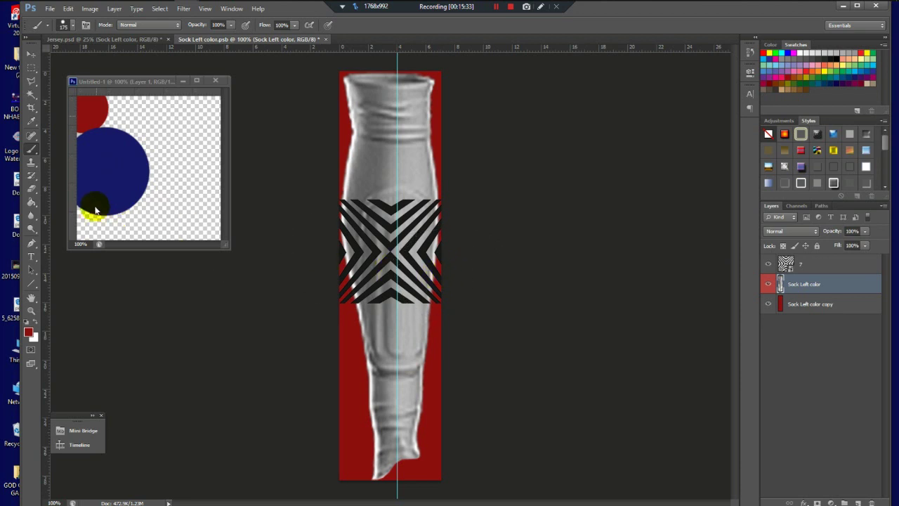
left_click(31, 54)
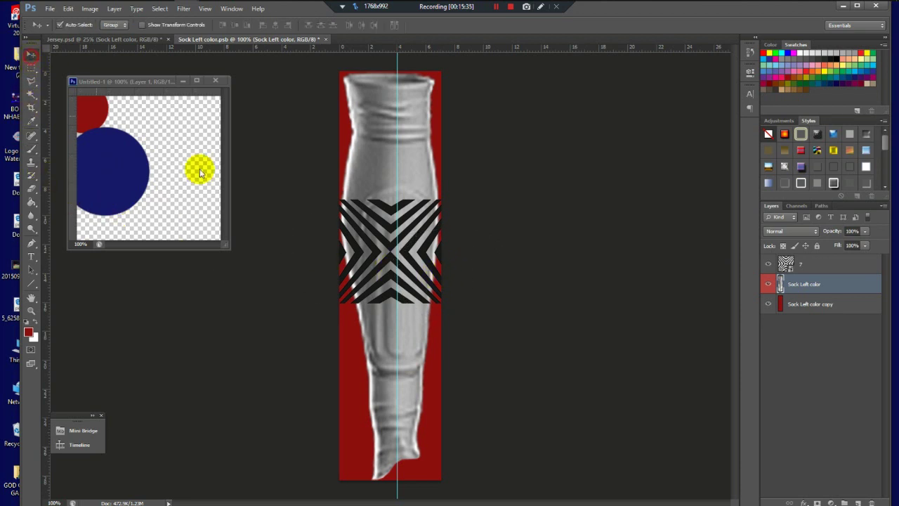
- Apply a Color Overlay to pattern layer 7 using the navy 16186a sampled from the blue circle
left_click(414, 262)
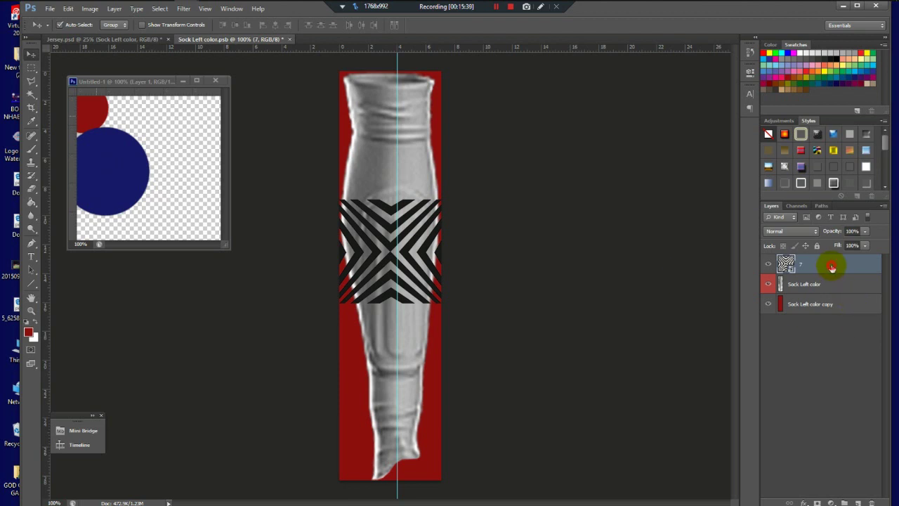
left_click_drag(831, 267, 775, 266)
double_click(763, 271)
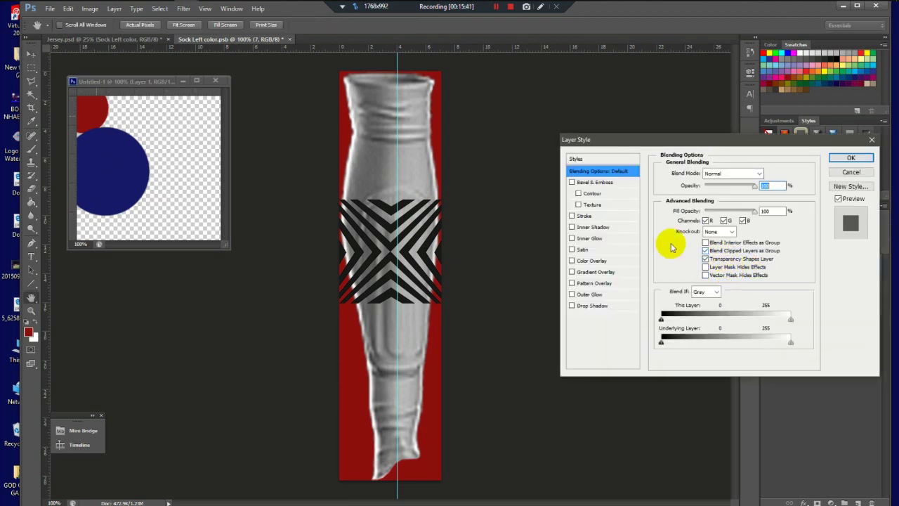
left_click(571, 261)
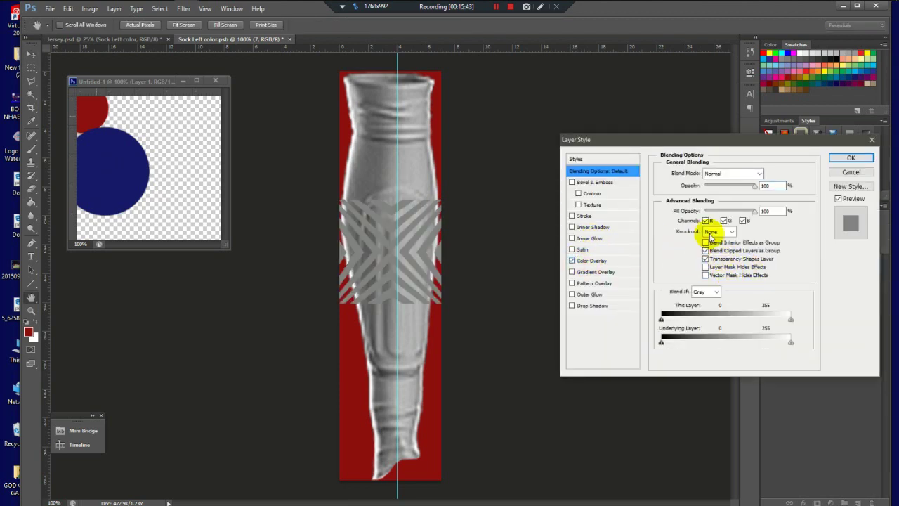
left_click(613, 263)
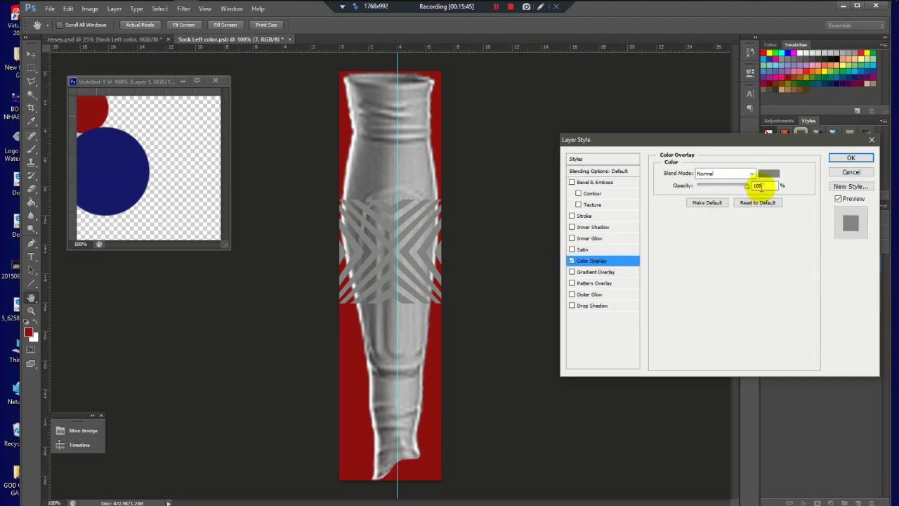
left_click(765, 176)
left_click(122, 188)
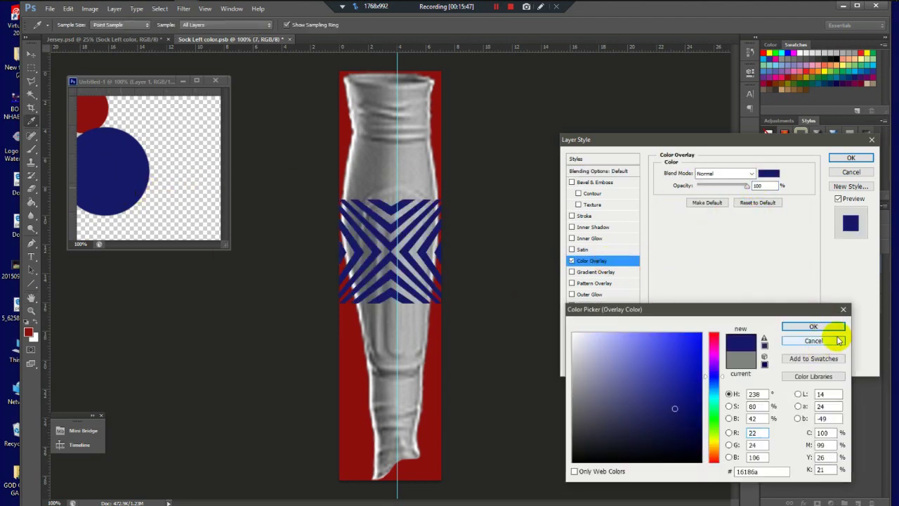
left_click(813, 327)
left_click(850, 157)
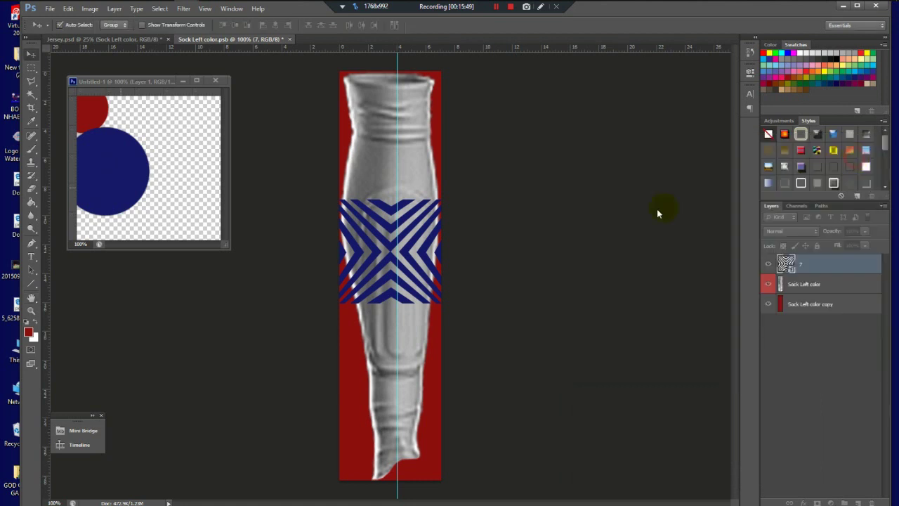
- Hide the Sock Left color shading layer, and save and close Sock Left color.psb
left_click(767, 304)
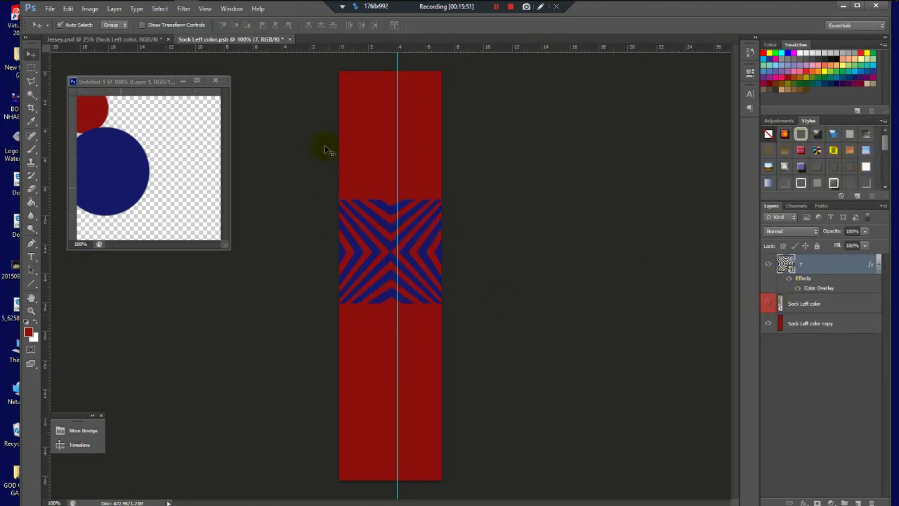
left_click(290, 40)
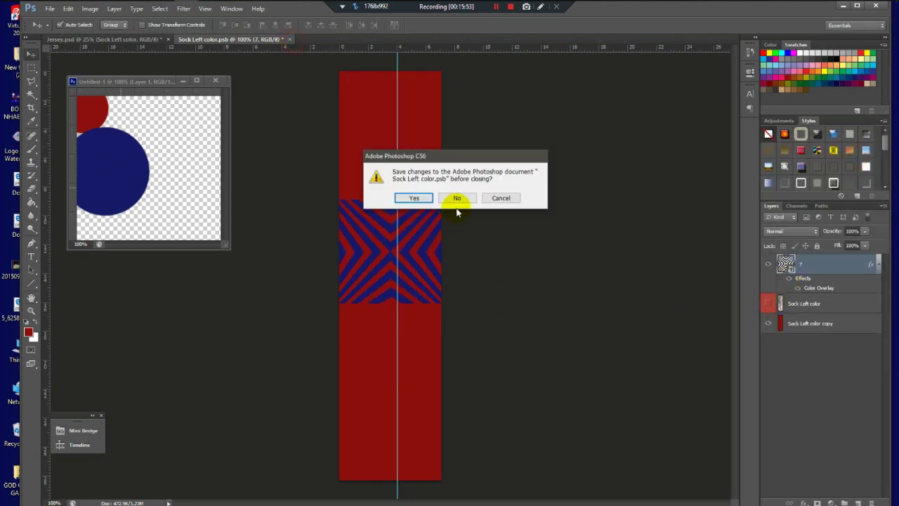
left_click(415, 199)
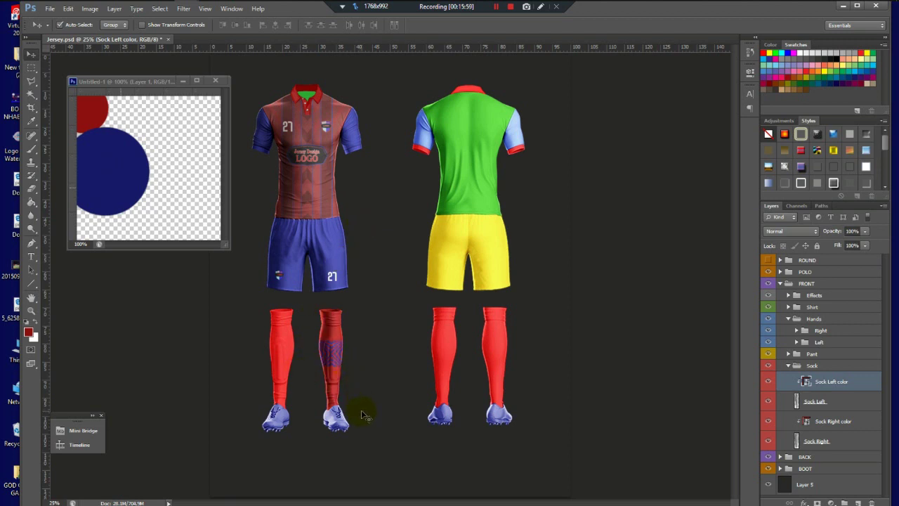
- Undo the smart object update of the front left sock in Jersey.psd
scroll(340, 380, "up", 2)
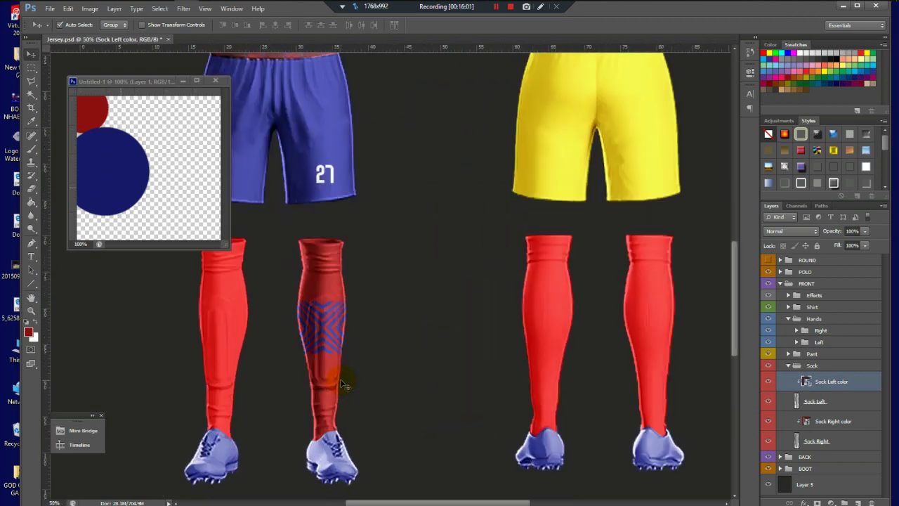
key("ctrl+z")
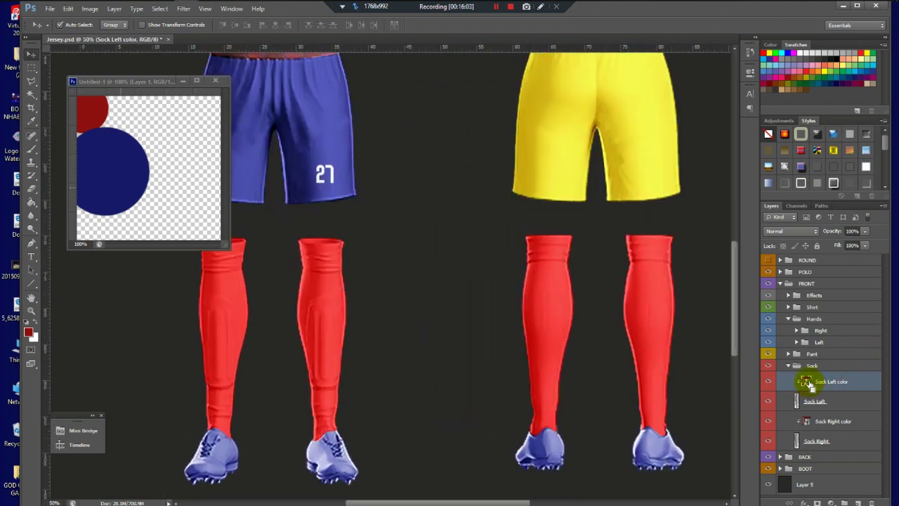
- Restore the undone front sock update, and in Sock Left color.psb show the shading layer and stretch pattern layer 7 wider to the right
key("ctrl+z")
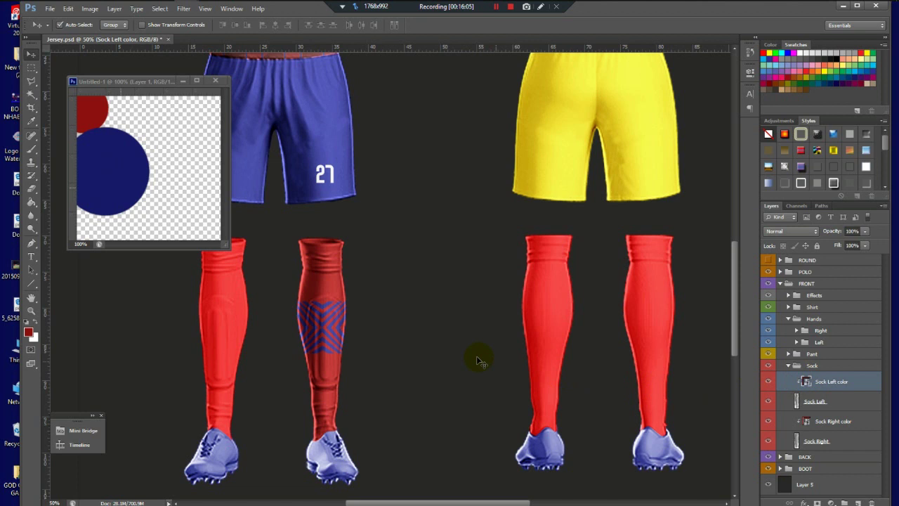
double_click(804, 381)
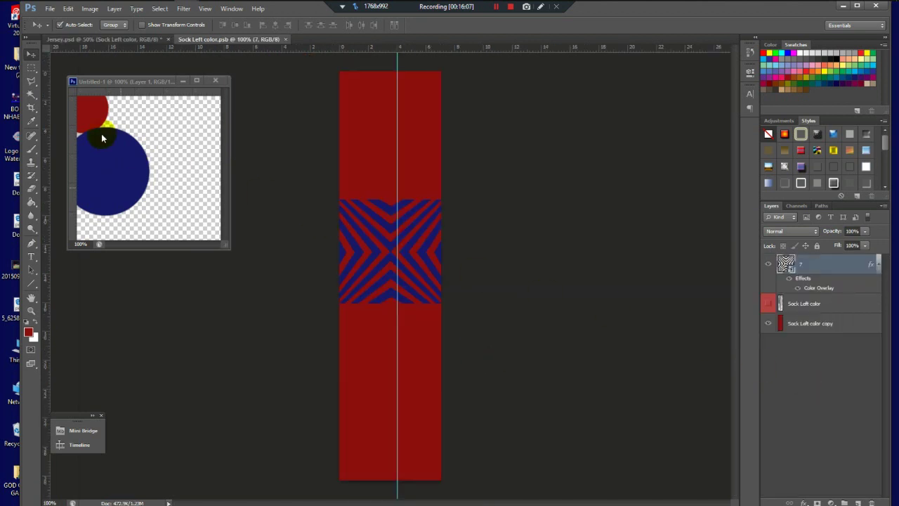
left_click(769, 302)
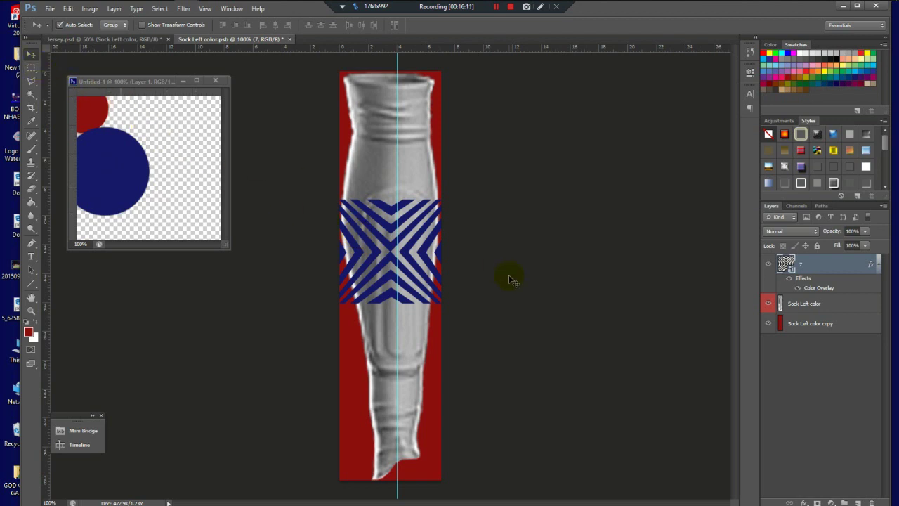
key("ctrl+t")
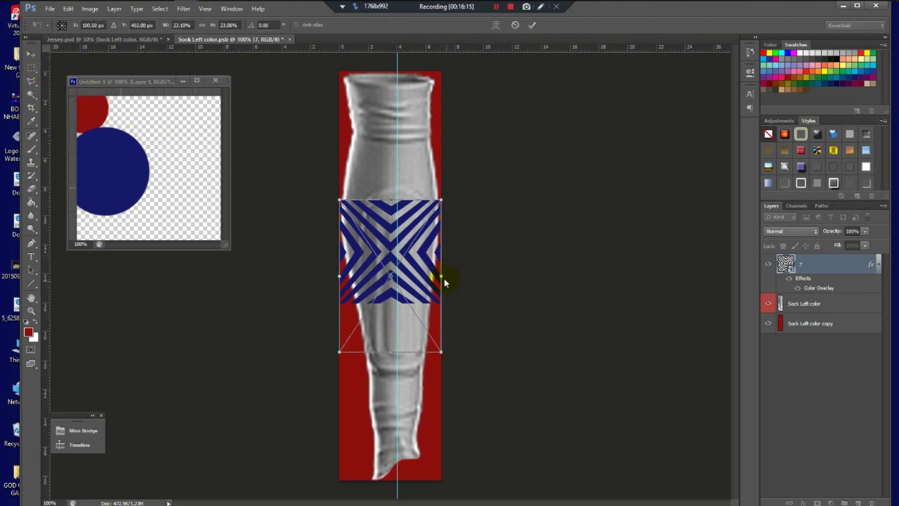
left_click_drag(440, 276, 468, 279)
key("Return")
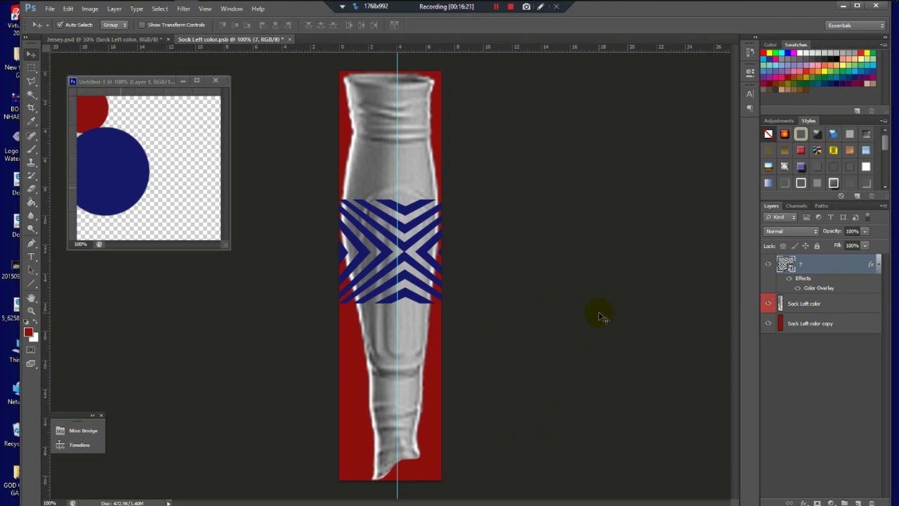
- Save and close Sock Left color.psb, and reopen it to hide the shading layer and save it again
left_click(289, 39)
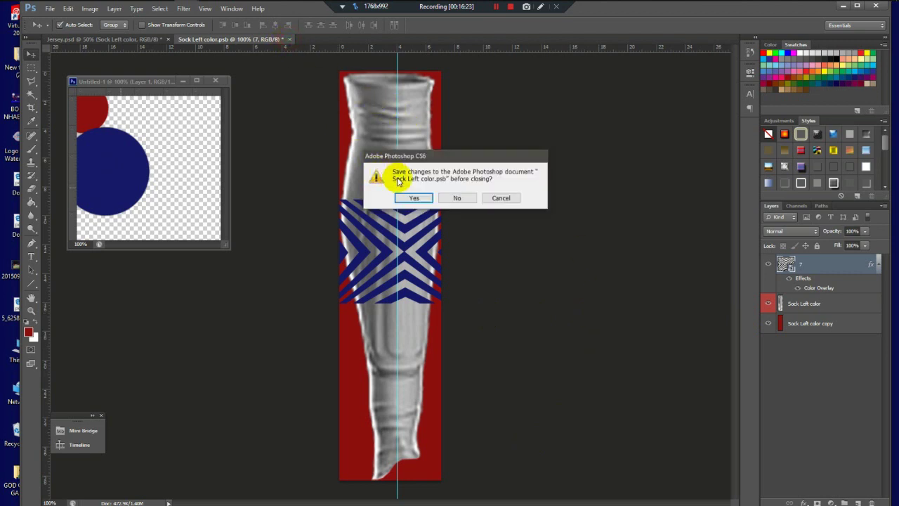
left_click(405, 195)
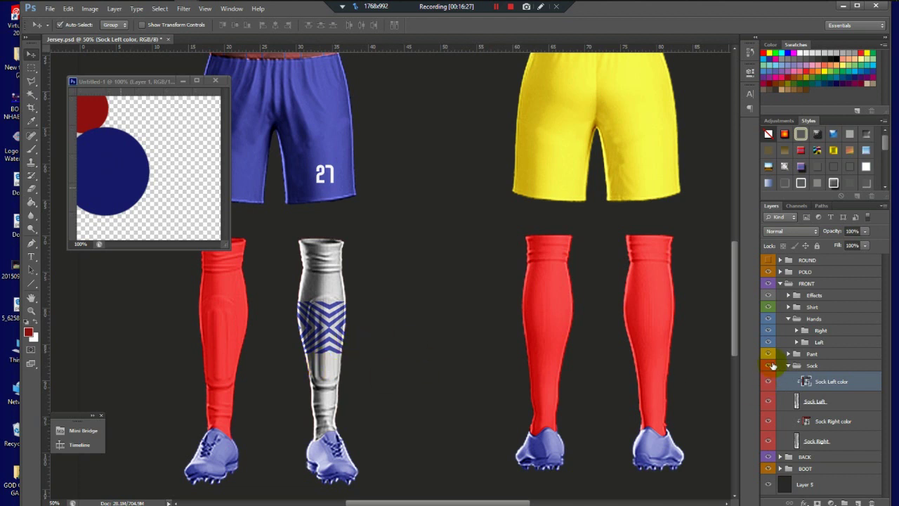
left_click(806, 382)
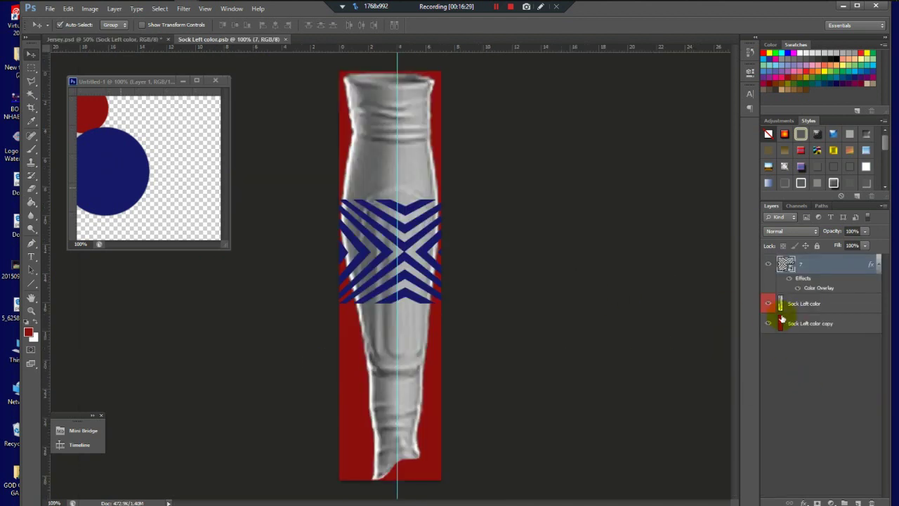
left_click(770, 306)
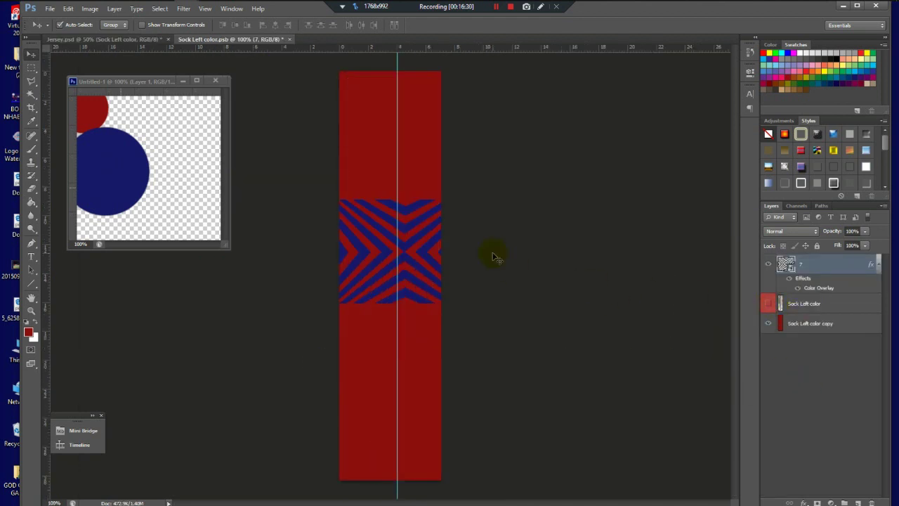
left_click(288, 40)
left_click(411, 196)
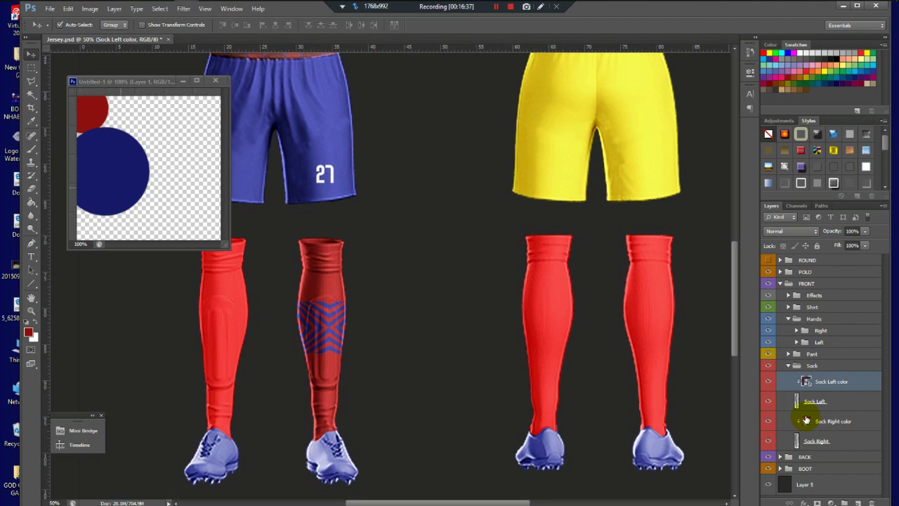
- Copy pattern layer 7 and the dark red Sock Left color copy layer from Sock Left color.psb into Sock Right color.psb
double_click(806, 421)
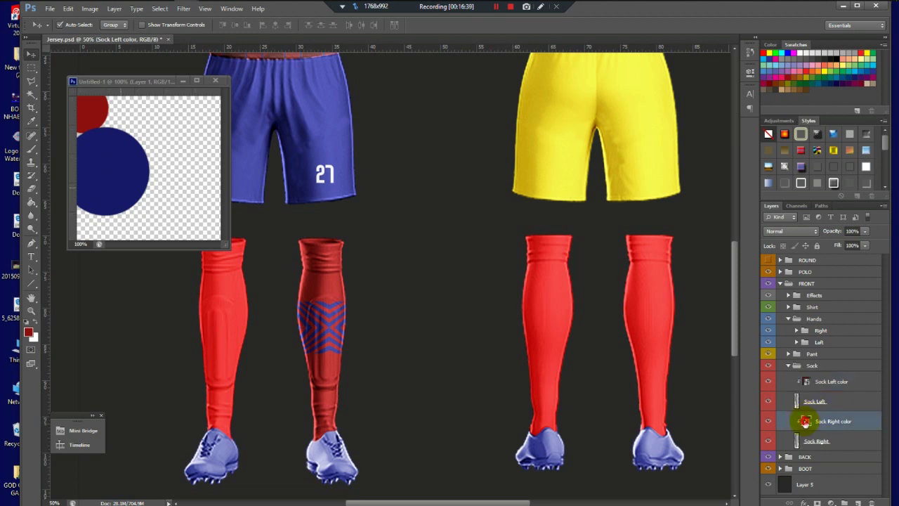
left_click(803, 284)
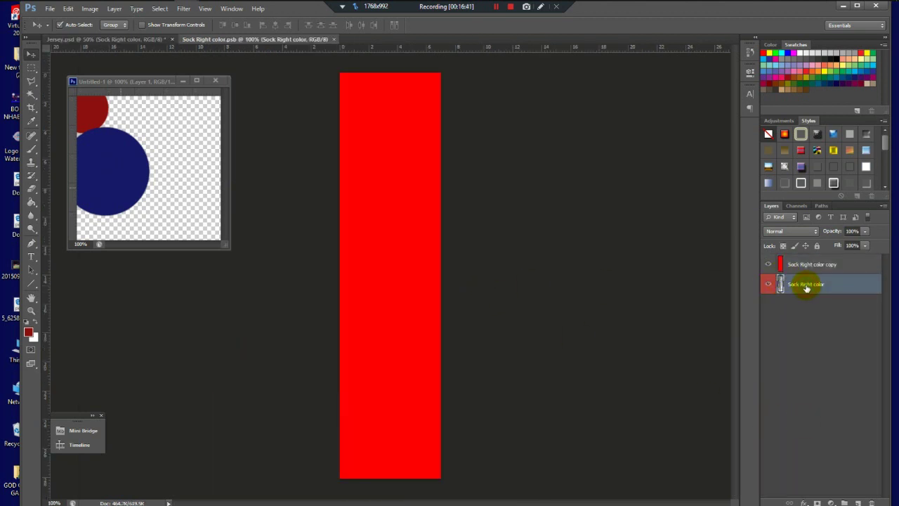
left_click(151, 39)
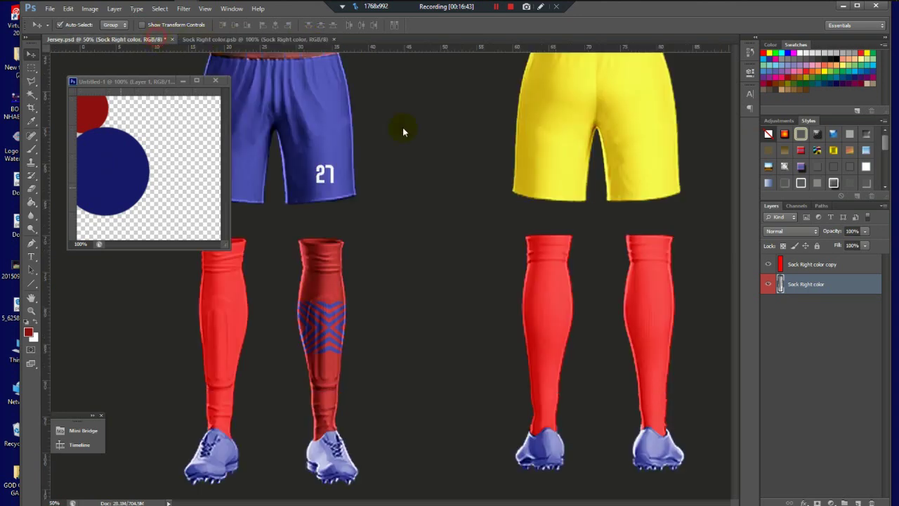
left_click(808, 381)
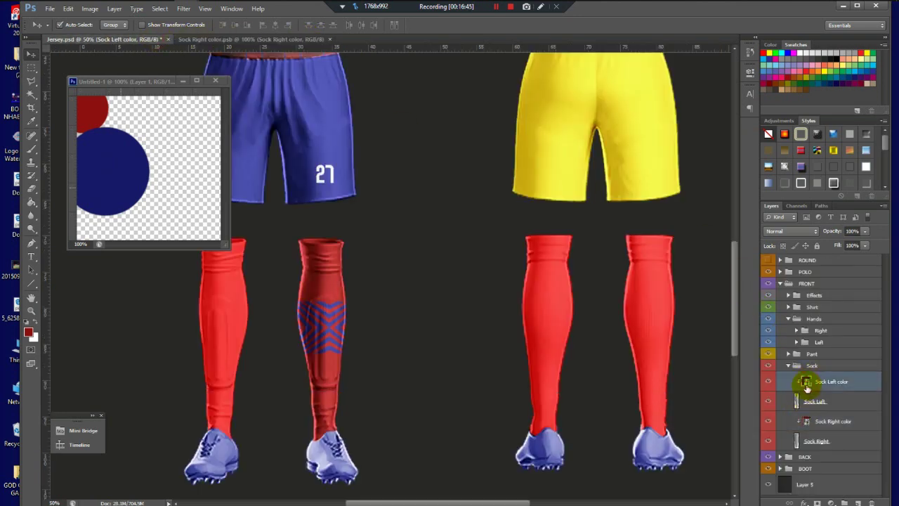
double_click(806, 383)
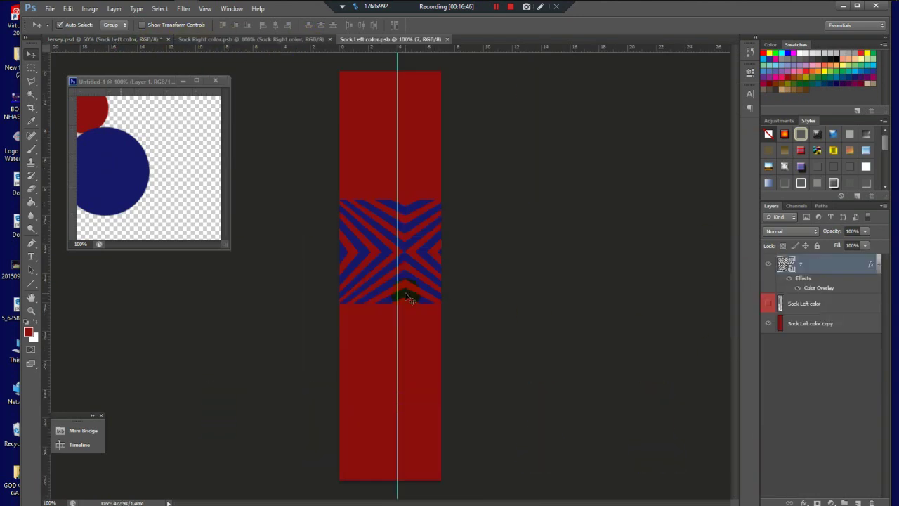
left_click(825, 323)
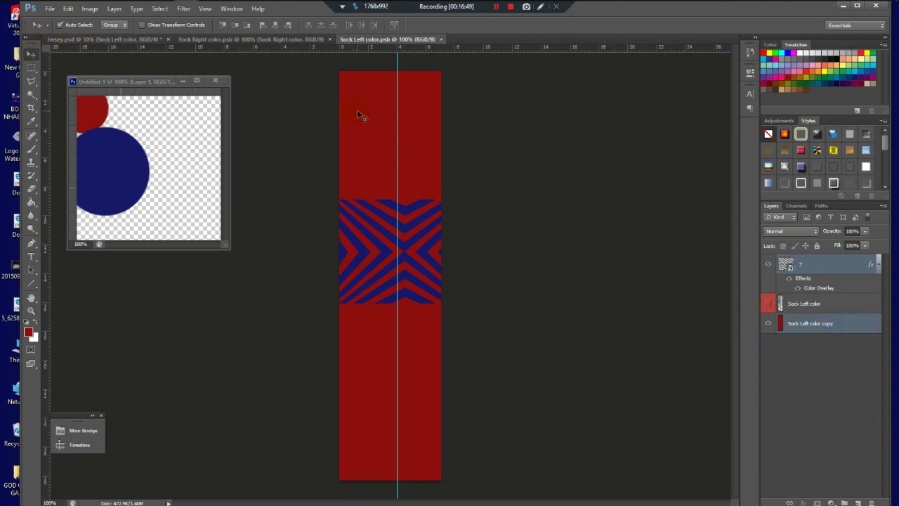
left_click(252, 39)
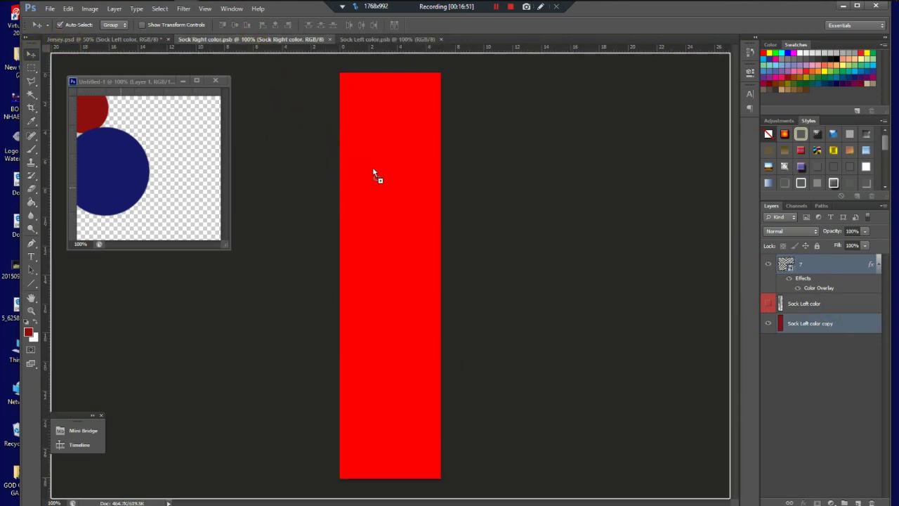
left_click_drag(373, 172, 389, 142)
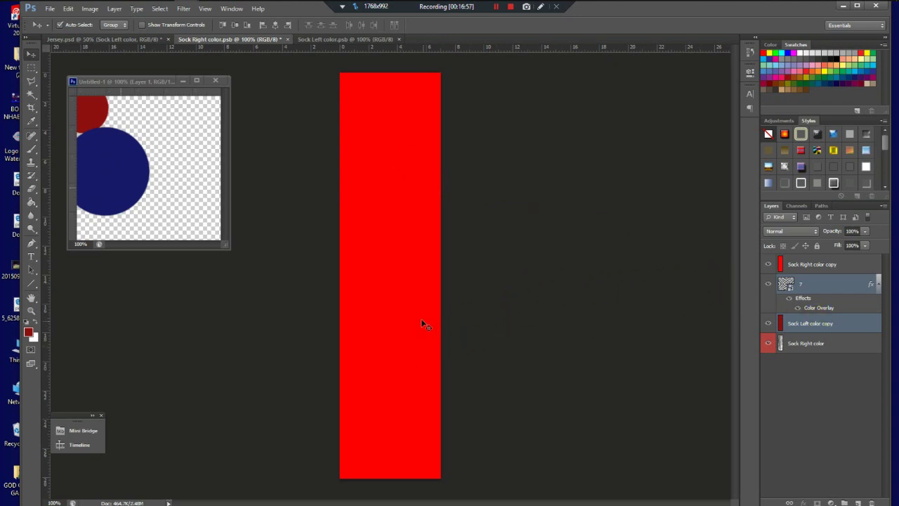
- Delete the bright red Sock Right color copy layer and move the two copied layers to cover the whole canvas
left_click_drag(421, 321, 391, 288)
key("Delete")
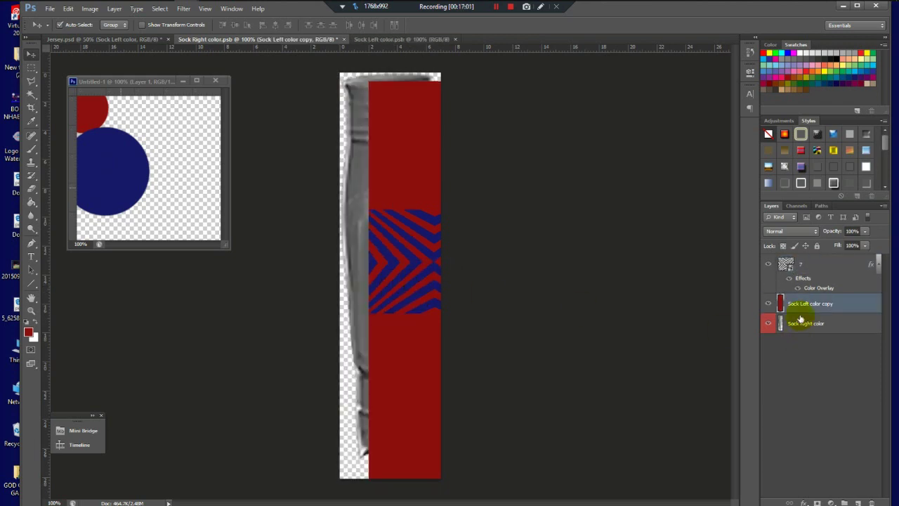
left_click(803, 263, "shift")
left_click_drag(445, 257, 391, 248)
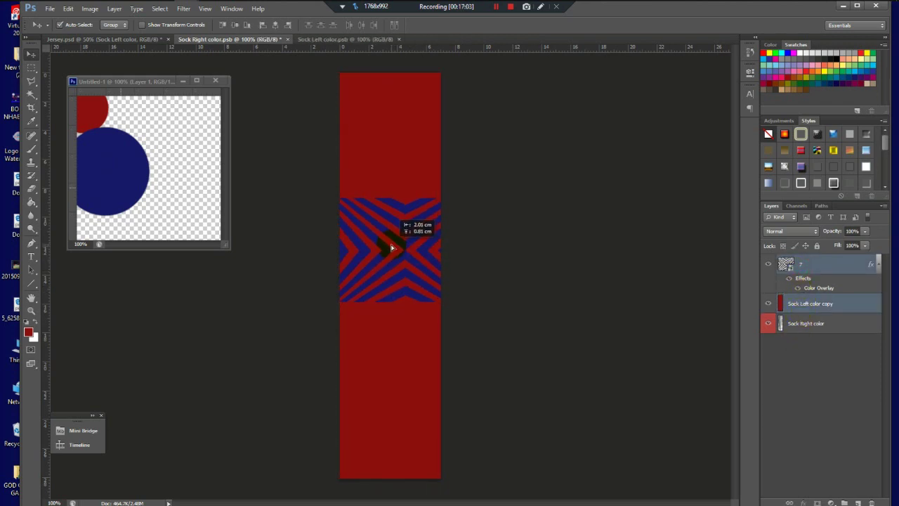
- Flip pattern layer 7 and the Sock Left color copy layer horizontally, and align them with the canvas's right edge
right_click(390, 244)
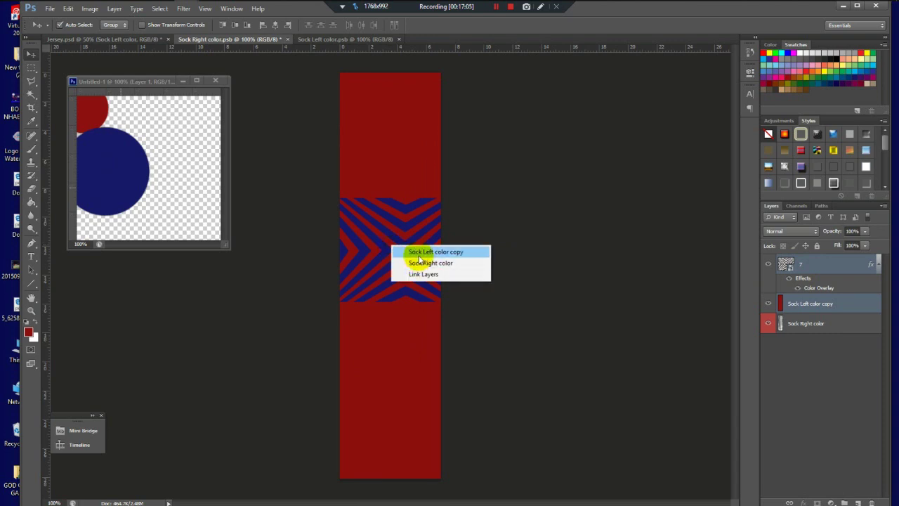
key("Escape")
key("ctrl+t")
right_click(422, 249)
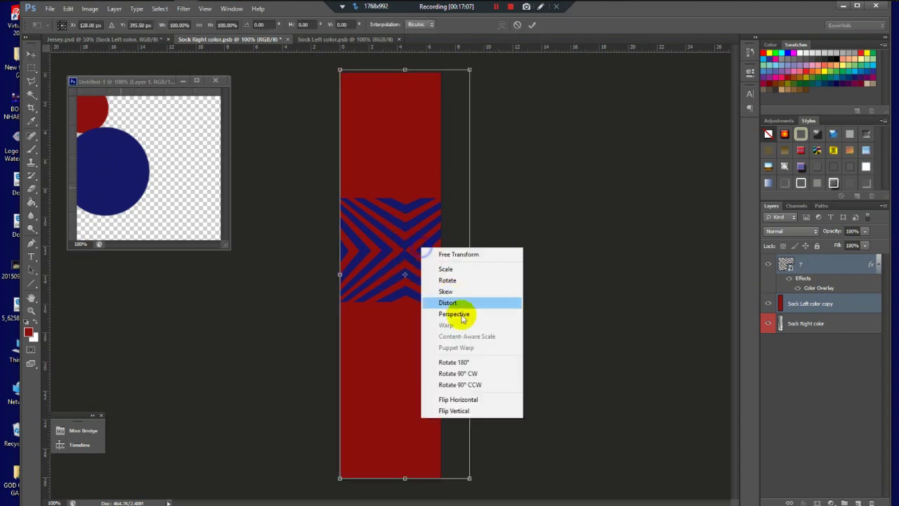
left_click(457, 399)
left_click_drag(413, 290, 399, 294)
key("Return")
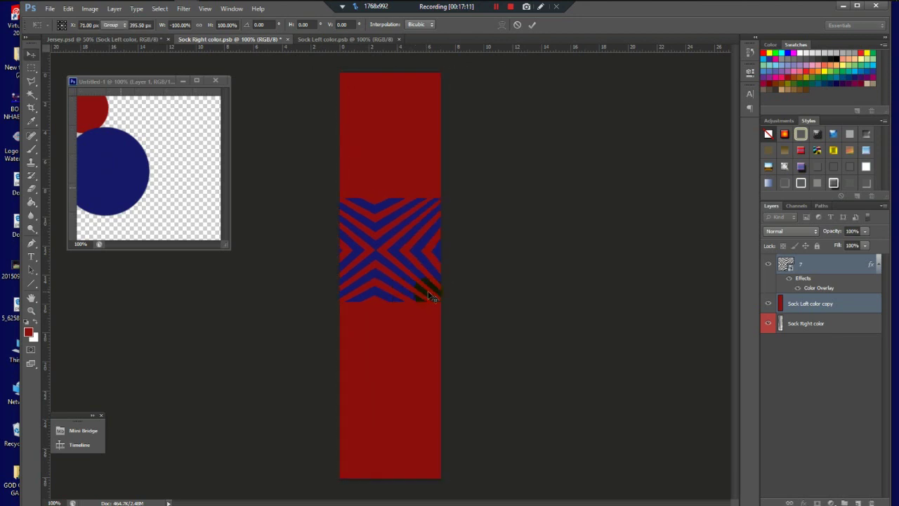
- Check the two copied layers by toggling their visibility, save and close Sock Right color.psb, and close Sock Left color.psb
left_click(769, 264)
left_click(768, 263)
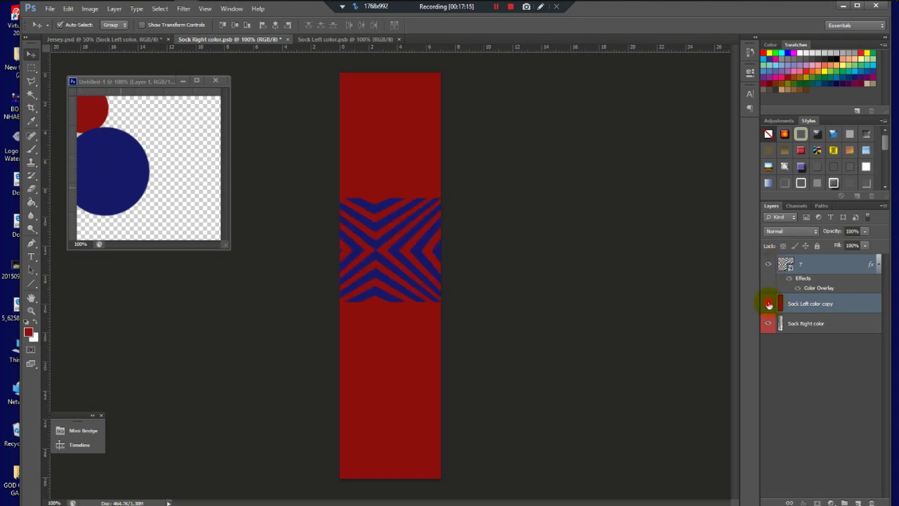
left_click(769, 303)
left_click(768, 303)
left_click(287, 40)
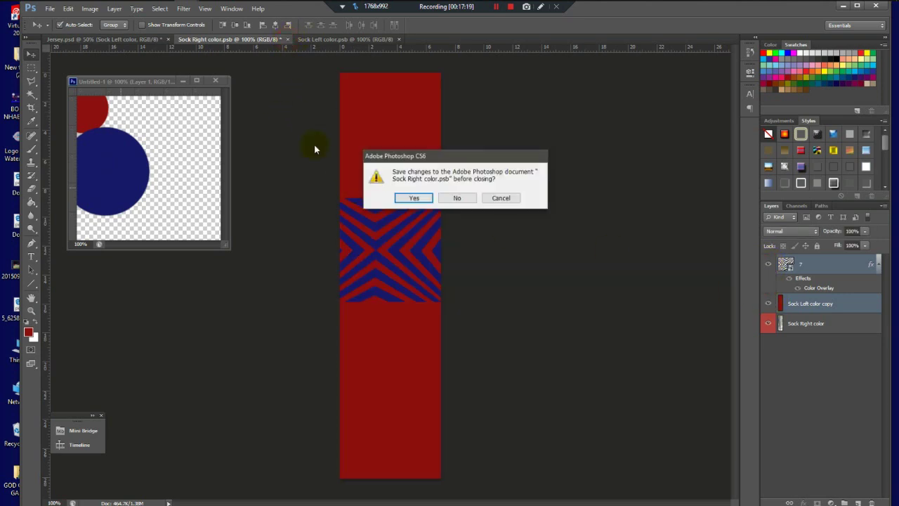
left_click(411, 197)
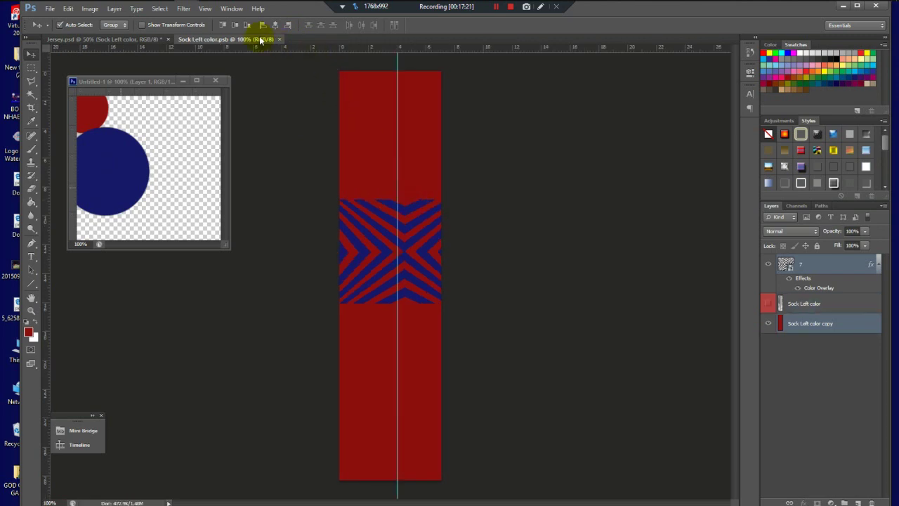
left_click(278, 39)
- Examine the front shirt, shorts and patterned socks of the kit in Jersey.psd beside the back view
key("ctrl+minus")
key("ctrl+minus")
key("ctrl+minus")
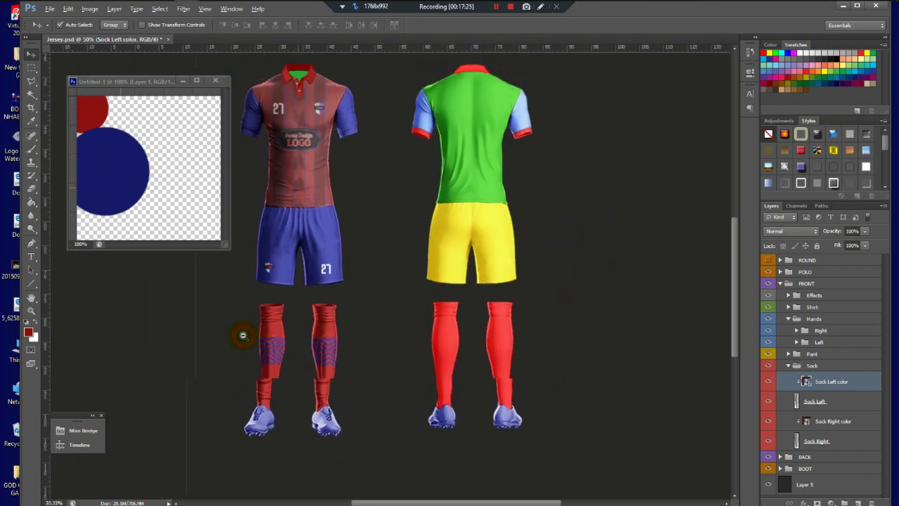
scroll(344, 256, "down", 3)
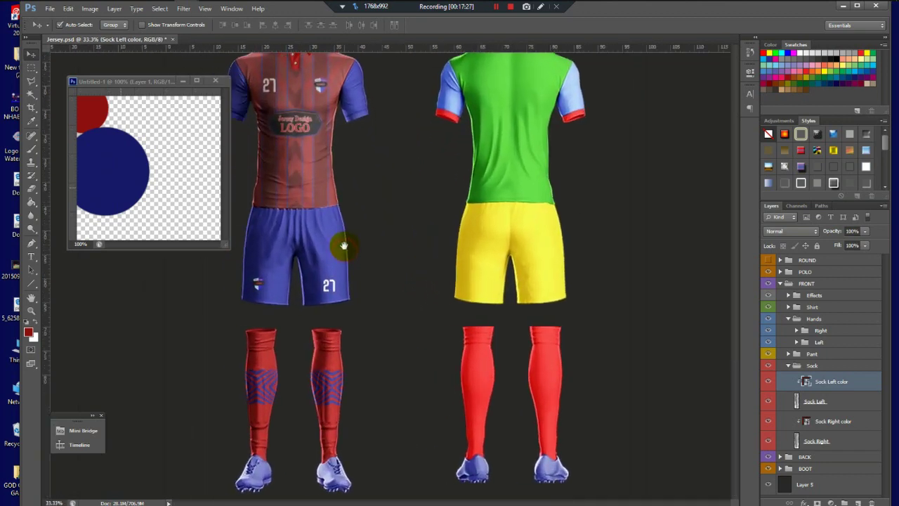
scroll(344, 245, "up", 1)
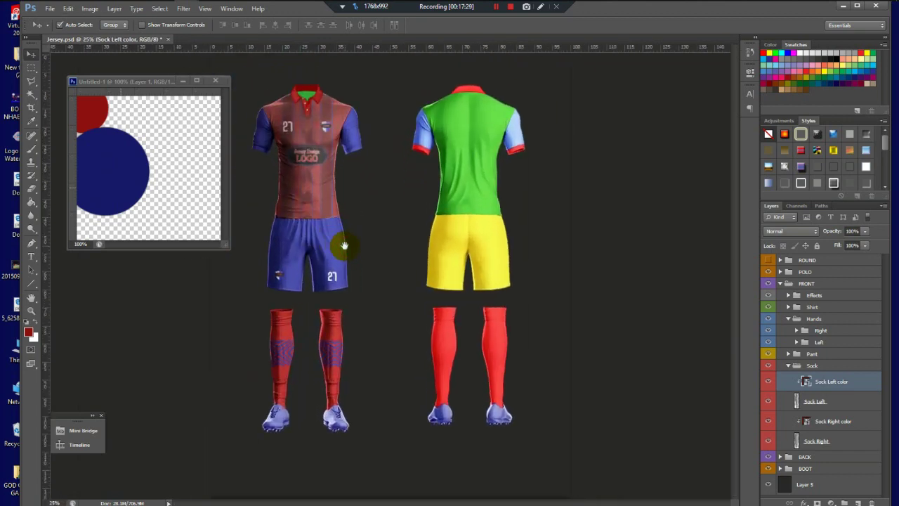
scroll(344, 245, "down", 1)
scroll(345, 245, "up", 1)
scroll(344, 245, "down", 1)
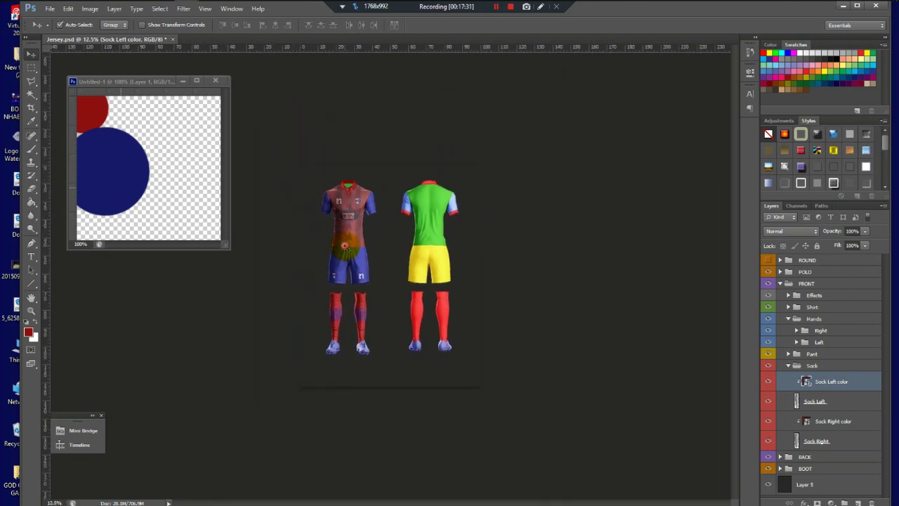
scroll(344, 245, "up", 1)
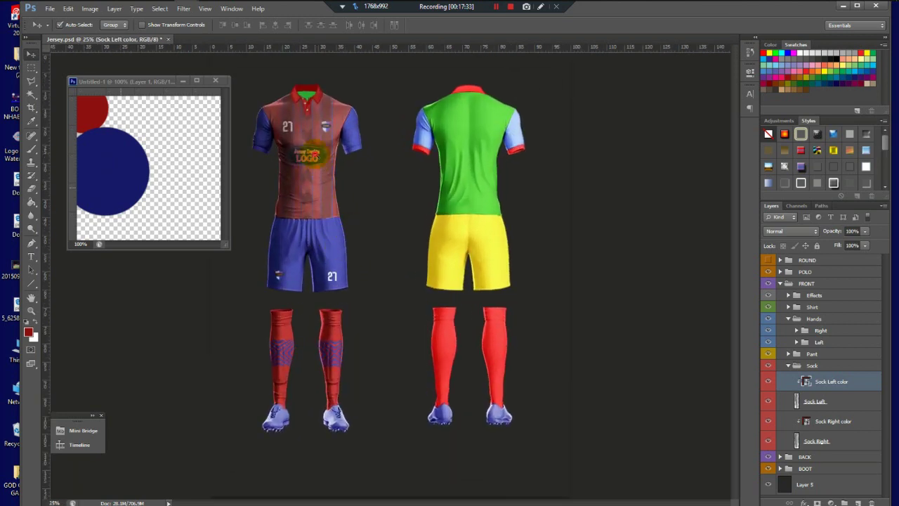
scroll(308, 131, "down", 1)
scroll(307, 131, "up", 3)
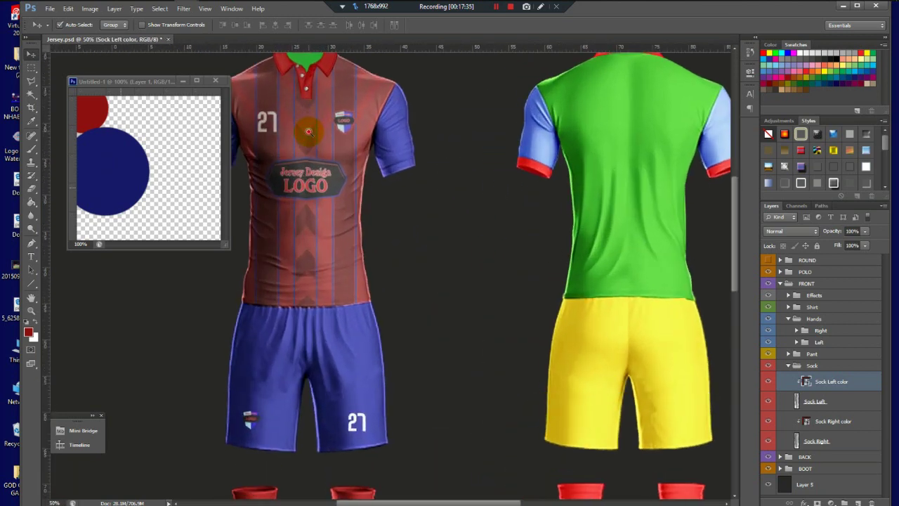
scroll(307, 132, "up", 1)
scroll(307, 131, "down", 3)
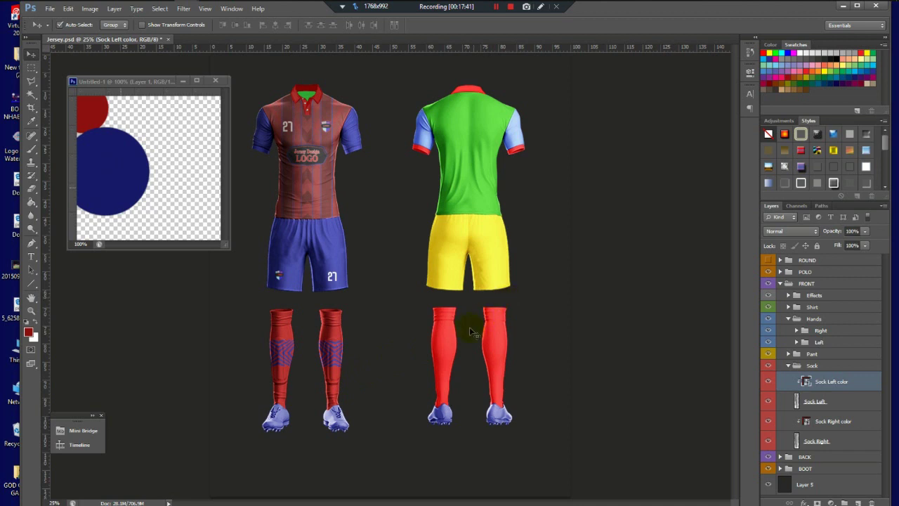
left_click(486, 140)
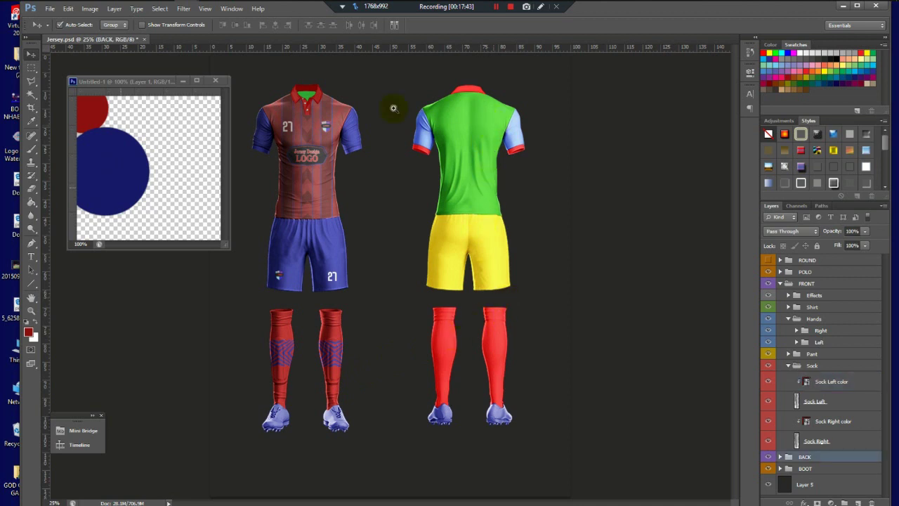
scroll(303, 87, "up", 2)
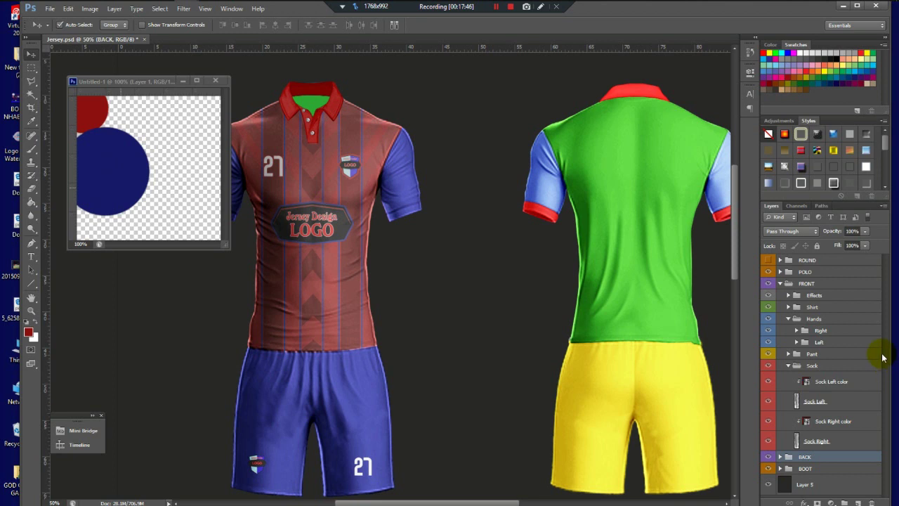
- Collapse the Sock group, expand POLO and its Polo subgroup, and toggle the polo Color layer's visibility to identify the part it colors
left_click(794, 273)
left_click(780, 273)
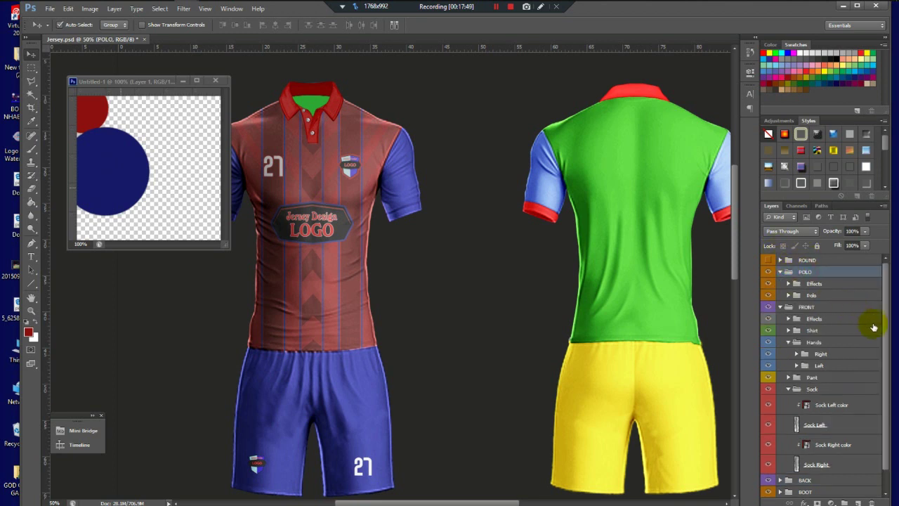
scroll(881, 327, "down", 1)
left_click(805, 396)
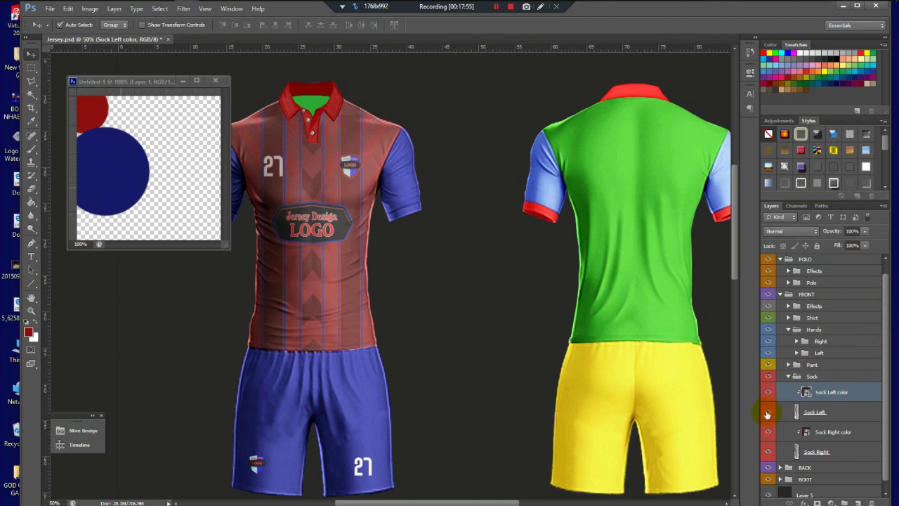
left_click(788, 377)
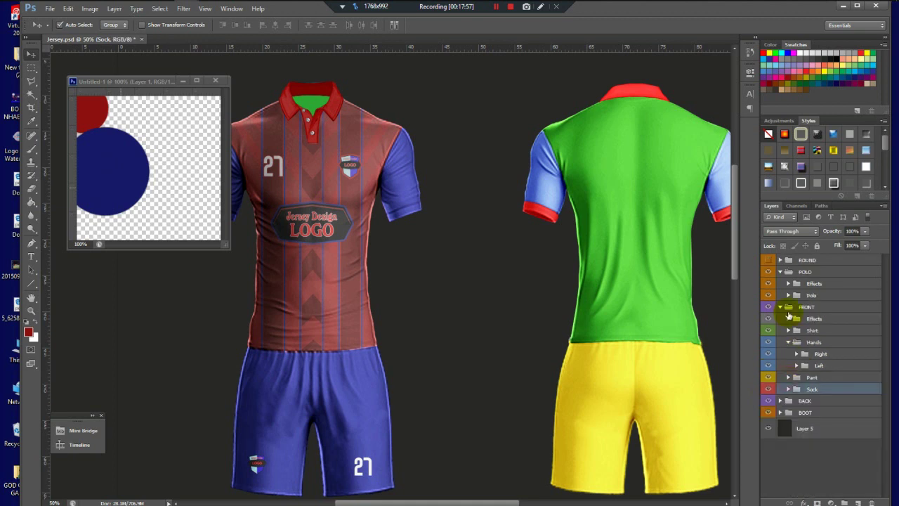
left_click(804, 272)
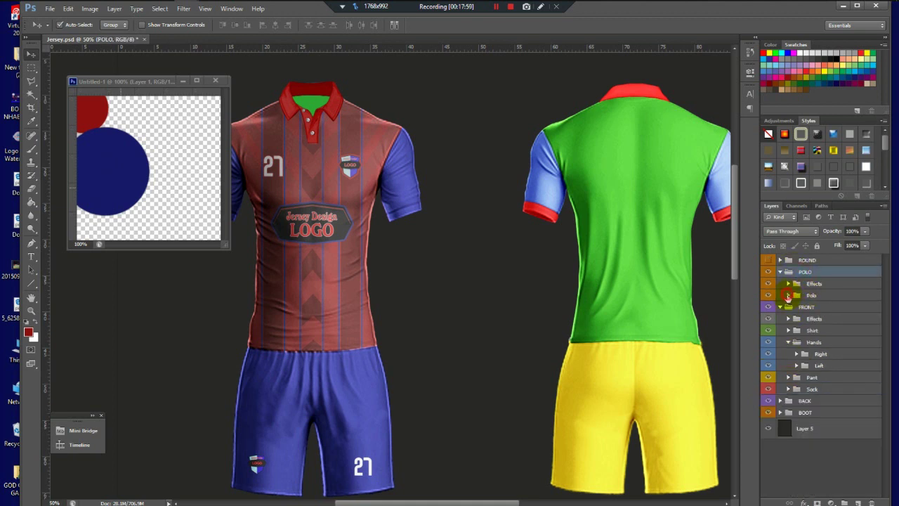
left_click(788, 295)
left_click(768, 350)
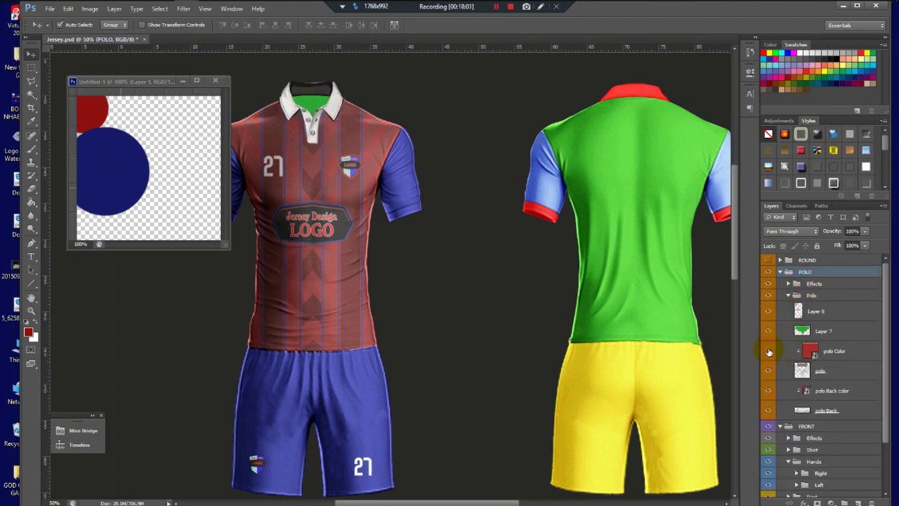
left_click(769, 350)
- Open the polo Color smart object, paint its red square navy 16186a sampled from the blue circle, and save and close it
left_click(816, 355)
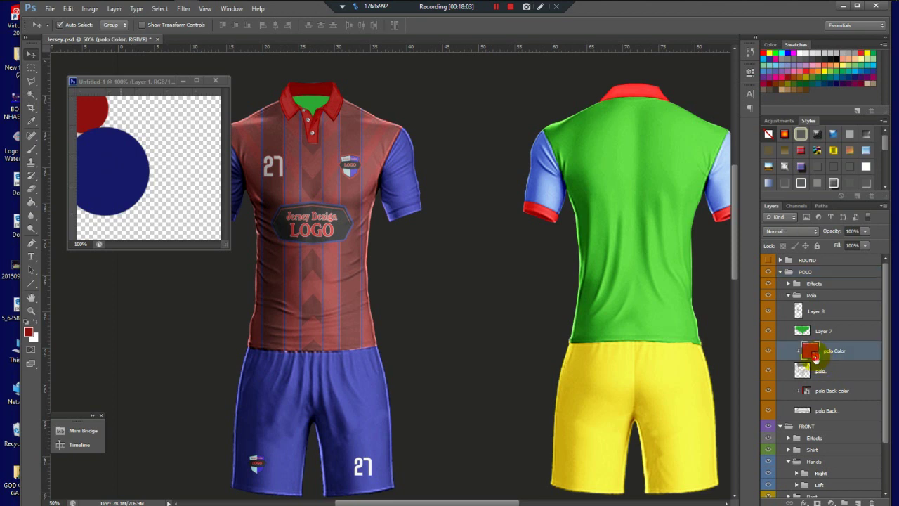
double_click(812, 352)
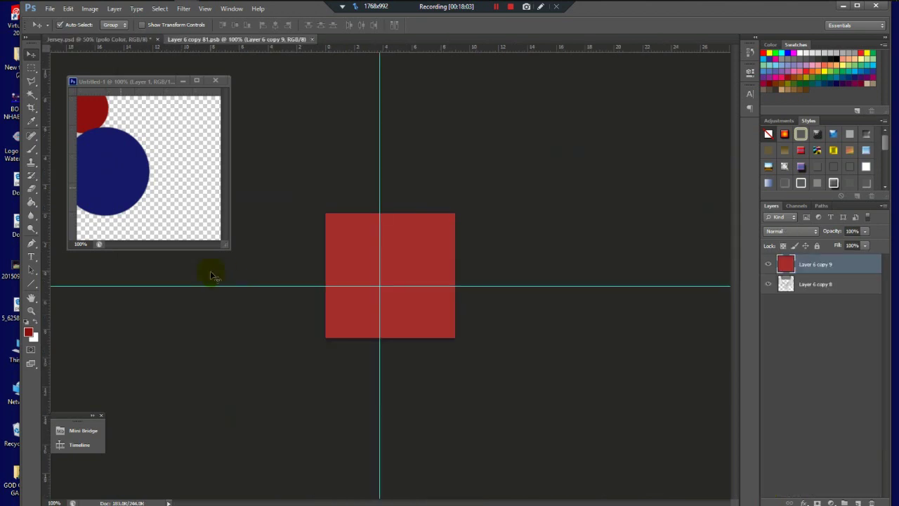
left_click(31, 337)
left_click(119, 198)
left_click(791, 327)
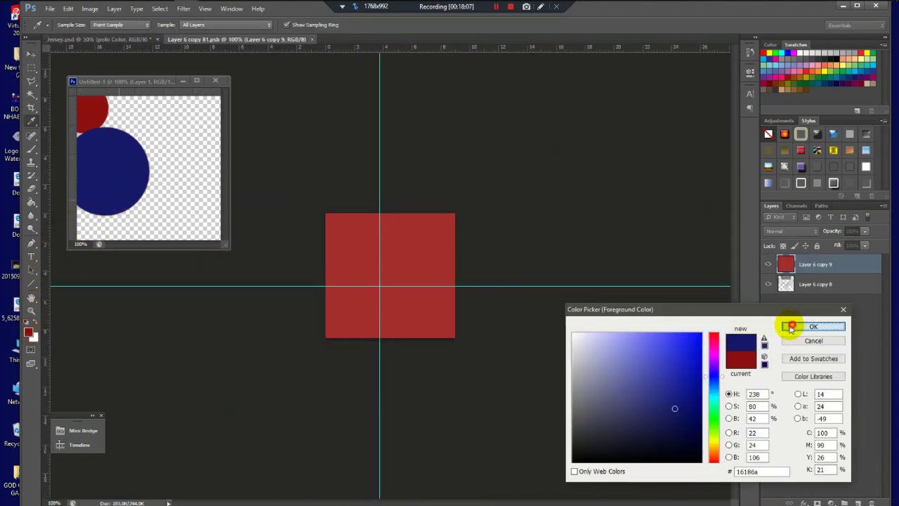
left_click(30, 149)
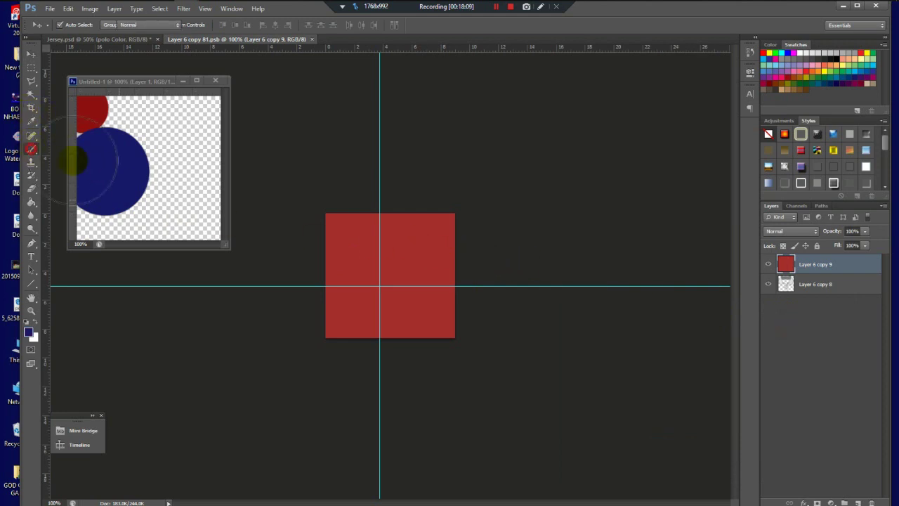
mouse_move(381, 234)
left_mouse_down()
mouse_move(491, 245)
mouse_move(438, 314)
mouse_move(247, 237)
left_mouse_up()
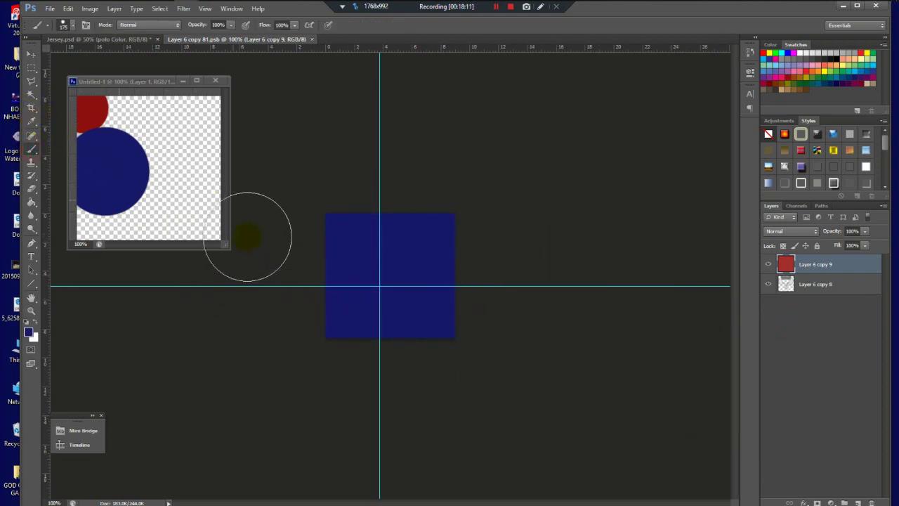
left_click(316, 39)
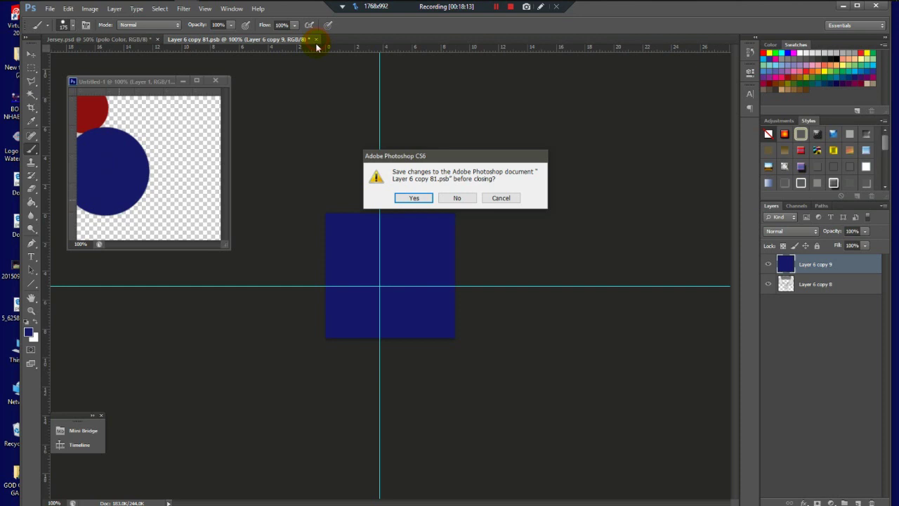
left_click(413, 197)
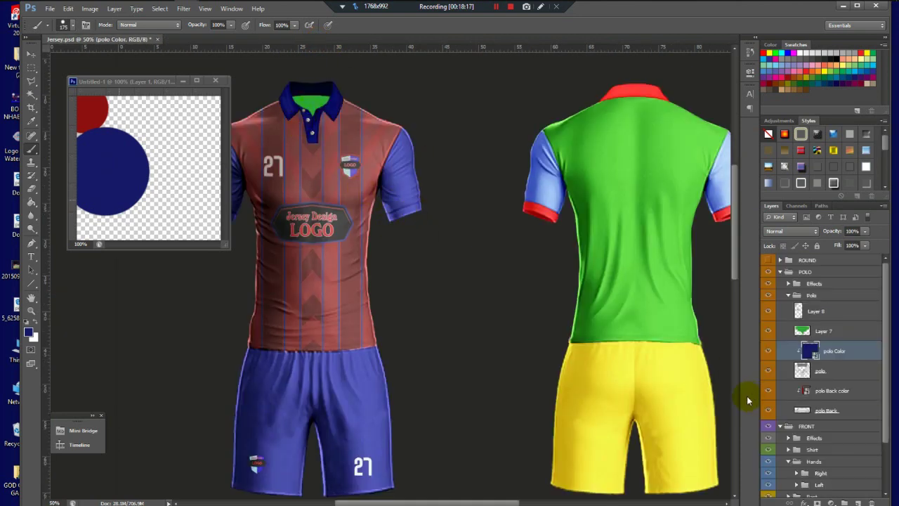
- Open the polo Back color smart object, fill its layer with the navy foreground color, and save and close it
left_click(837, 391)
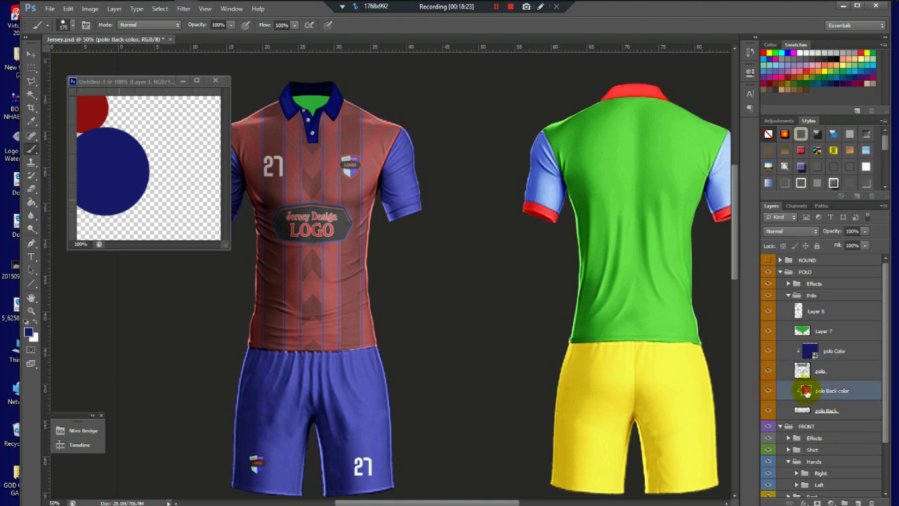
double_click(807, 391)
key("shift+alt+BackSpace")
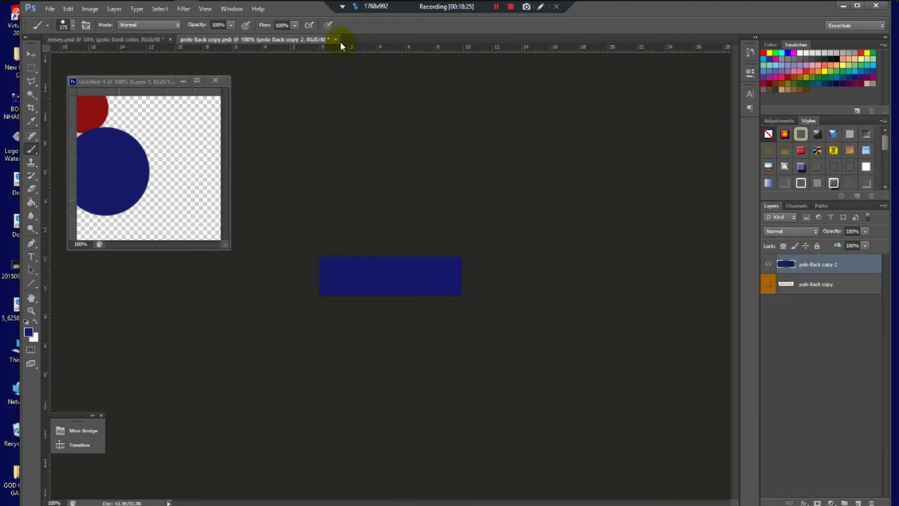
left_click(336, 40)
left_click(412, 197)
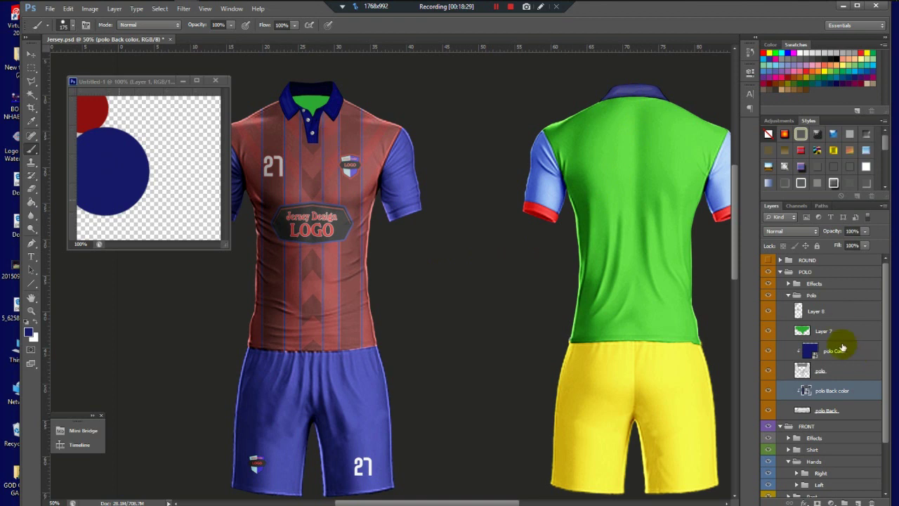
- Apply a dark red 580606 Color Overlay to Layer 7, the green inner collar of the front shirt
left_click(807, 330)
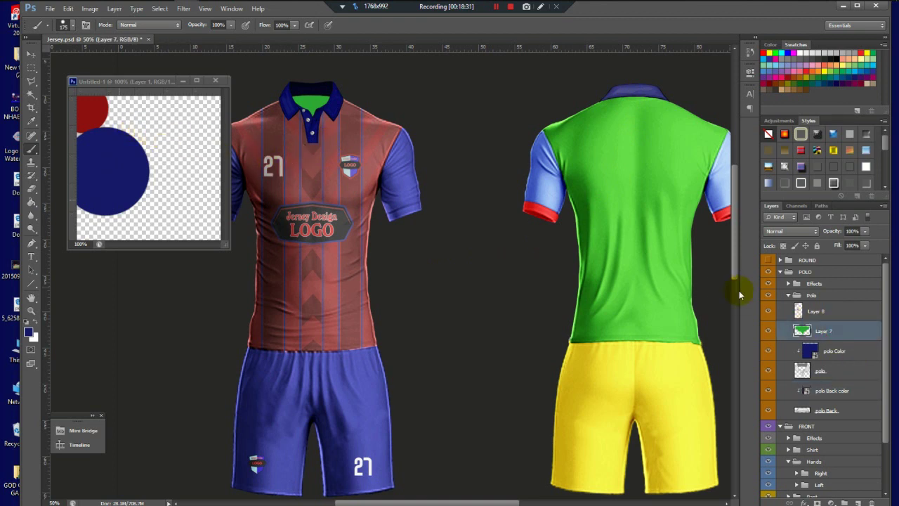
double_click(867, 339)
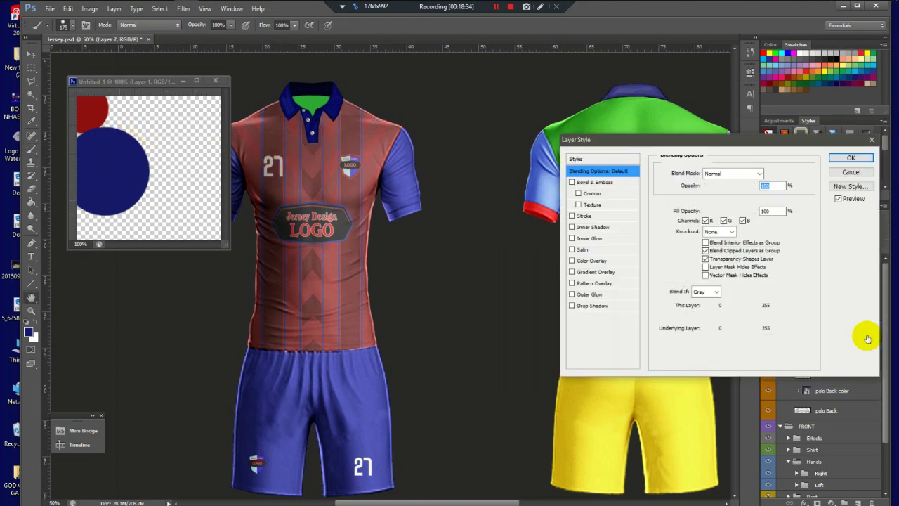
left_click(583, 260)
left_click(768, 173)
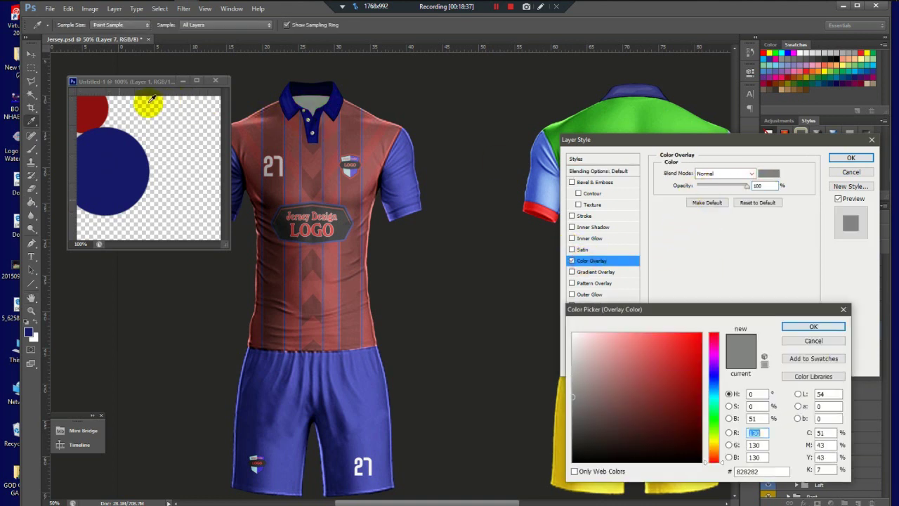
left_click(108, 109)
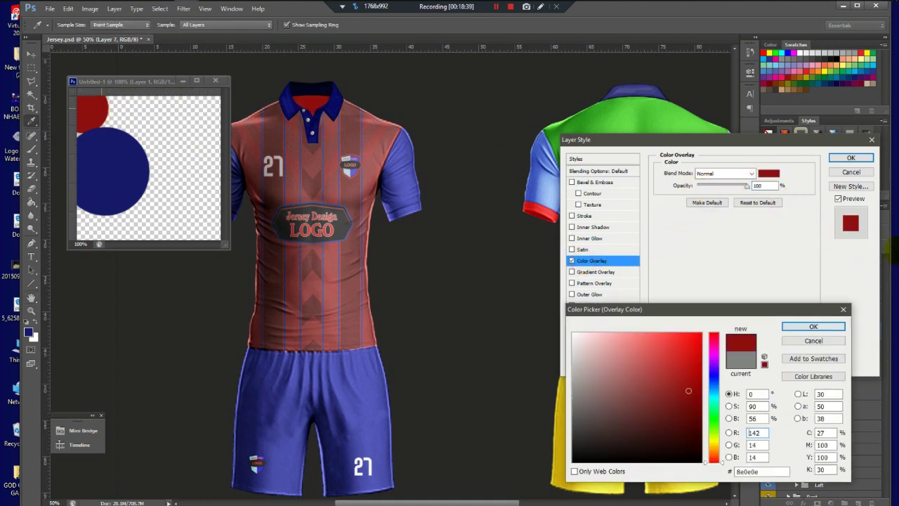
left_click(694, 418)
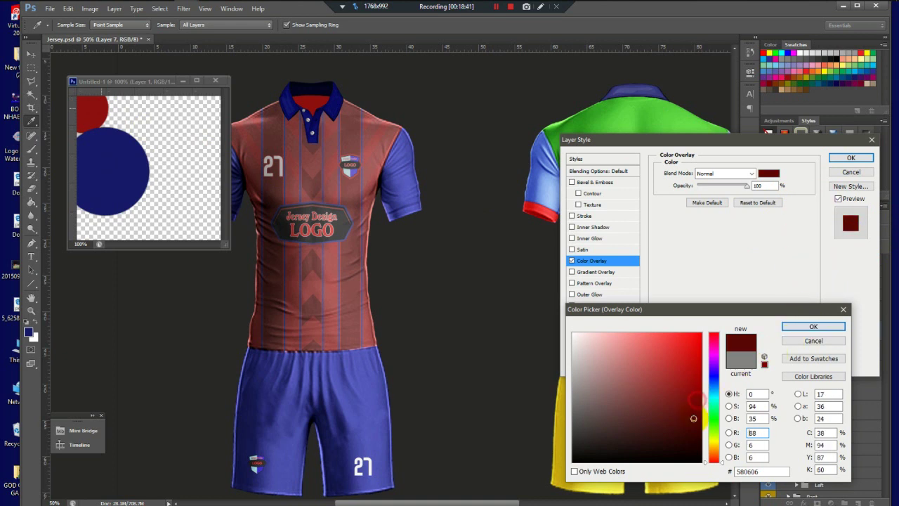
left_click(815, 326)
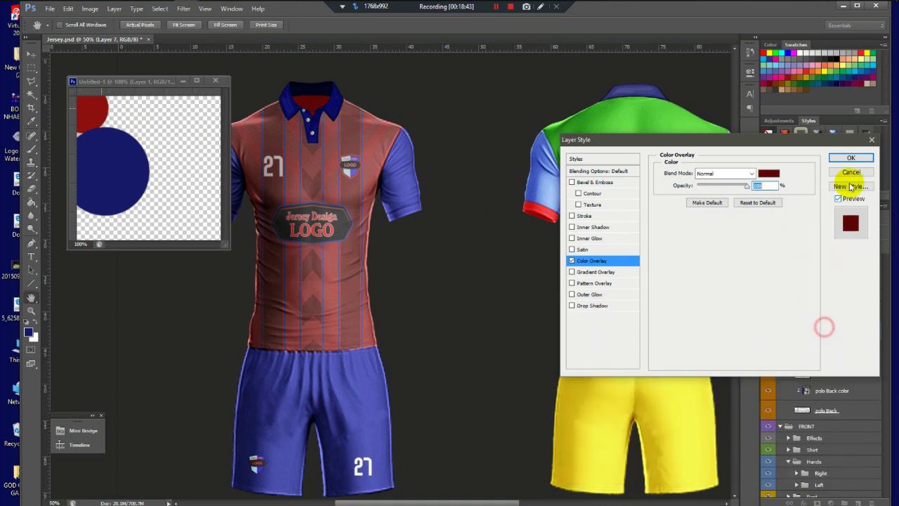
left_click(851, 159)
- Check the recolored collar, select the back view's shirt with the Move tool, and expand the BACK group and its Shirt subgroup
scroll(303, 97, "down", 2)
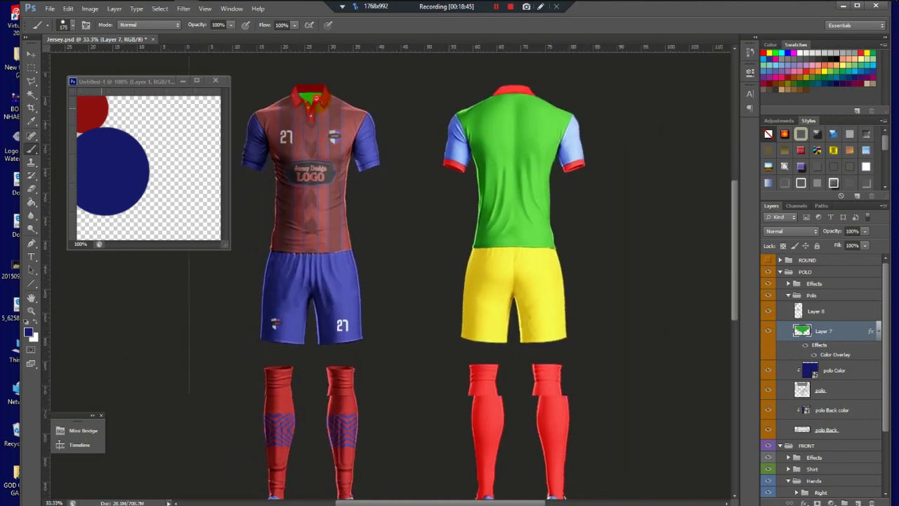
scroll(303, 97, "up", 1)
scroll(295, 99, "down", 1)
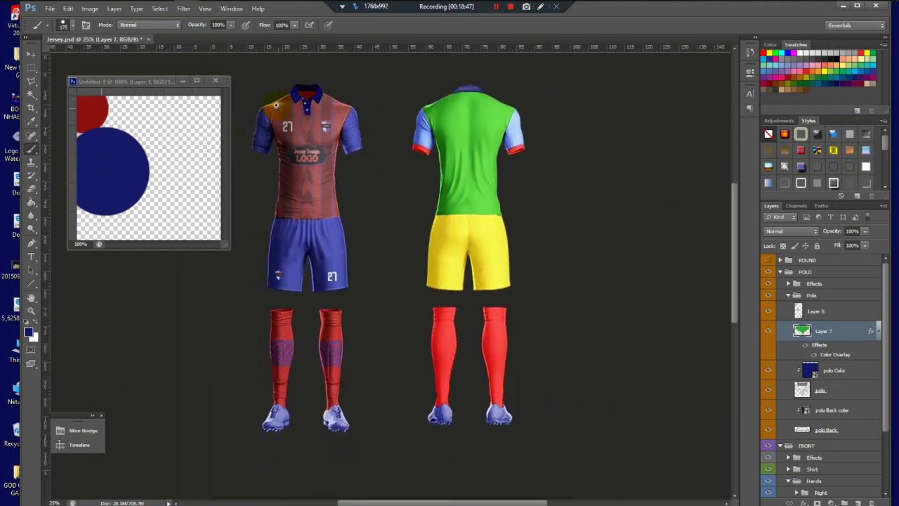
scroll(274, 106, "up", 1)
scroll(267, 126, "up", 1)
scroll(295, 172, "down", 2)
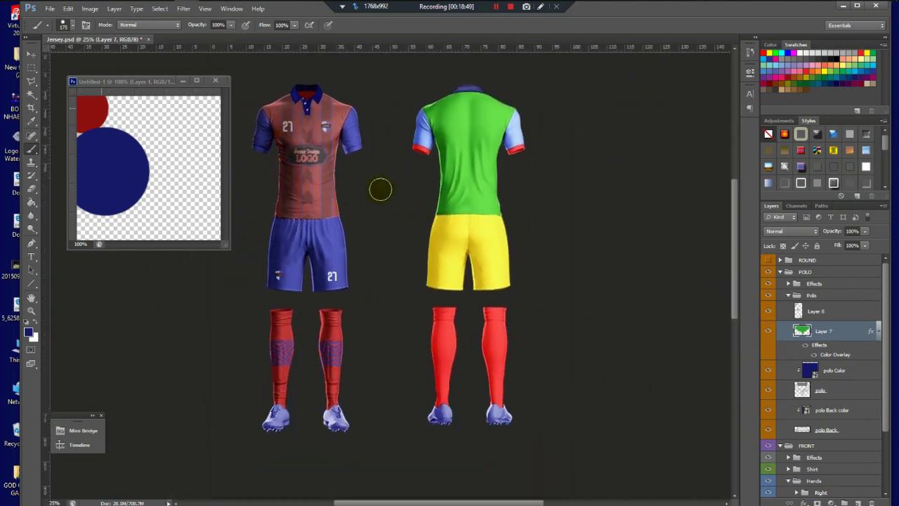
left_click(32, 55)
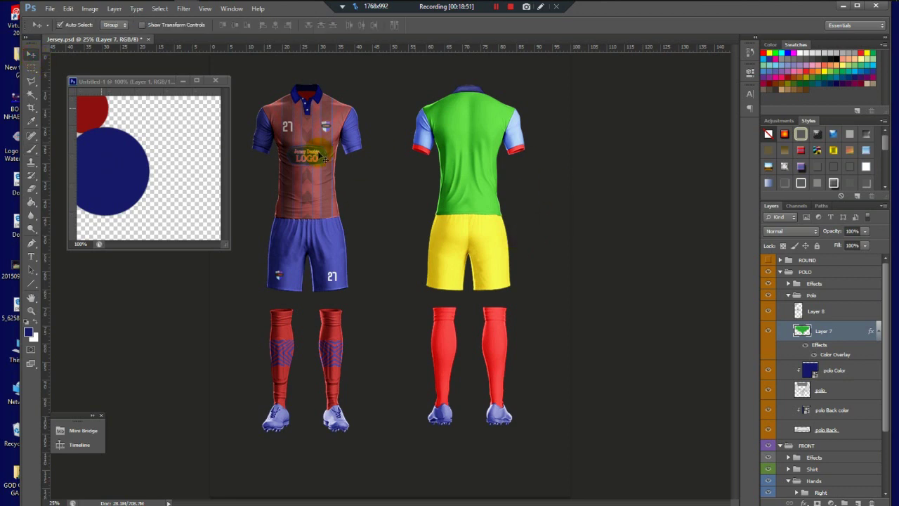
left_click(452, 143)
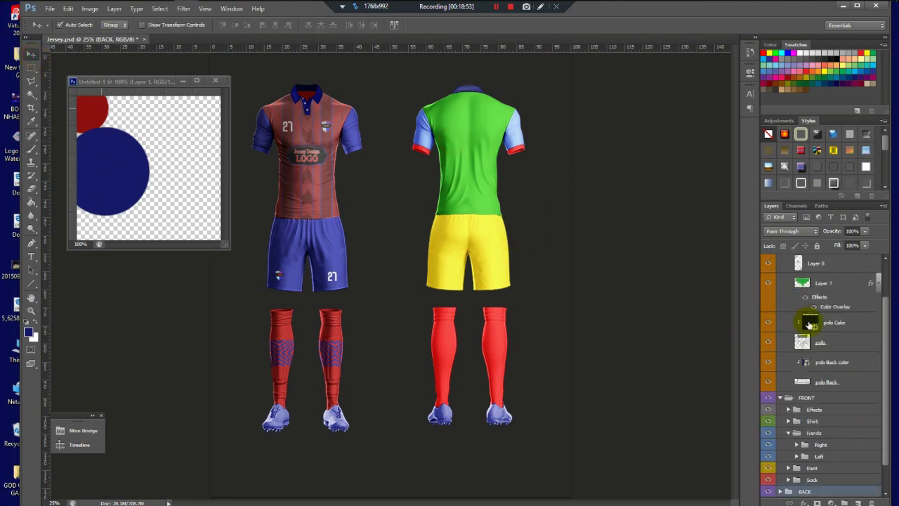
scroll(887, 434, "down", 2)
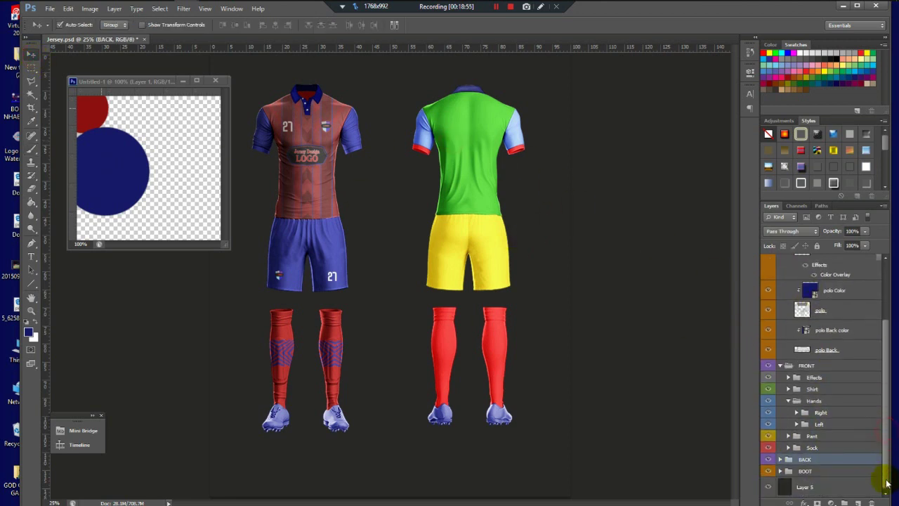
left_click(780, 460)
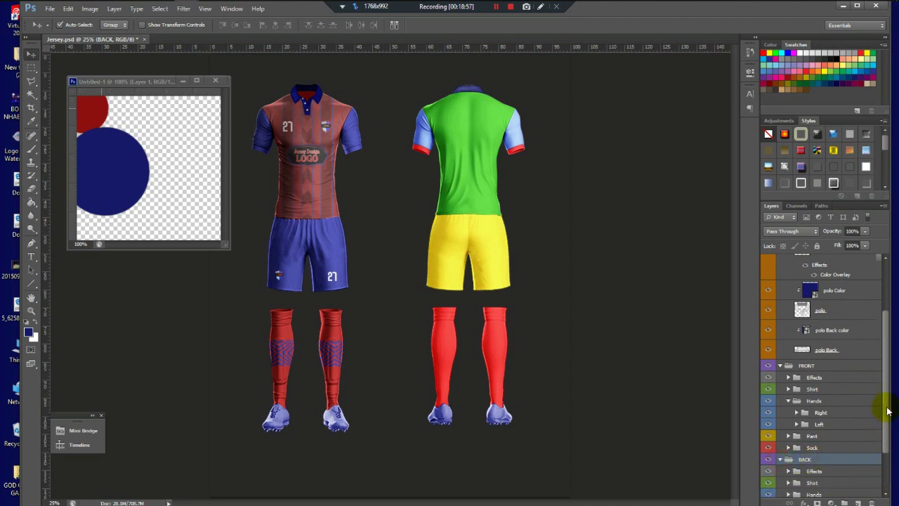
left_click_drag(883, 414, 883, 445)
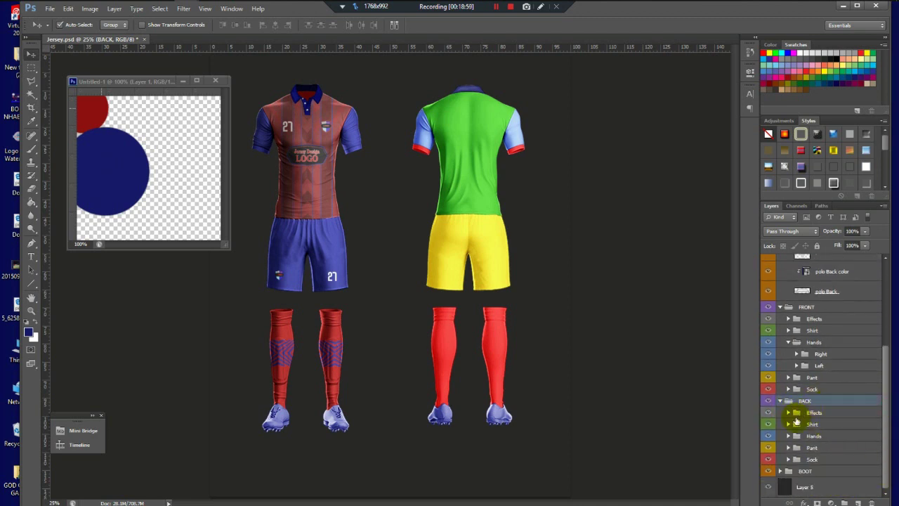
left_click(788, 425)
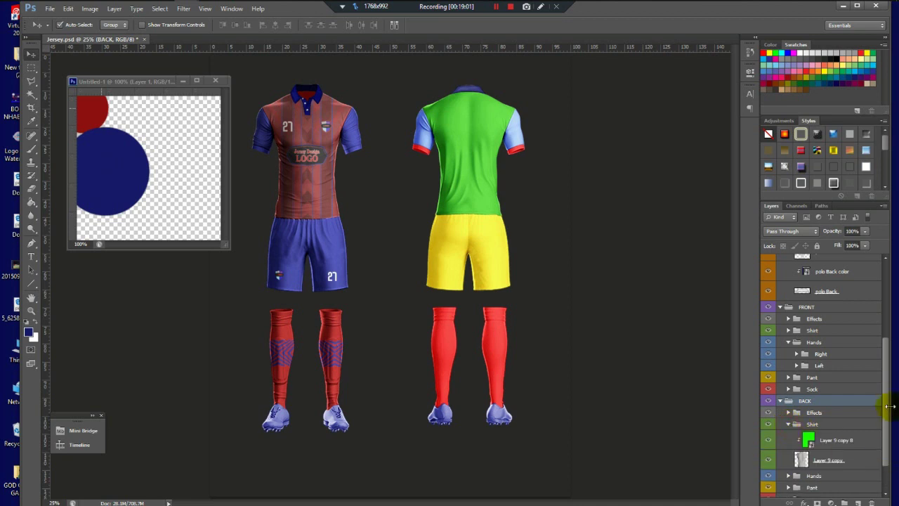
left_click_drag(887, 398, 887, 421)
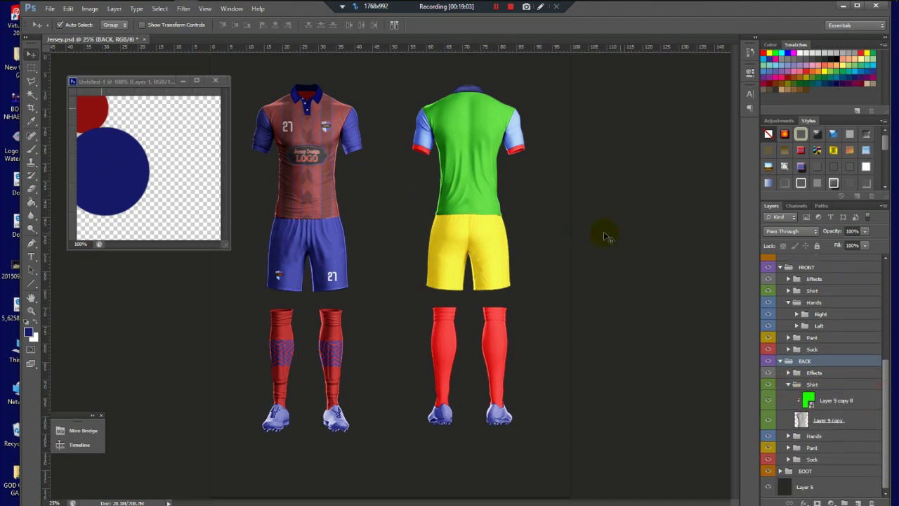
- Open the front shirt's Shirt color smart object, return to Jersey.psd, and select the back view's BACK group
left_click(325, 197)
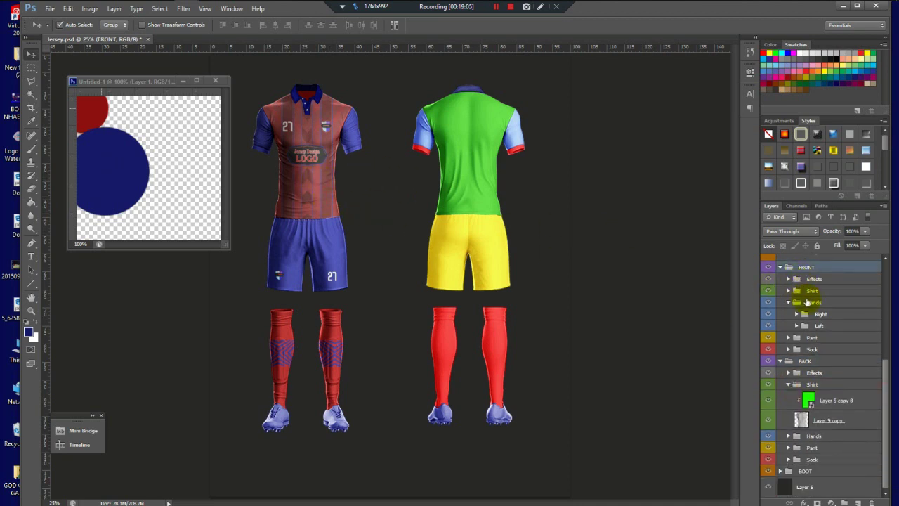
left_click(788, 291)
left_click(813, 315)
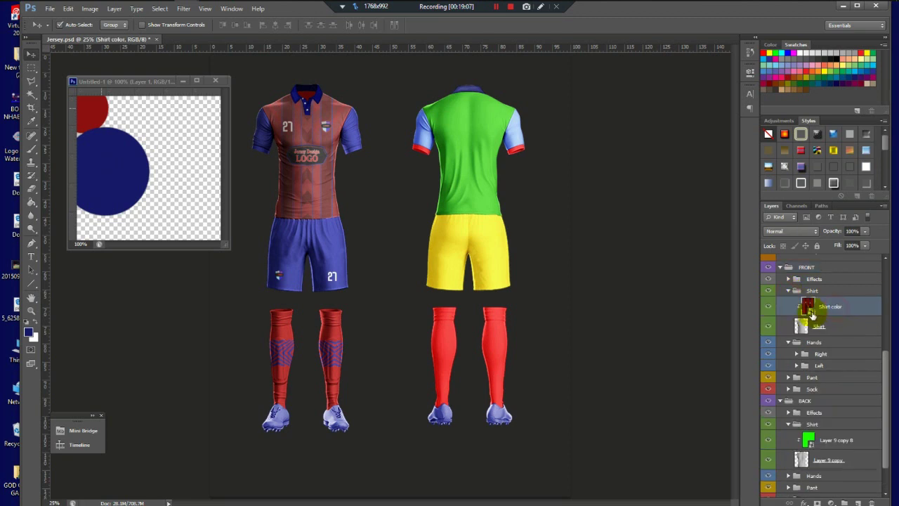
double_click(813, 314)
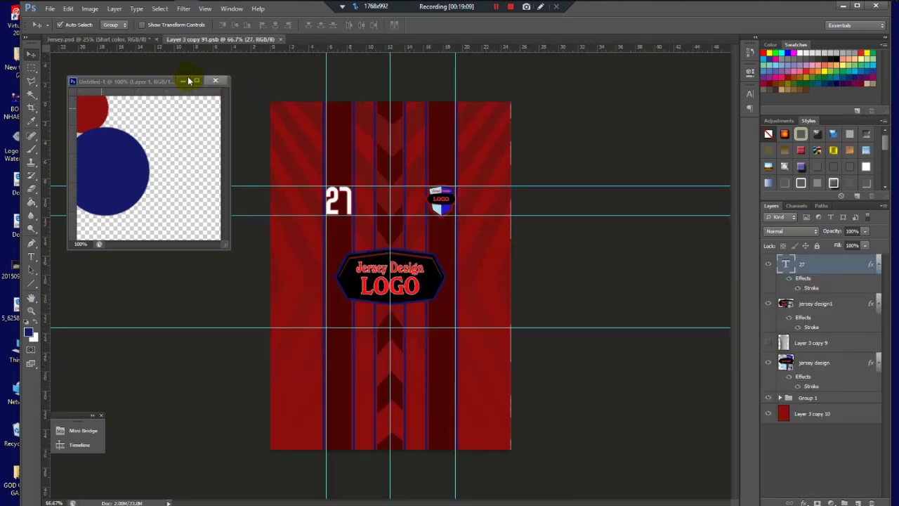
left_click(137, 44)
left_click(490, 175)
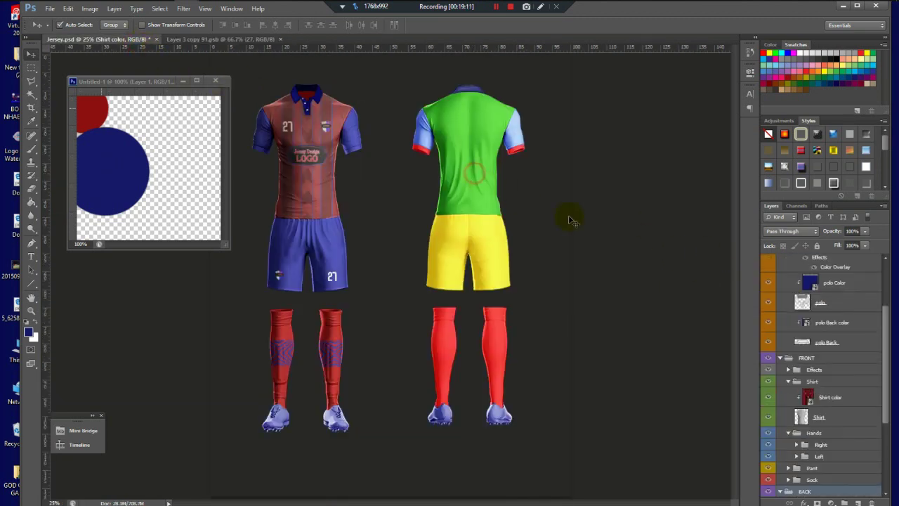
- Open the back shirt's Layer 9 copy 8 smart object and copy the Group 1 stripe pattern into it from Layer 3 copy 91.psb
left_click_drag(886, 413, 883, 445)
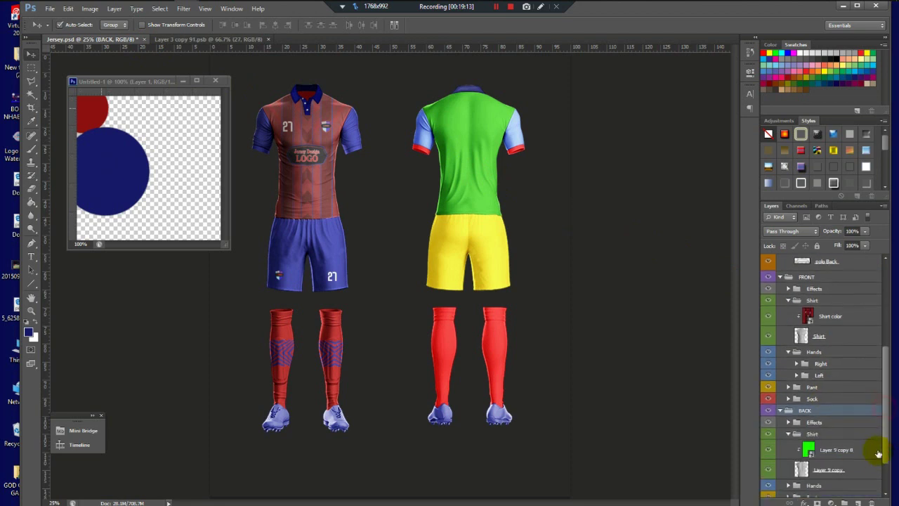
left_click(813, 455)
double_click(808, 450)
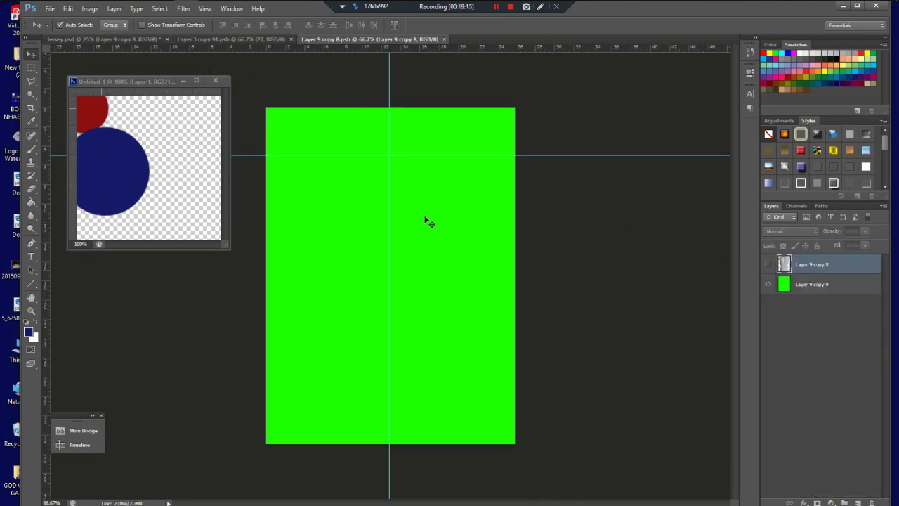
left_click(227, 40)
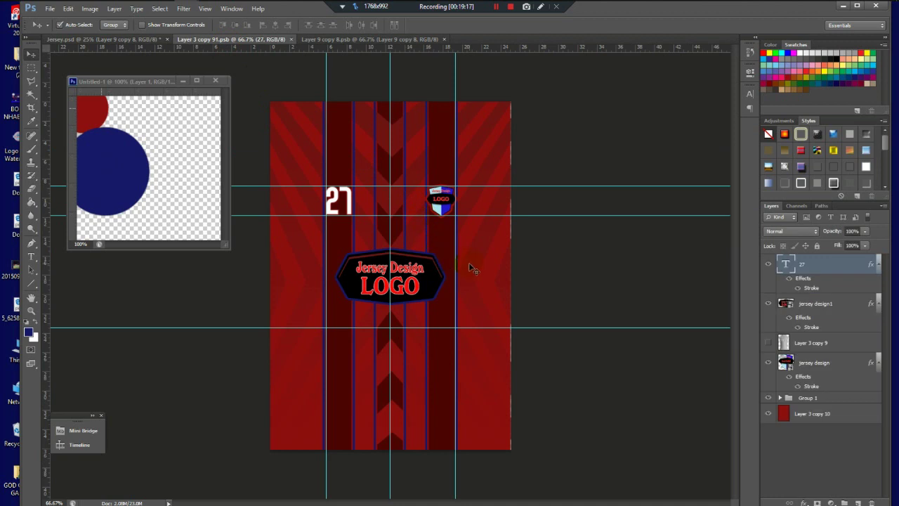
left_click(417, 40)
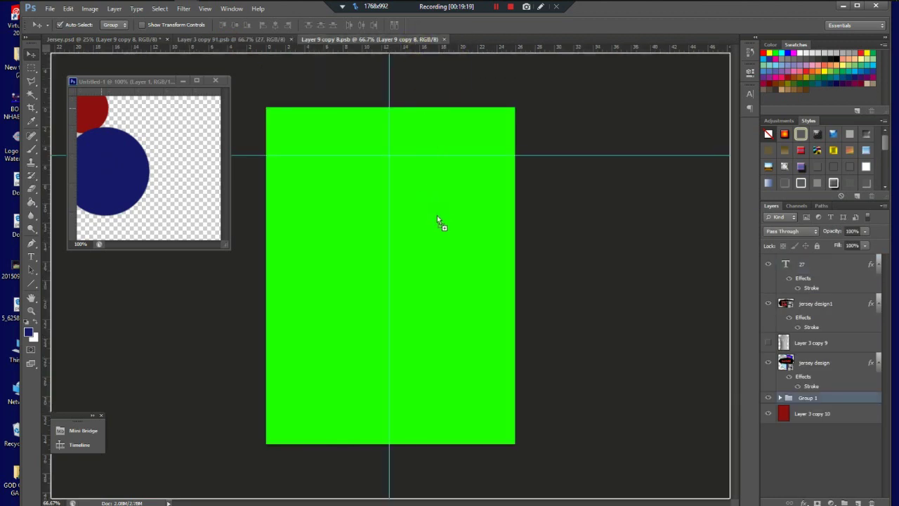
left_click(267, 40)
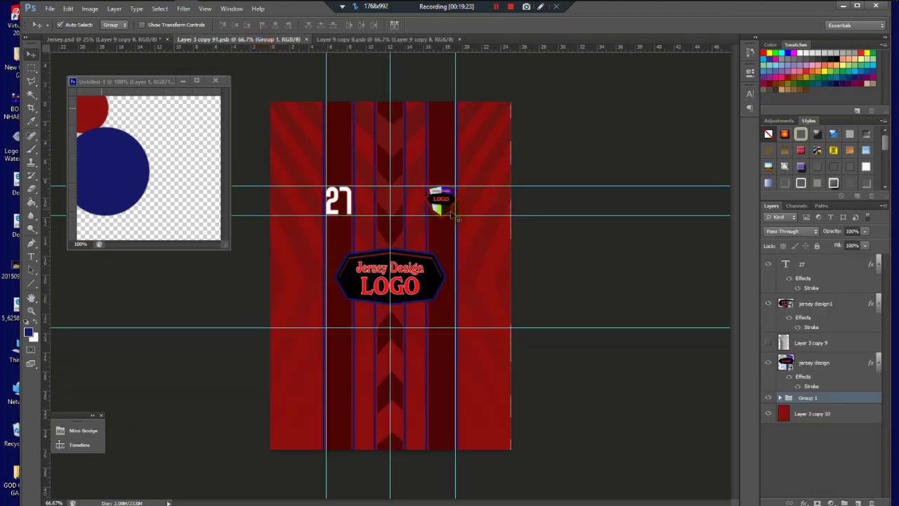
mouse_move(490, 214)
left_mouse_down()
mouse_move(462, 124)
mouse_move(407, 42)
mouse_move(462, 245)
mouse_move(486, 210)
mouse_move(501, 214)
mouse_move(496, 223)
left_mouse_up()
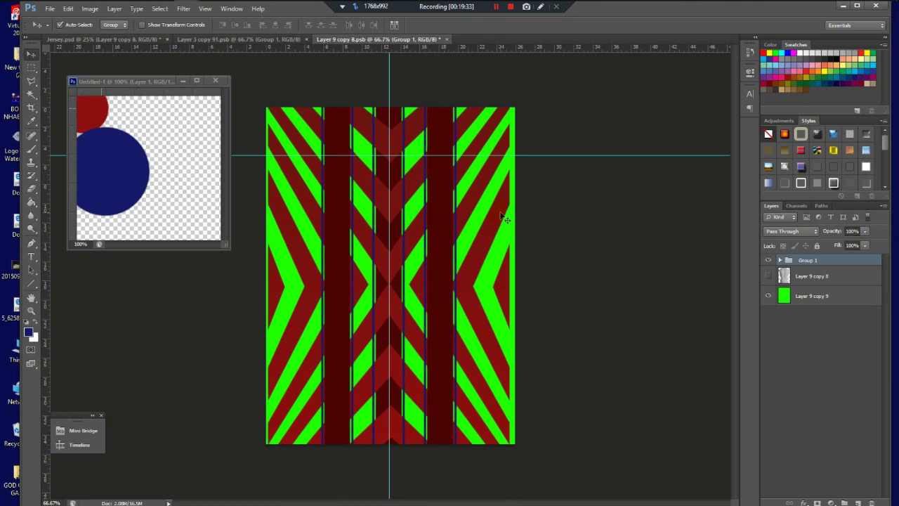
- Scale Group 1 to 97.02% height and stretch its sides to the canvas edges
key("ctrl+t")
mouse_move(389, 461)
left_mouse_down()
mouse_move(390, 445)
mouse_move(400, 451)
left_mouse_up()
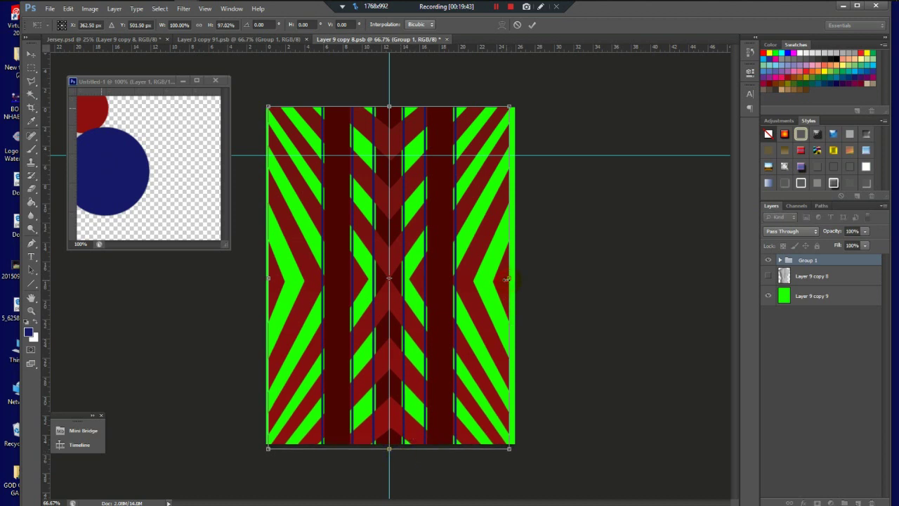
left_click_drag(507, 280, 514, 279)
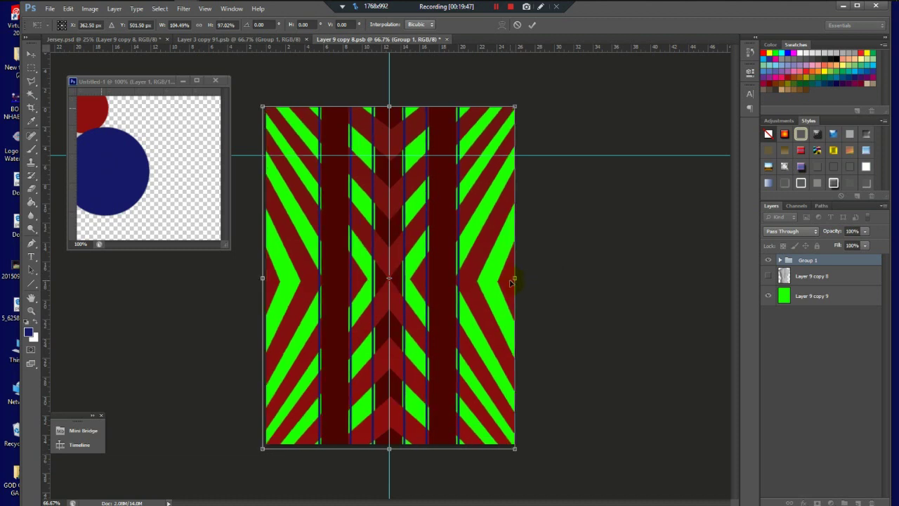
left_click_drag(262, 280, 263, 279)
key("Return")
- Paint the whole green Layer 9 copy 9 background in the palette's dark red with a 500 px brush
left_click(822, 296)
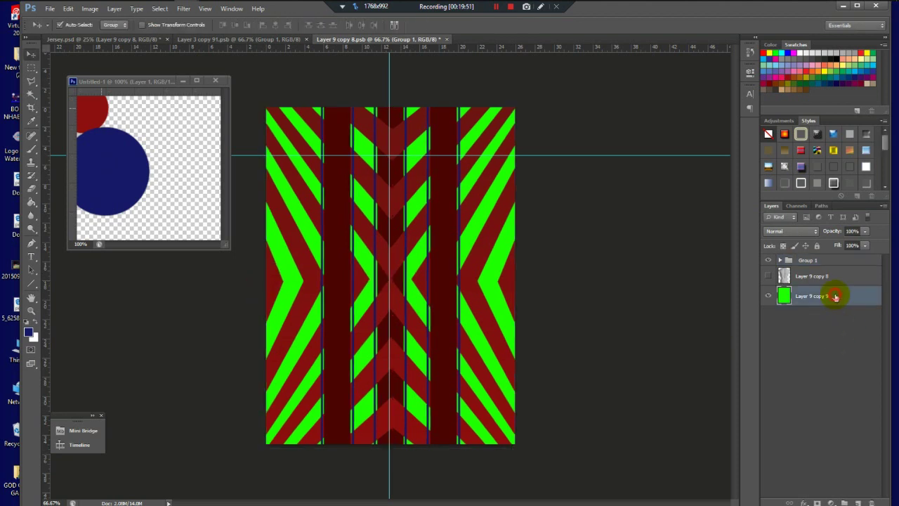
left_click(31, 148)
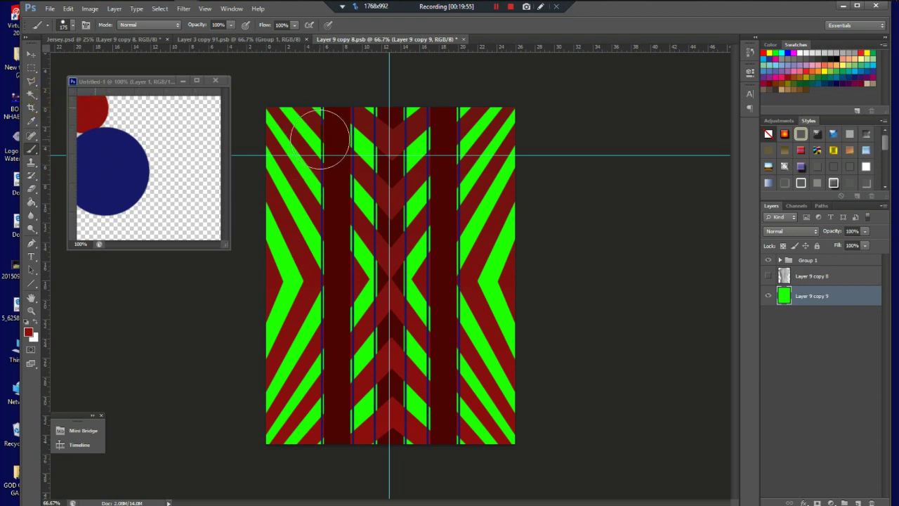
key("bracketright")
key("bracketright")
key("bracketright")
key("bracketright")
mouse_move(322, 138)
left_mouse_down()
mouse_move(594, 176)
mouse_move(366, 336)
mouse_move(415, 386)
mouse_move(441, 447)
mouse_move(456, 450)
mouse_move(260, 393)
mouse_move(302, 277)
mouse_move(305, 184)
mouse_move(579, 123)
mouse_move(646, 211)
left_mouse_up()
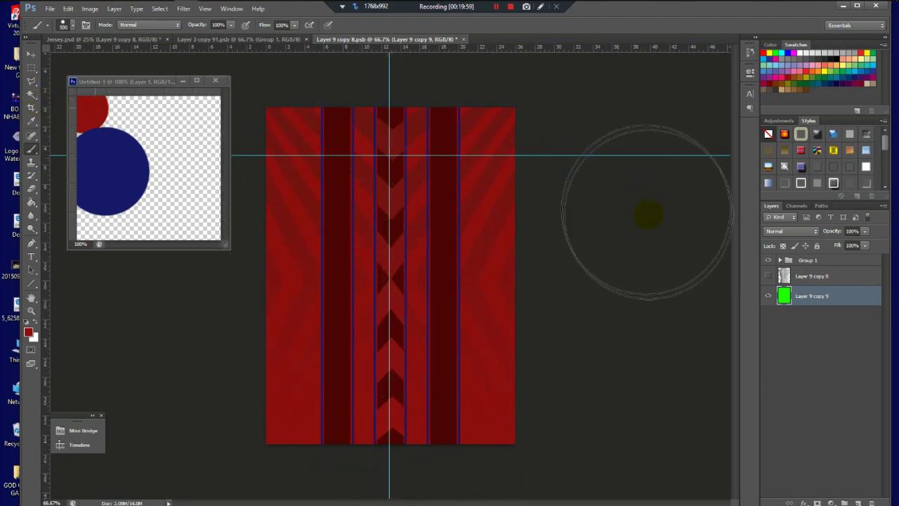
- Close Layer 3 copy 91.psb, show the Layer 9 copy 8 shirt guide, and move it above Group 1
left_click(298, 41)
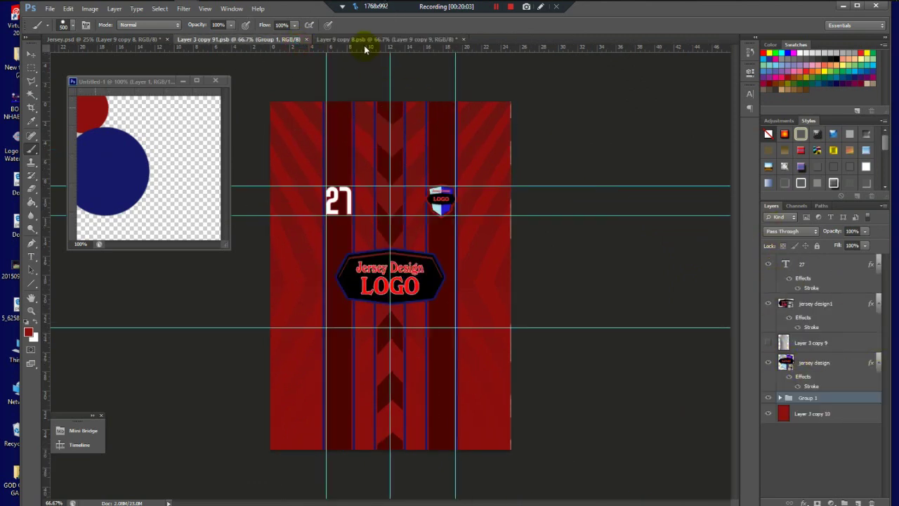
left_click(307, 42)
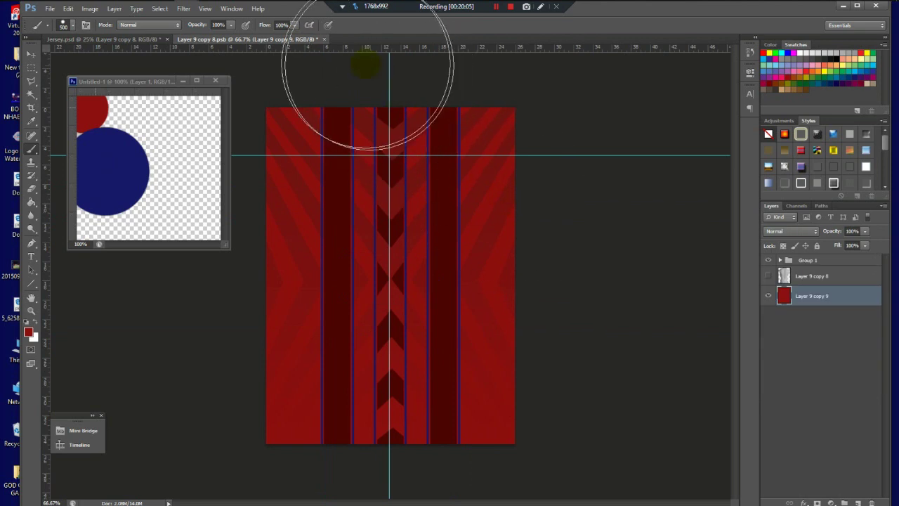
left_click(768, 275)
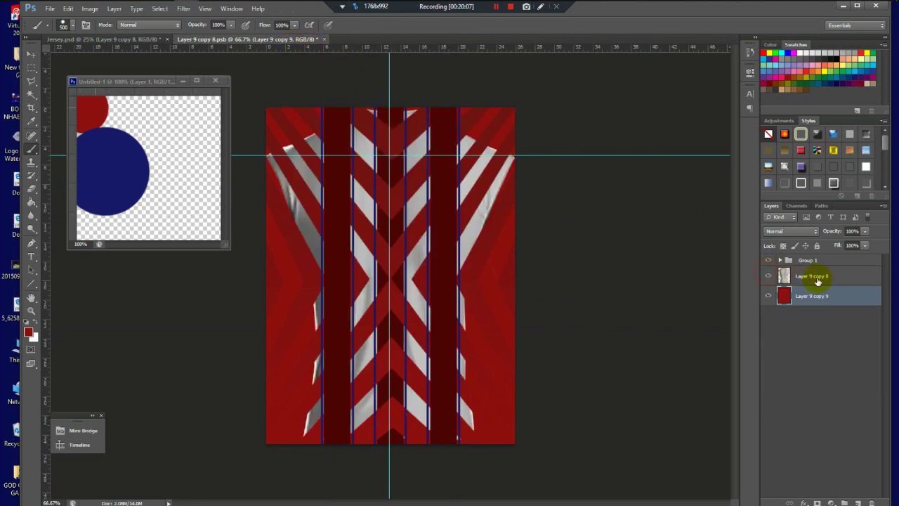
left_click_drag(838, 281, 842, 254)
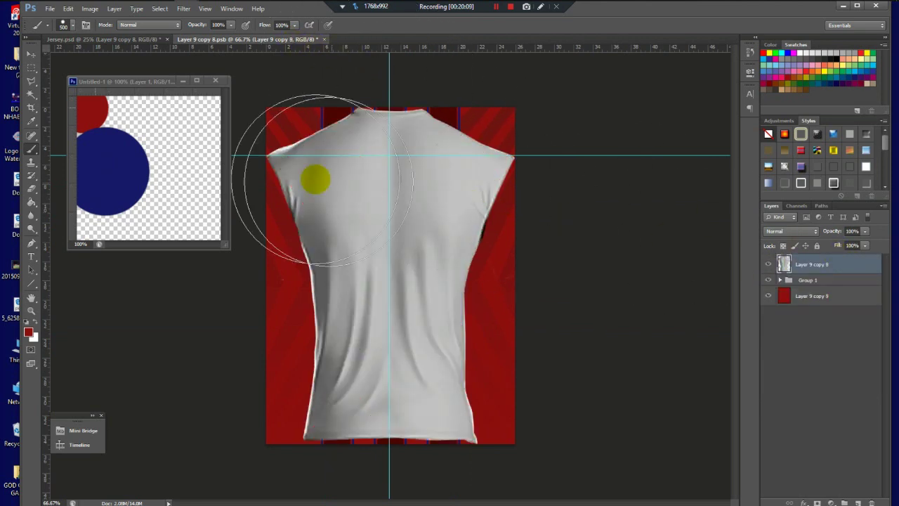
- Place the jersey design1 logo image from the YOUTUBE logo folder into the back shirt document
left_click(29, 55)
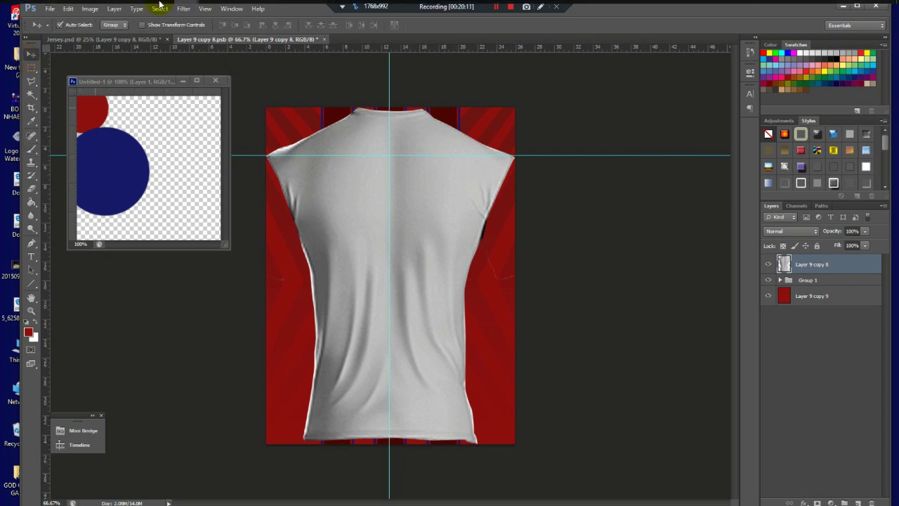
left_click(136, 10)
key("alt+Up")
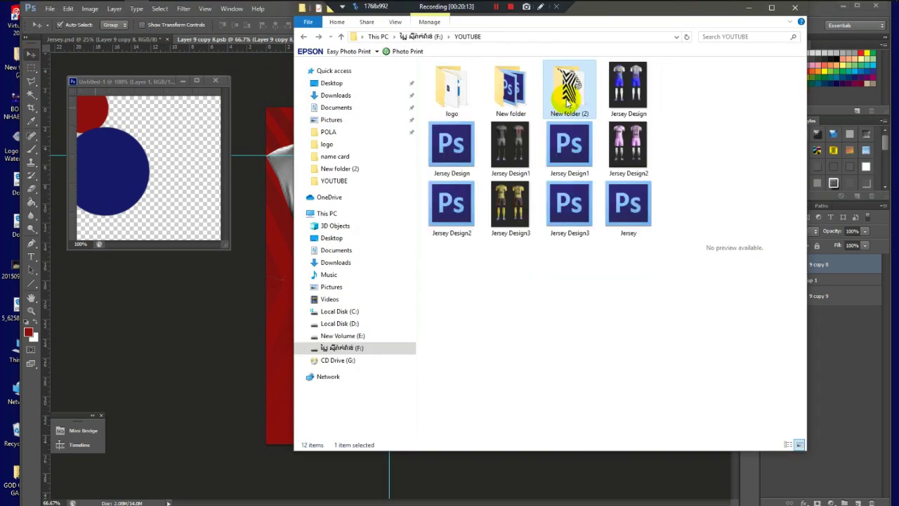
double_click(460, 95)
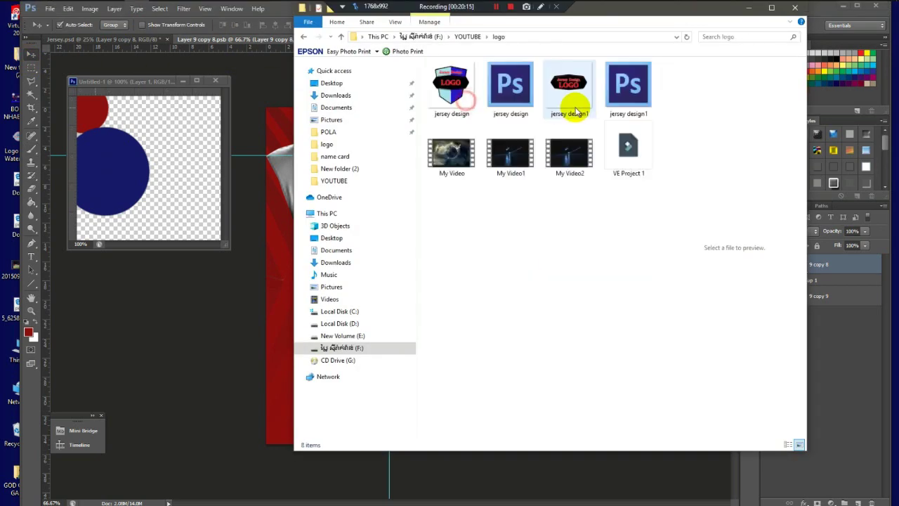
left_click(580, 109)
left_click_drag(582, 110, 232, 276)
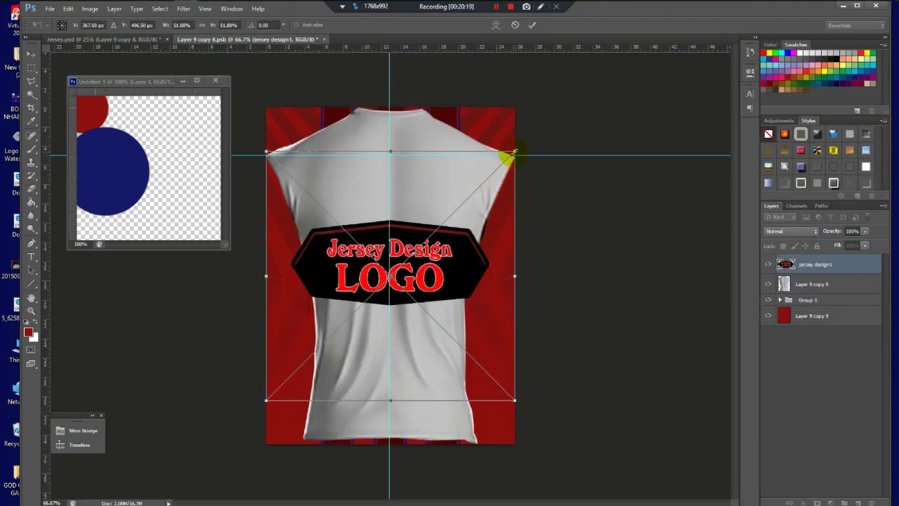
- Scale the placed logo down to about 31% width and move it to the lower back, centered on the vertical guide
left_click_drag(515, 152, 472, 175)
left_click_drag(465, 184, 461, 187)
left_click_drag(421, 266, 424, 324)
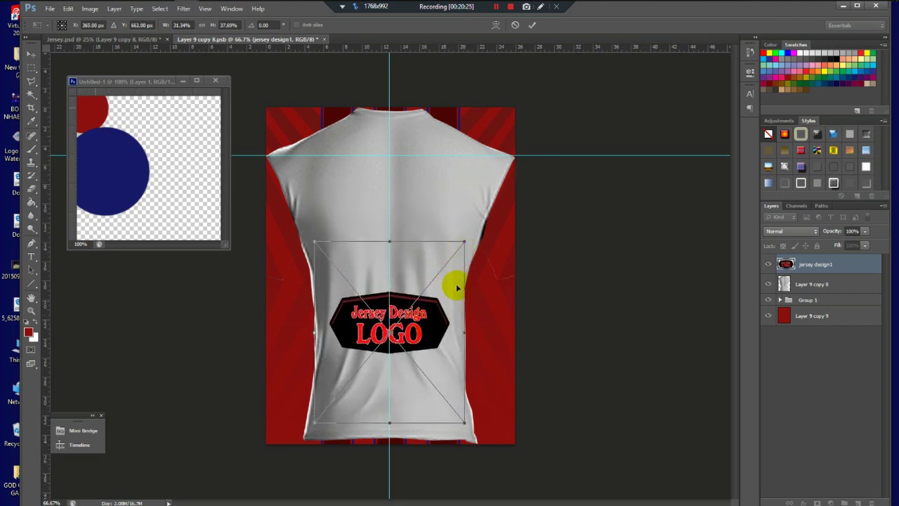
left_click_drag(463, 242, 461, 242)
key("Return")
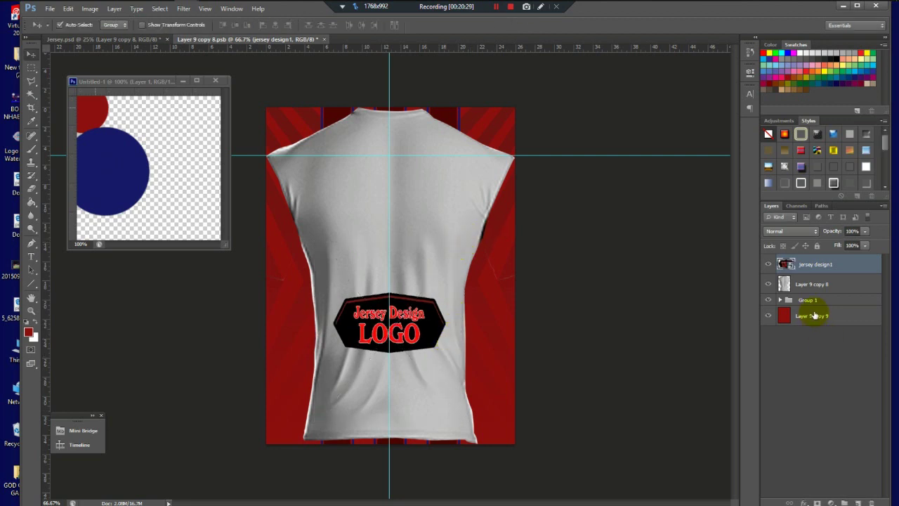
- Add a 3 px outside Stroke in navy 16186a to the jersey design1 logo layer
left_click(848, 265)
double_click(849, 265)
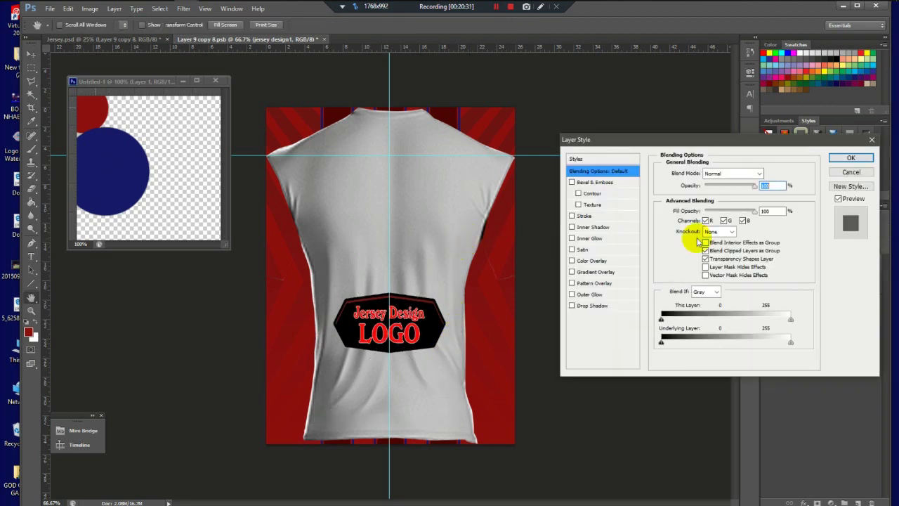
left_click(593, 215)
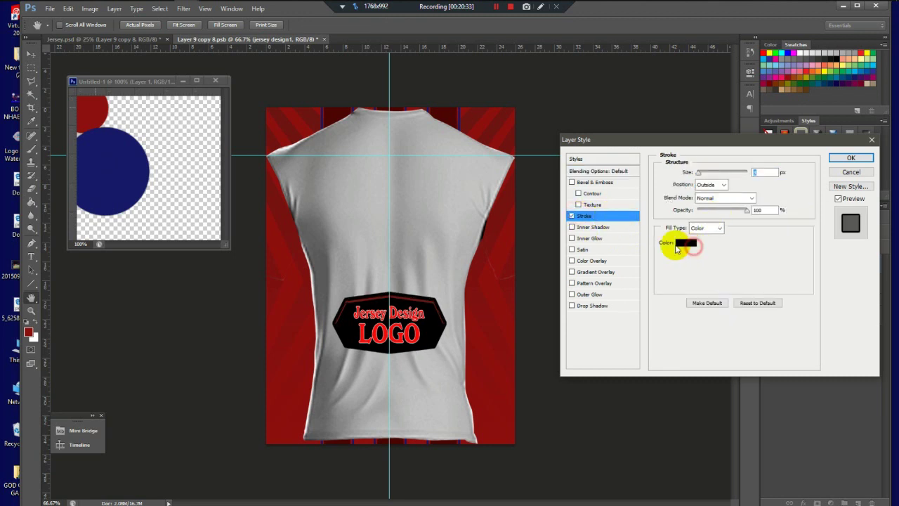
left_click(686, 242)
left_click(131, 202)
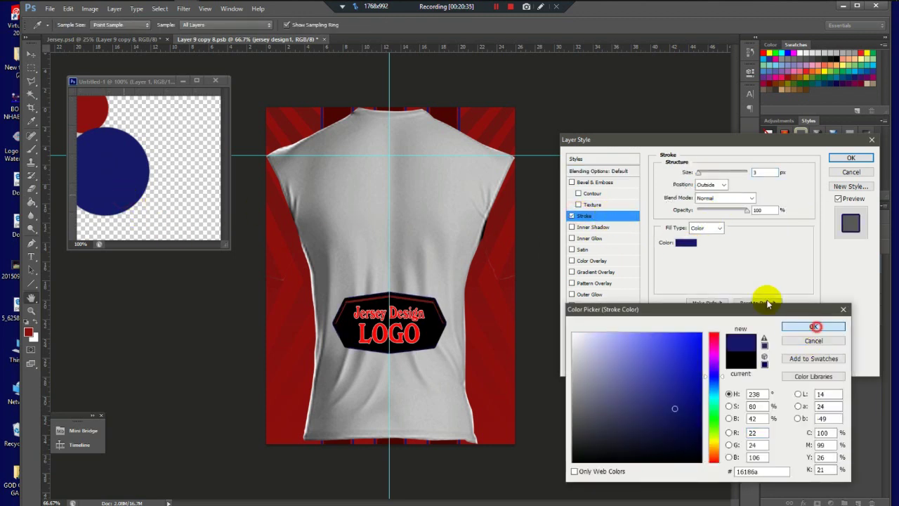
left_click(812, 327)
left_click_drag(699, 173, 698, 178)
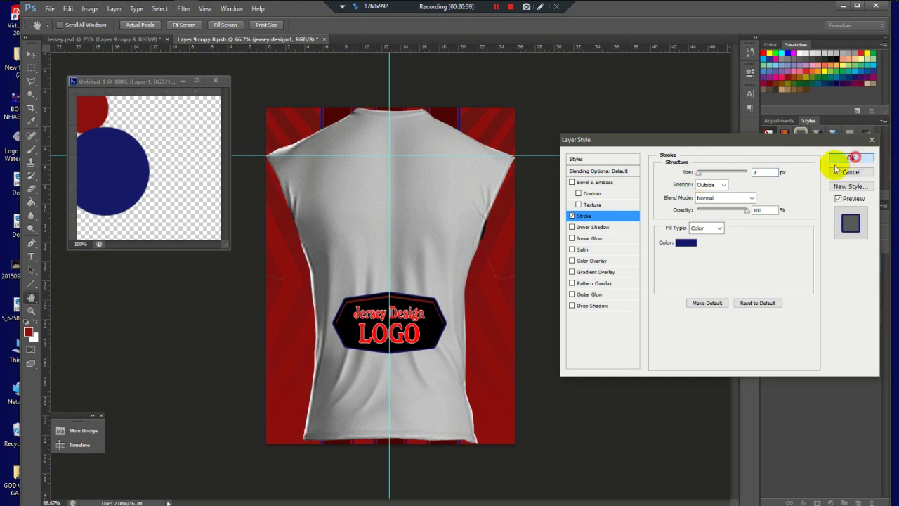
left_click(846, 157)
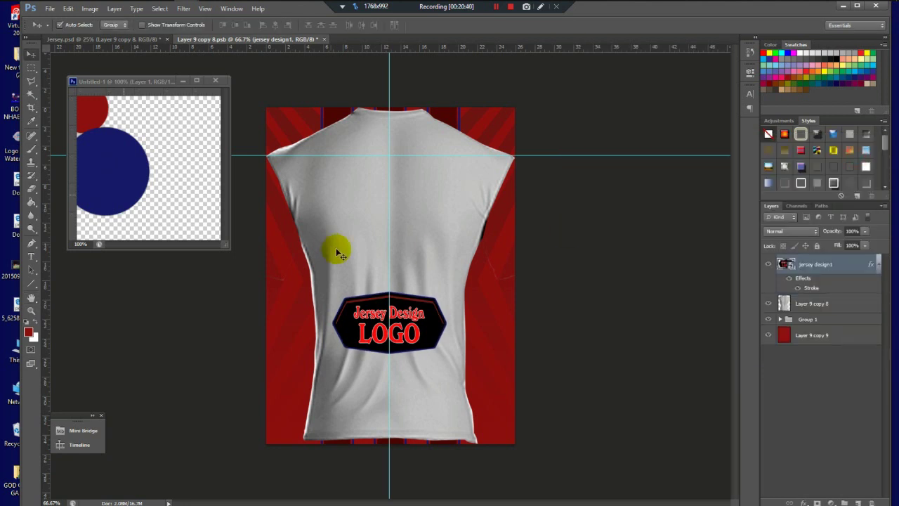
- Add the 72 pt text "JERSEY DESIGN" on the shirt's upper back, centered on the vertical guide
left_click(769, 303)
left_click(769, 304)
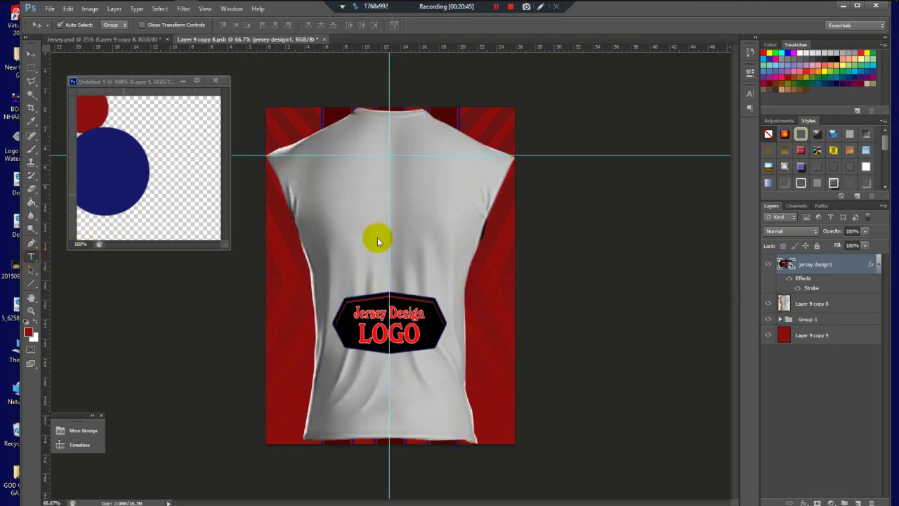
key("t")
left_click(385, 169)
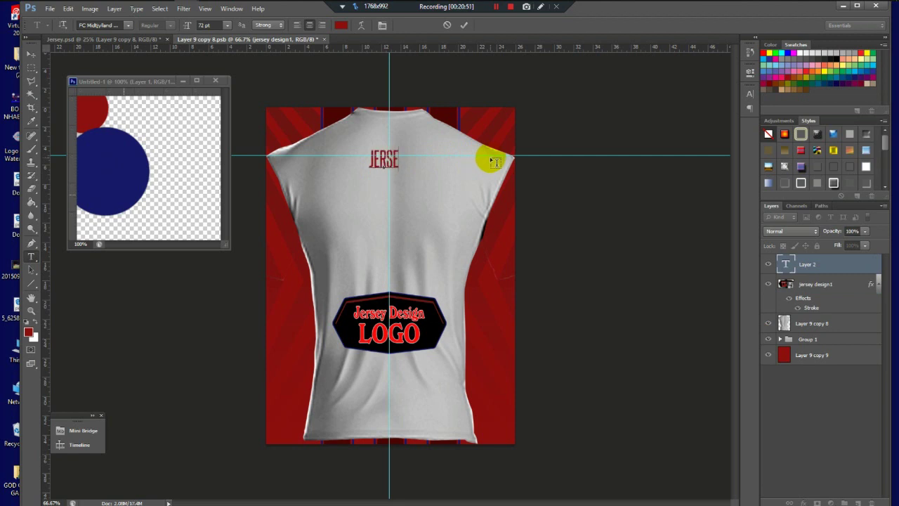
type("JERSEY D")
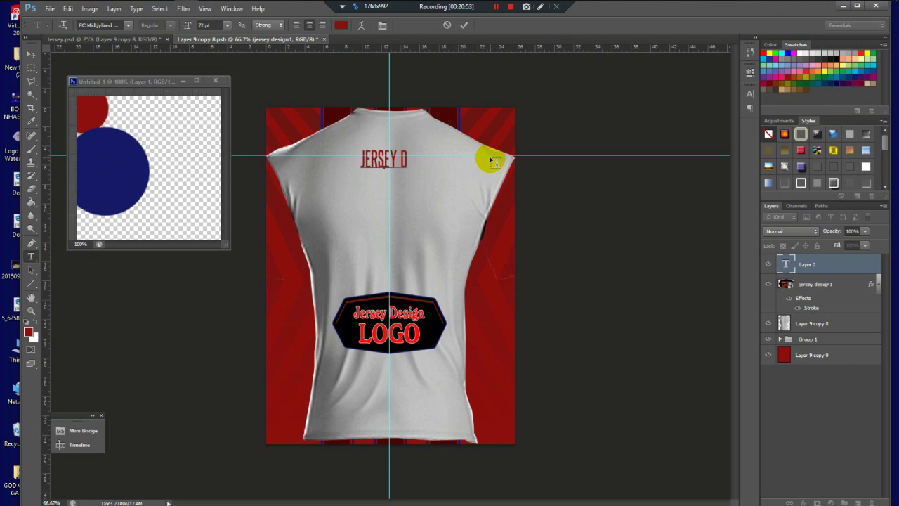
type("ESIGN")
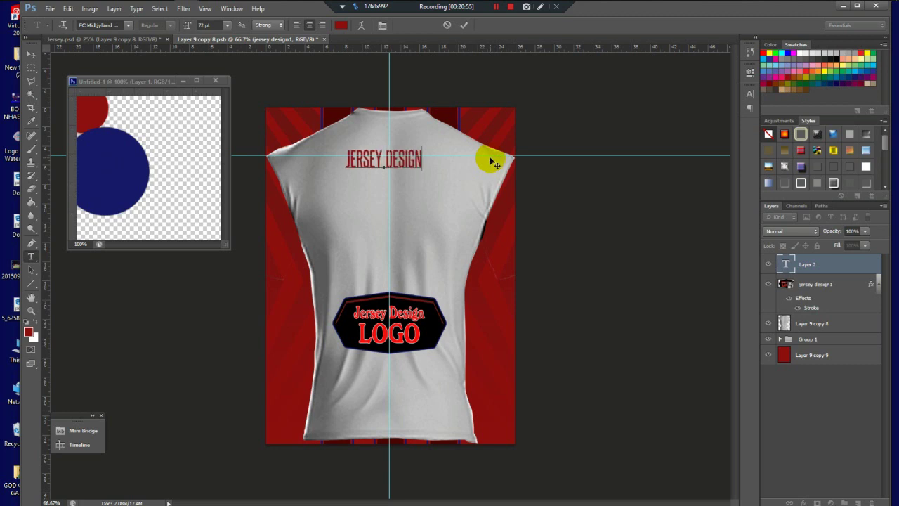
- Change the color of the JERSEY DESIGN text to white and commit the text
key("ctrl+a")
left_click(340, 25)
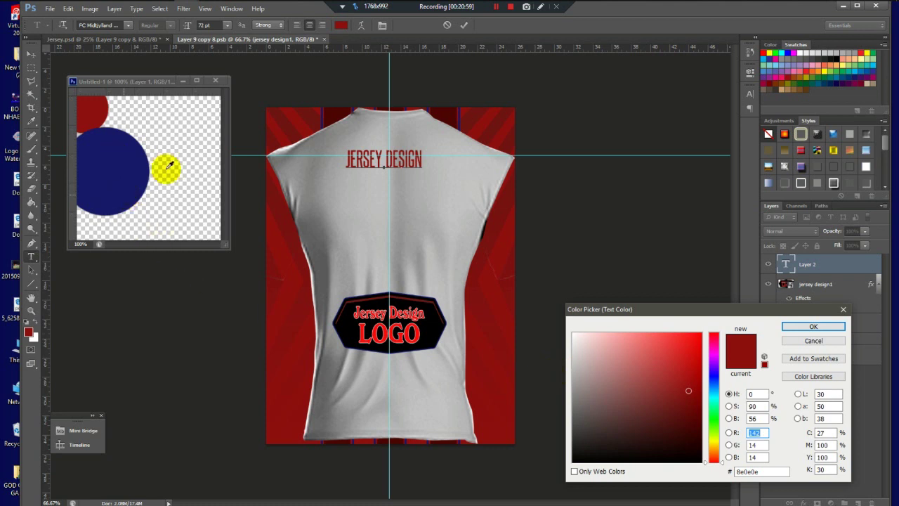
left_click(638, 372)
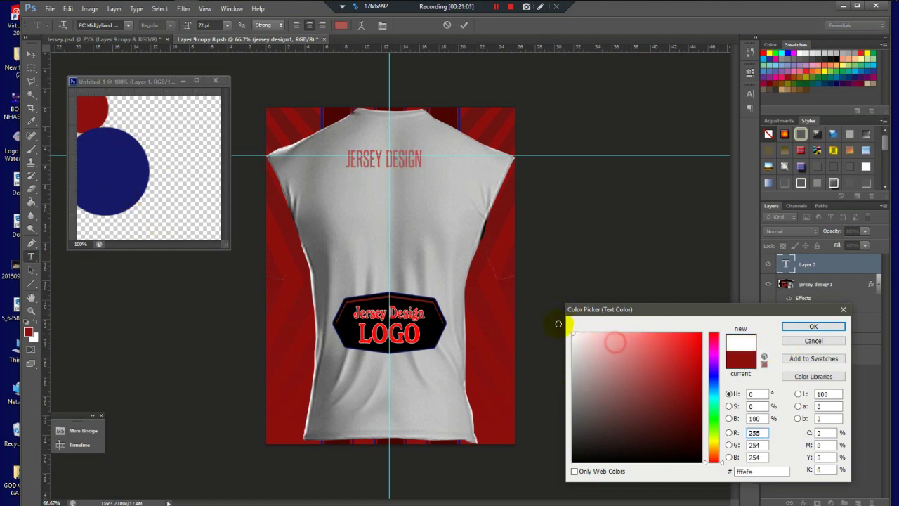
left_click(807, 326)
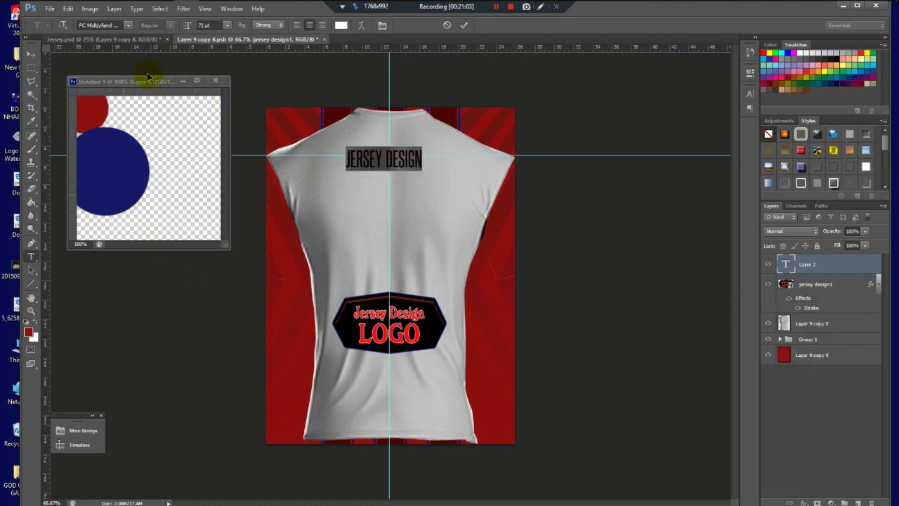
left_click(30, 57)
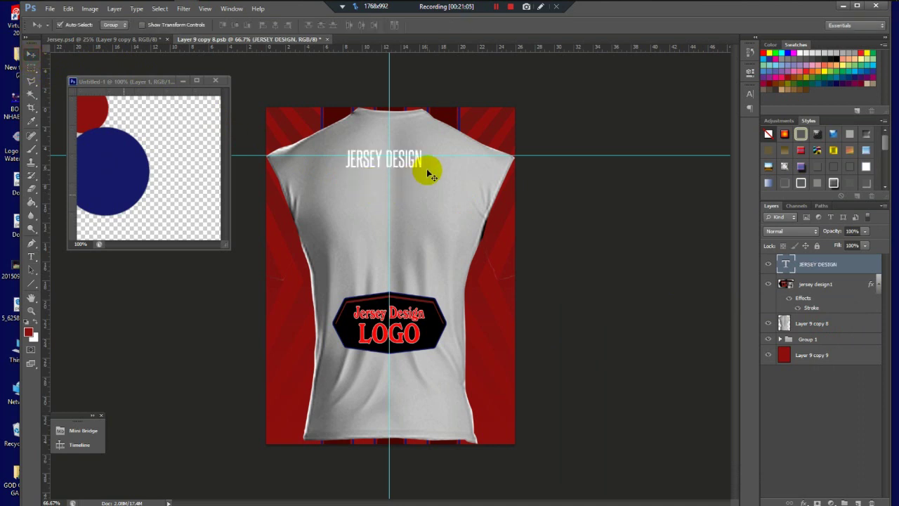
- Enlarge the JERSEY DESIGN text on the upper back and place a duplicate of it directly below
key("ctrl+t")
left_click_drag(421, 169, 443, 229)
key("Return")
left_click(31, 256)
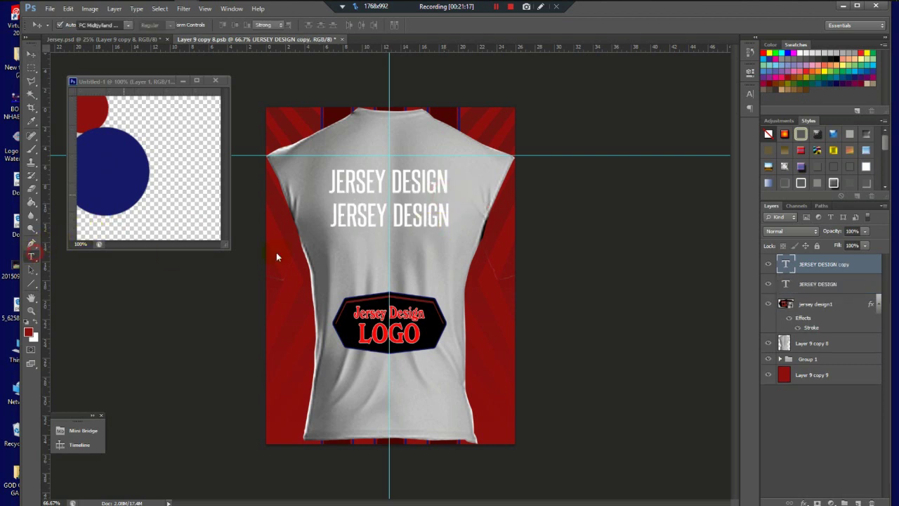
- Replace the content of the lower, duplicated JERSEY DESIGN text with the number 27
triple_click(350, 223)
type("27")
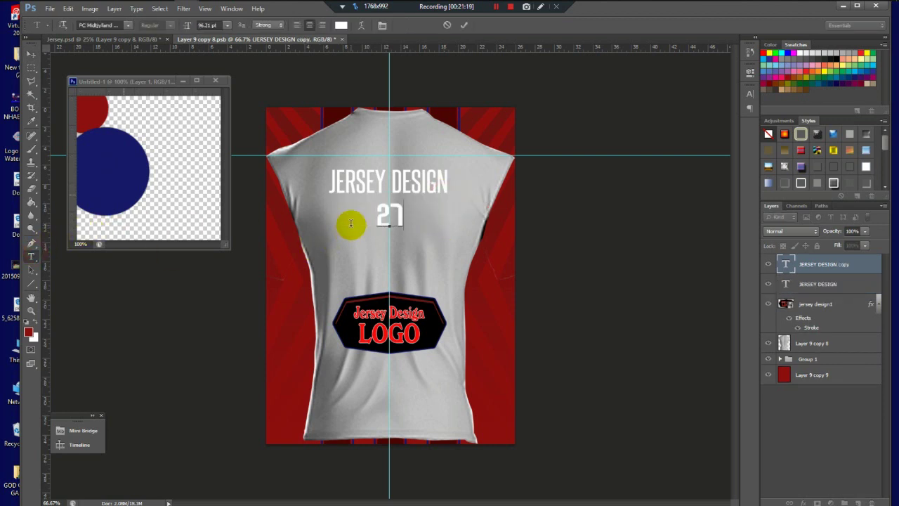
left_click(31, 55)
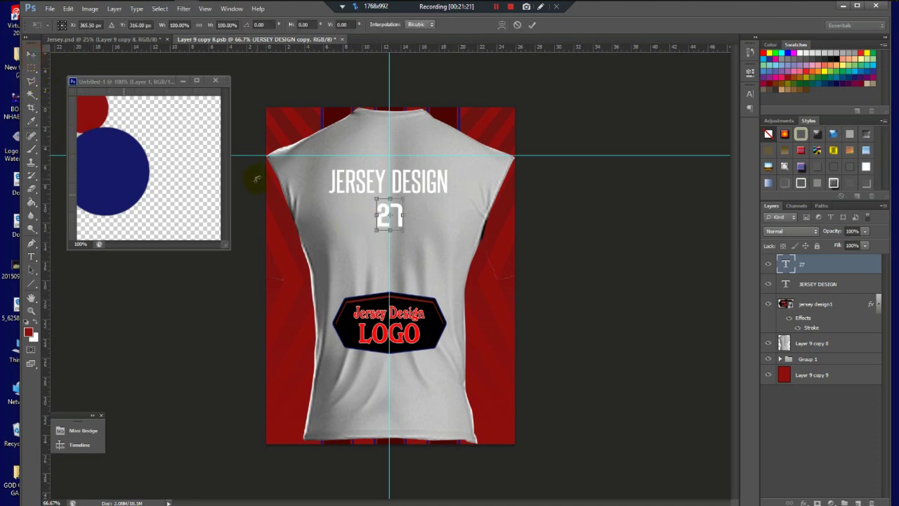
- Enlarge the number 27 to fill the space between the JERSEY DESIGN text and the logo, centered on the vertical guide
left_click(399, 229)
left_click_drag(401, 234, 417, 276)
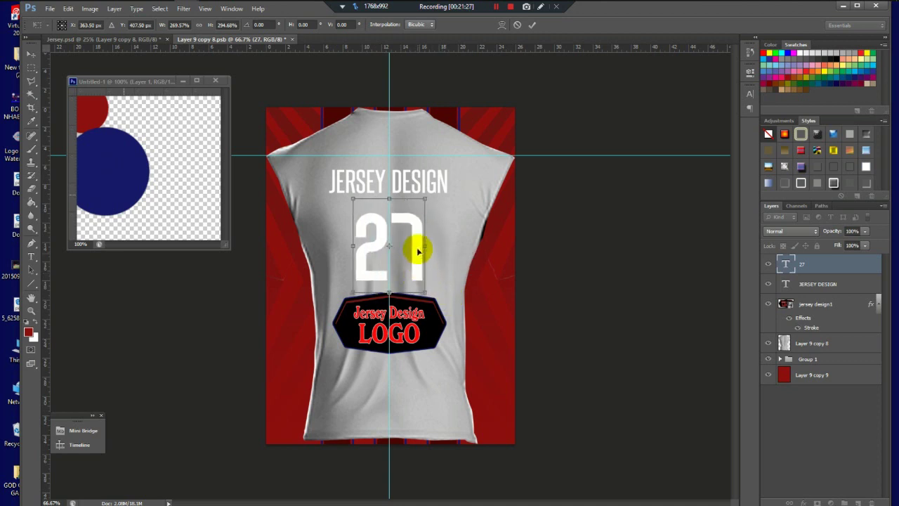
left_click_drag(424, 198, 420, 243)
key("ctrl+z")
key("ctrl+z")
mouse_move(387, 193)
left_mouse_down()
mouse_move(395, 175)
mouse_move(387, 194)
left_mouse_up()
key("Return")
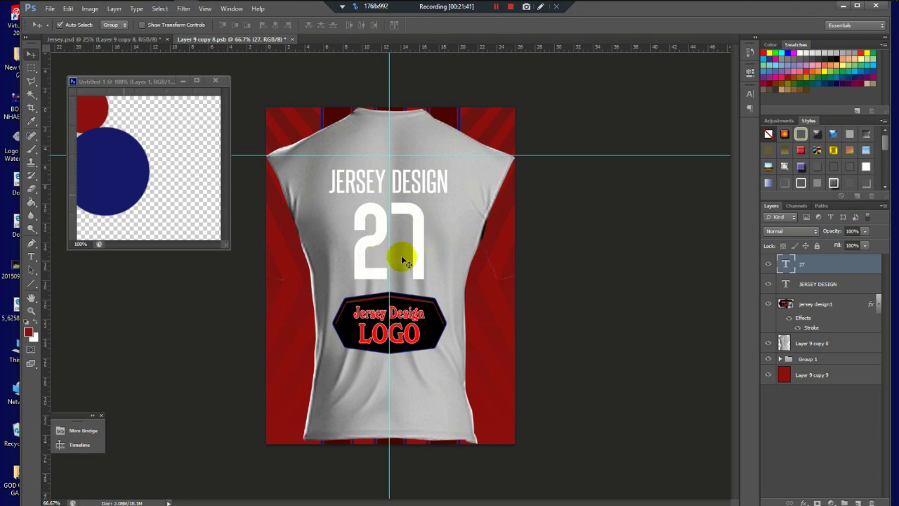
- Add a 3 px outside Stroke to the JERSEY DESIGN text in the dark red sampled from the Untitled-1 color circles
left_click(847, 287)
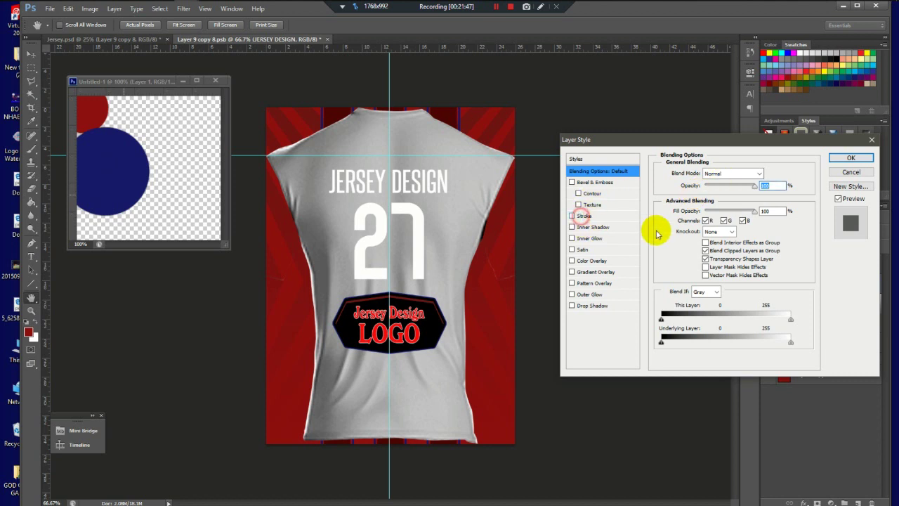
left_click(581, 216)
left_click(686, 242)
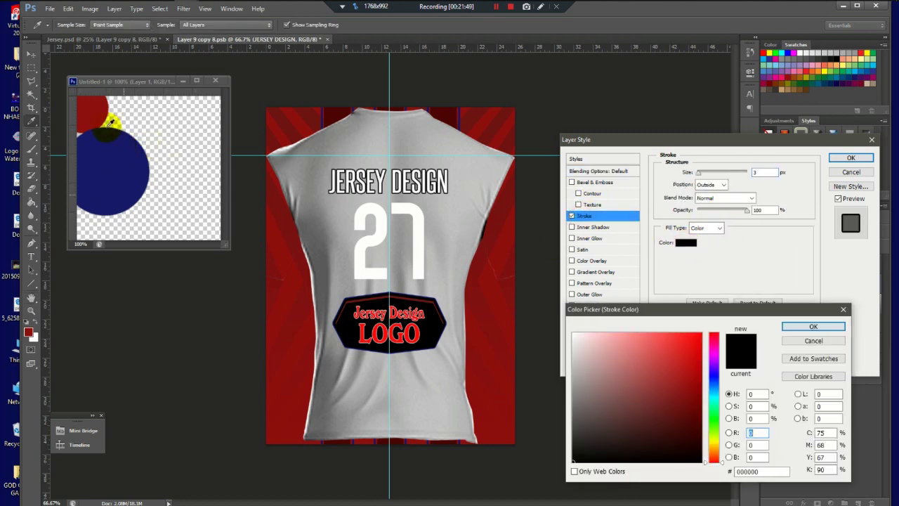
left_click(95, 109)
left_click(797, 326)
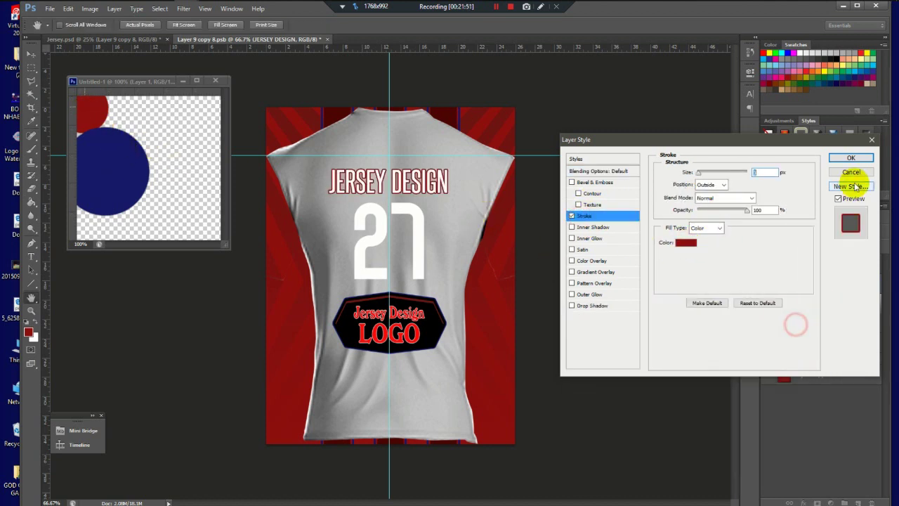
left_click(851, 158)
- Add a 3 px outside Stroke in dark red 8e0e0e to the number 27 text layer
left_click(861, 268)
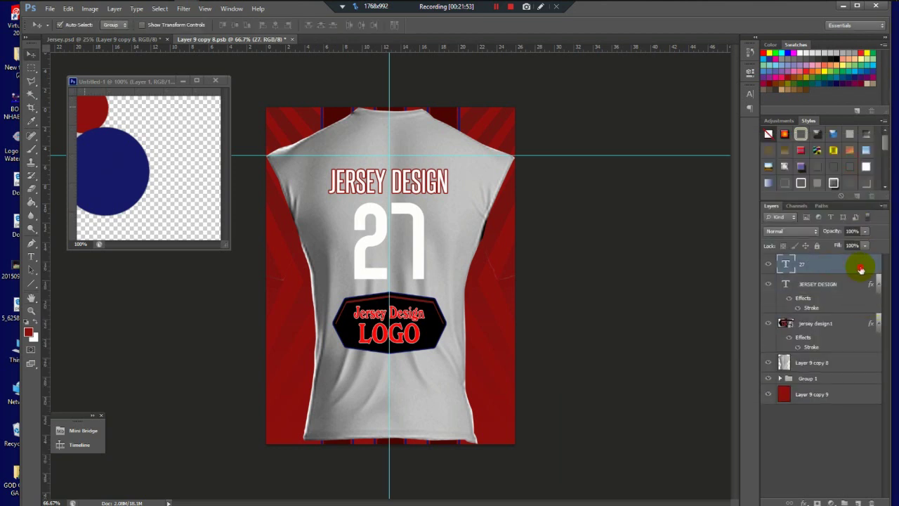
double_click(829, 264)
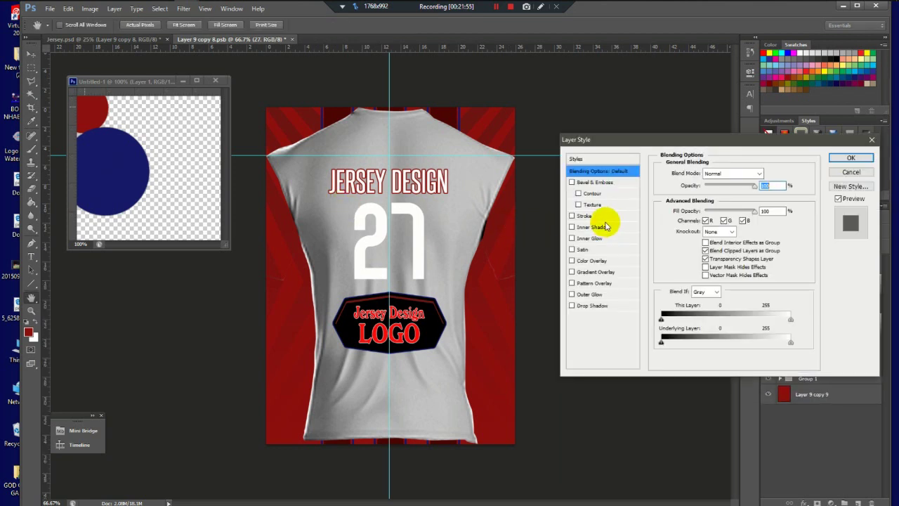
left_click(583, 215)
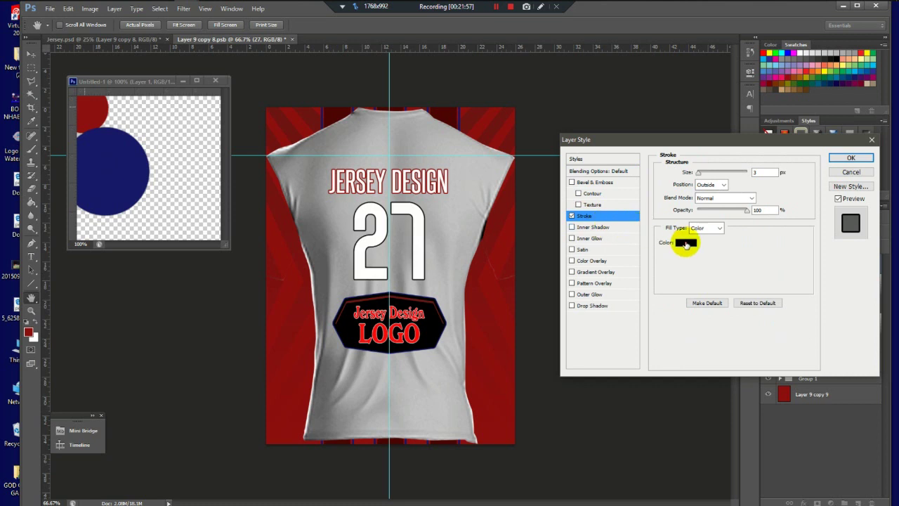
left_click(686, 243)
left_click(109, 118)
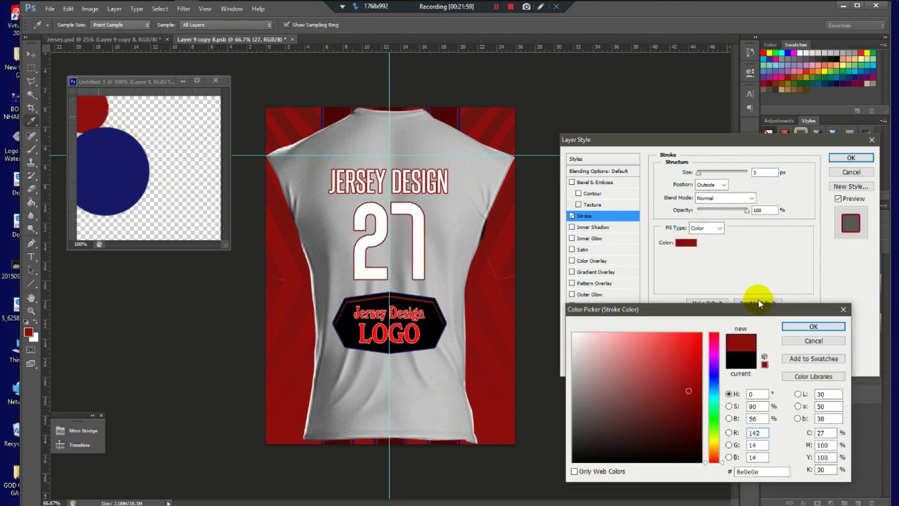
left_click(813, 325)
left_click(836, 159)
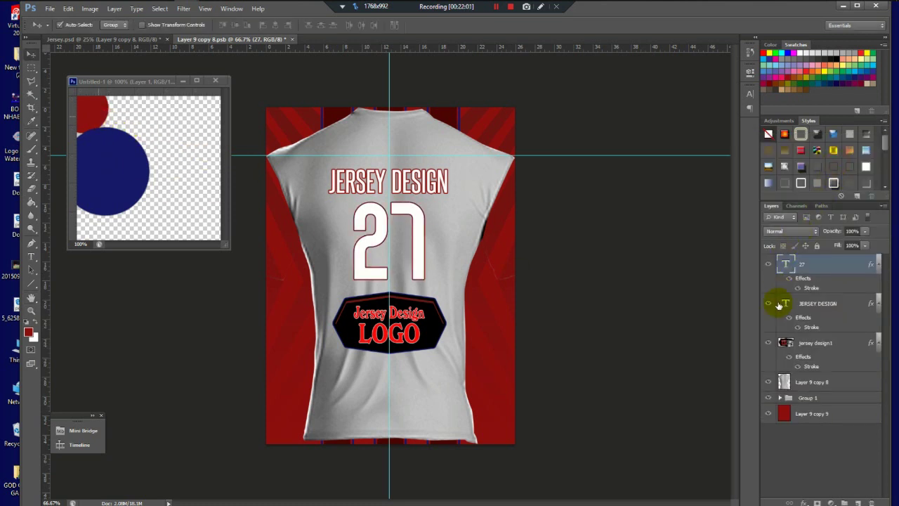
- Hide the grey shirt reference layer, and save and close the back shirt smart object
left_click(769, 382)
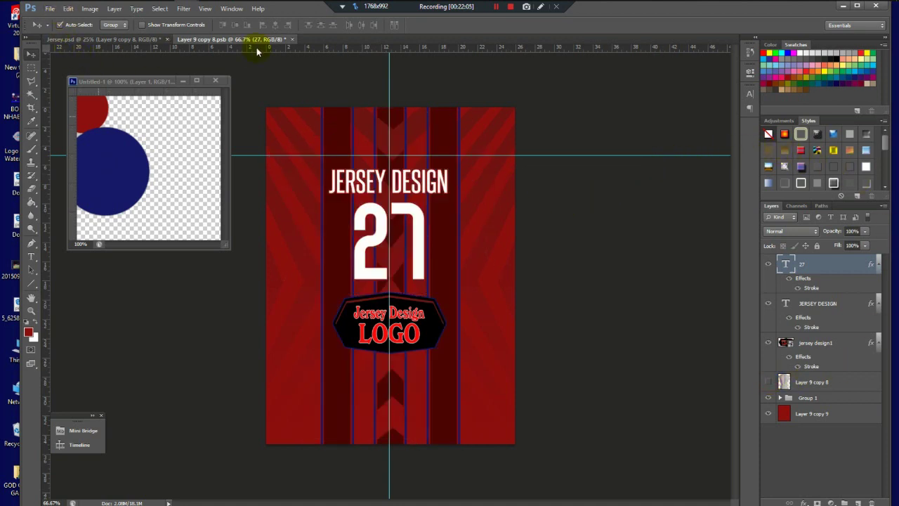
left_click(292, 40)
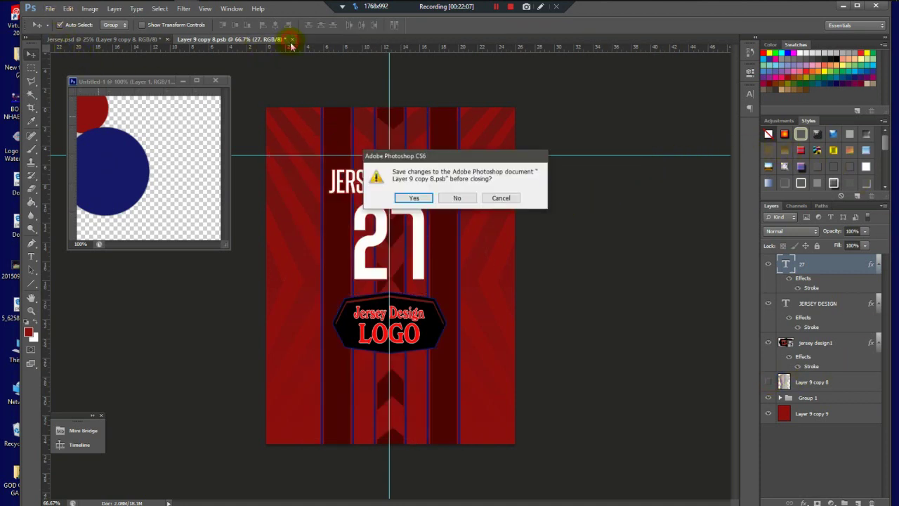
left_click(407, 200)
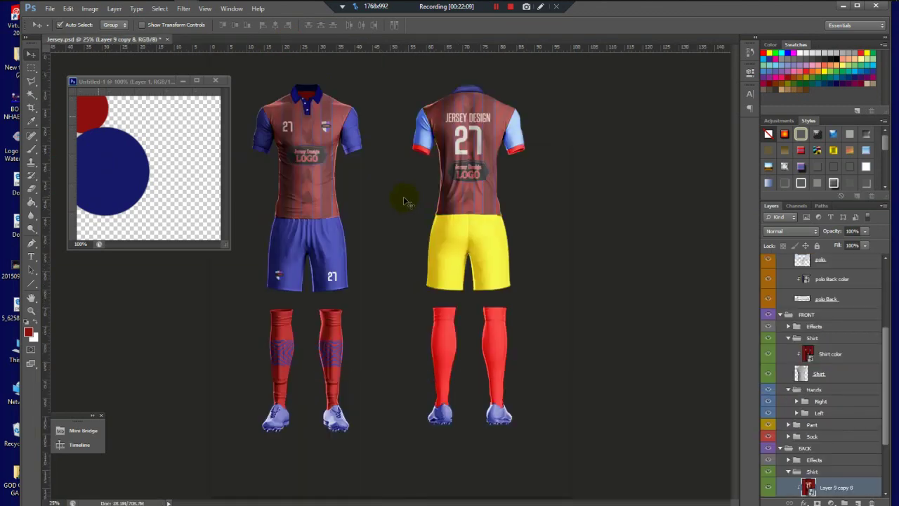
- Reopen the back shirt smart object Layer 9 copy 8 and show its grey shirt reference layer
scroll(460, 119, "up", 6)
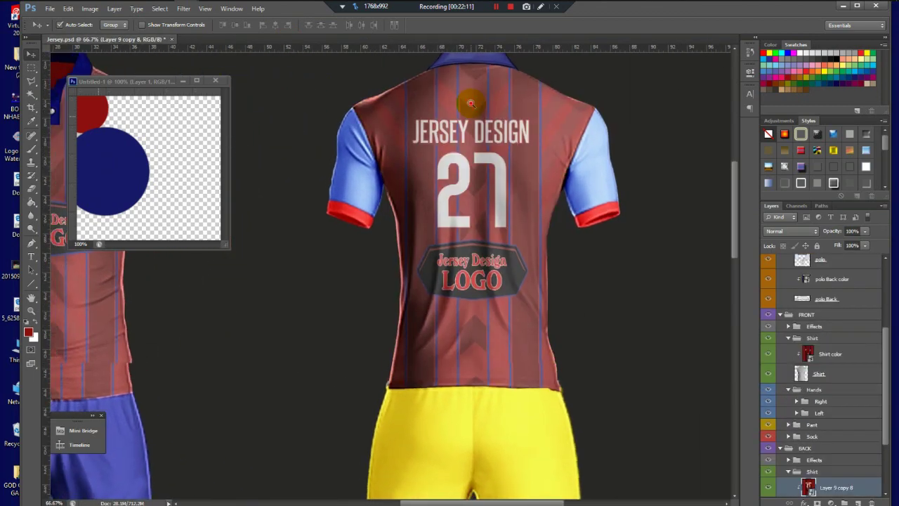
scroll(471, 103, "down", 3)
scroll(470, 103, "down", 4)
scroll(471, 103, "up", 2)
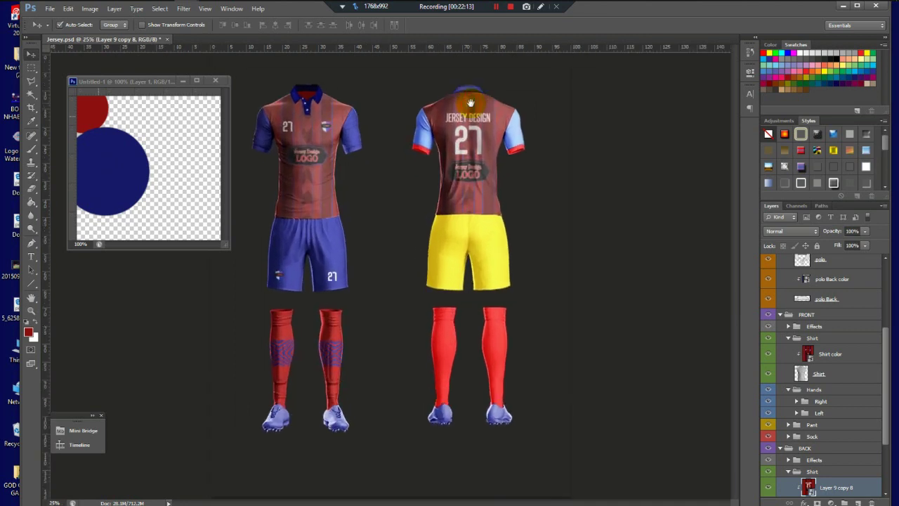
scroll(470, 104, "down", 1)
scroll(471, 103, "up", 1)
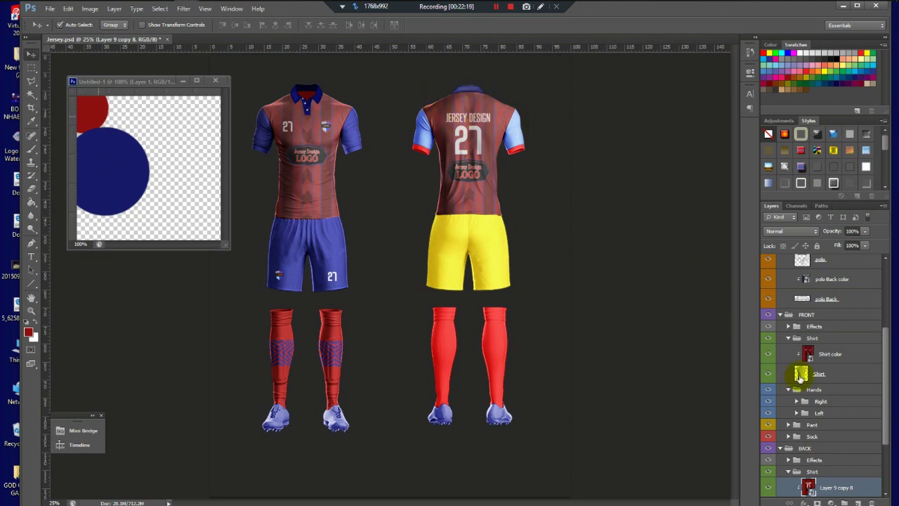
left_click_drag(800, 377, 809, 489)
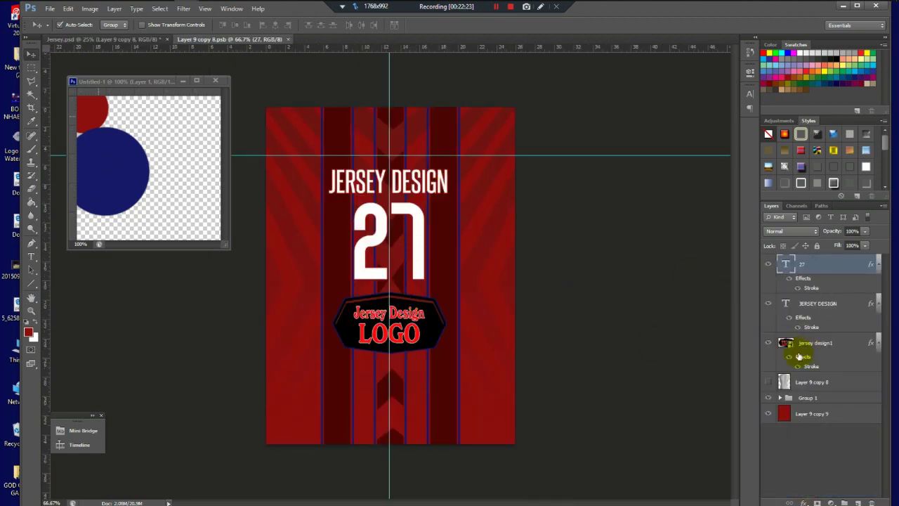
left_click(768, 381)
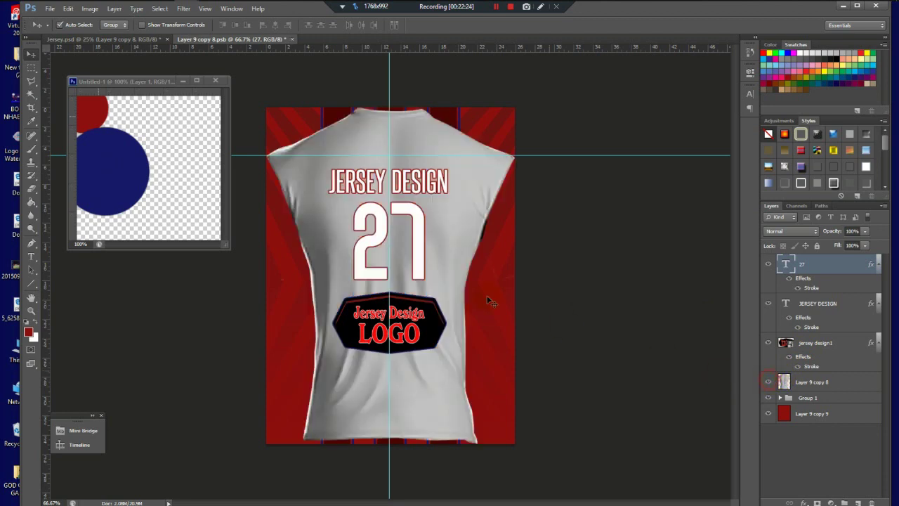
- Scale the jersey design1 logo to 24.35% width and 31.12% height and move it down to Y 703.50 px
left_click(423, 300)
key("ctrl+t")
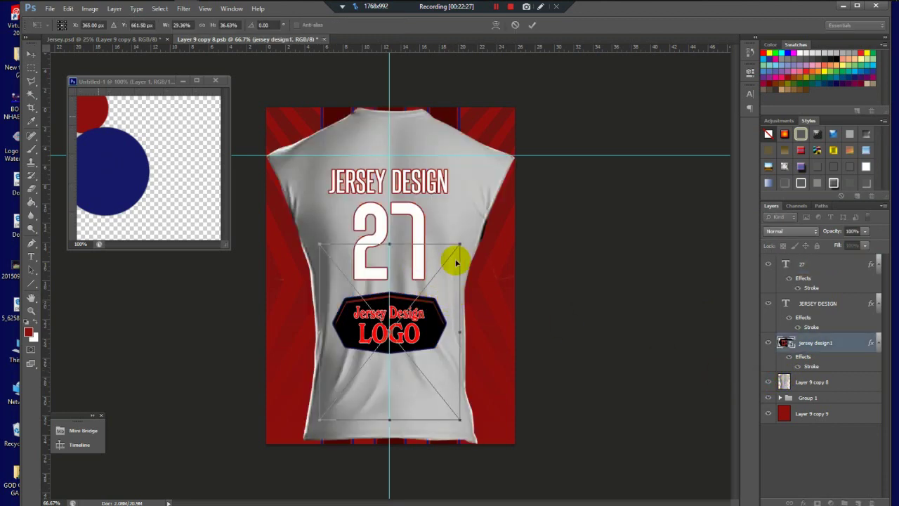
left_click_drag(457, 243, 447, 258)
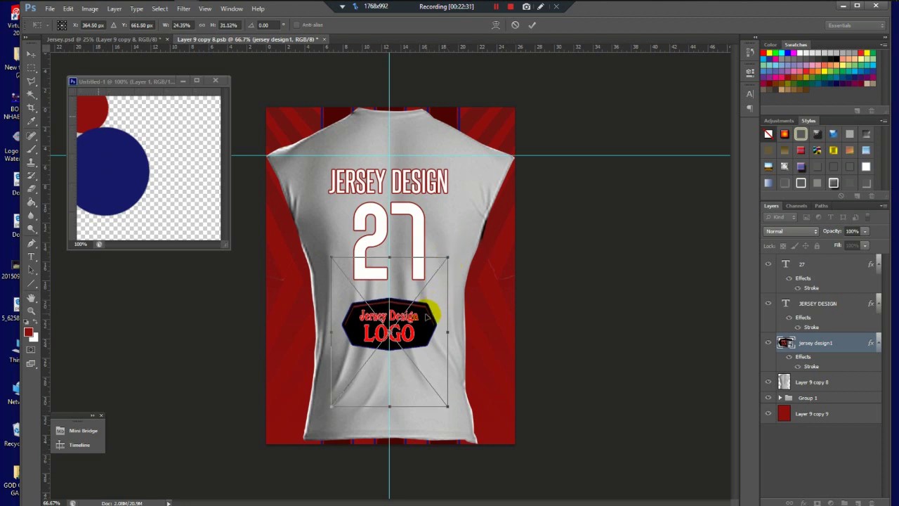
key("shift+Down")
key("shift+Down")
key("shift+Down")
key("shift+Down")
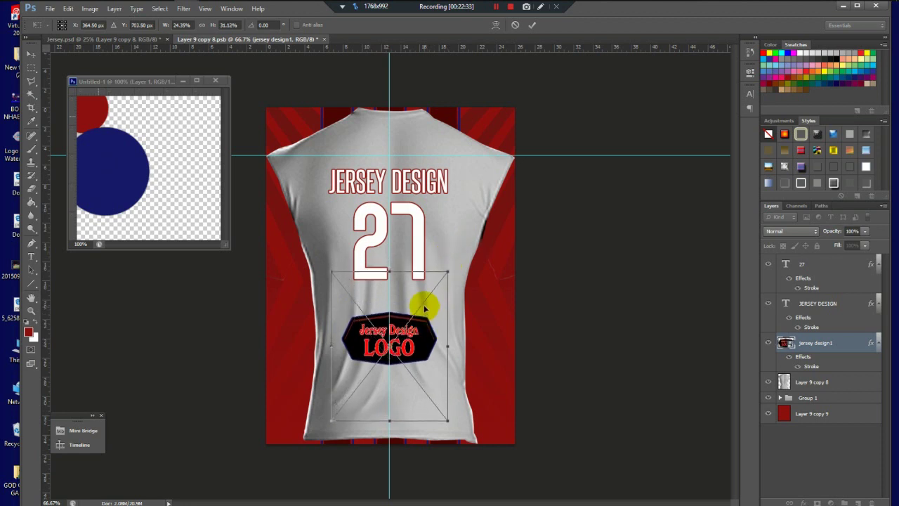
key("Return")
- Scale the number 27 to 124.22% width and 137.70% height and center it at X 364.00, Y 430.50 px
left_click(417, 267, "ctrl")
key("ctrl+t")
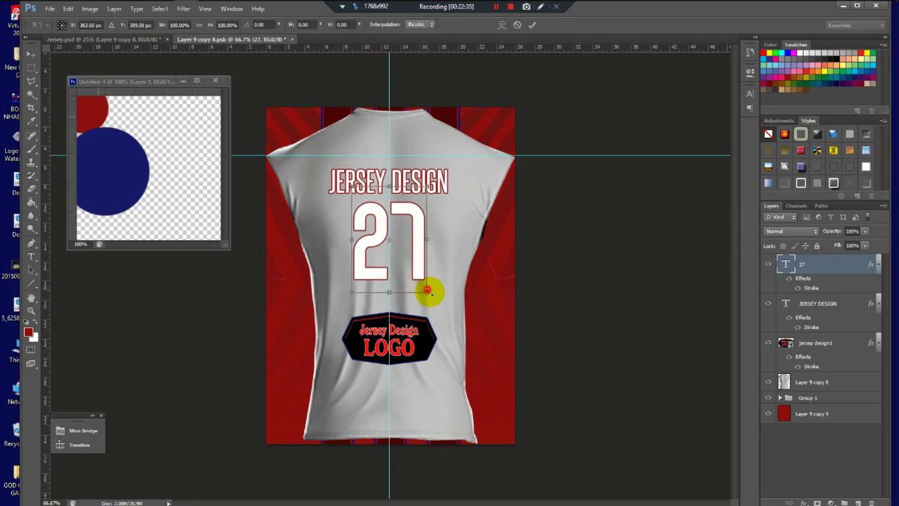
mouse_move(427, 290)
left_mouse_down()
mouse_move(442, 307)
mouse_move(427, 265)
mouse_move(430, 293)
left_mouse_up()
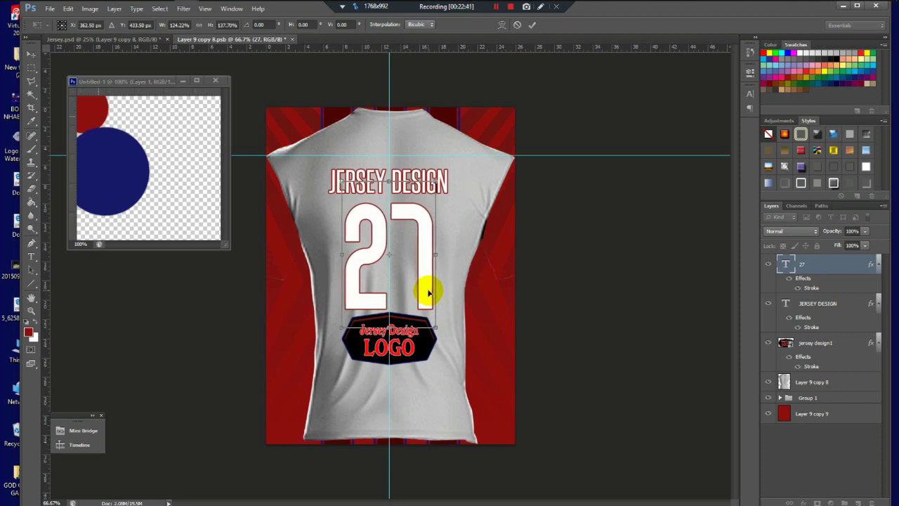
left_click_drag(420, 320, 422, 317)
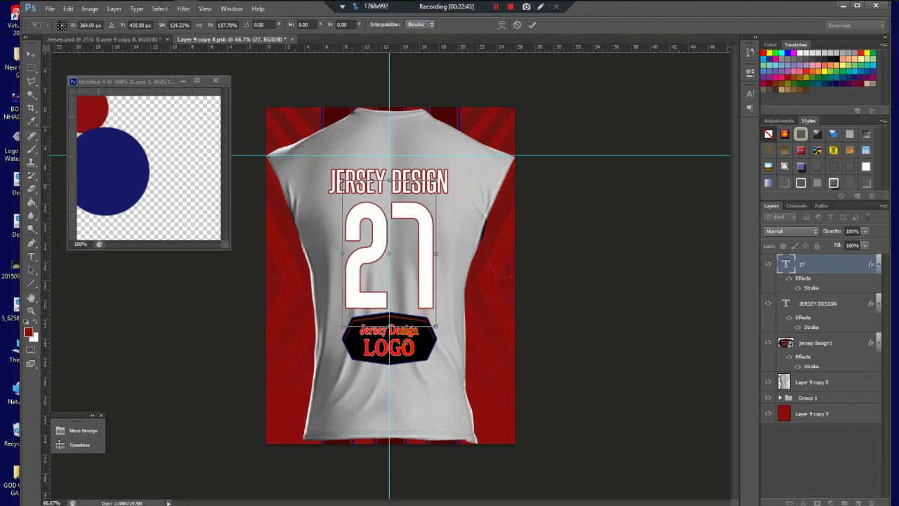
key("Return")
- Shift the JERSEY DESIGN text and the number 27 slightly upward on the shirt's back
left_click(416, 184)
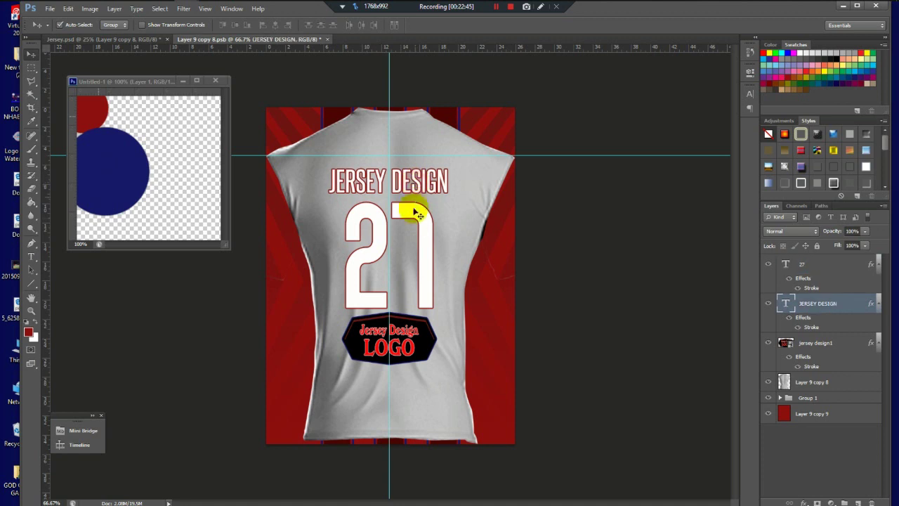
key("Up")
key("Up")
key("Up")
key("Up")
left_click_drag(415, 226, 418, 223)
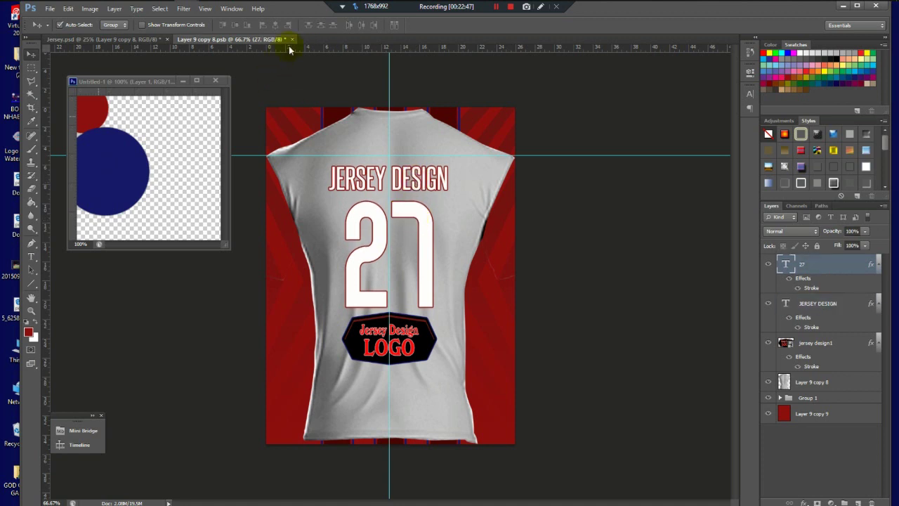
- Hide the Layer 9 copy 8 shirt reference again, and save and close the smart object with the resized artwork
left_click(457, 176)
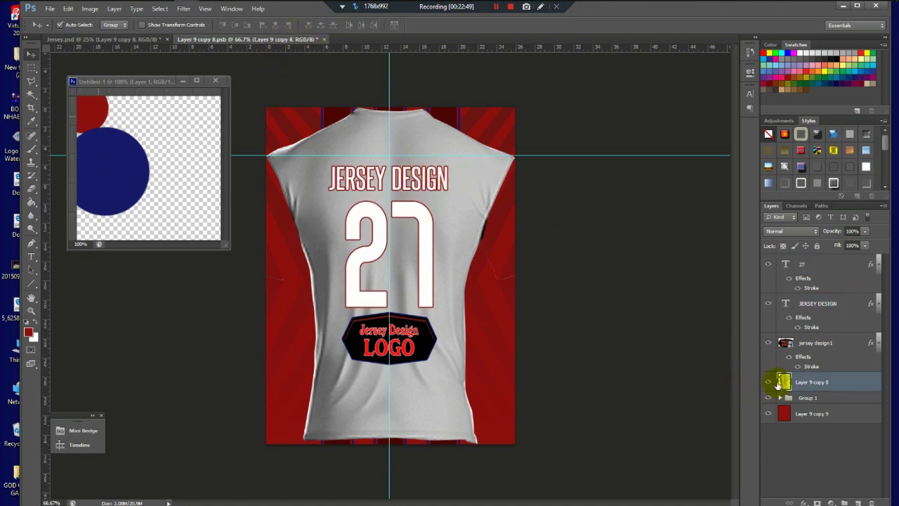
left_click(768, 381)
left_click(321, 38)
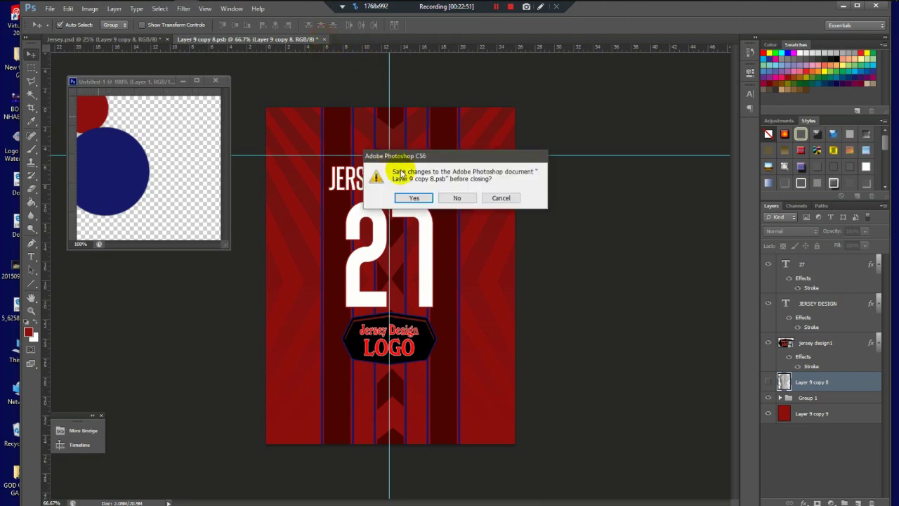
left_click(413, 198)
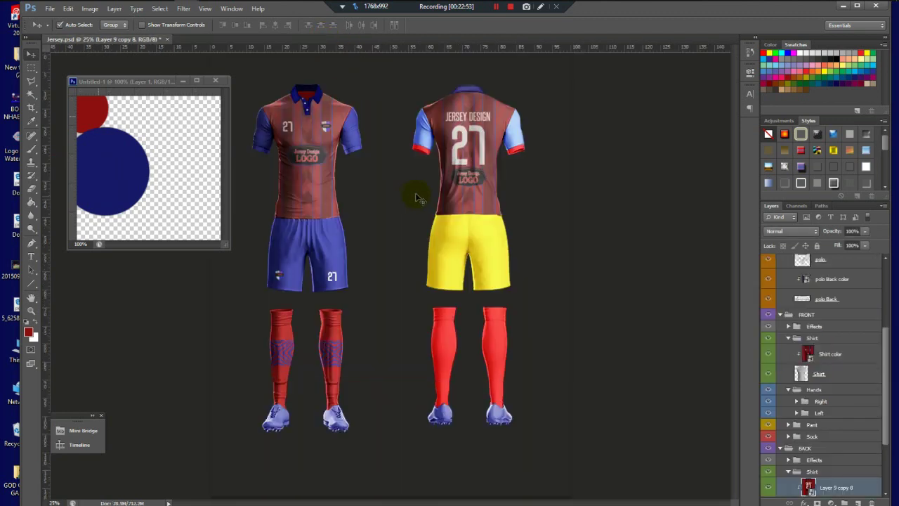
- Collapse the Shirt group inside the BACK group of Jersey.psd
scroll(472, 132, "up", 2)
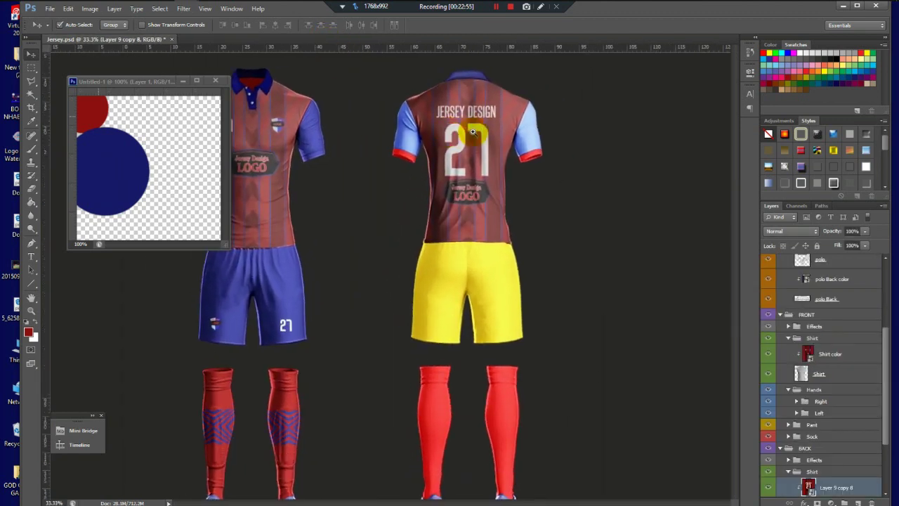
scroll(473, 133, "down", 2)
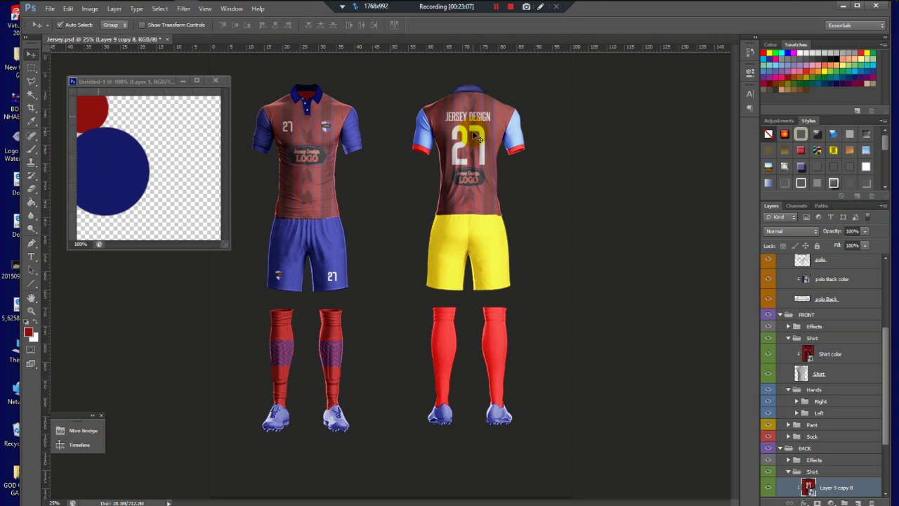
left_click_drag(888, 362, 874, 400)
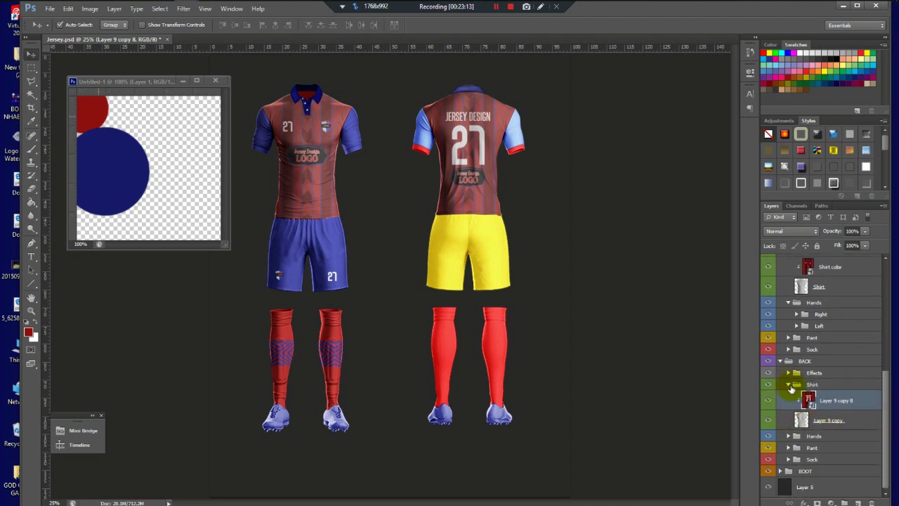
left_click(789, 385)
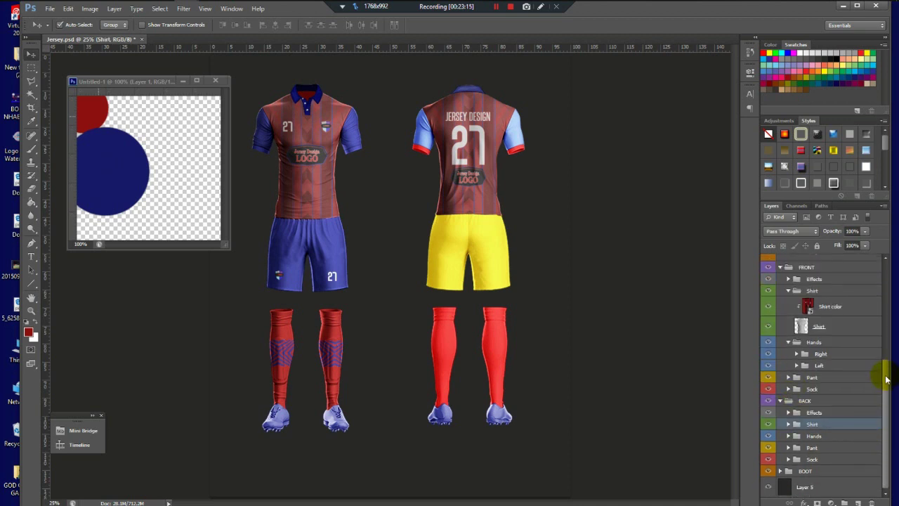
- Open the 1 color smart object from the Right subgroup of the BACK group's Hands folder
left_click(813, 436)
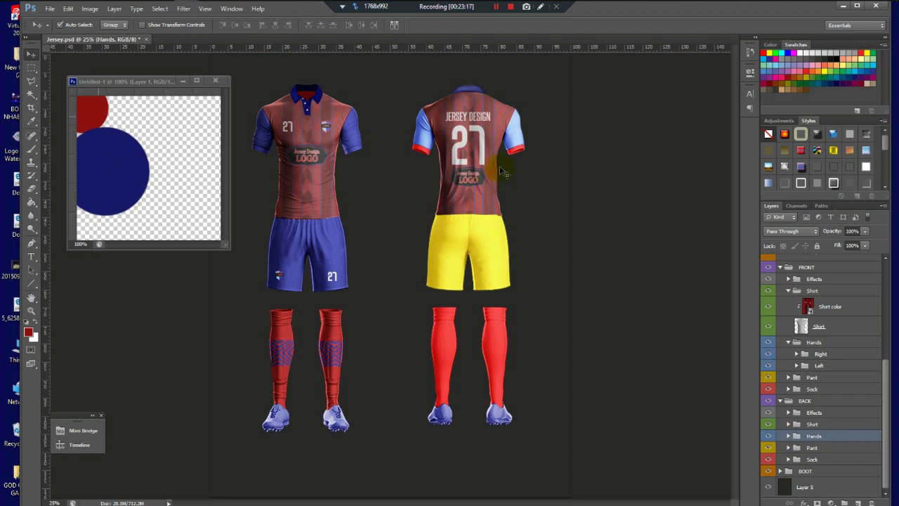
left_click(513, 147)
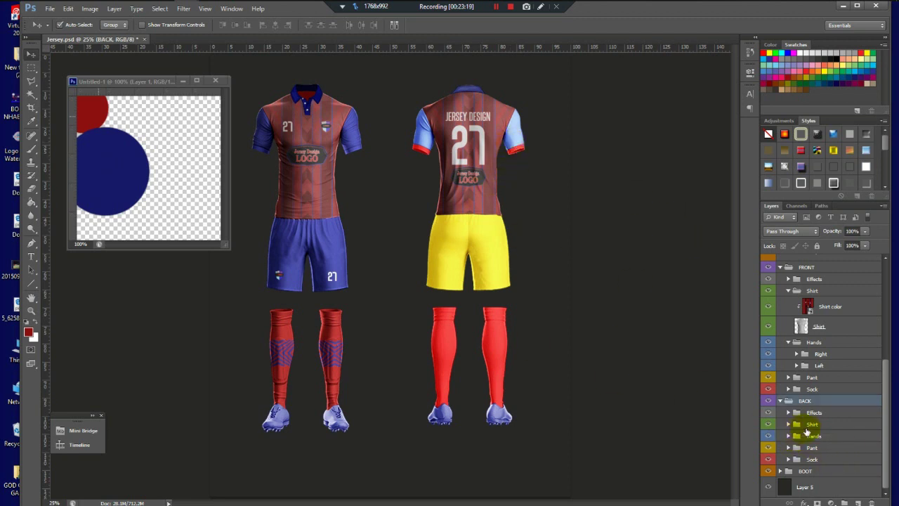
left_click(782, 437)
left_click(788, 436)
left_click(804, 448)
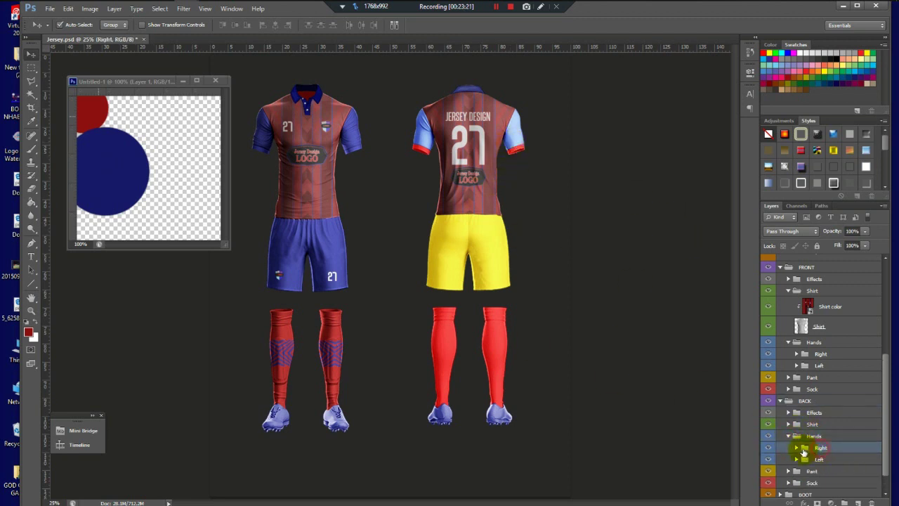
left_click(797, 448)
double_click(820, 464)
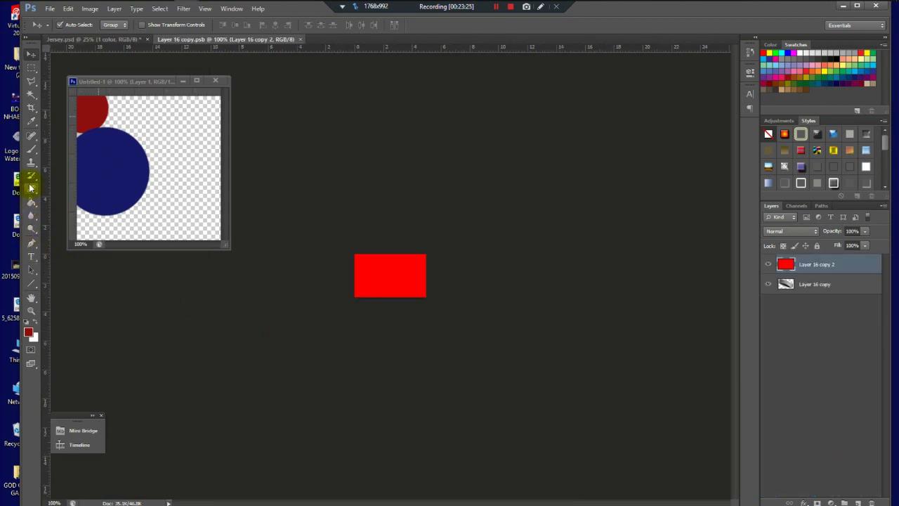
- Paint the right cuff artwork with the Brush in navy sampled from the reference circle, and save and close the smart object
left_click(31, 150)
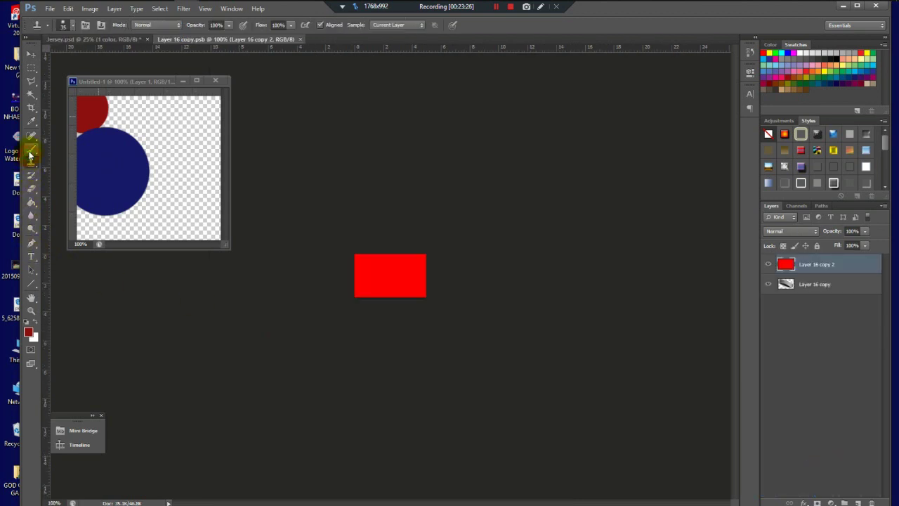
left_click(125, 180, "alt")
left_click(457, 258)
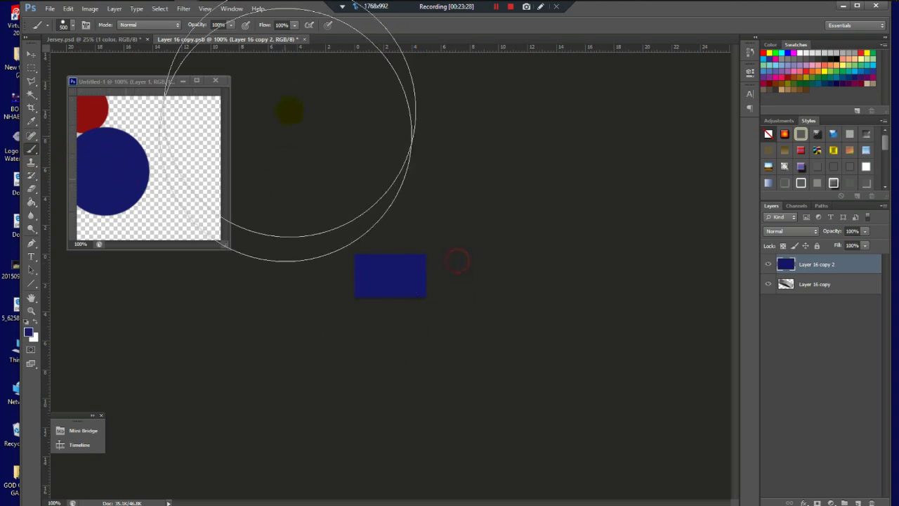
left_click(303, 40)
left_click(417, 196)
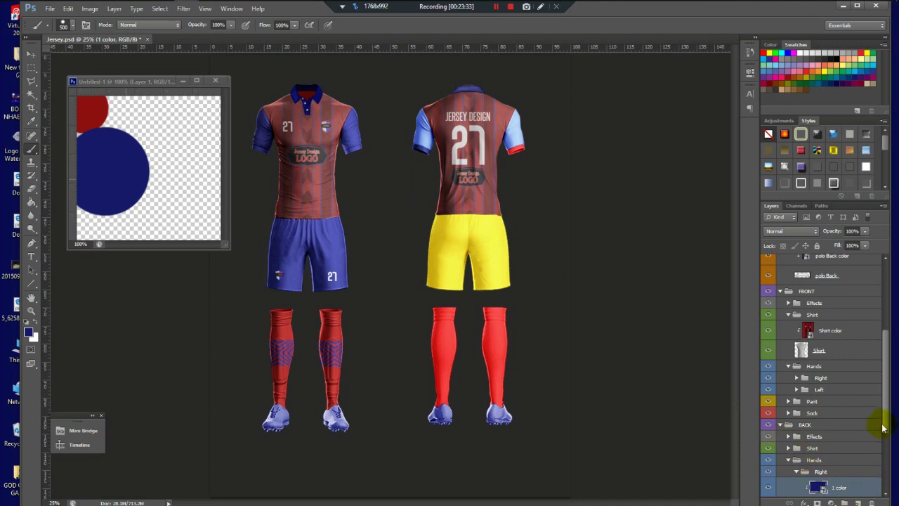
- Paint the back right sleeve's 2 Color smart object solid navy, and save and close it
scroll(838, 381, "down", 3)
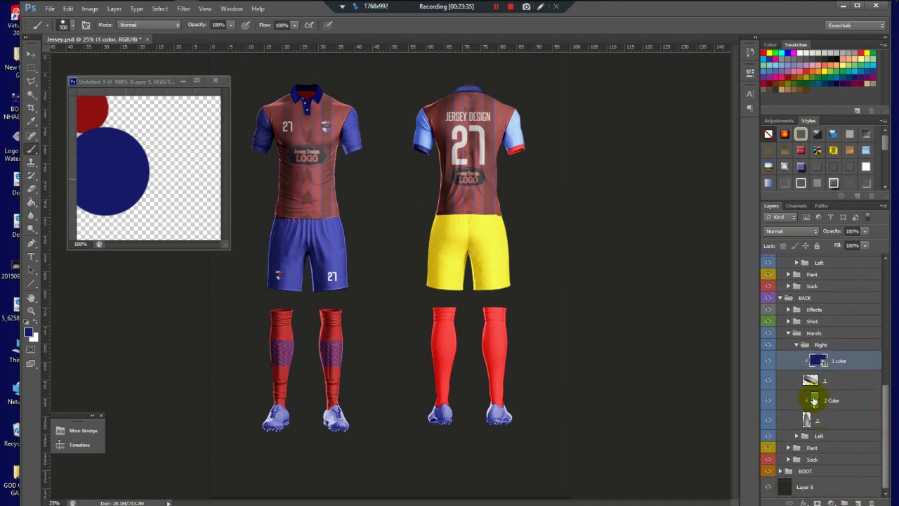
left_click(816, 401)
double_click(817, 402)
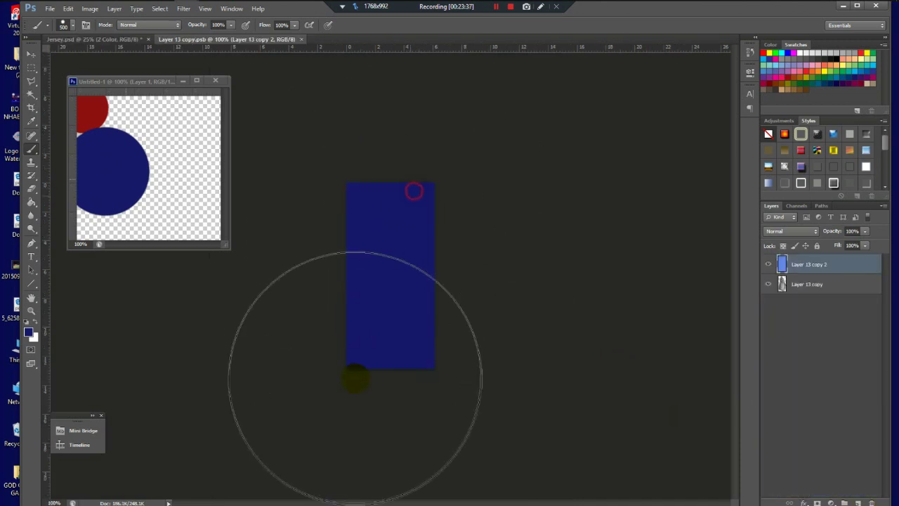
left_click(306, 40)
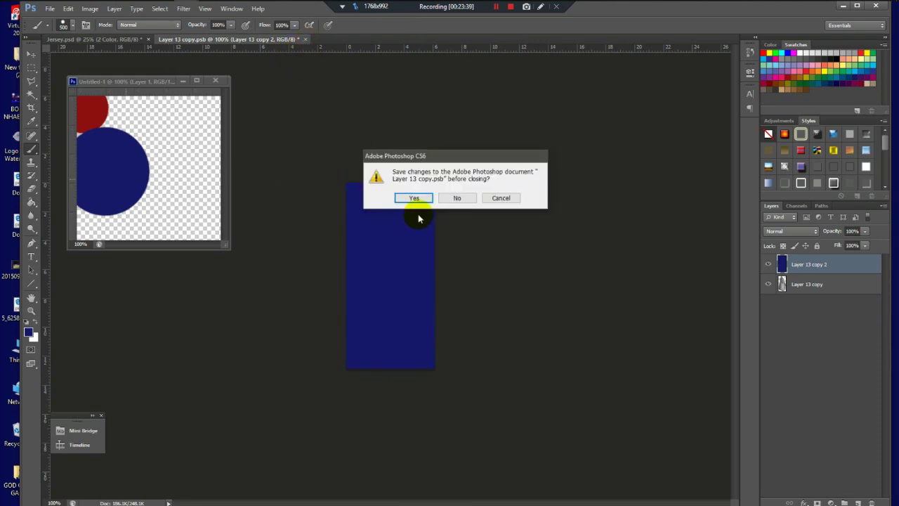
left_click(416, 198)
left_click_drag(422, 116, 432, 155)
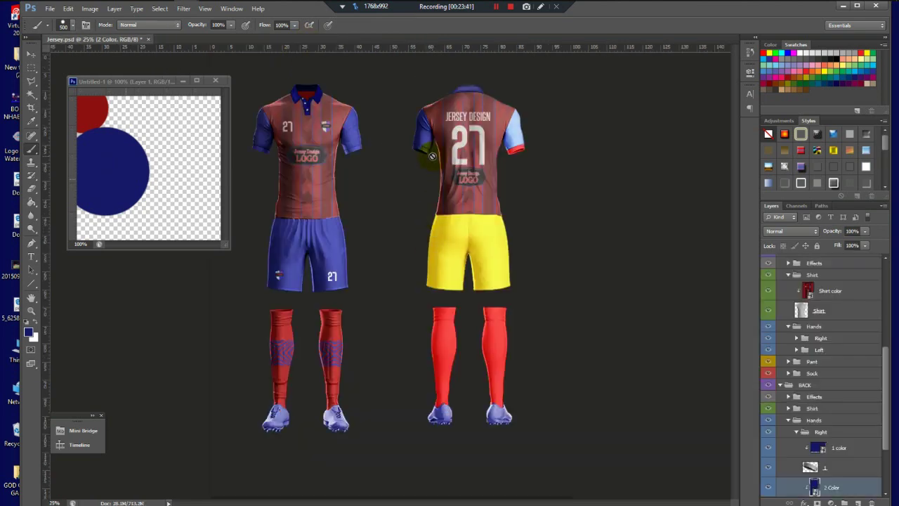
- Paint the 1 color smart object in the back Hands group's Left subgroup solid navy, and save and close it
scroll(886, 431, "down", 3)
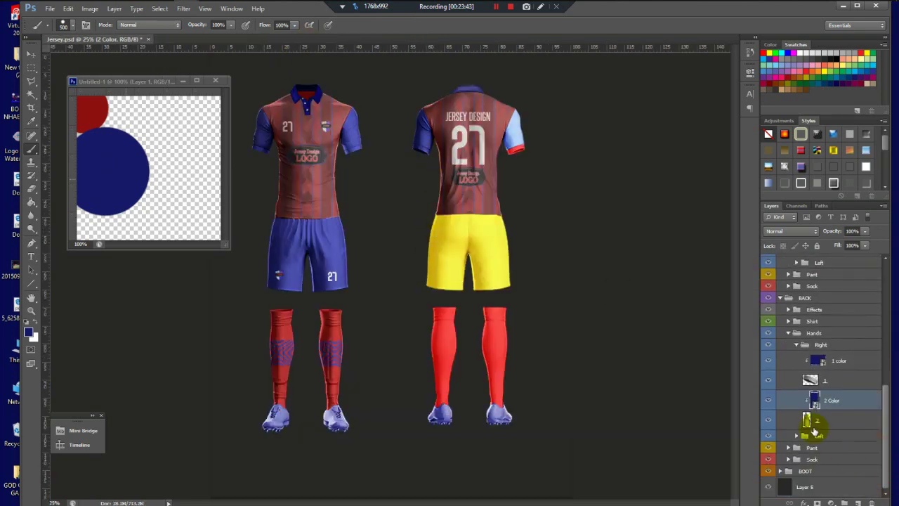
left_click(802, 439)
left_click(797, 437)
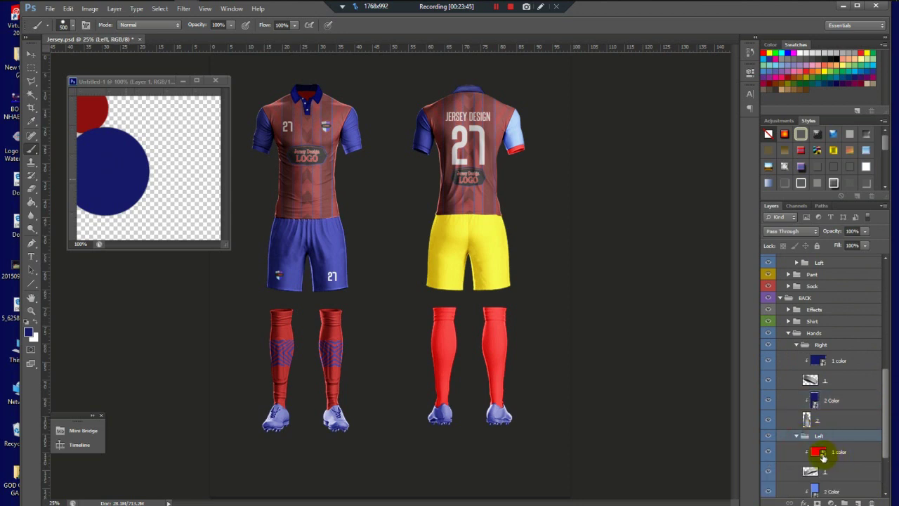
left_click(823, 455)
double_click(818, 453)
left_click(356, 323)
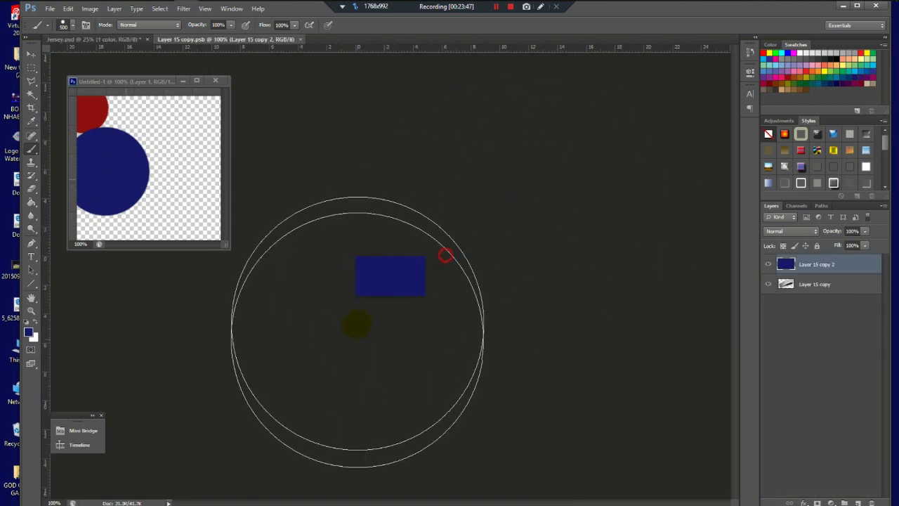
left_click(304, 39)
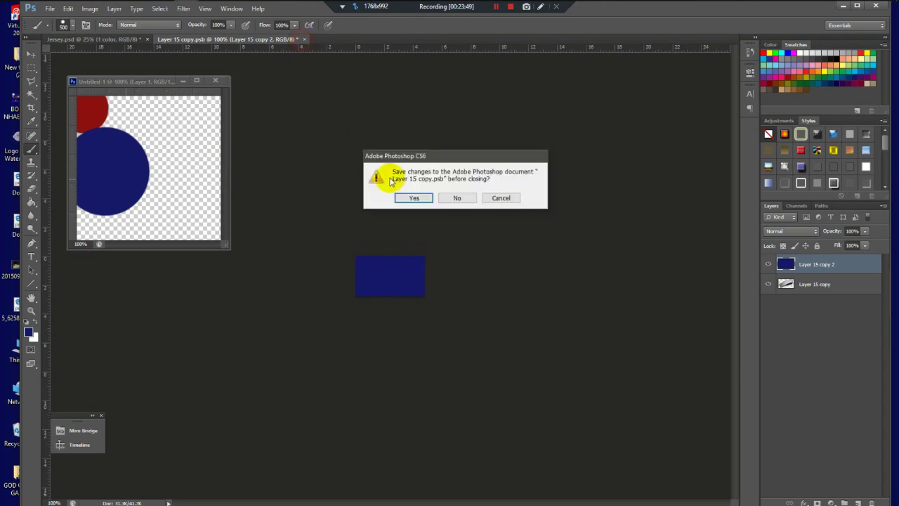
left_click(414, 197)
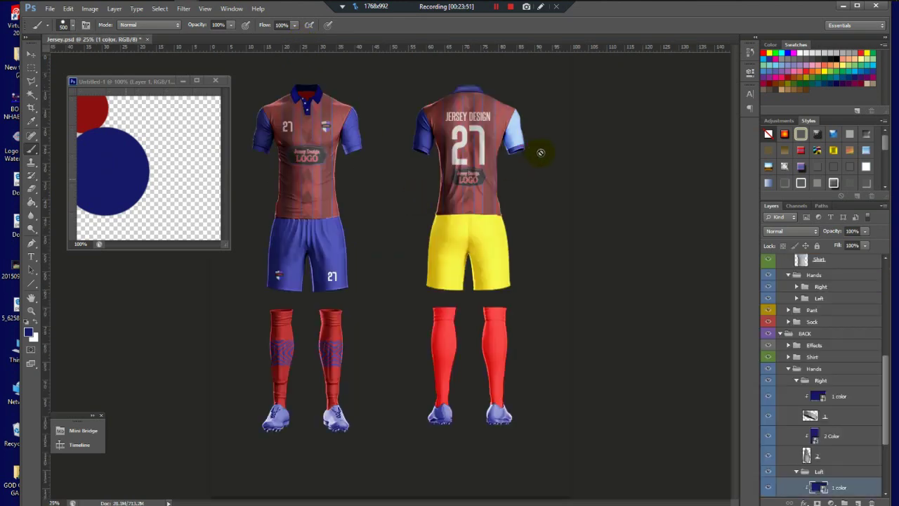
- Fill the back left sleeve's 2 Color smart object with navy brush strokes, and save and close it
scroll(888, 413, "down", 5)
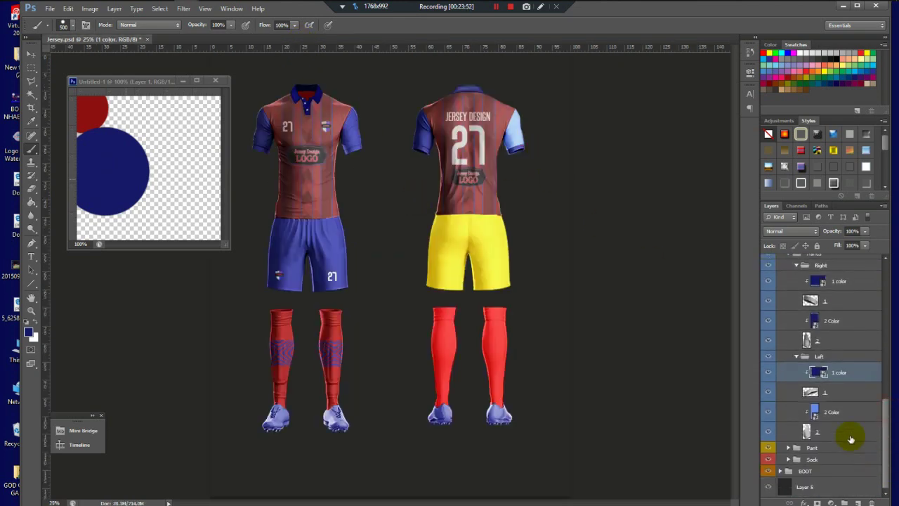
left_click(816, 418)
double_click(815, 417)
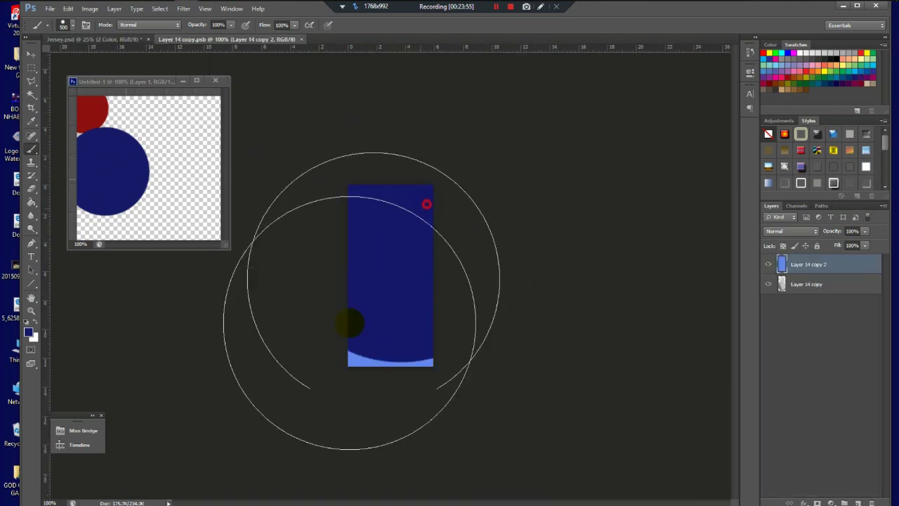
left_click(304, 40)
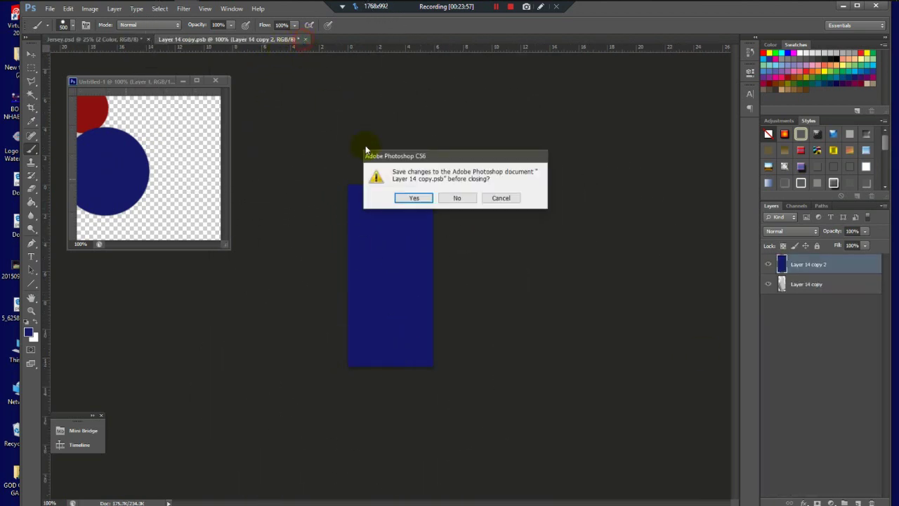
left_click(420, 196)
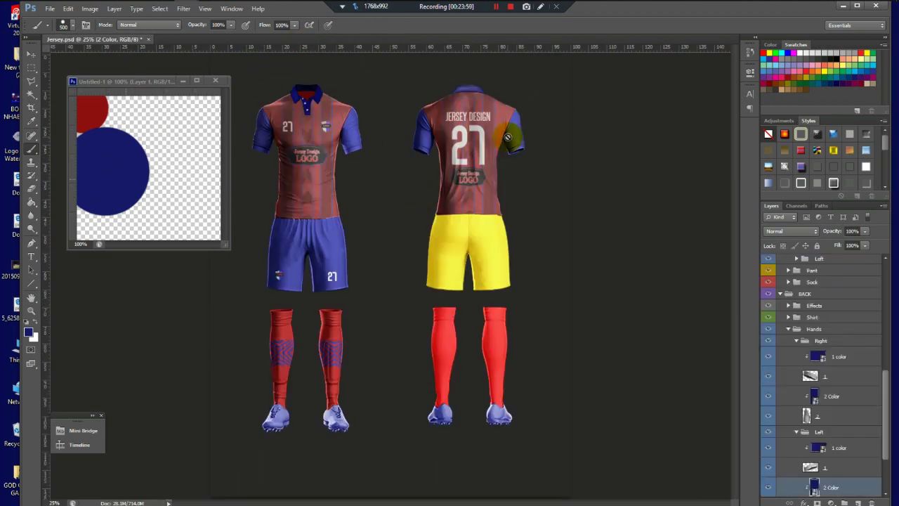
- Paint the Pant Color smart object in the BACK group's Pant folder solid navy, and save and close it
scroll(886, 385, "down", 3)
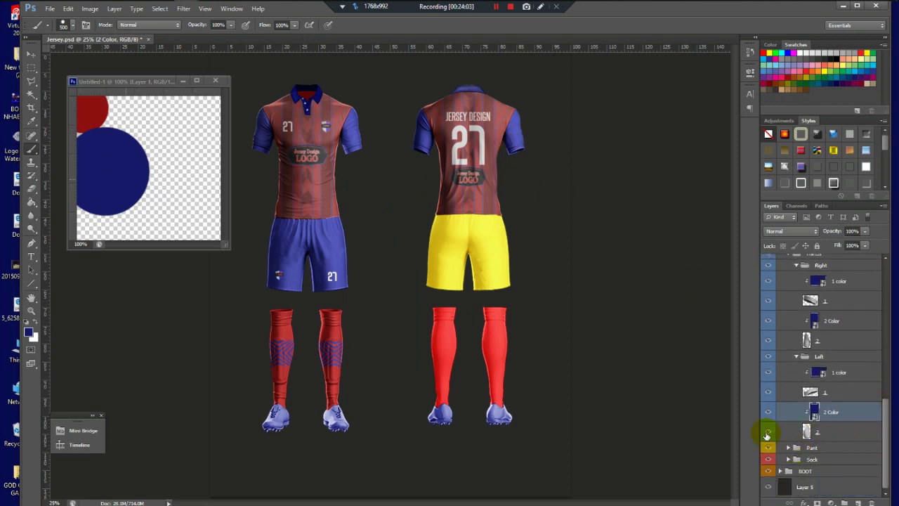
left_click(788, 447)
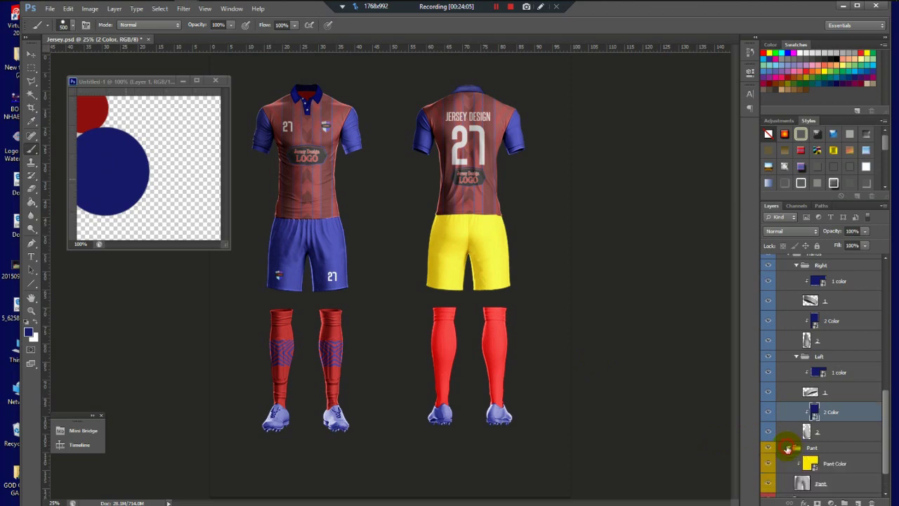
left_click_drag(887, 433, 885, 462)
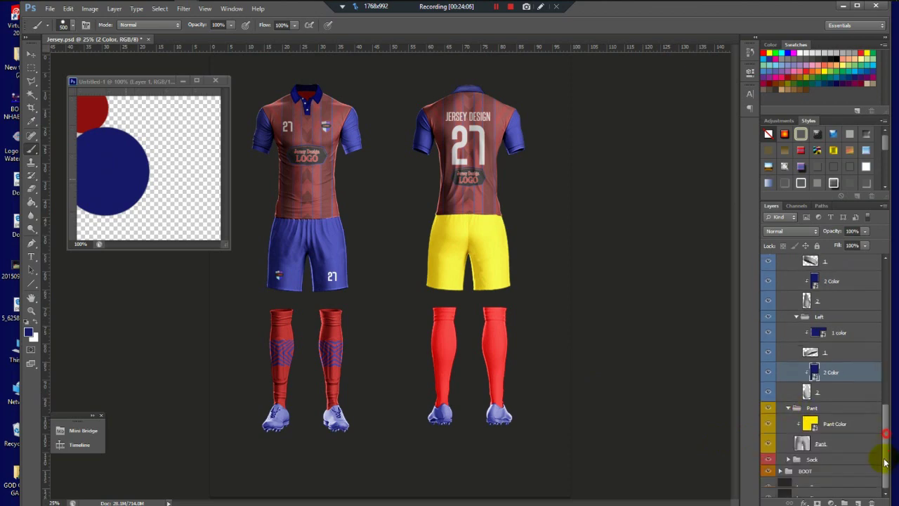
double_click(811, 425)
mouse_move(461, 256)
left_mouse_down()
mouse_move(323, 211)
mouse_move(310, 399)
mouse_move(514, 185)
left_mouse_up()
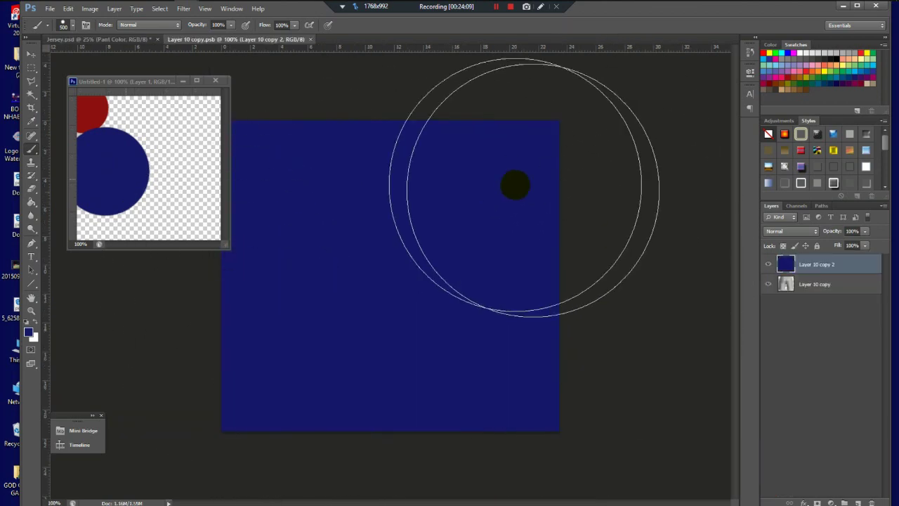
left_click(314, 39)
left_click(417, 200)
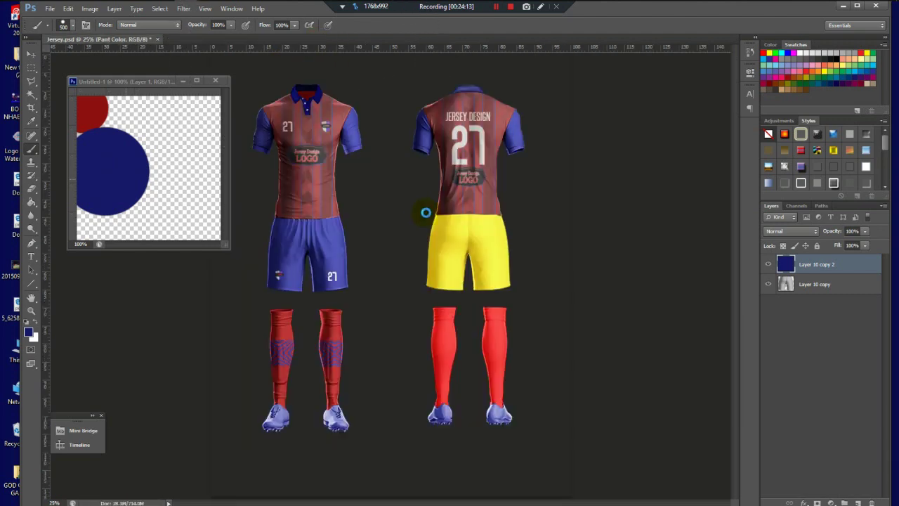
- Collapse the back Pant group, expand the back Sock group and select its Sock Right color layer
left_click_drag(888, 391, 886, 425)
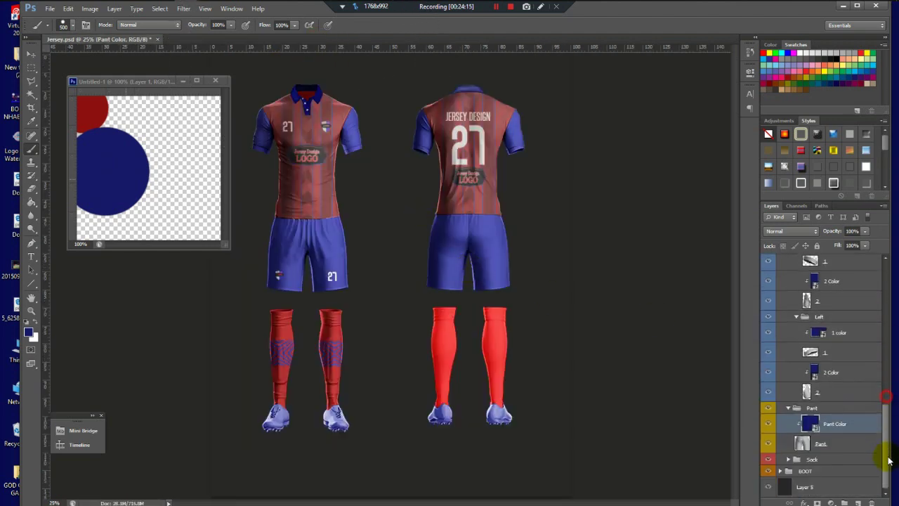
left_click(789, 409)
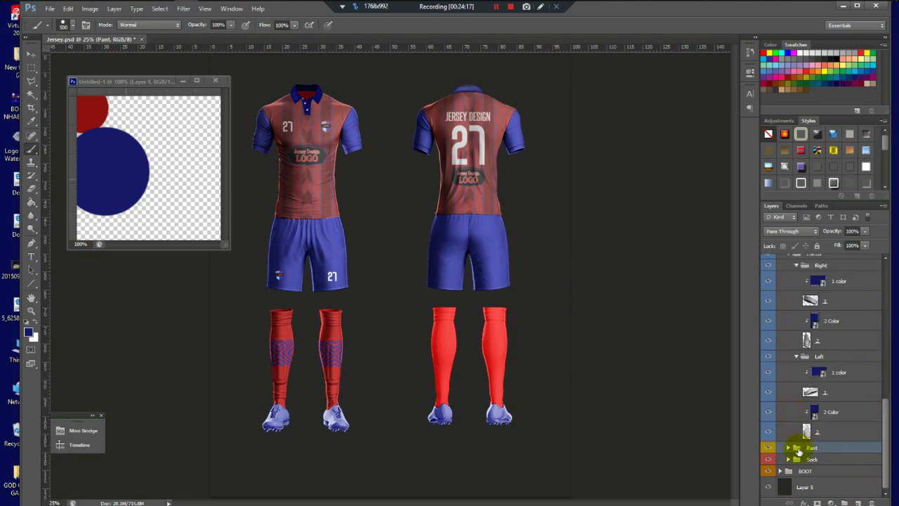
left_click(789, 460)
scroll(877, 431, "down", 1)
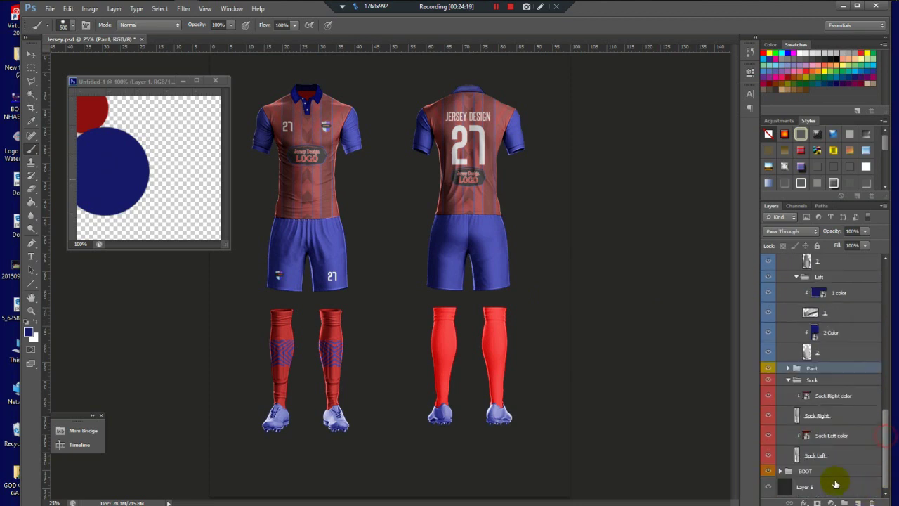
left_click(809, 398)
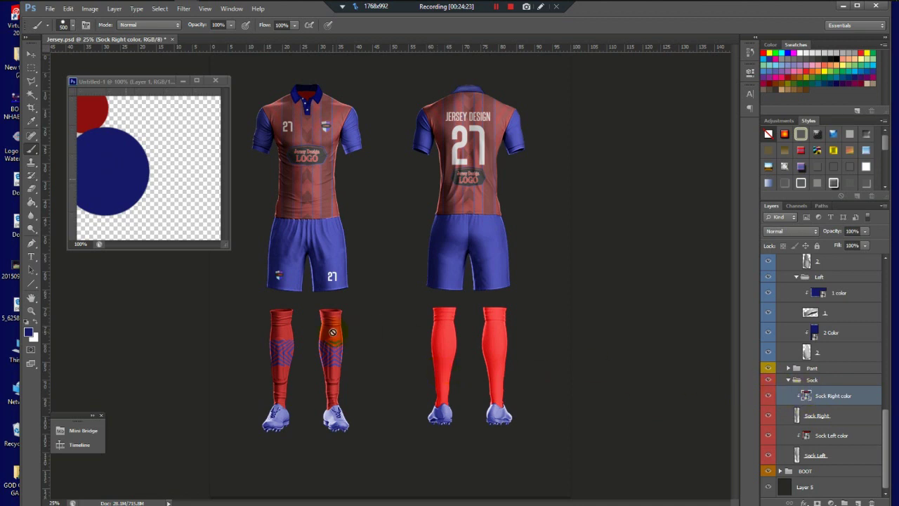
- Open the patterned Sock Left color smart object from the FRONT group's Sock folder with the Move tool active
left_click(31, 54)
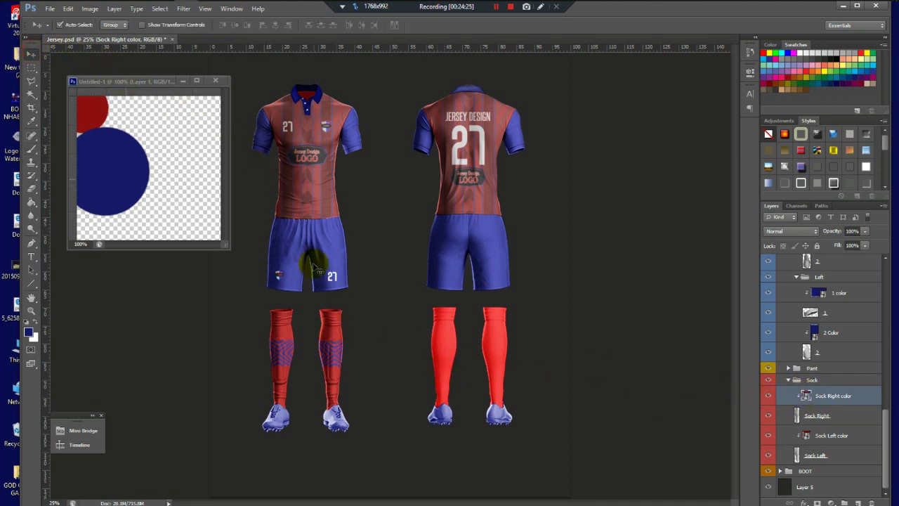
left_click(340, 364)
scroll(883, 391, "down", 4)
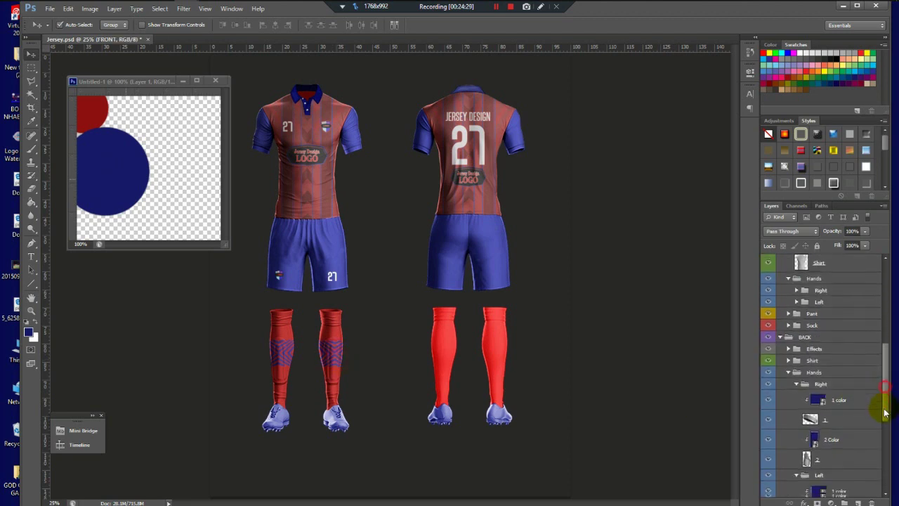
scroll(882, 407, "up", 3)
scroll(881, 396, "up", 3)
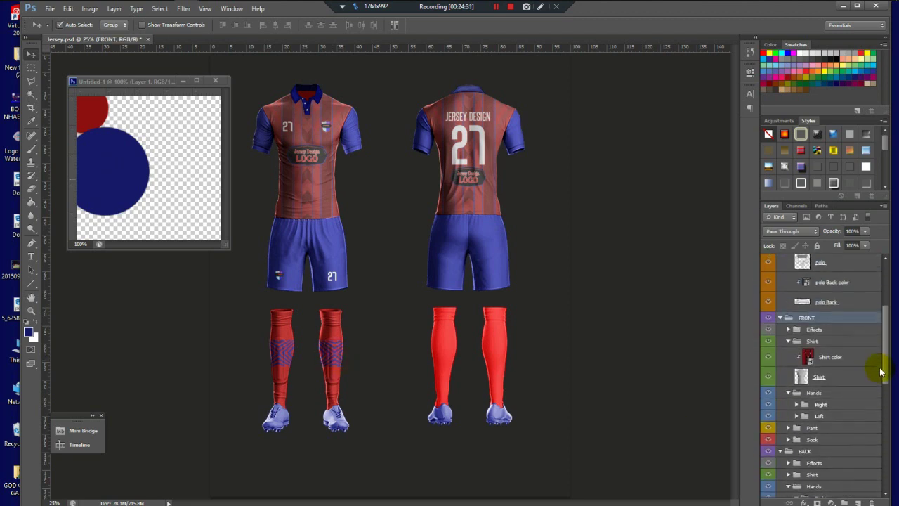
scroll(877, 367, "down", 4)
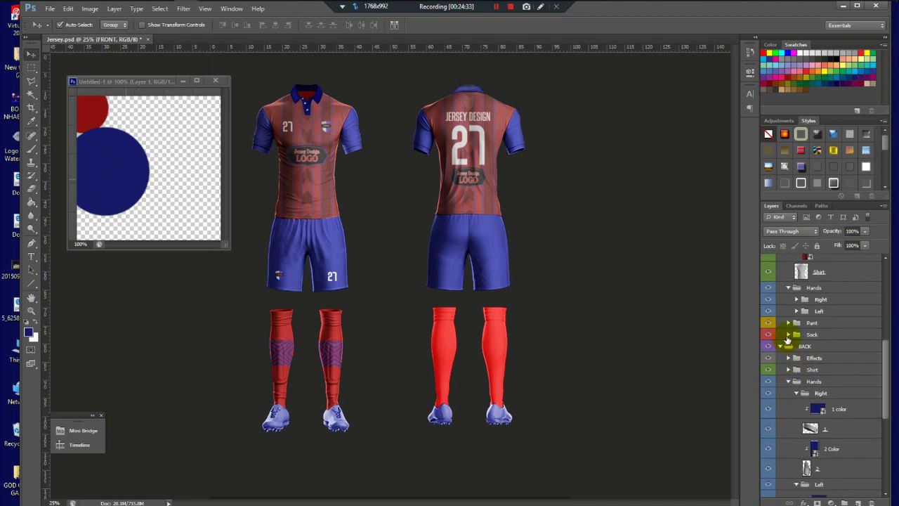
left_click(788, 335)
left_click(811, 353)
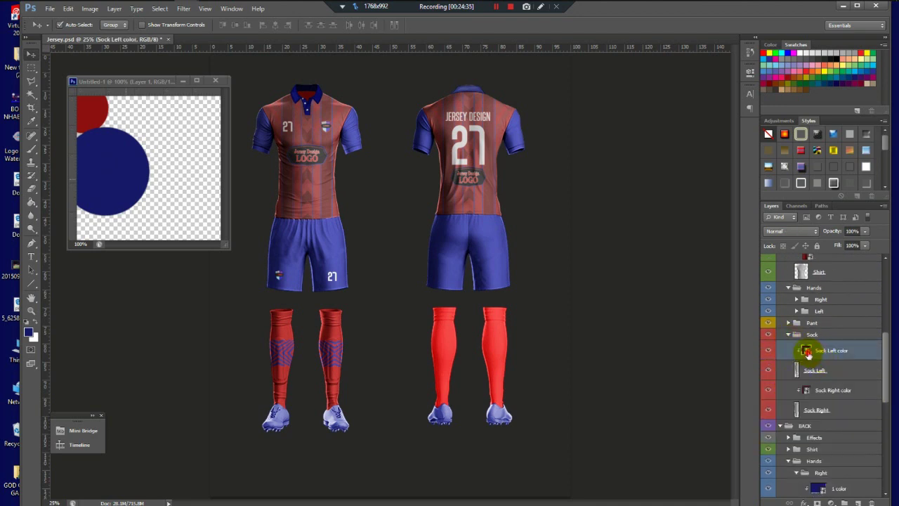
double_click(807, 352)
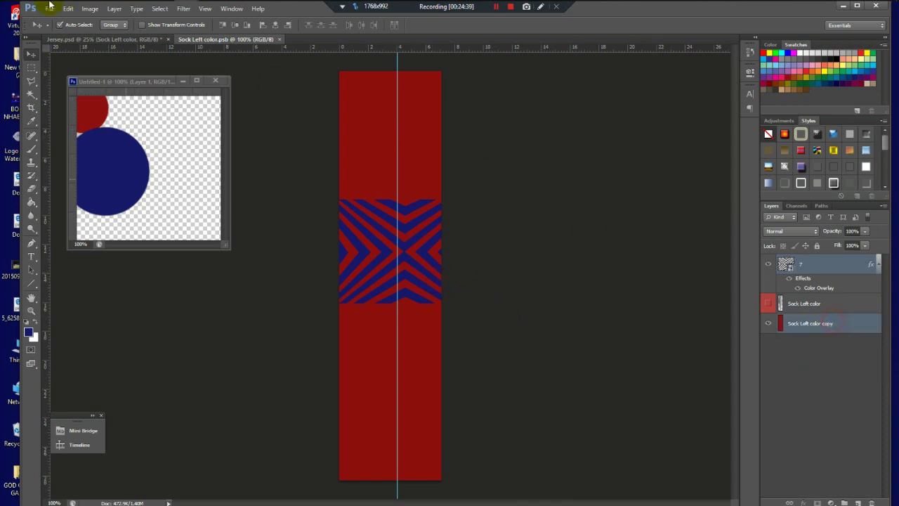
- Open the back Sock group's Sock Right color smart object and delete its bright red Layer 12 copy 2
key("ctrl+s")
left_click(85, 40)
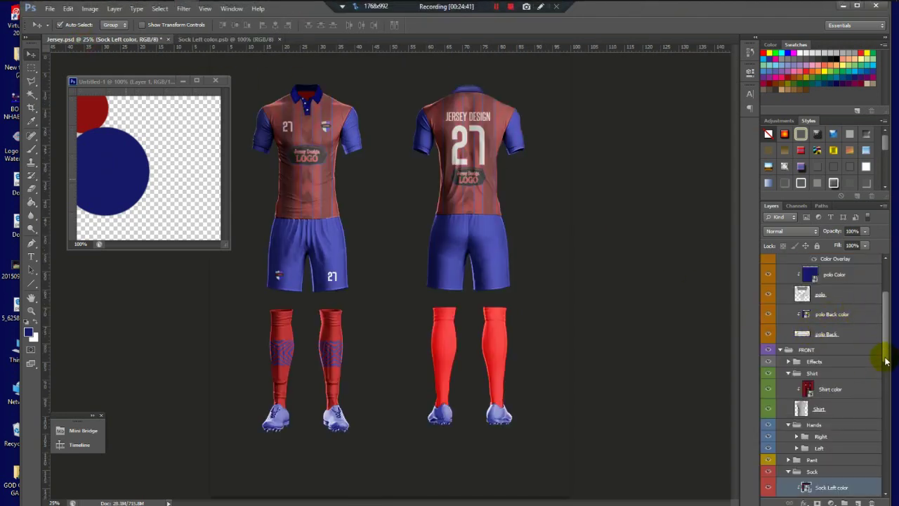
left_click_drag(882, 357, 889, 494)
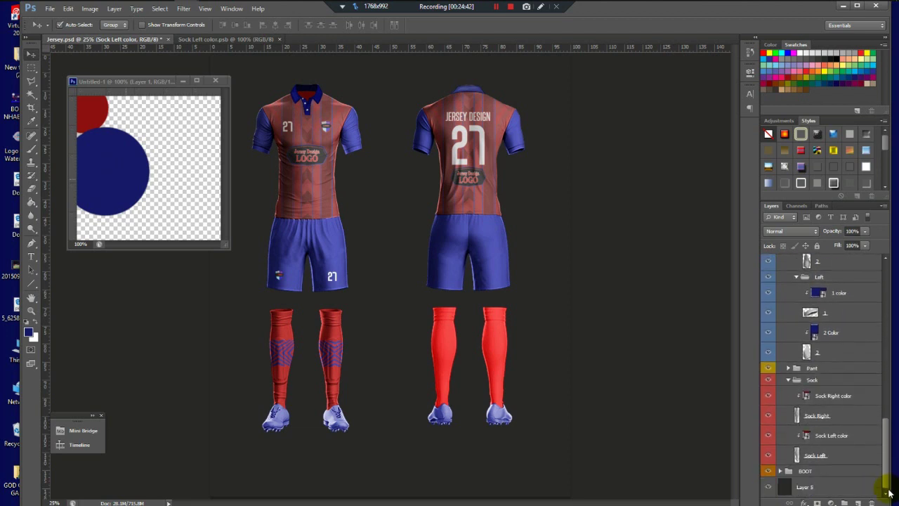
double_click(806, 395)
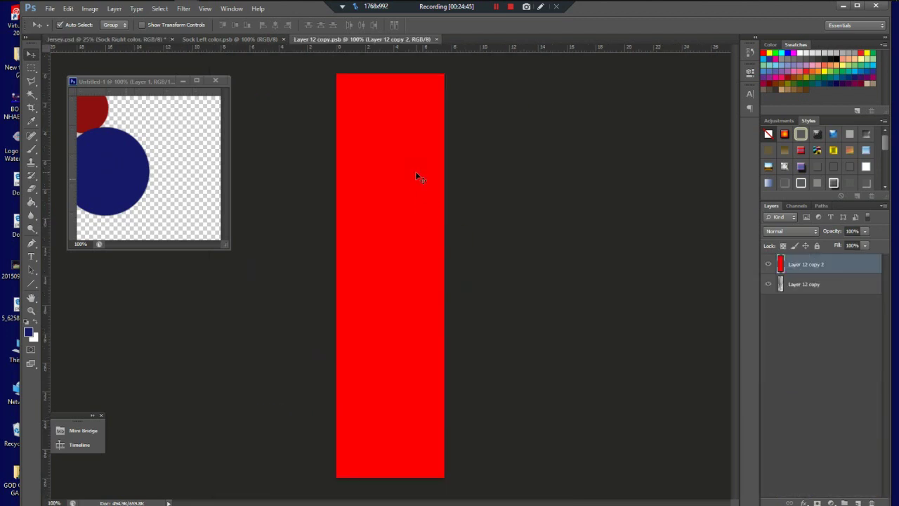
key("Delete")
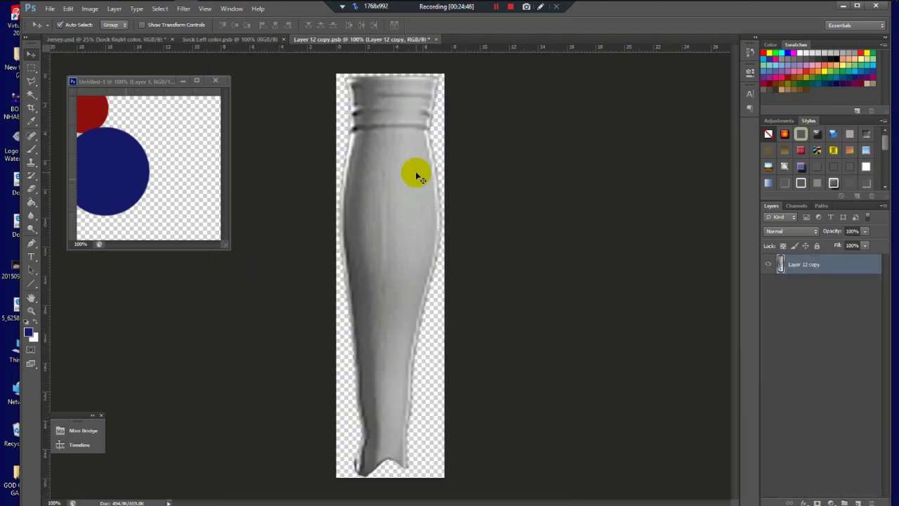
- Copy the dark red layer and chevron pattern from Sock Left color.psb over the back right sock canvas, and save and close it
left_click(195, 40)
mouse_move(422, 162)
left_mouse_down()
mouse_move(377, 51)
mouse_move(384, 37)
mouse_move(434, 222)
mouse_move(418, 187)
mouse_move(426, 178)
left_mouse_up()
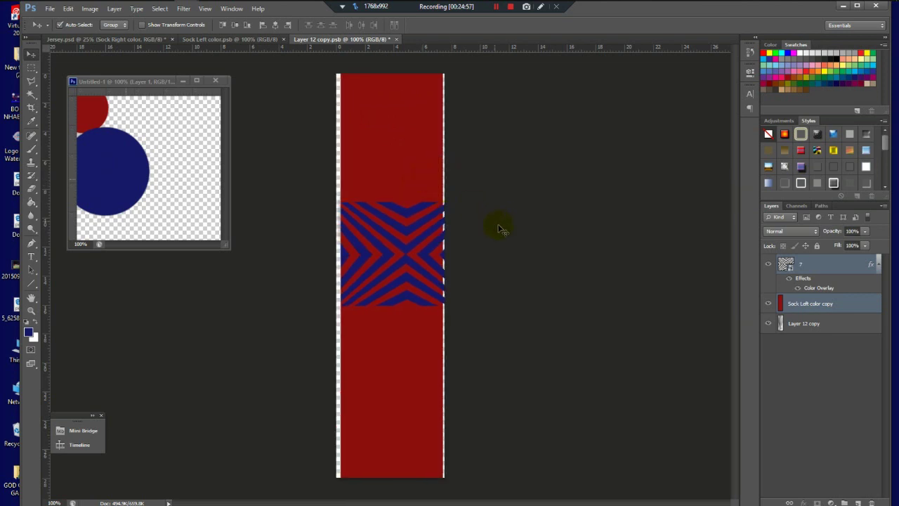
left_click(396, 39)
left_click(426, 199)
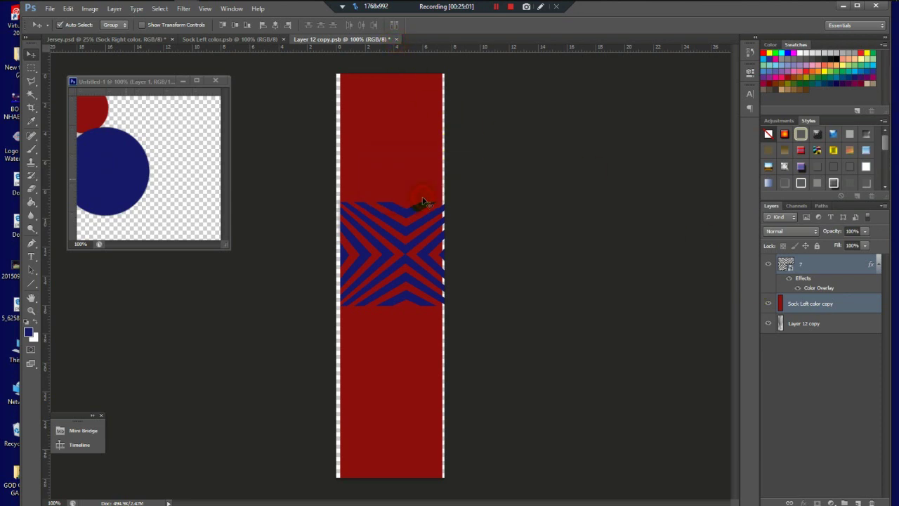
- Open the back Sock Left color smart object and copy the dark red and chevron pattern layers from Sock Left color.psb into it
left_click(116, 39)
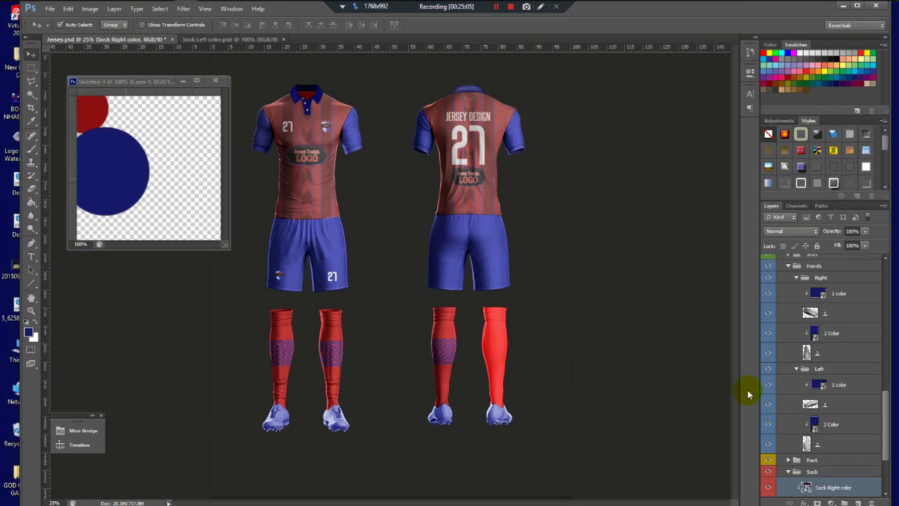
left_click_drag(881, 412, 871, 466)
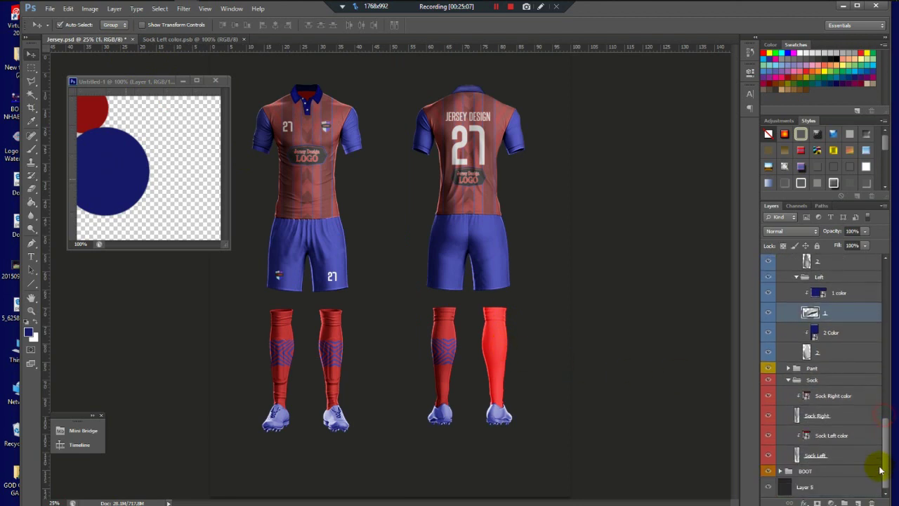
left_click(812, 441)
double_click(807, 438)
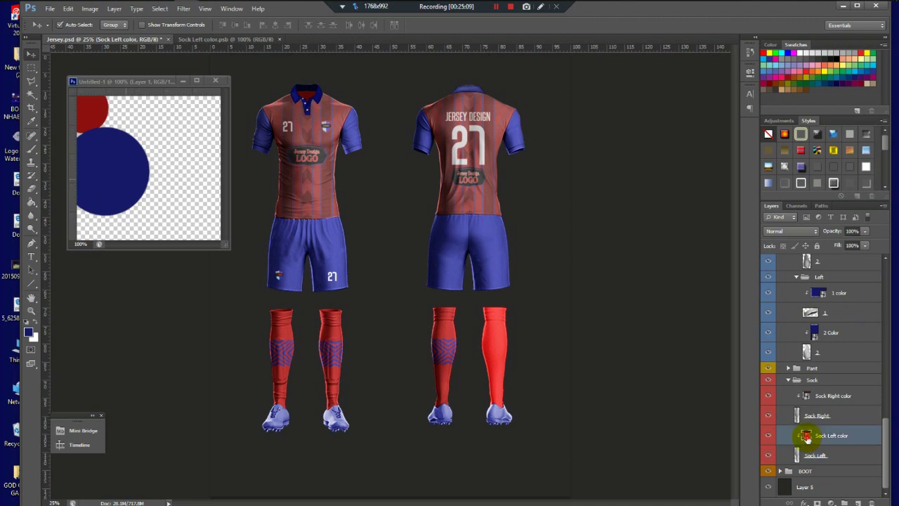
left_click(245, 41)
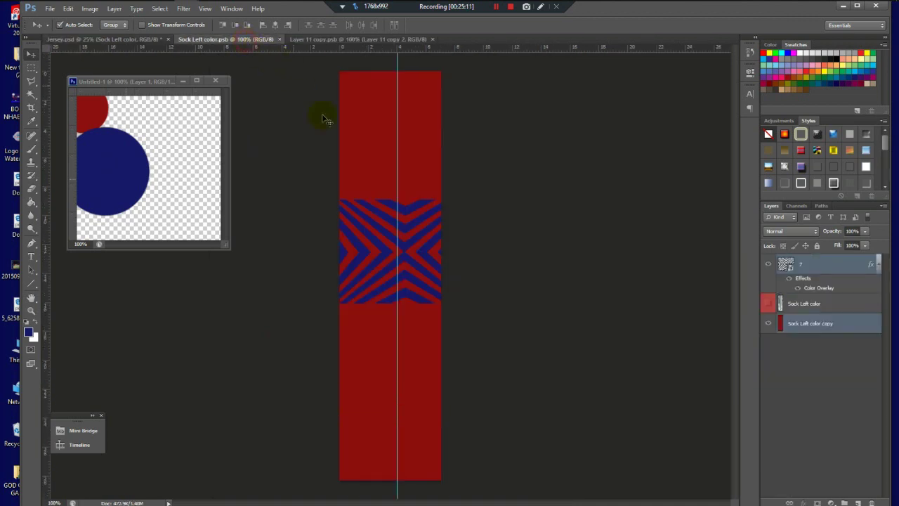
left_click_drag(416, 223, 427, 165)
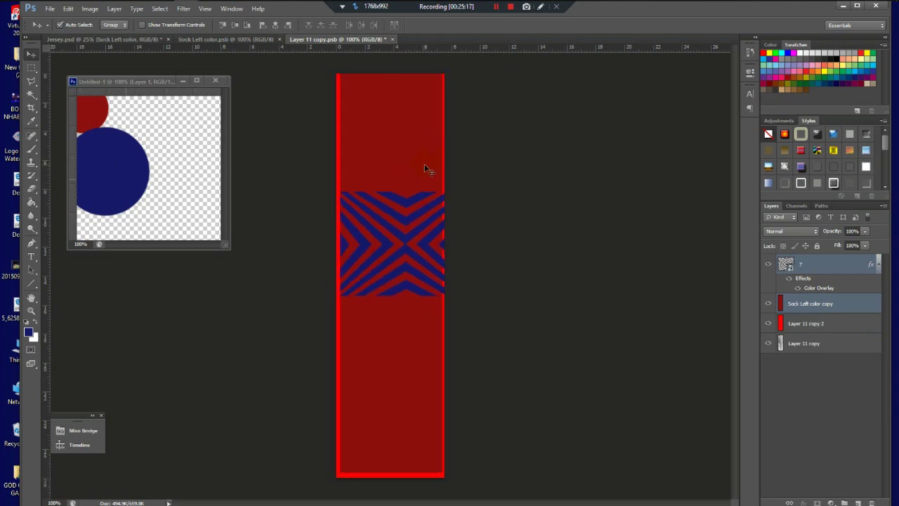
- Flip the copied dark red and pattern layers horizontally and shift them left over the back left sock canvas
key("ctrl+t")
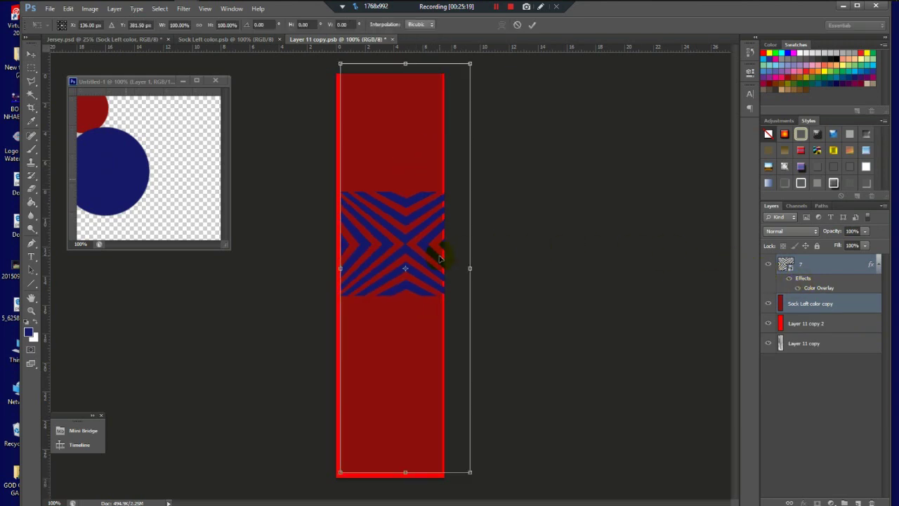
right_click(440, 259)
left_click(500, 403)
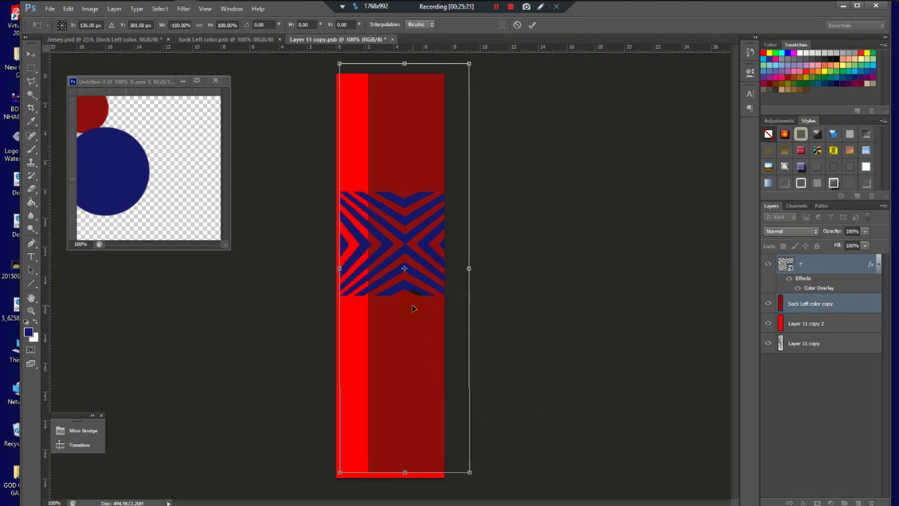
left_click_drag(415, 304, 384, 306)
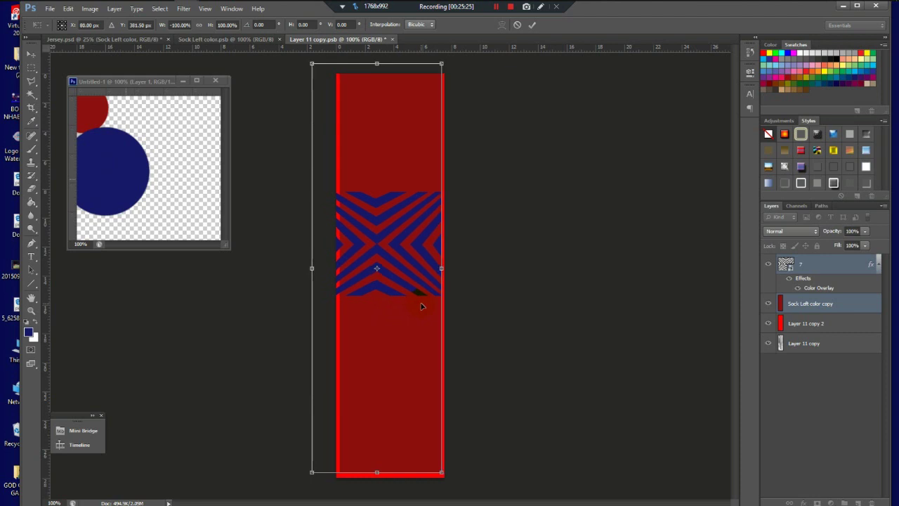
key("Return")
- Delete the bright red Layer 11 copy 2, save and close the back left sock smart object, and close Sock Left color.psb
left_click(801, 323)
key("Delete")
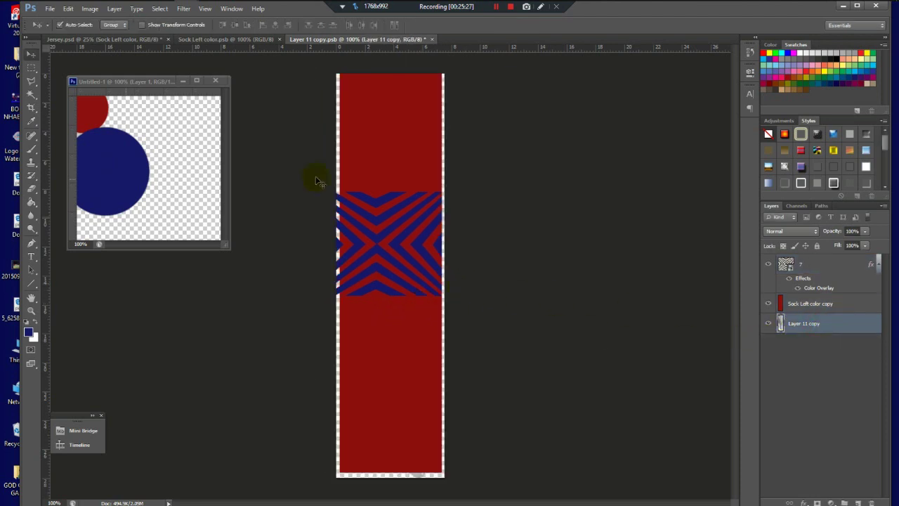
left_click(426, 40)
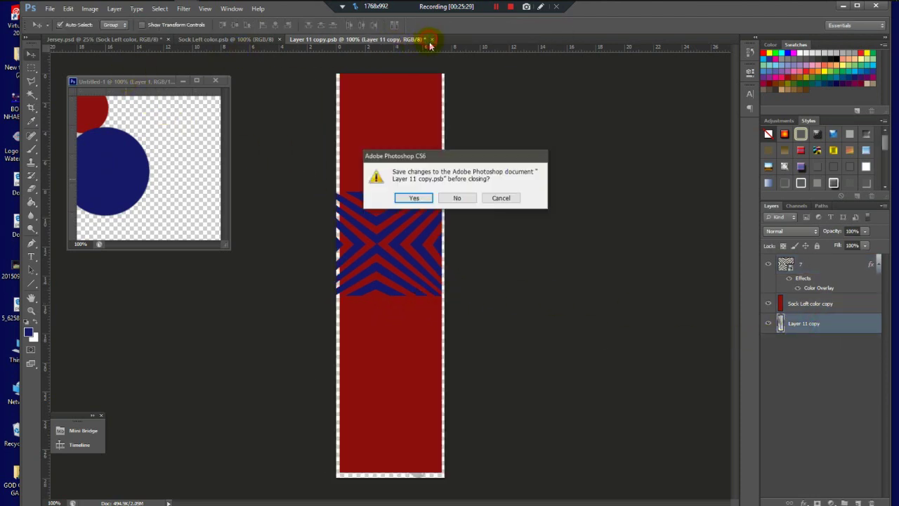
left_click(421, 196)
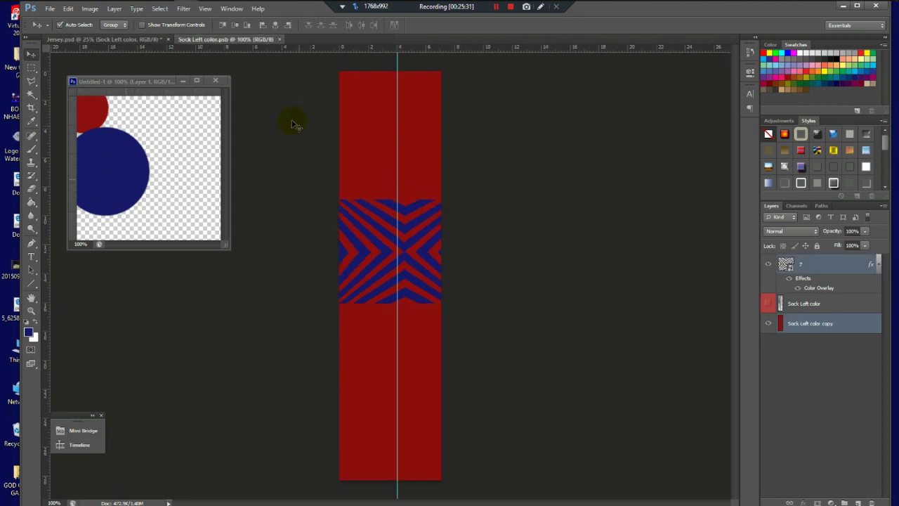
left_click(279, 40)
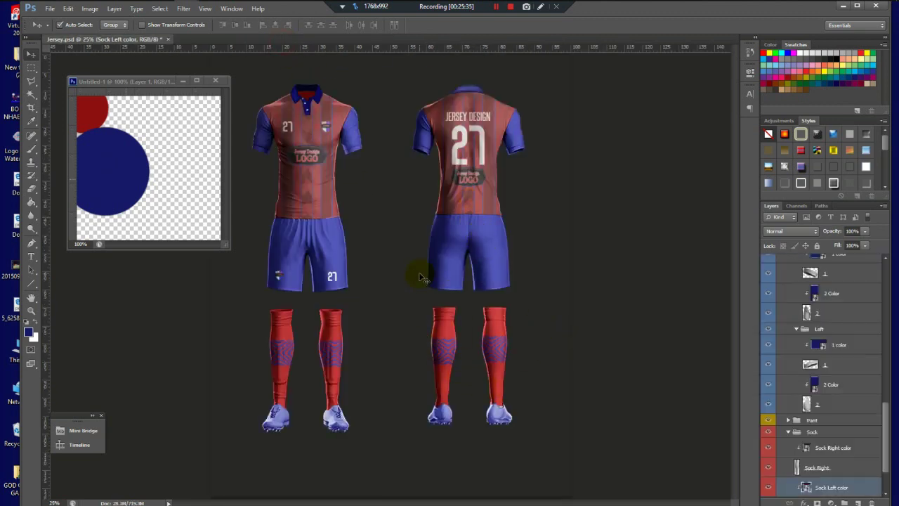
- Examine the front and back of the whole kit up close, including the shirt lettering, number, logo and socks
key("ctrl+minus")
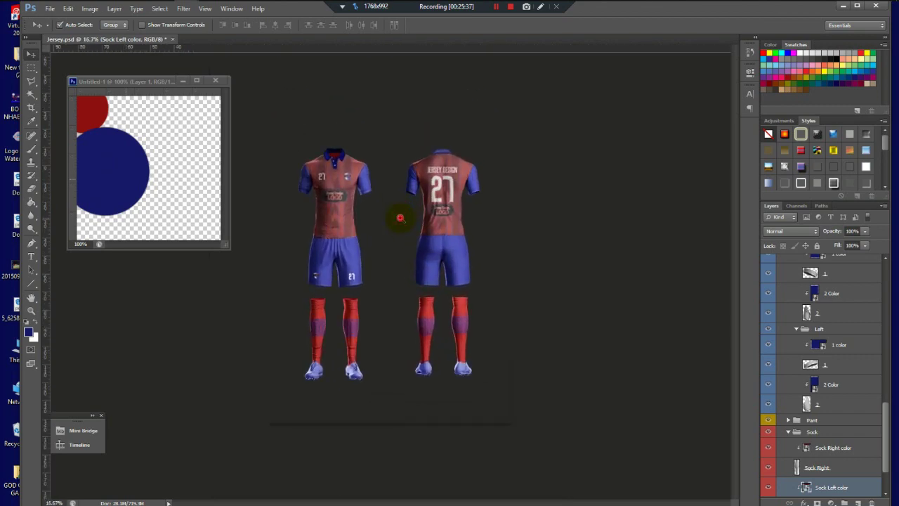
scroll(404, 223, "up", 3)
scroll(474, 96, "up", 5)
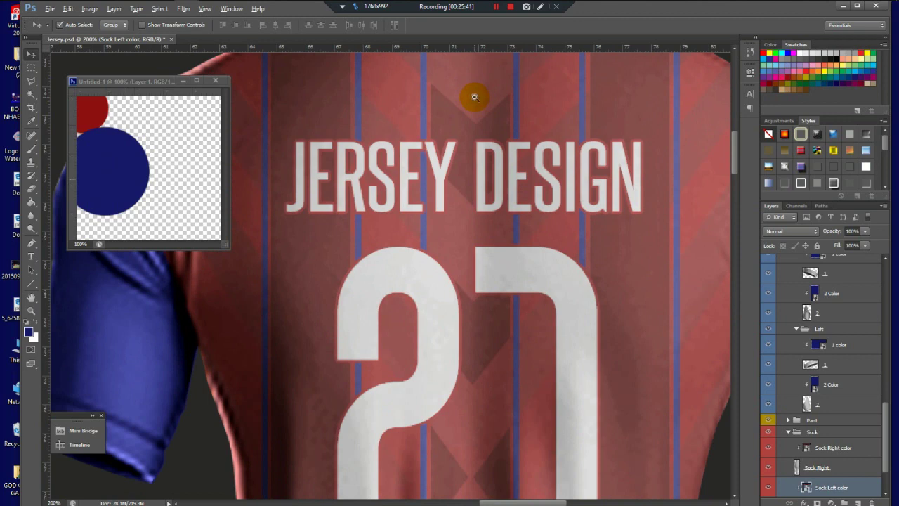
left_click(470, 125, "alt")
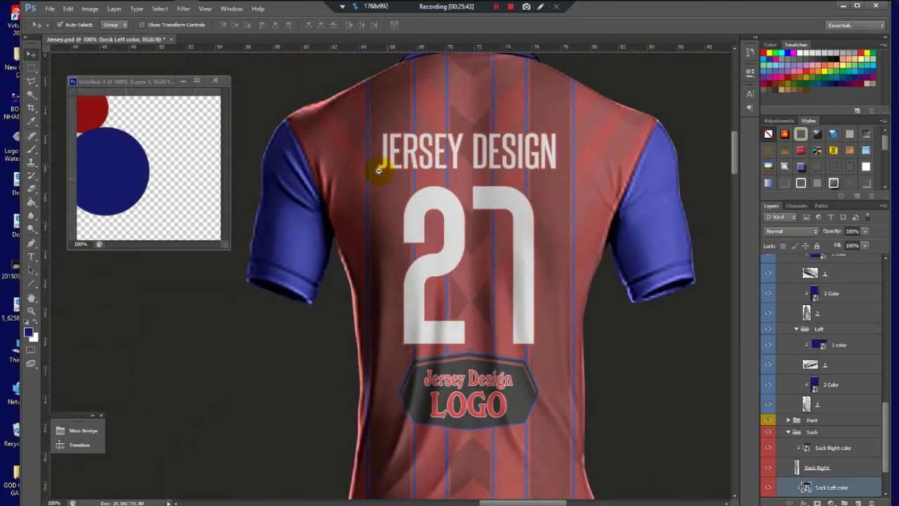
scroll(360, 415, "up", 3)
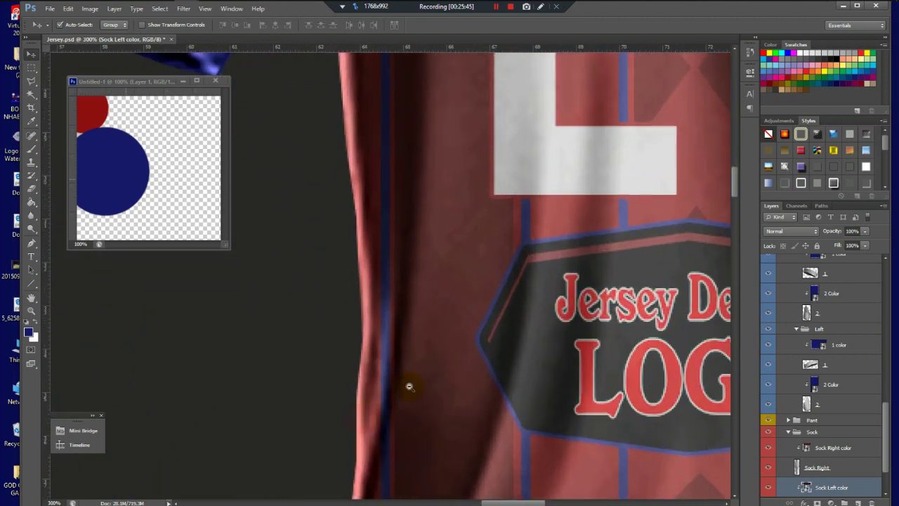
scroll(422, 375, "down", 3)
left_click(429, 367, "alt")
left_click(351, 377, "alt")
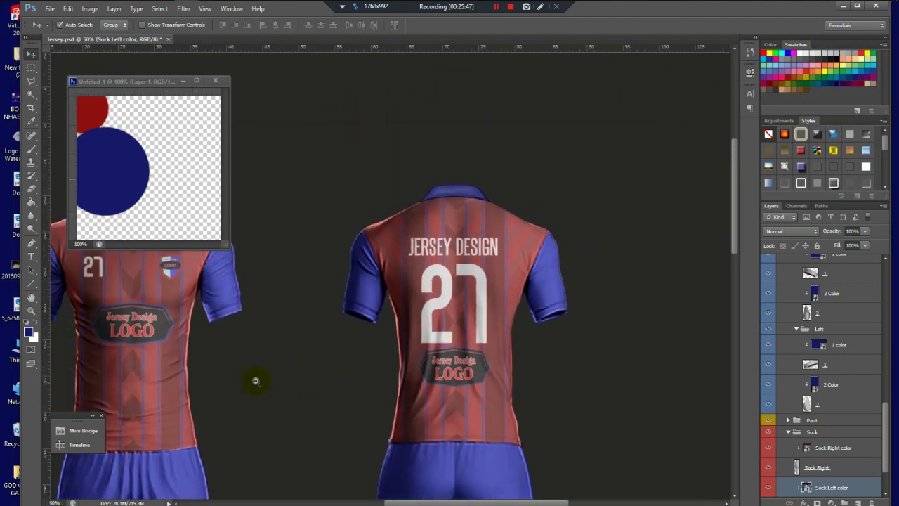
scroll(107, 380, "up", 2)
scroll(176, 352, "down", 3)
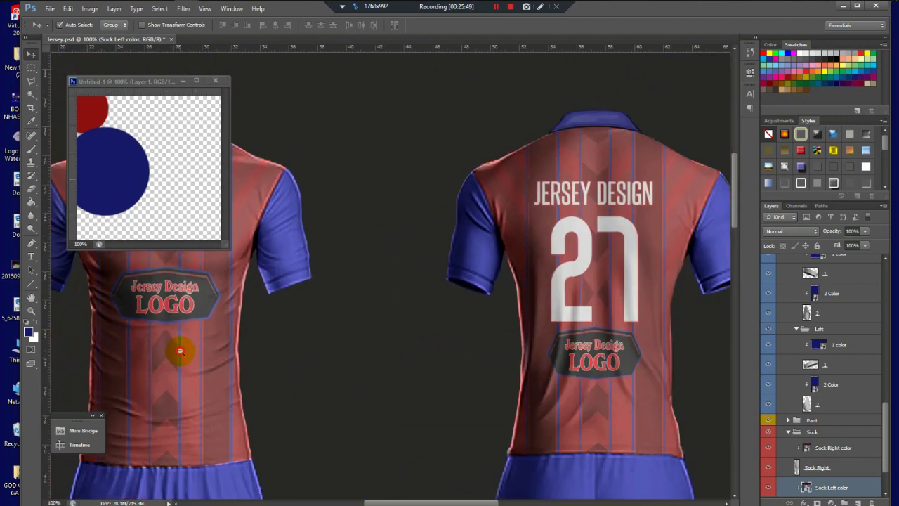
left_click_drag(282, 335, 431, 158)
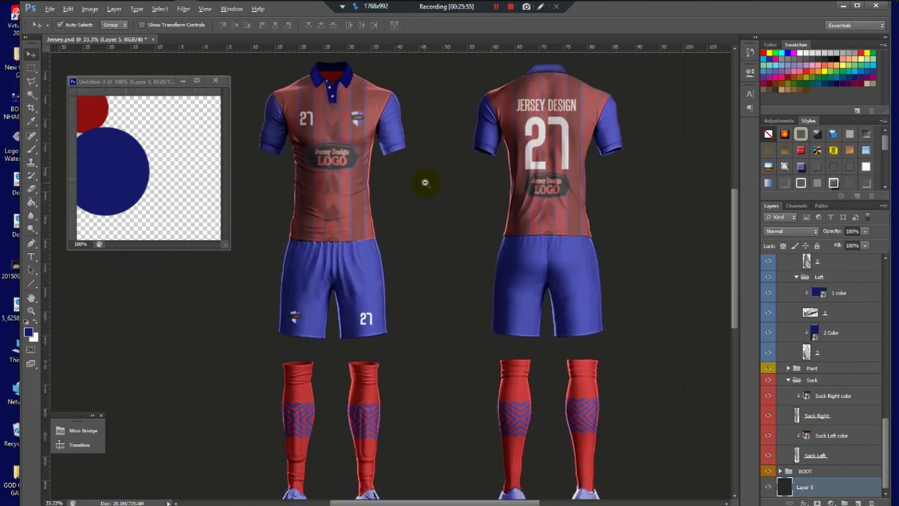
left_click(413, 222, "alt")
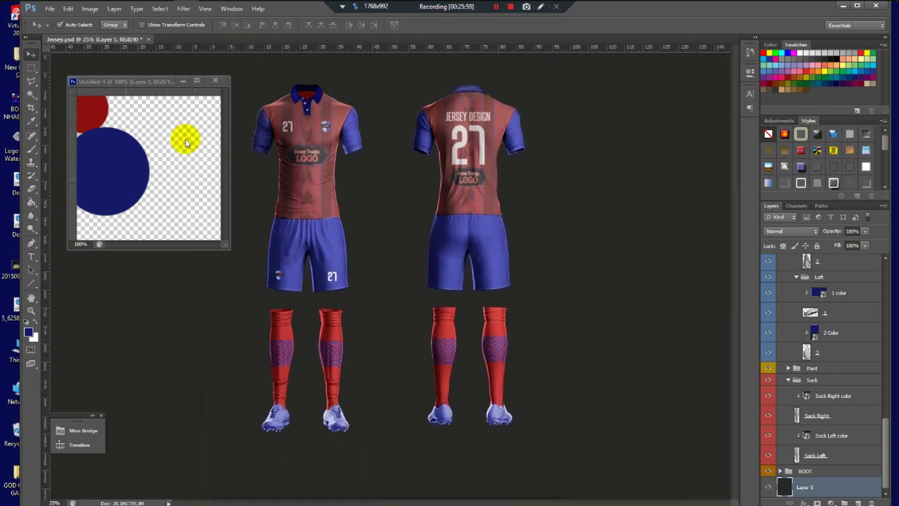
- Save the kit mockup as a new Photoshop file named Jersey Design4 in the YOUTUBE folder
left_click(49, 8)
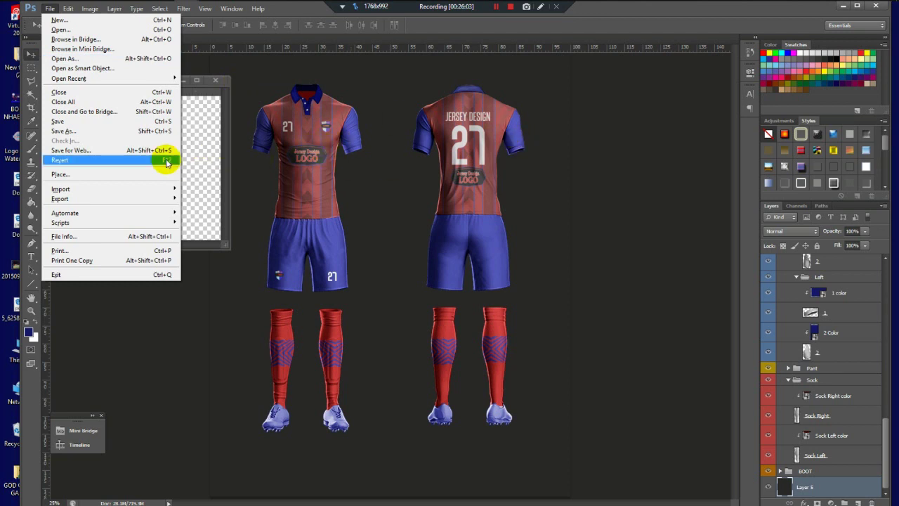
left_click(63, 131)
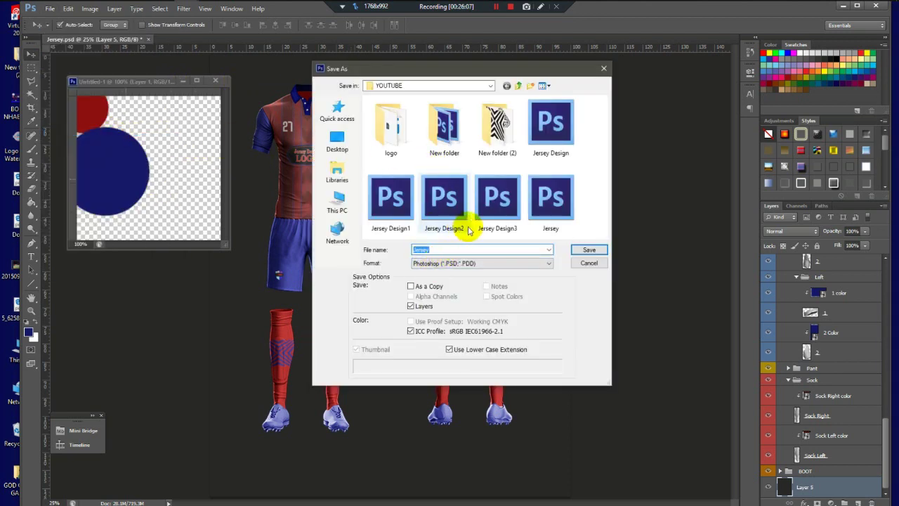
left_click(496, 210)
triple_click(465, 249)
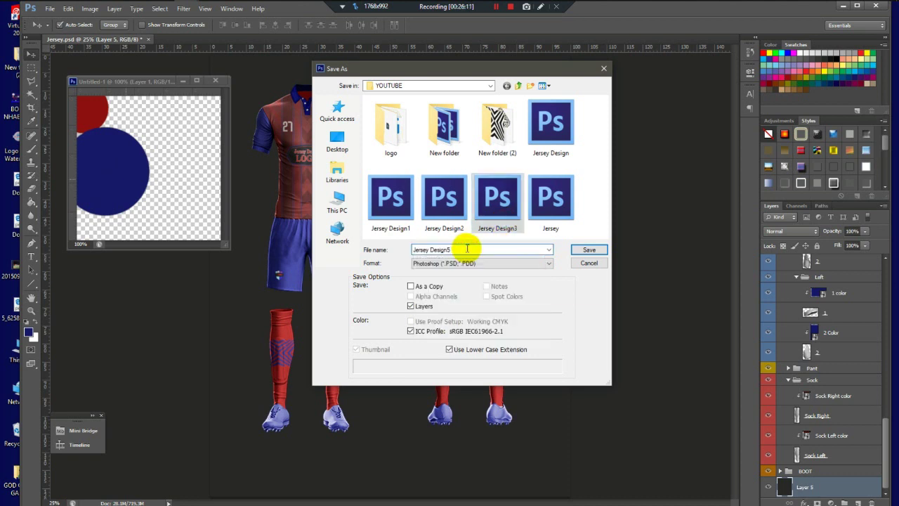
left_click(588, 254)
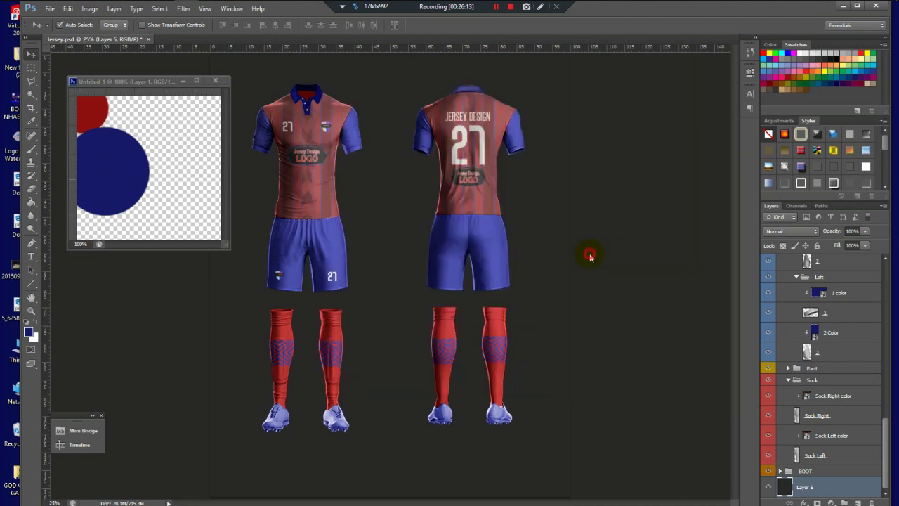
left_click(460, 117)
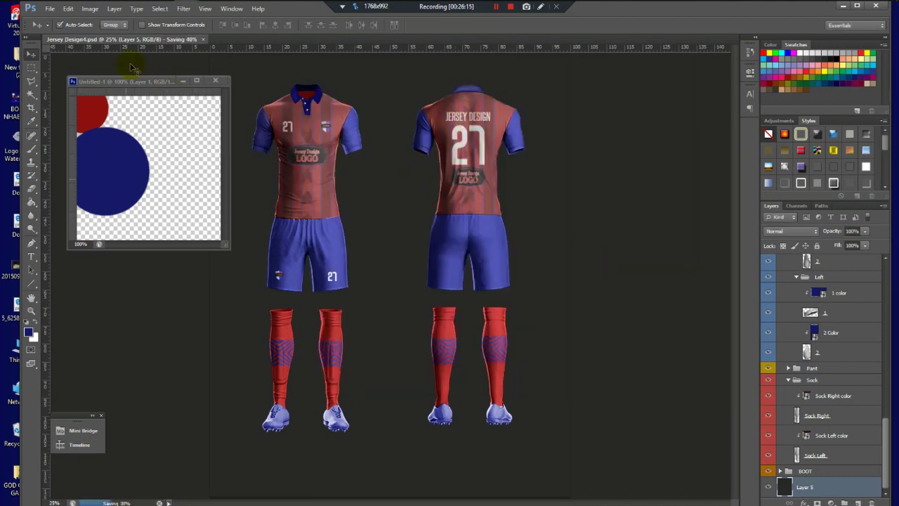
- Save a PNG copy of the mockup as Jersey Design4 in the YOUTUBE folder, using smallest/slow compression and no interlacing
left_click(50, 10)
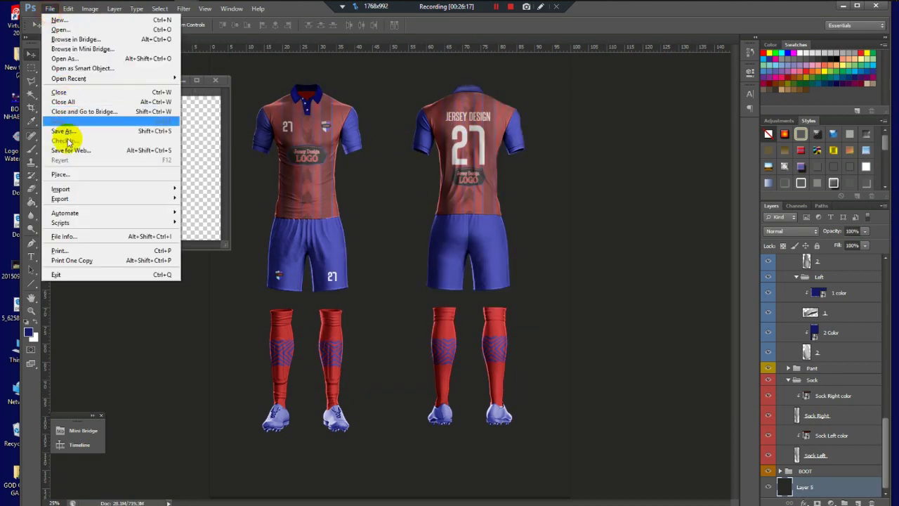
left_click(66, 141)
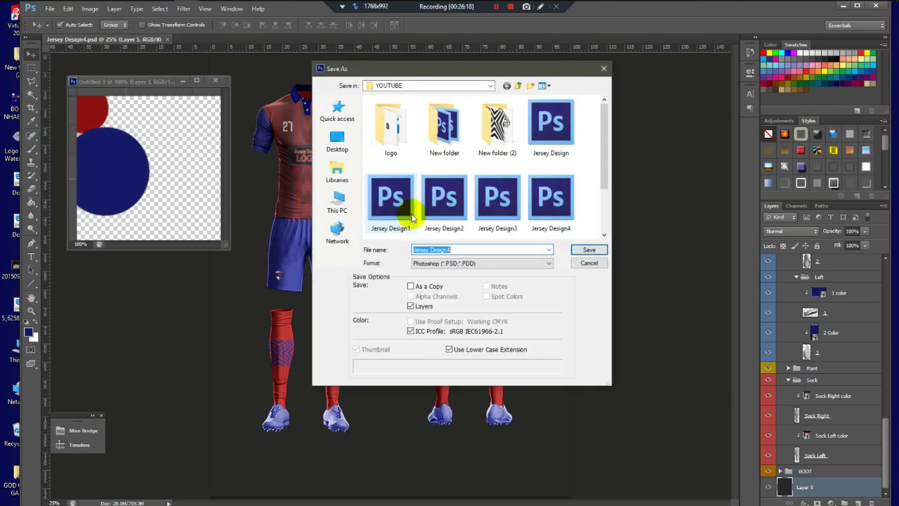
left_click(431, 262)
left_click(447, 377)
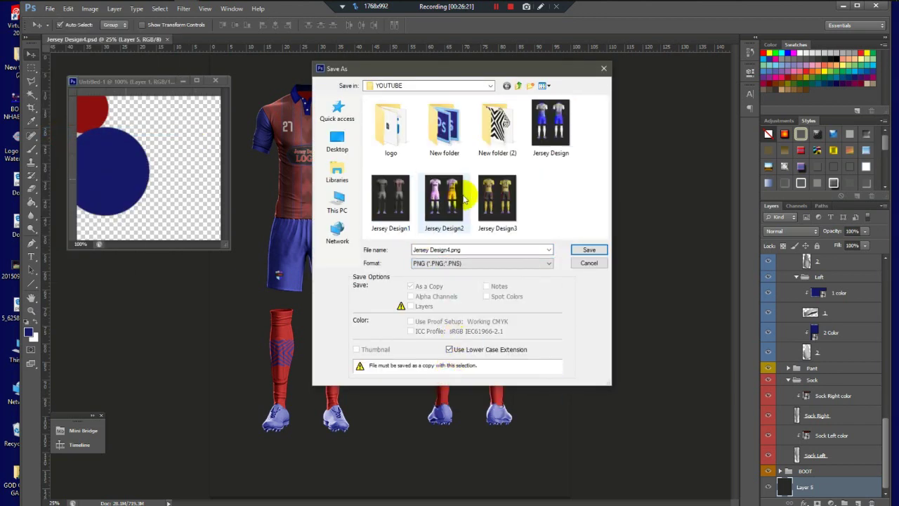
left_click(590, 250)
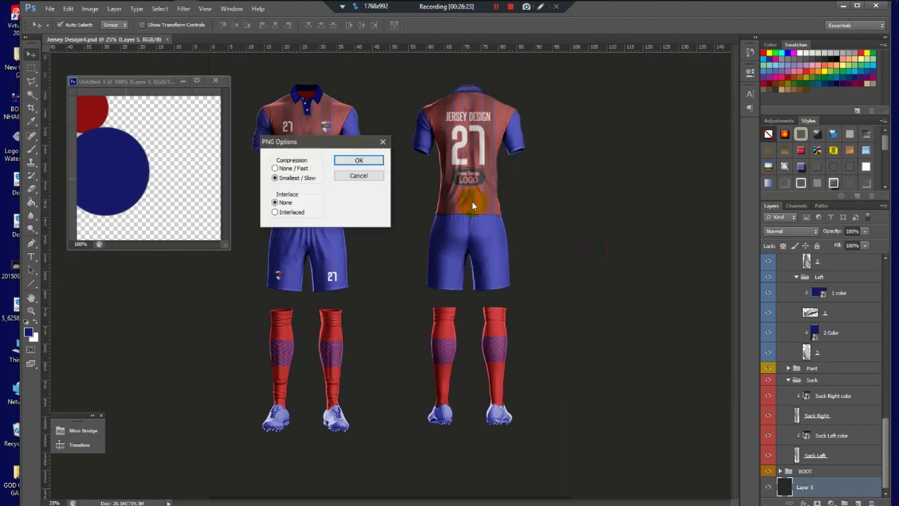
left_click(358, 160)
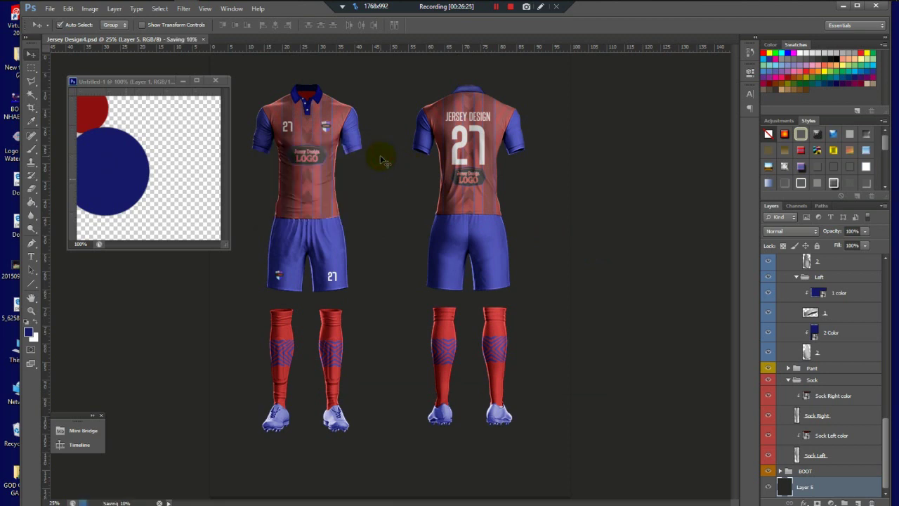
- Switch to File Explorer, view the exported Jersey Design4 PNG from the YOUTUBE folder full size, and close the image viewer
left_click(180, 7)
key("BackSpace")
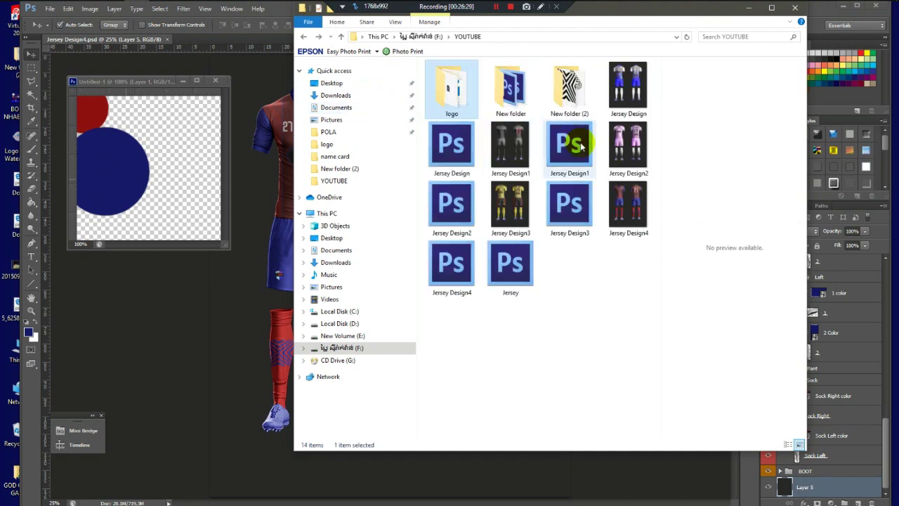
left_click(627, 202)
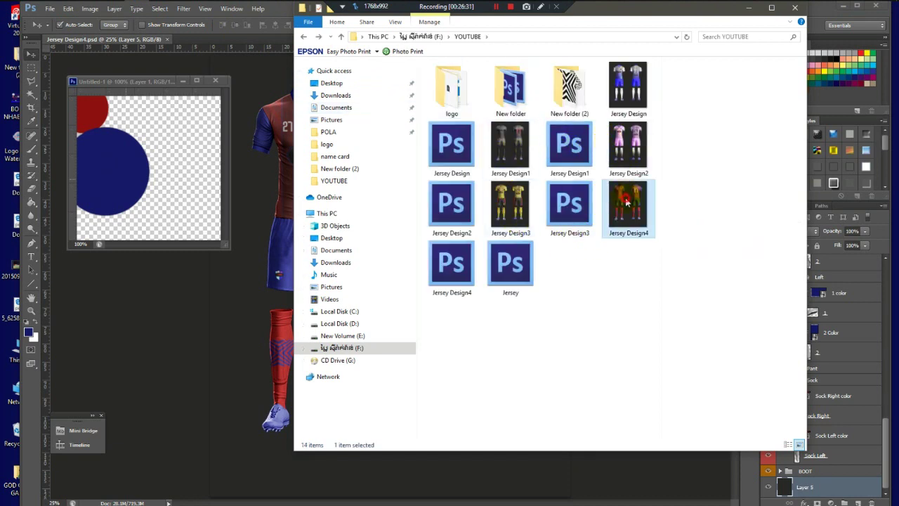
mouse_move(632, 213)
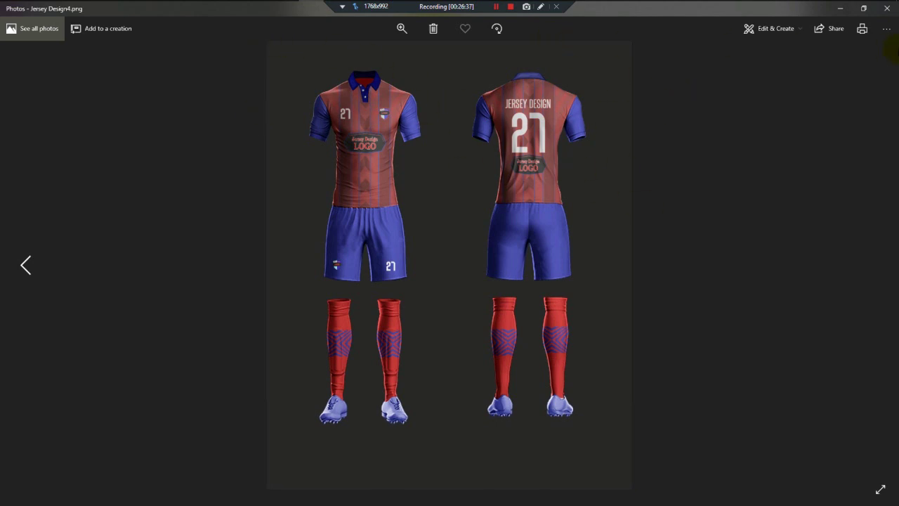
left_click(887, 8)
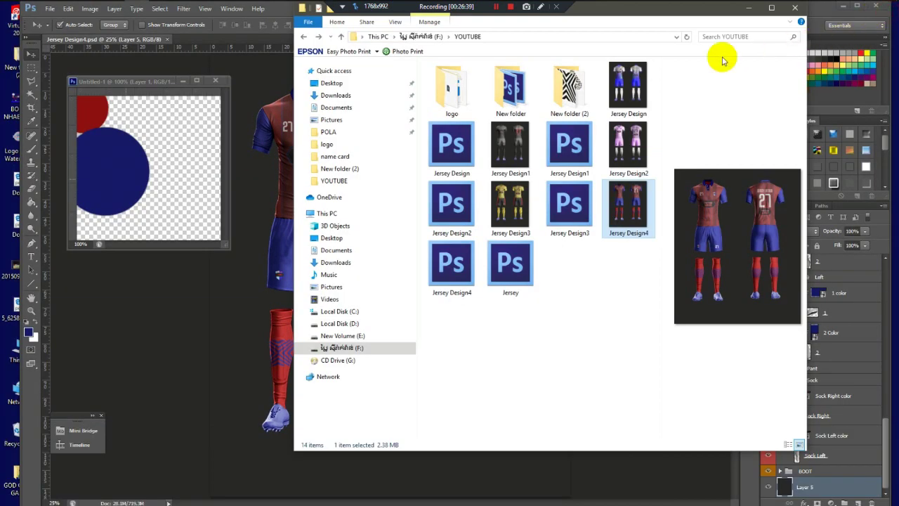
- Return to Photoshop, close the Untitled-1 color circle document without saving it, and close Jersey Design4.psd
left_click(268, 87)
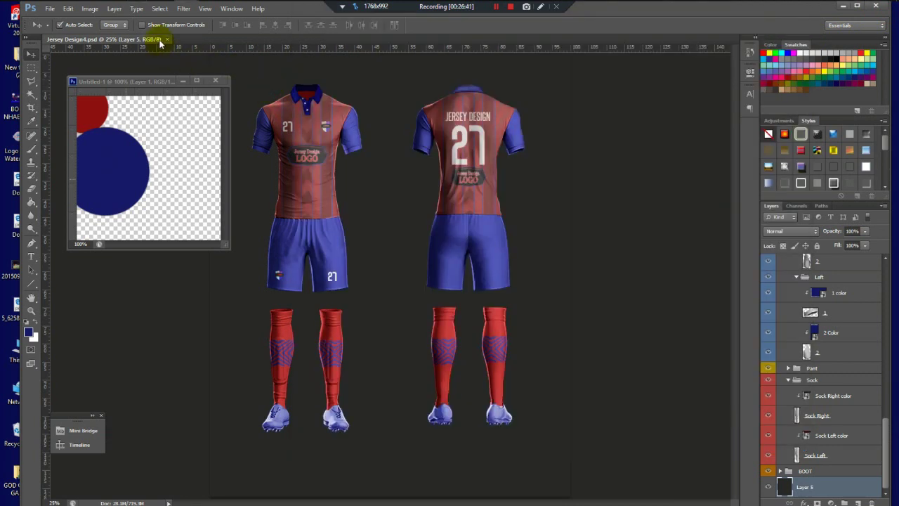
left_click(215, 80)
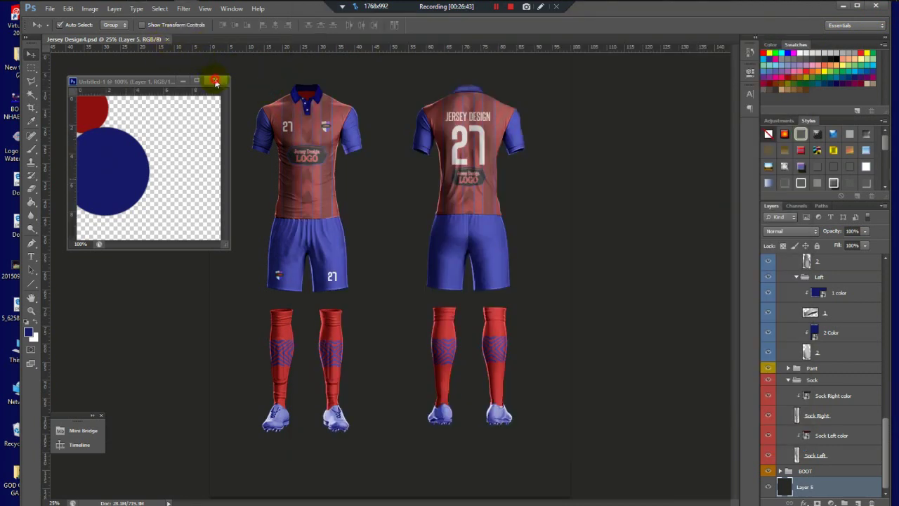
left_click(456, 198)
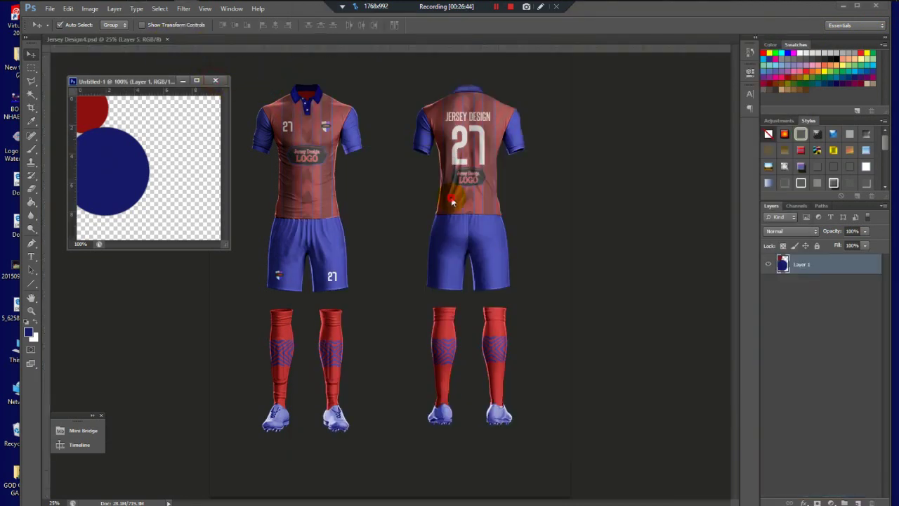
left_click(167, 40)
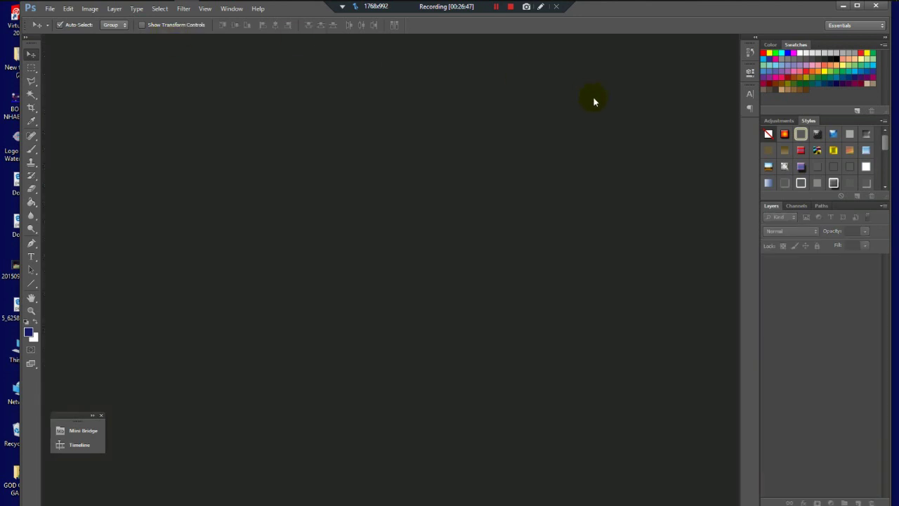